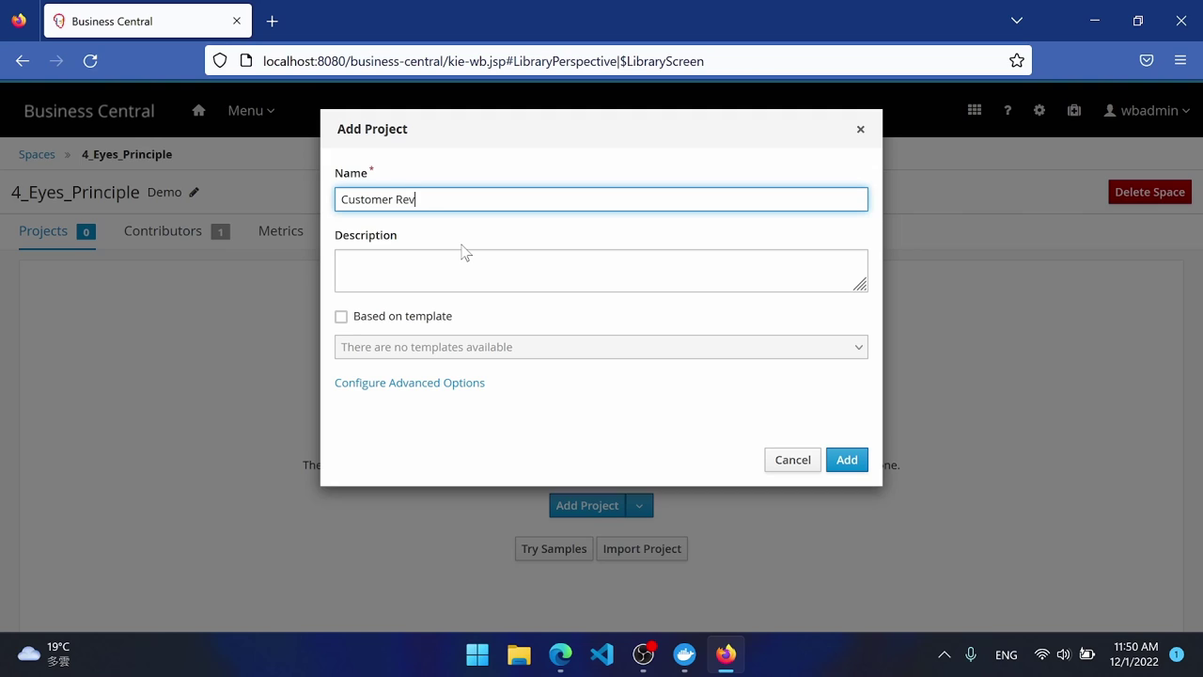
# Add the Customer Review project, described '4 eyes principle example', at version 0.0.1.
pyautogui.click(496, 287)
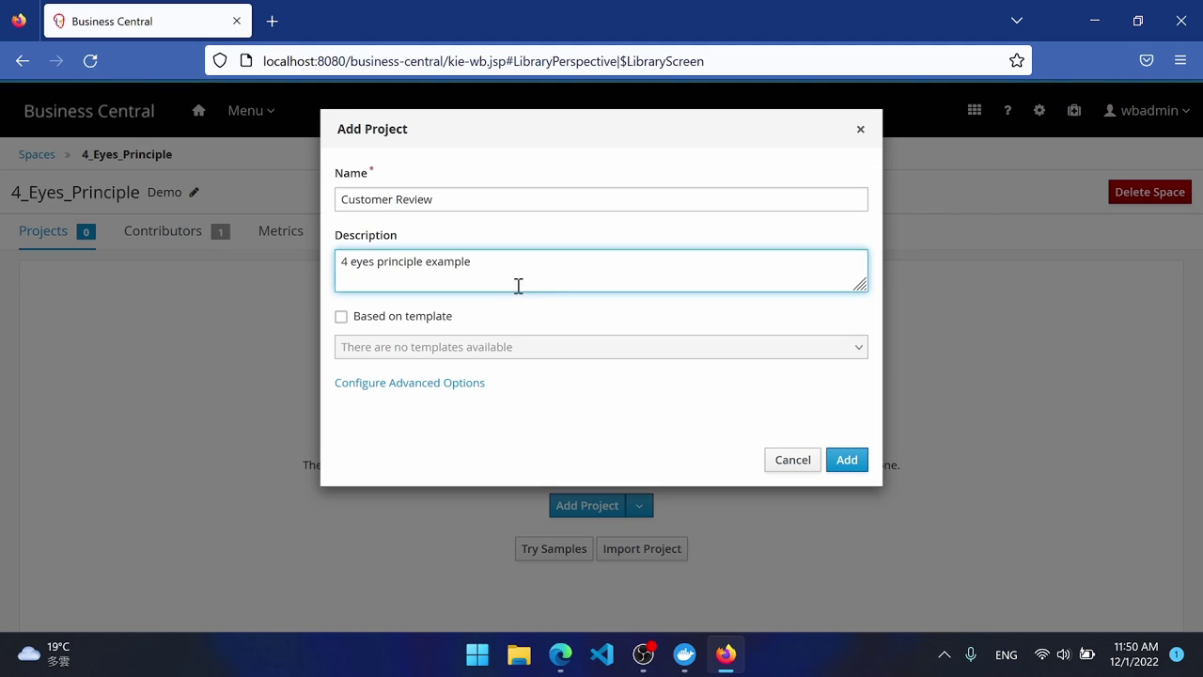
pyautogui.click(433, 384)
pyautogui.click(381, 497)
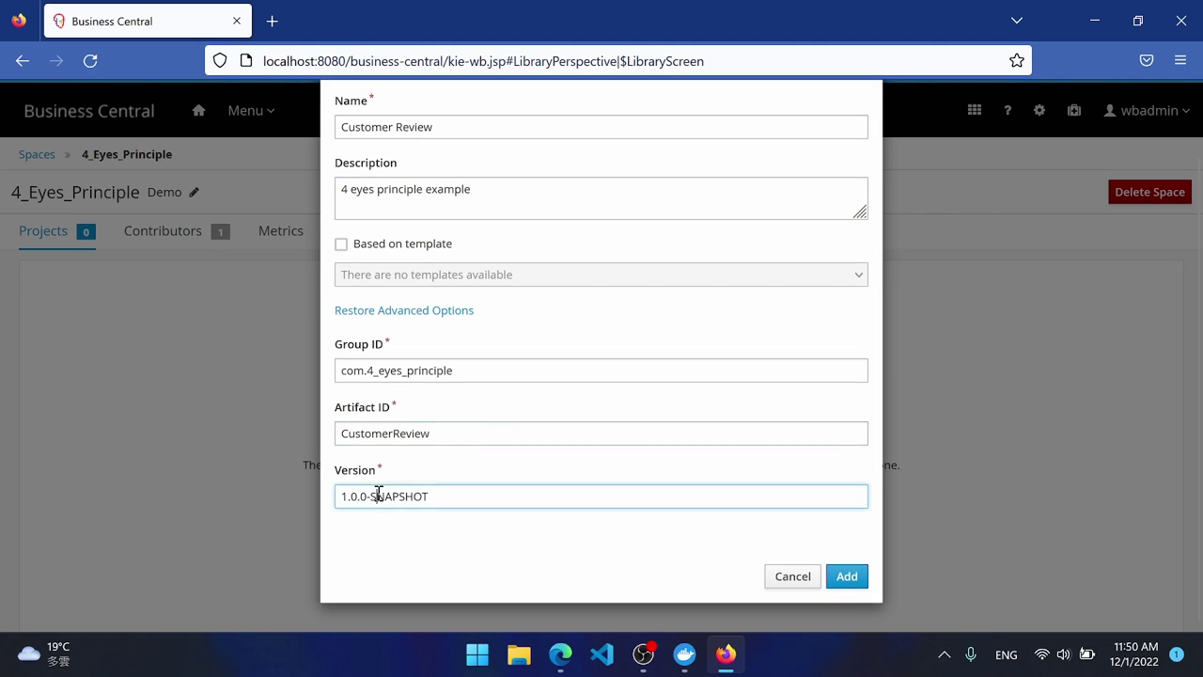
pyautogui.hotkey('ctrl', 'a')
pyautogui.press('BackSpace')
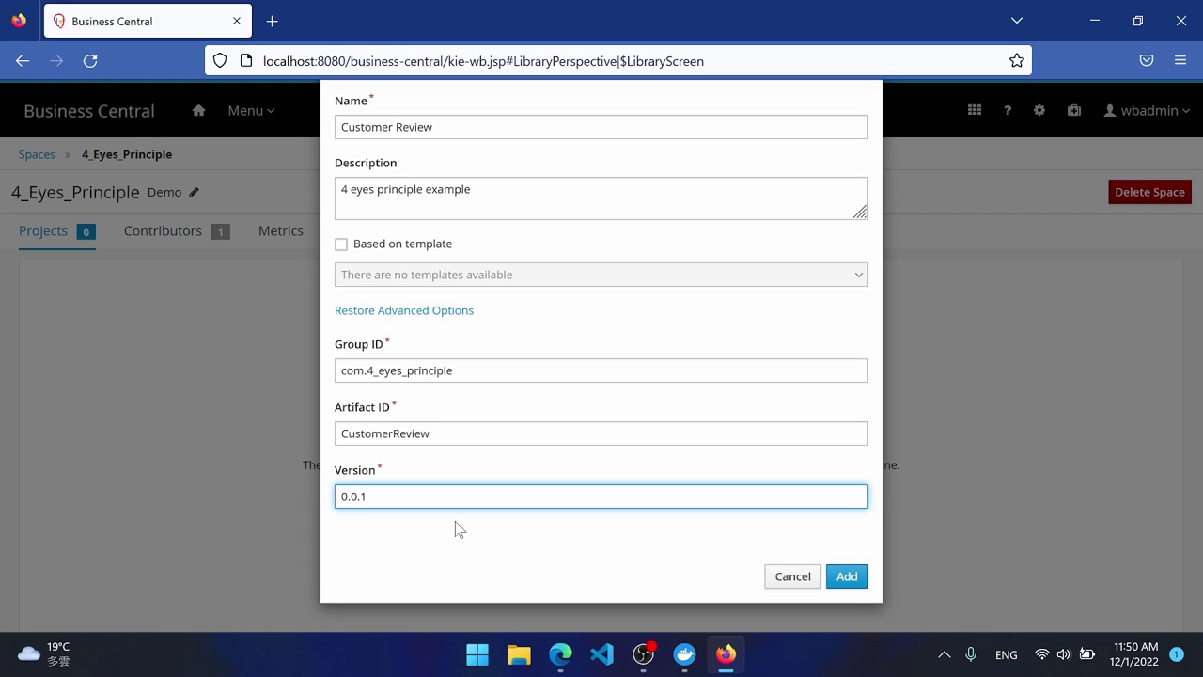
pyautogui.click(859, 583)
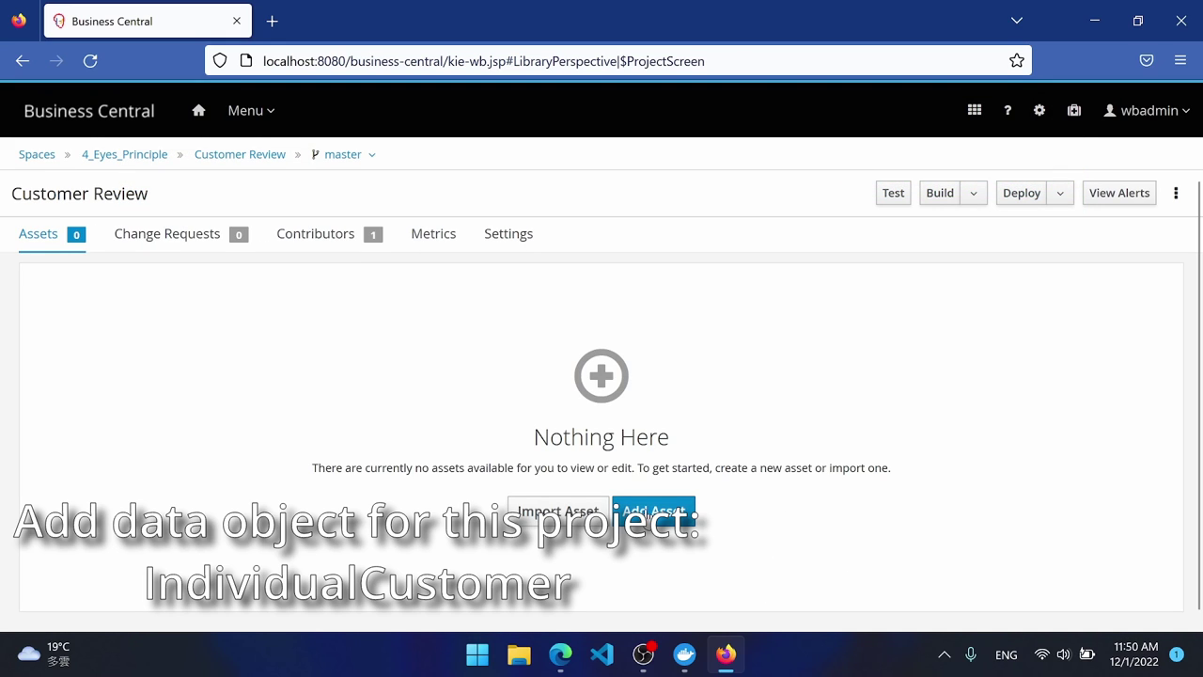
# Create a persistable IndividualCustomer data object in the com.__eyes_principle.customerreview package.
pyautogui.click(647, 513)
pyautogui.click(420, 327)
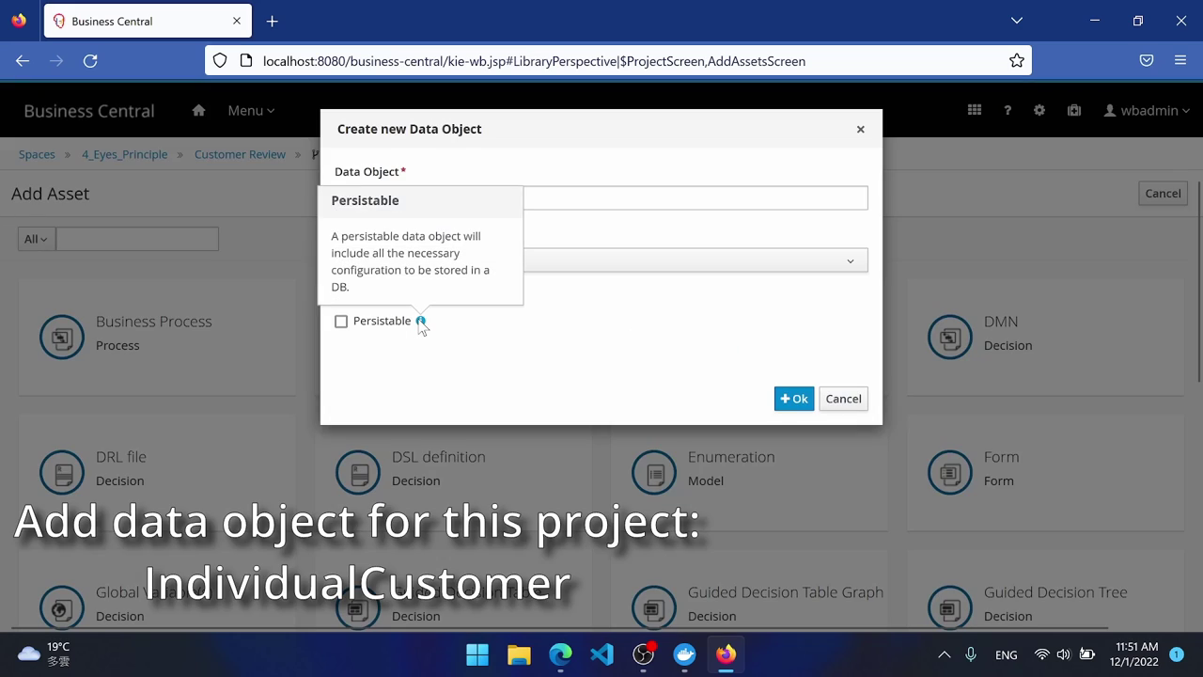
pyautogui.click(497, 198)
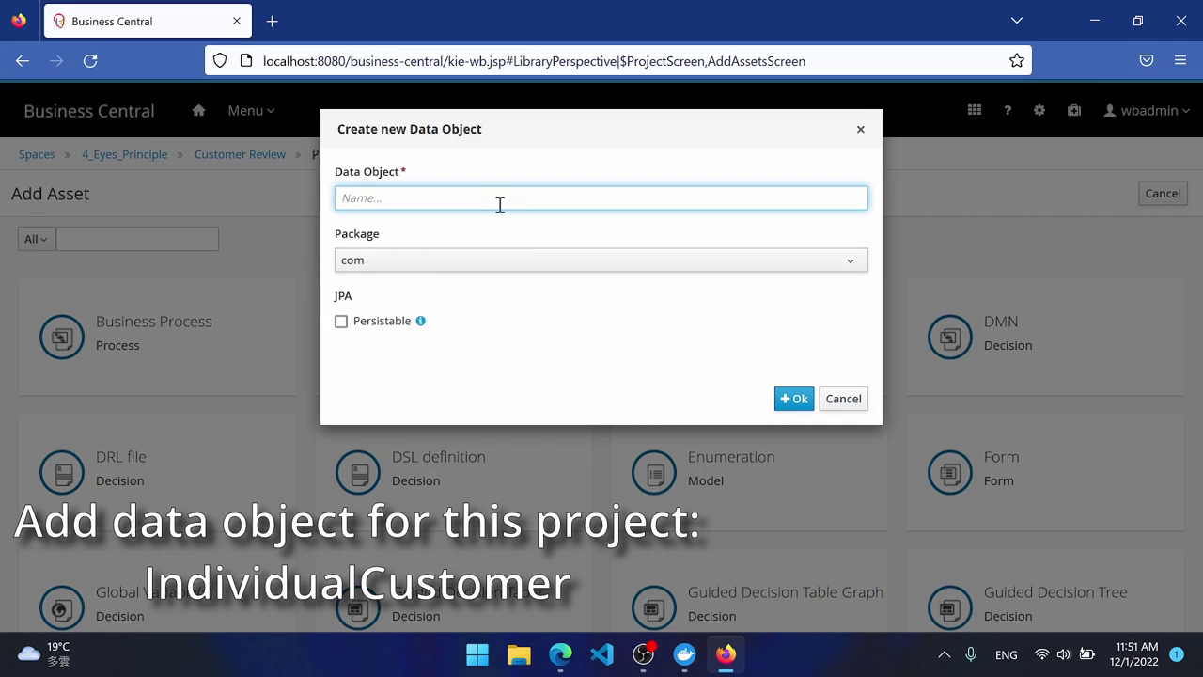
pyautogui.write('IndividualCustomer')
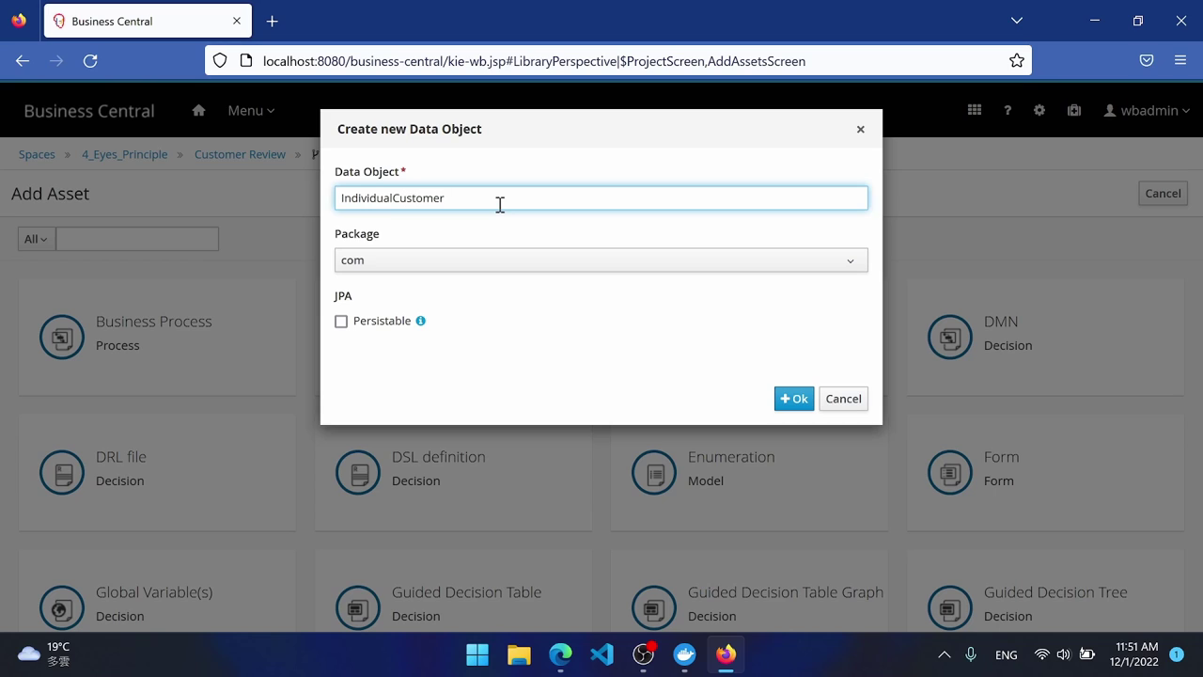
pyautogui.click(491, 264)
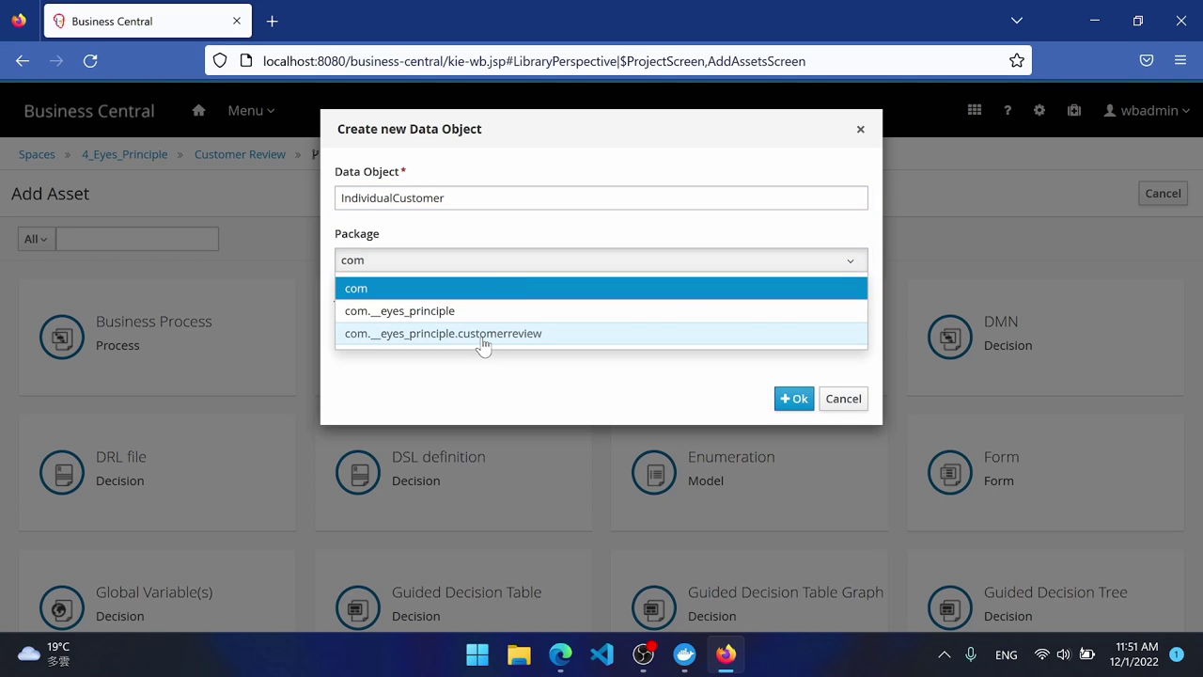
pyautogui.click(482, 340)
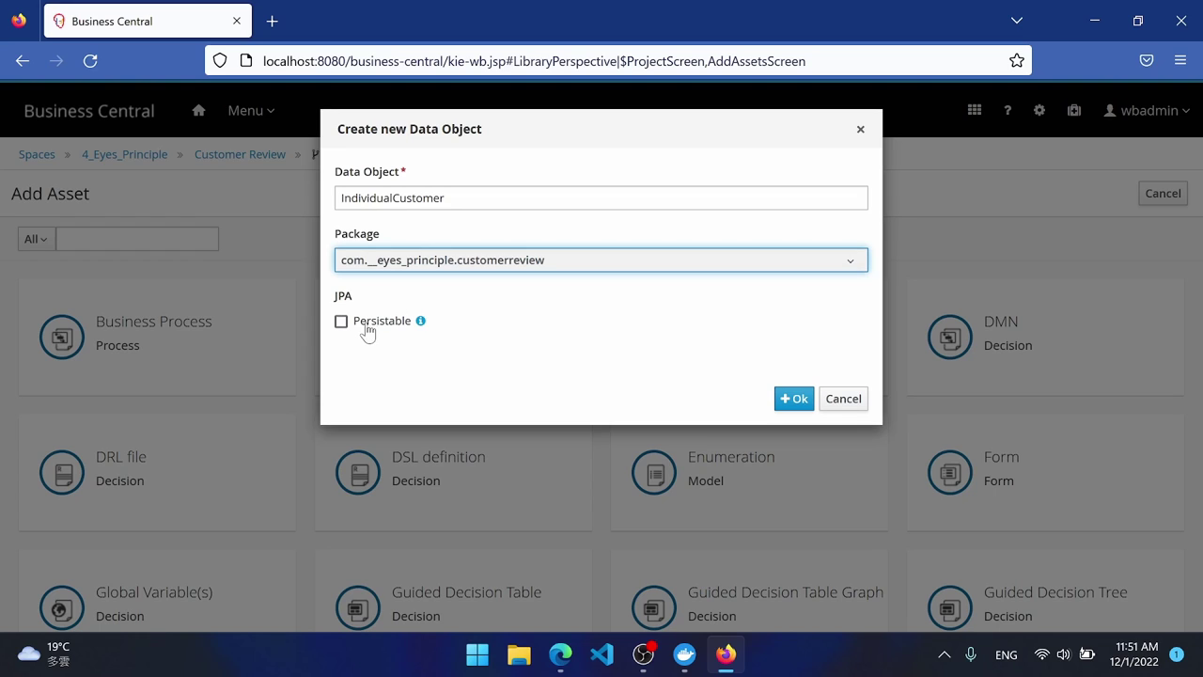
pyautogui.click(370, 323)
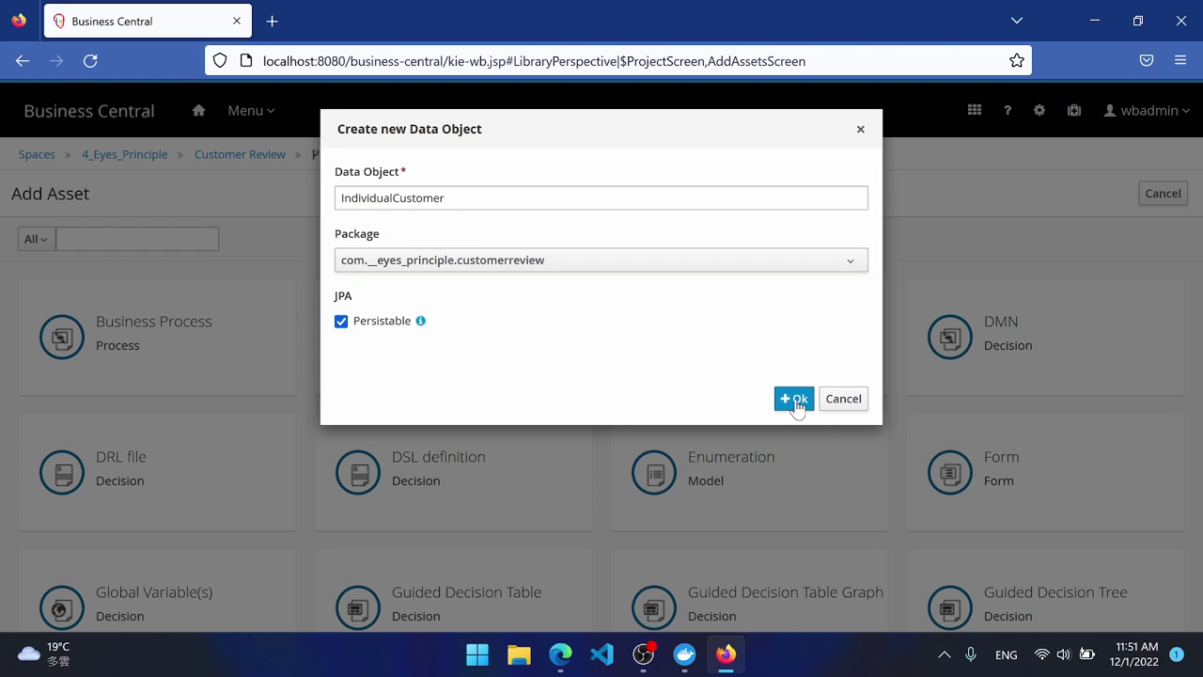
pyautogui.click(796, 400)
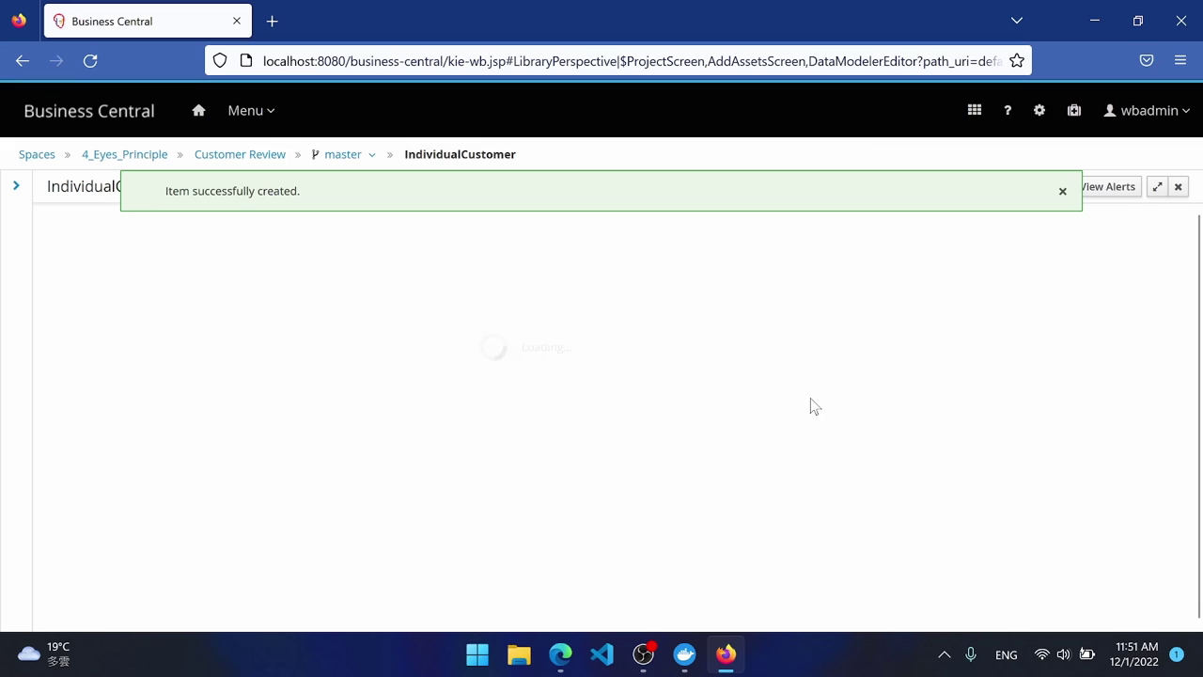
pyautogui.click(1060, 193)
# Add String fields country, idNumber ('ID of Resident Country') and firstName ('First Name').
pyautogui.click(565, 268)
pyautogui.write('country')
pyautogui.click(646, 251)
pyautogui.click(484, 460)
pyautogui.click(787, 346)
pyautogui.write('id')
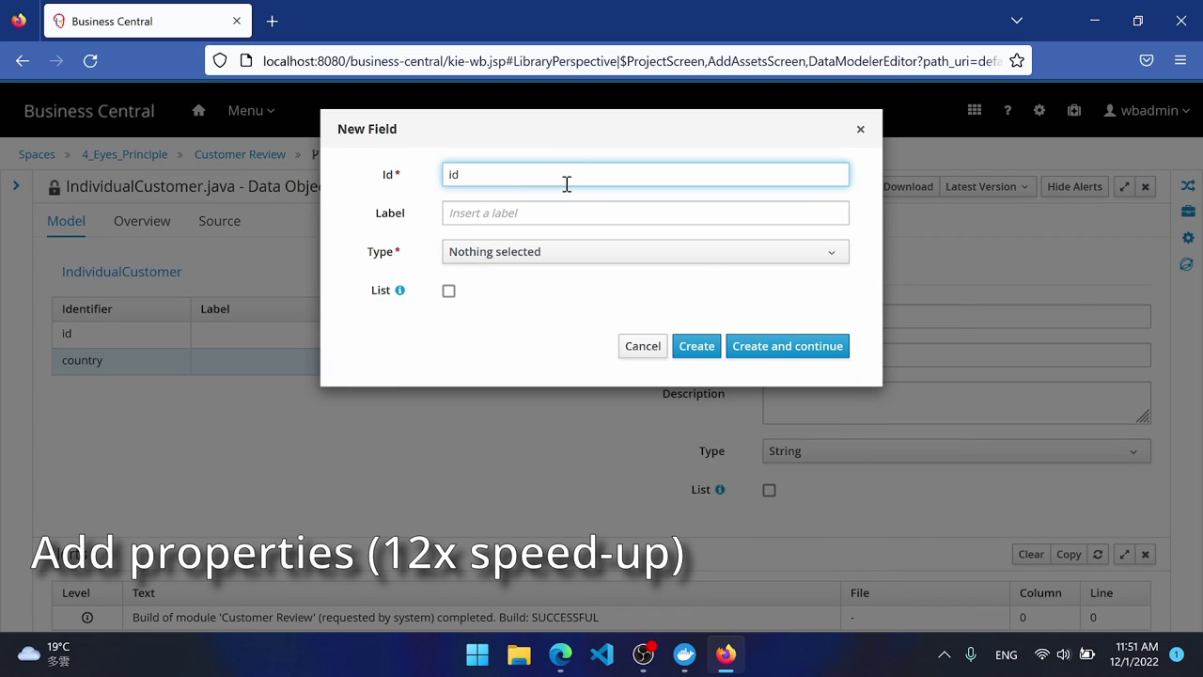
pyautogui.write('Number')
pyautogui.click(564, 213)
pyautogui.write('ID of Resident Country')
pyautogui.click(786, 346)
pyautogui.click(646, 251)
pyautogui.click(483, 460)
pyautogui.click(787, 346)
pyautogui.write('firstName ')
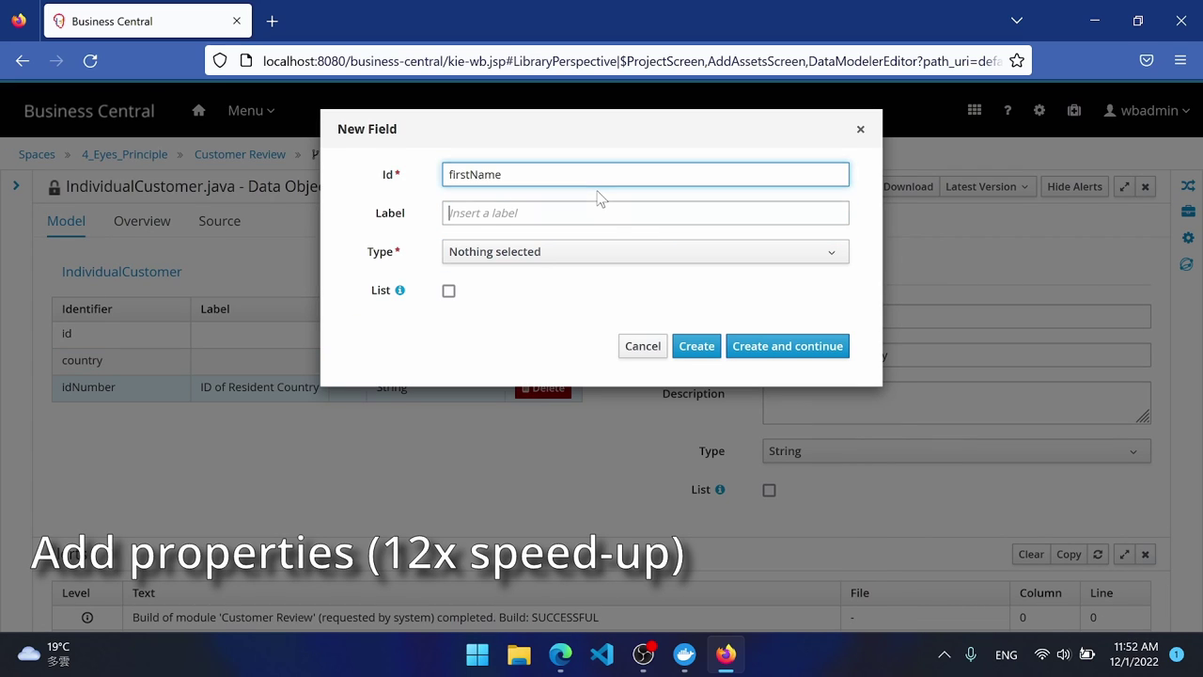
pyautogui.write('First Name')
pyautogui.click(470, 572)
pyautogui.click(787, 346)
# Add fields middleName, lastName, email, phoneNumber as String and created as LocalDateTime.
pyautogui.write('middleNameMiddle Name')
pyautogui.click(645, 251)
pyautogui.click(470, 572)
pyautogui.click(787, 346)
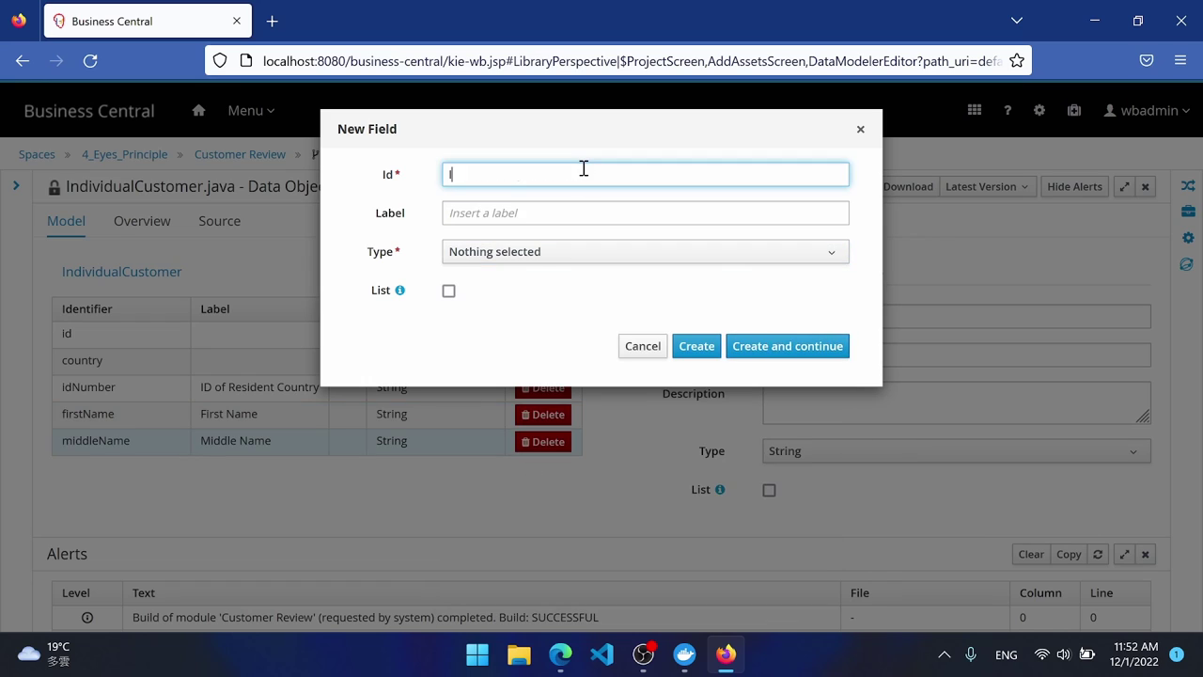
pyautogui.write('lastName')
pyautogui.click(646, 251)
pyautogui.click(483, 460)
pyautogui.click(787, 346)
pyautogui.write('emailE-mail')
pyautogui.click(787, 346)
pyautogui.write('phoneNumber')
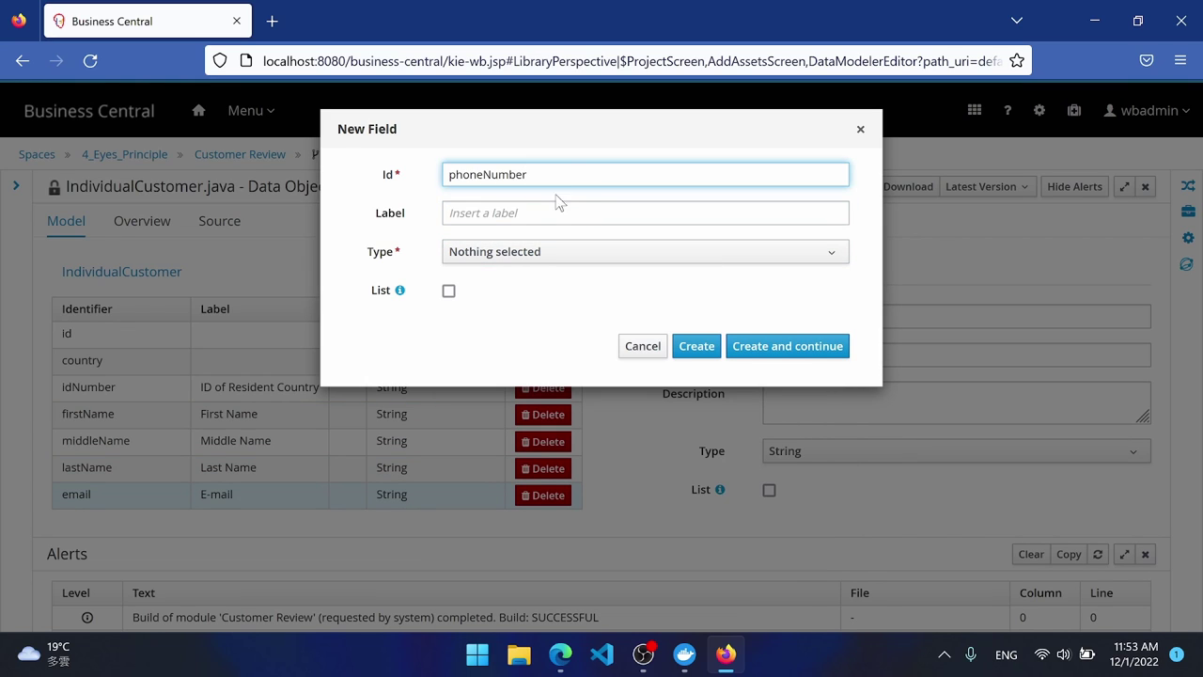
pyautogui.write('Phone Number')
pyautogui.click(646, 251)
pyautogui.click(483, 460)
pyautogui.click(787, 346)
pyautogui.write('createdCreated')
pyautogui.click(545, 263)
pyautogui.click(696, 346)
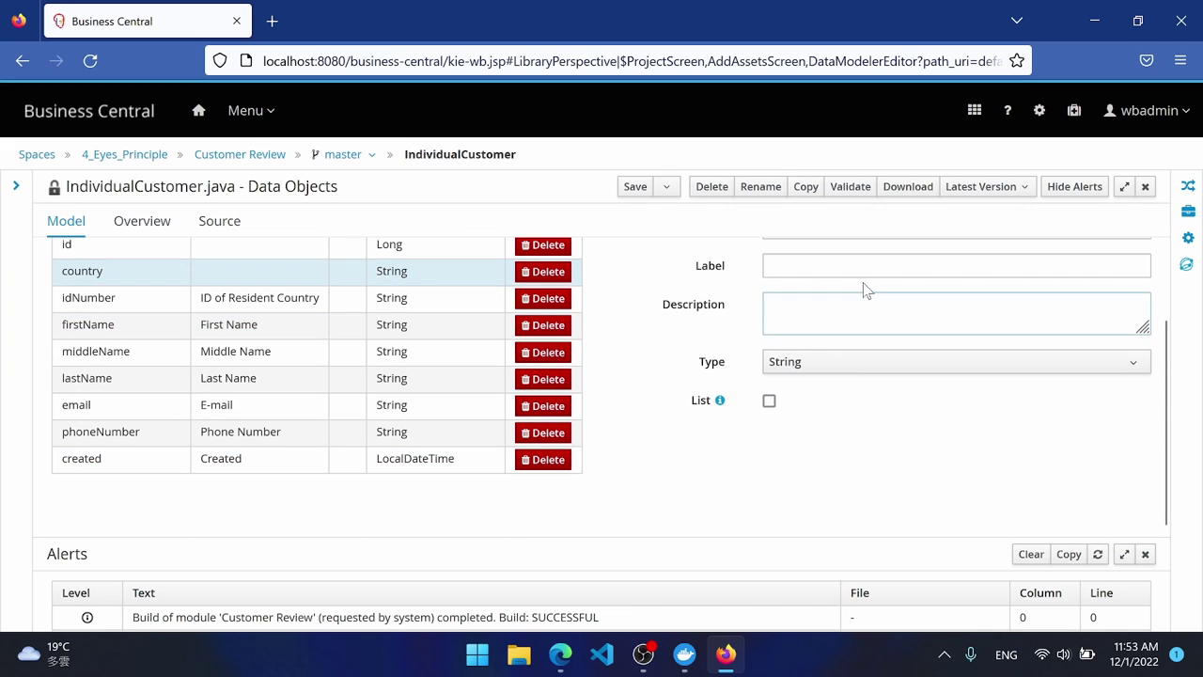
# Label the country field 'Country', save the data object, and return to project assets.
pyautogui.click(867, 266)
pyautogui.write('Country')
pyautogui.scroll(1, 673, 393)
pyautogui.click(635, 188)
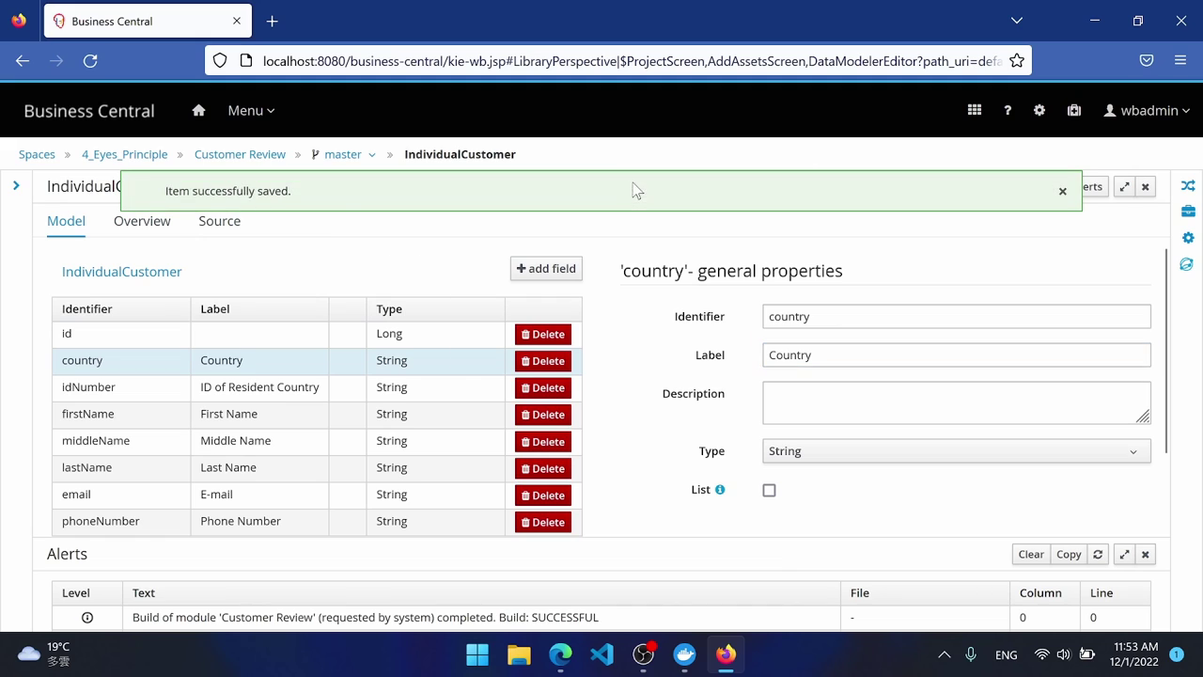
pyautogui.click(247, 155)
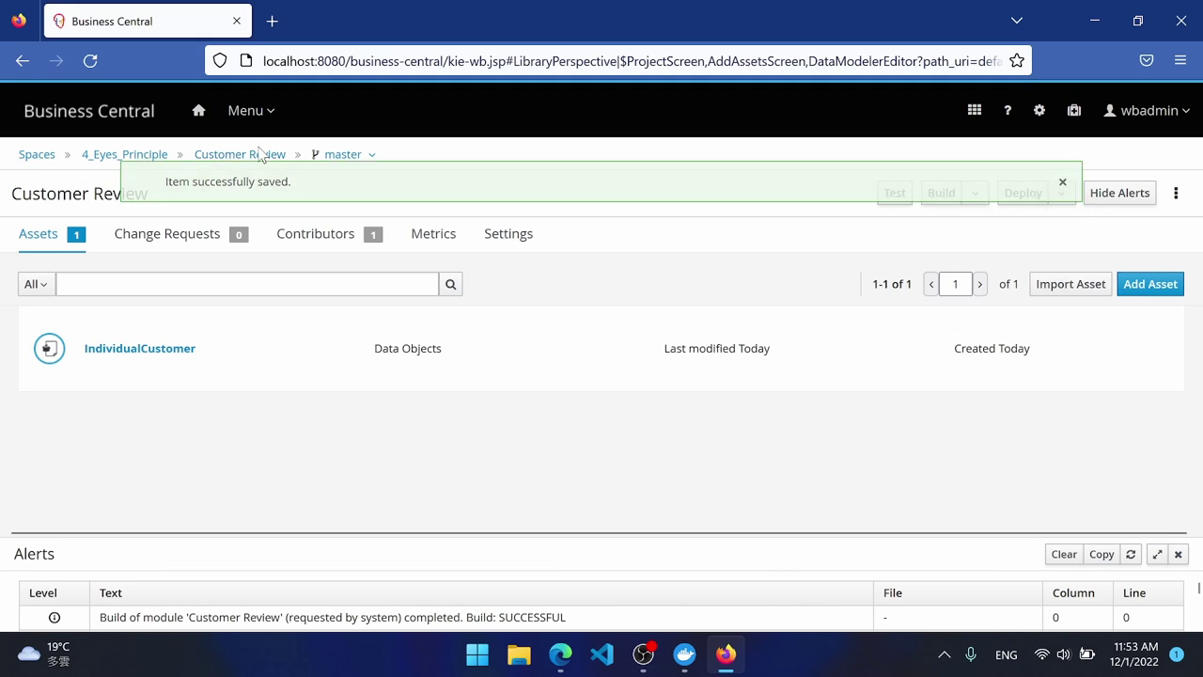
# Create a persistable IndividualCustomerReview data object in the com.__eyes_principle.customerreview package.
pyautogui.click(1148, 282)
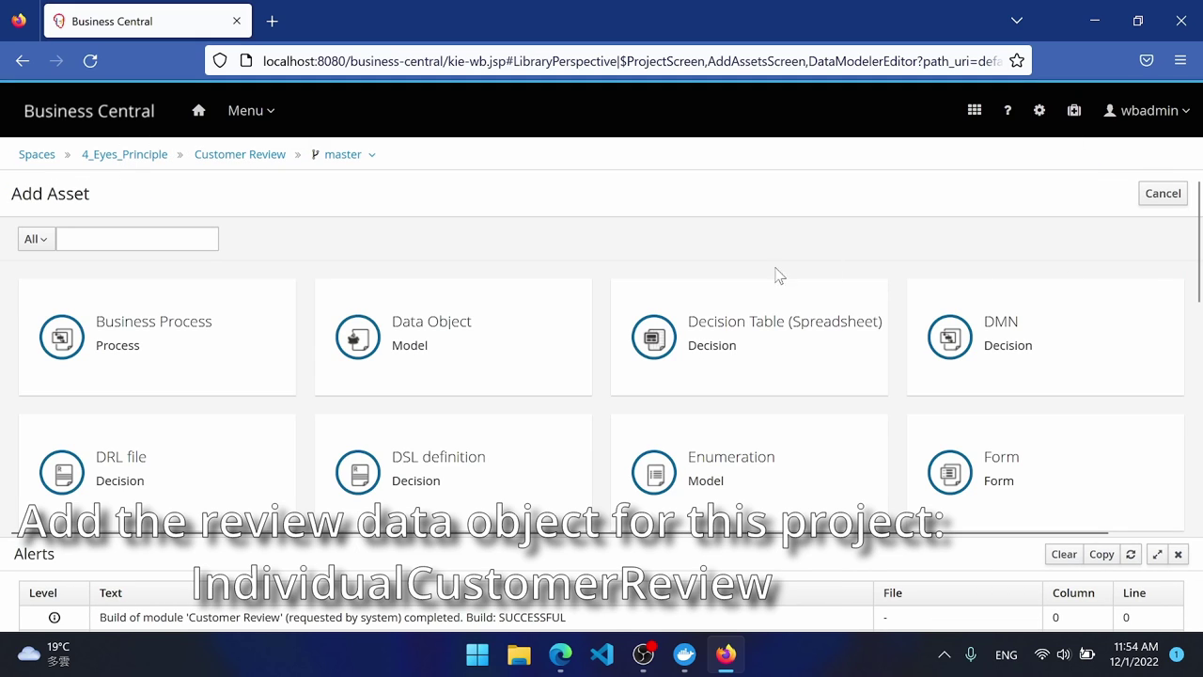
pyautogui.click(376, 308)
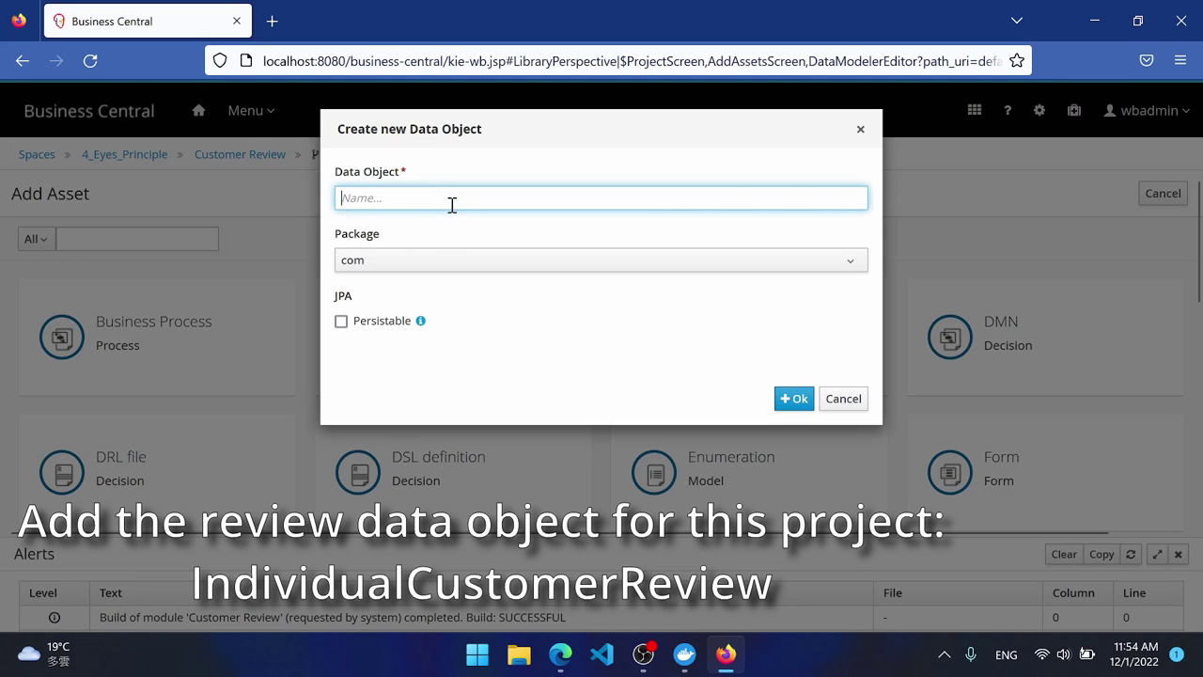
pyautogui.write('IndividualCustomerReview')
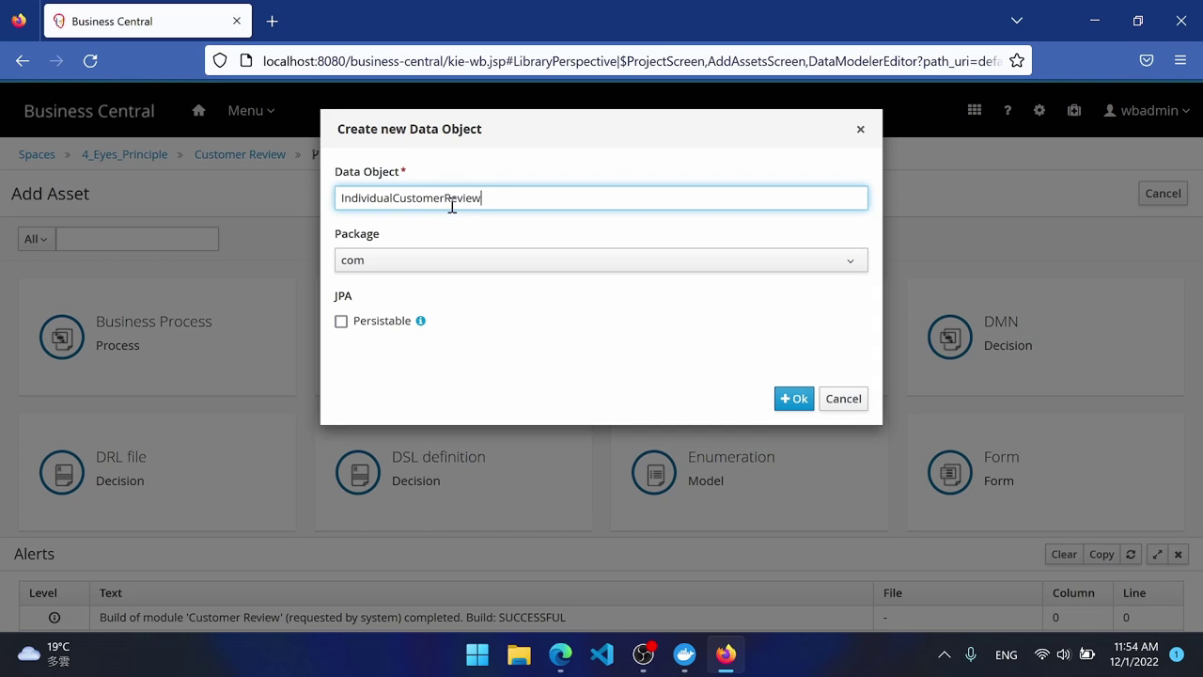
pyautogui.click(462, 261)
pyautogui.click(486, 337)
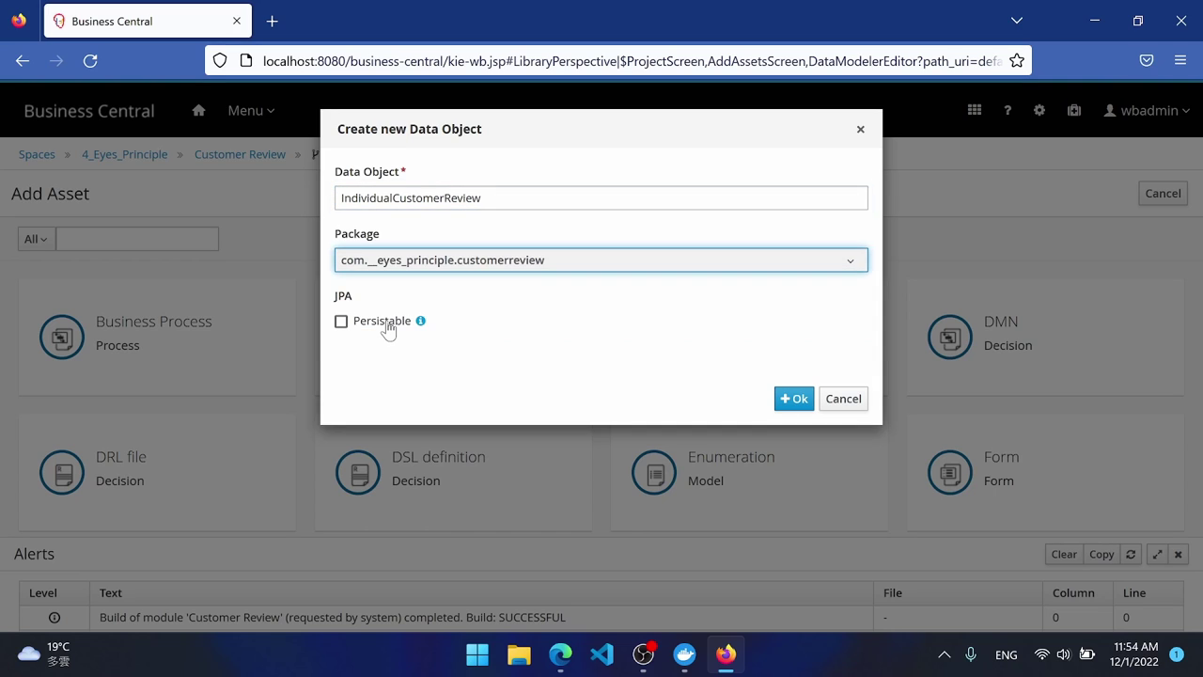
pyautogui.click(387, 325)
pyautogui.click(793, 399)
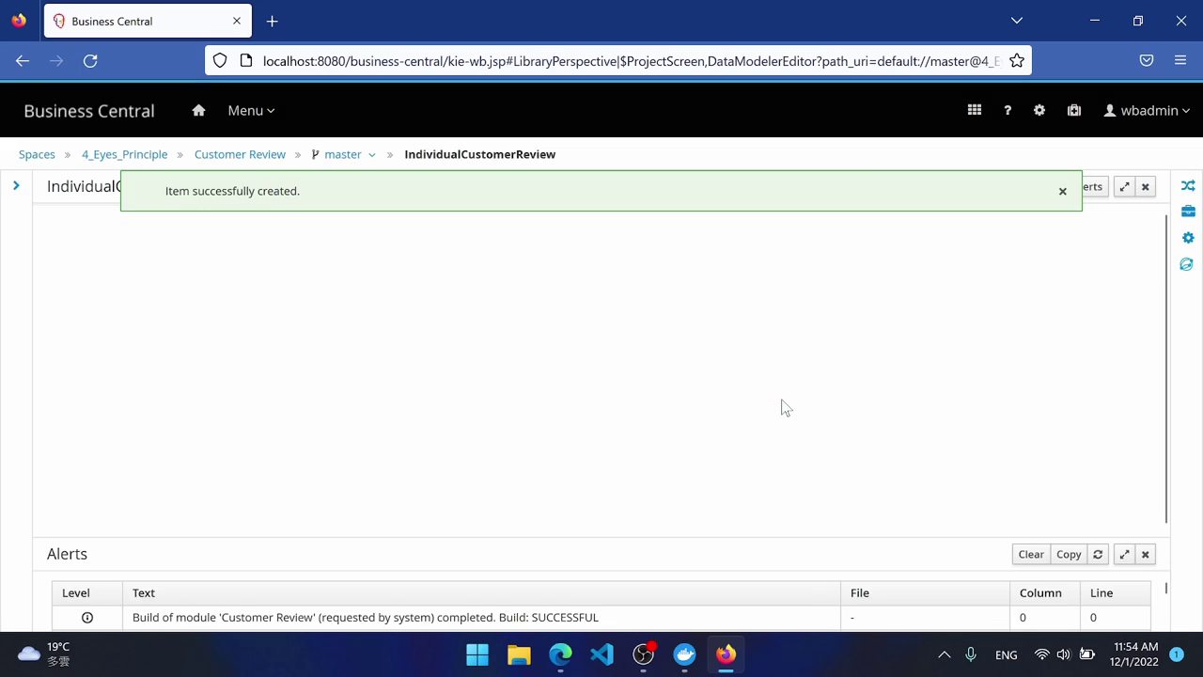
# Add the customer ('Customer'), makerDecision and riskScore ('Risk Score') fields.
pyautogui.click(540, 271)
pyautogui.write('customer')
pyautogui.press('Tab')
pyautogui.write('Customer')
pyautogui.click(788, 346)
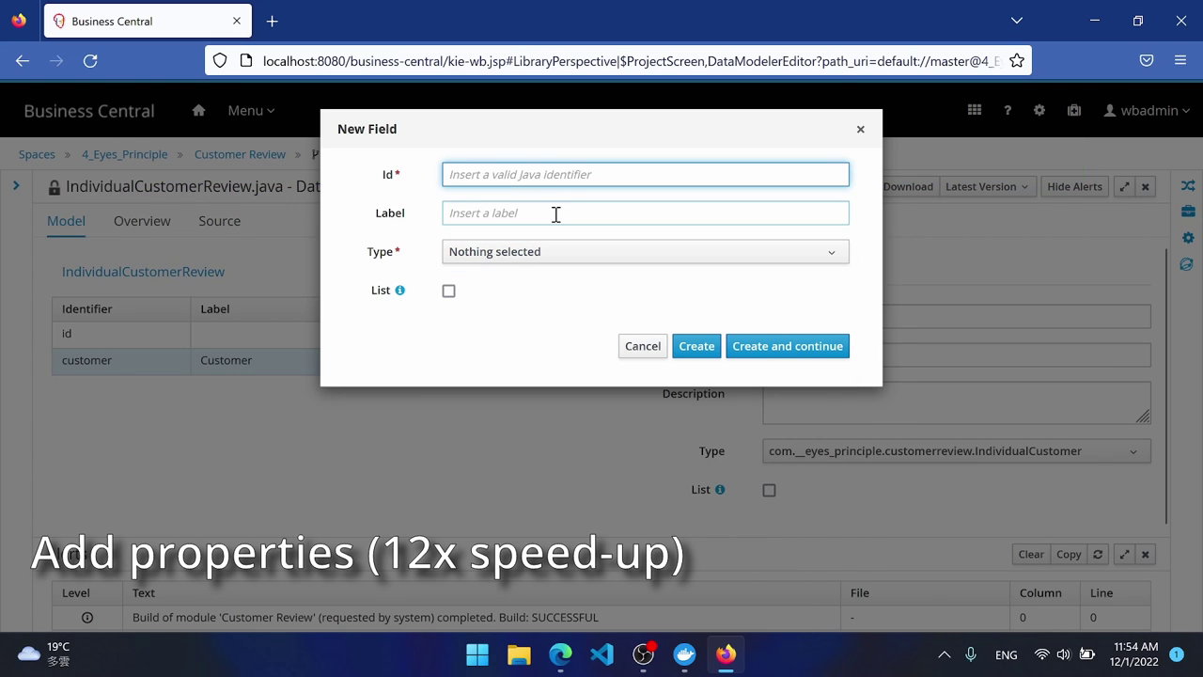
pyautogui.write('makerDecision')
pyautogui.press('Tab')
pyautogui.write('M')
pyautogui.click(787, 346)
pyautogui.write('riskScore')
pyautogui.press('Tab')
pyautogui.write('Risk Score')
pyautogui.click(788, 346)
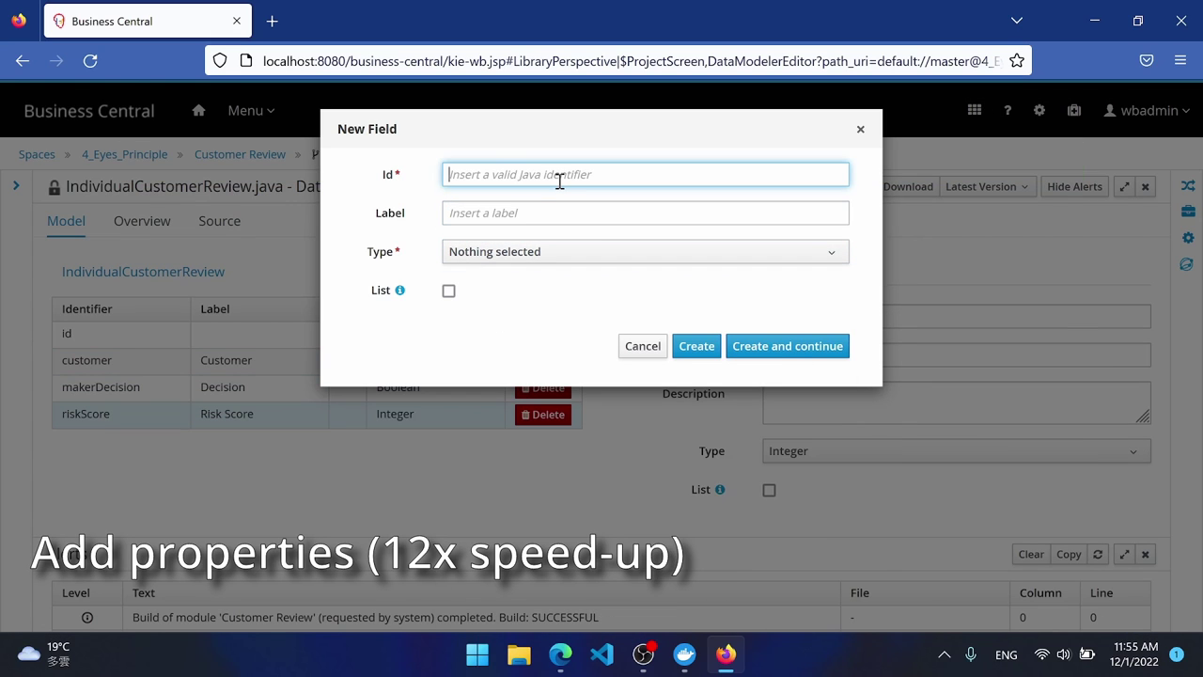
# Add makeComments ('Maker's Comments') and checkerComments ('Checker's Comments') fields, then save and return to assets.
pyautogui.write('makeComments')
pyautogui.press('Tab')
pyautogui.write("Maker's Comments")
pyautogui.click(644, 251)
pyautogui.click(788, 346)
pyautogui.write('checkerComments')
pyautogui.press('Tab')
pyautogui.write("Checker's Comments")
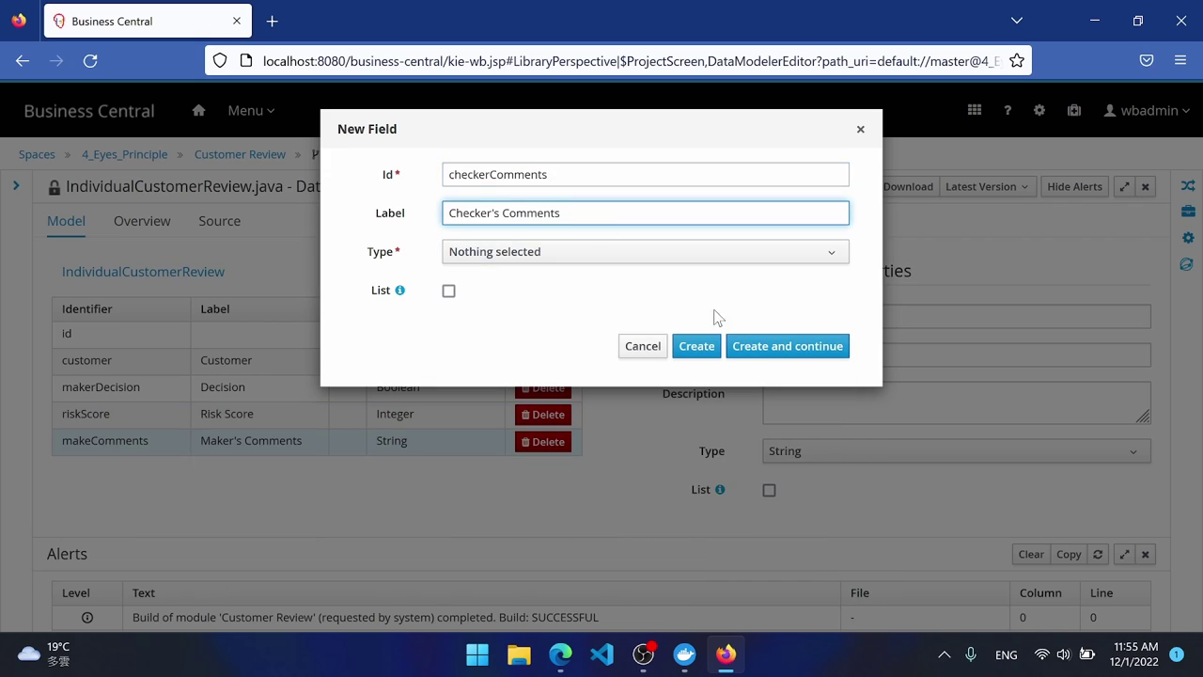
pyautogui.click(645, 251)
pyautogui.click(697, 346)
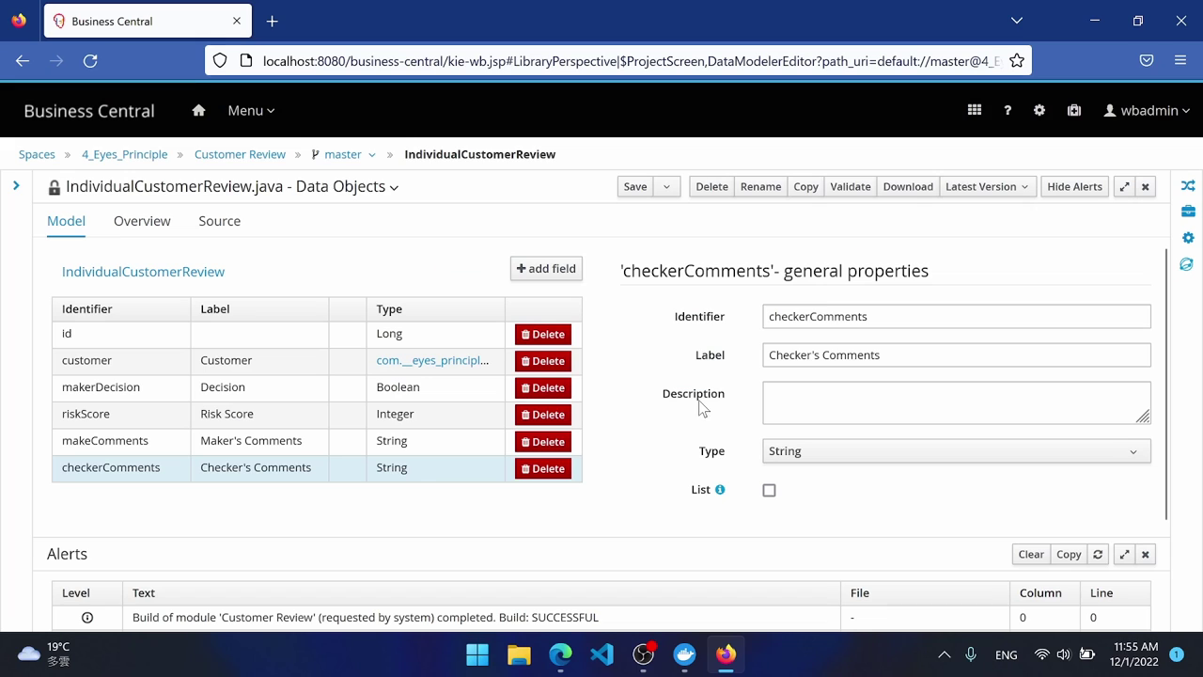
pyautogui.click(632, 187)
pyautogui.click(230, 156)
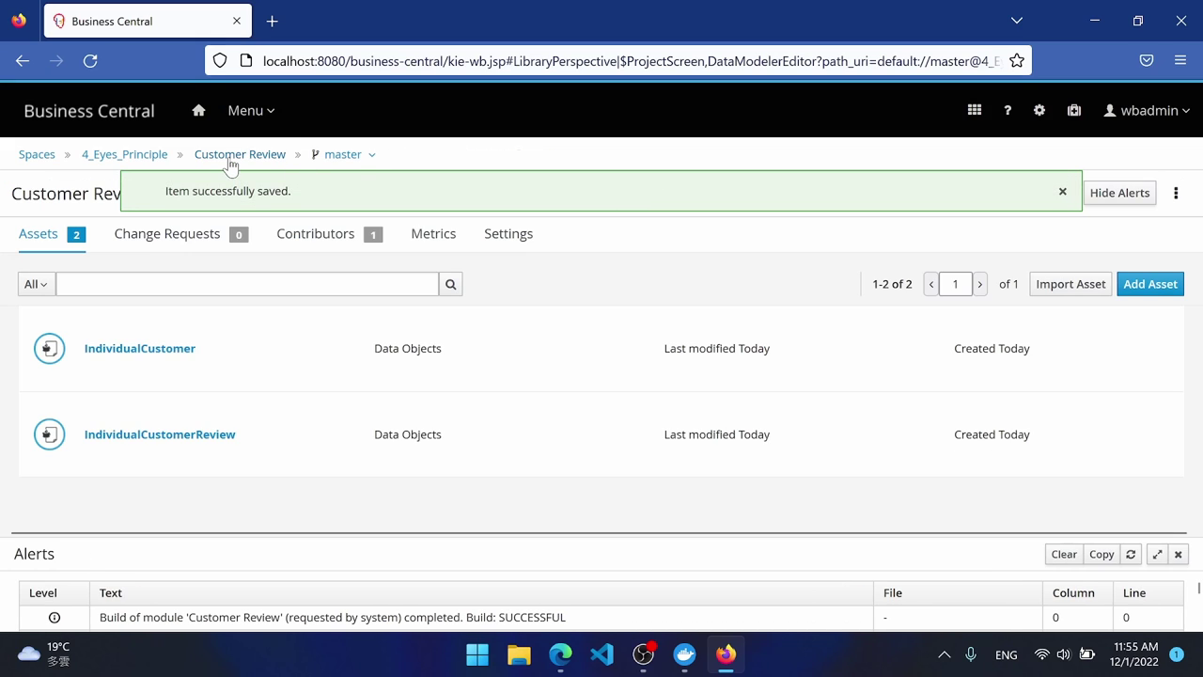
# Add a new IndividualCustomerReview business process asset in package com.__eyes_principle.customerreview.
pyautogui.click(1153, 282)
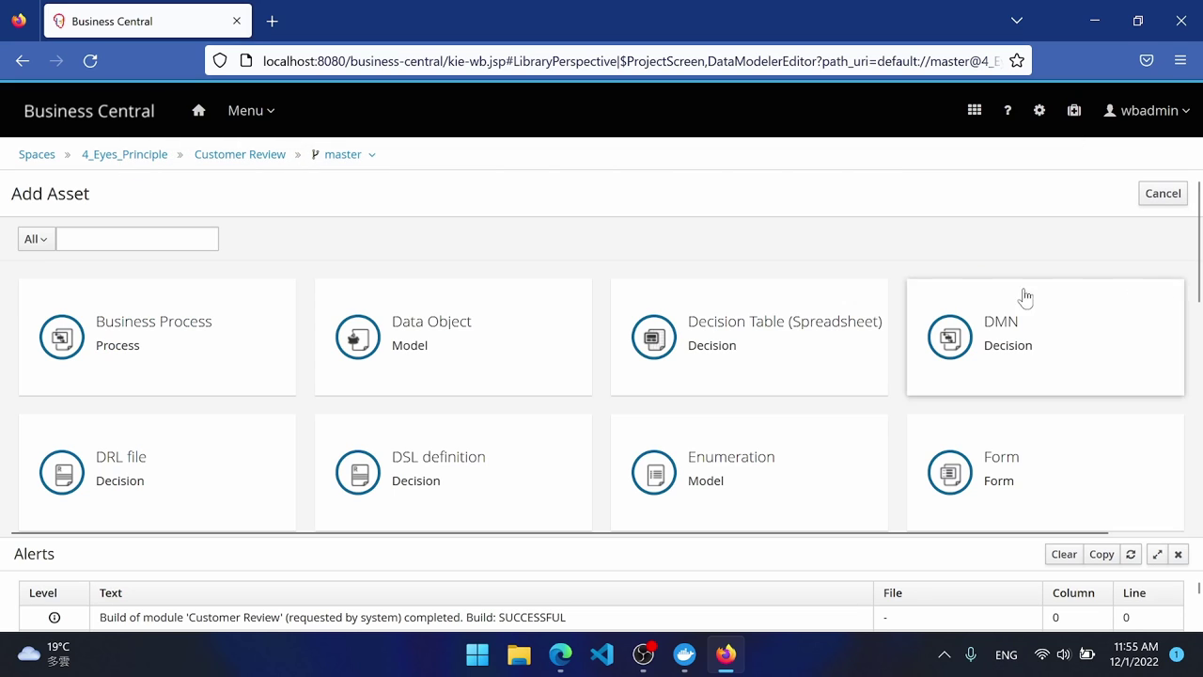
pyautogui.click(141, 345)
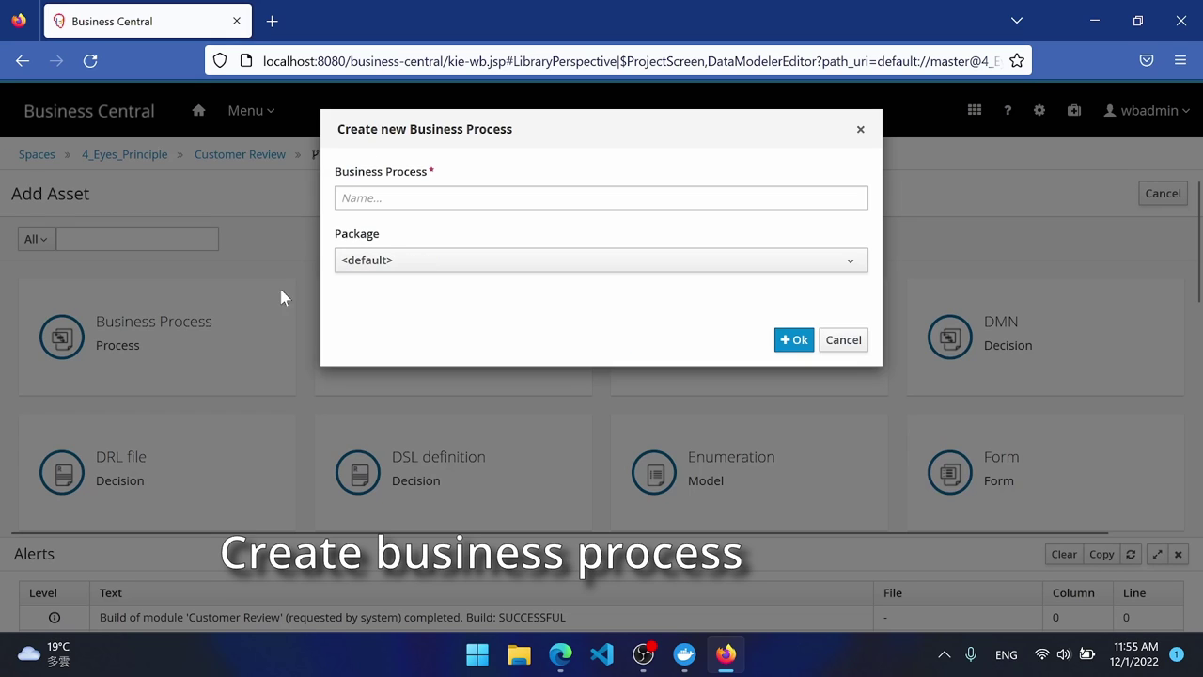
pyautogui.click(432, 199)
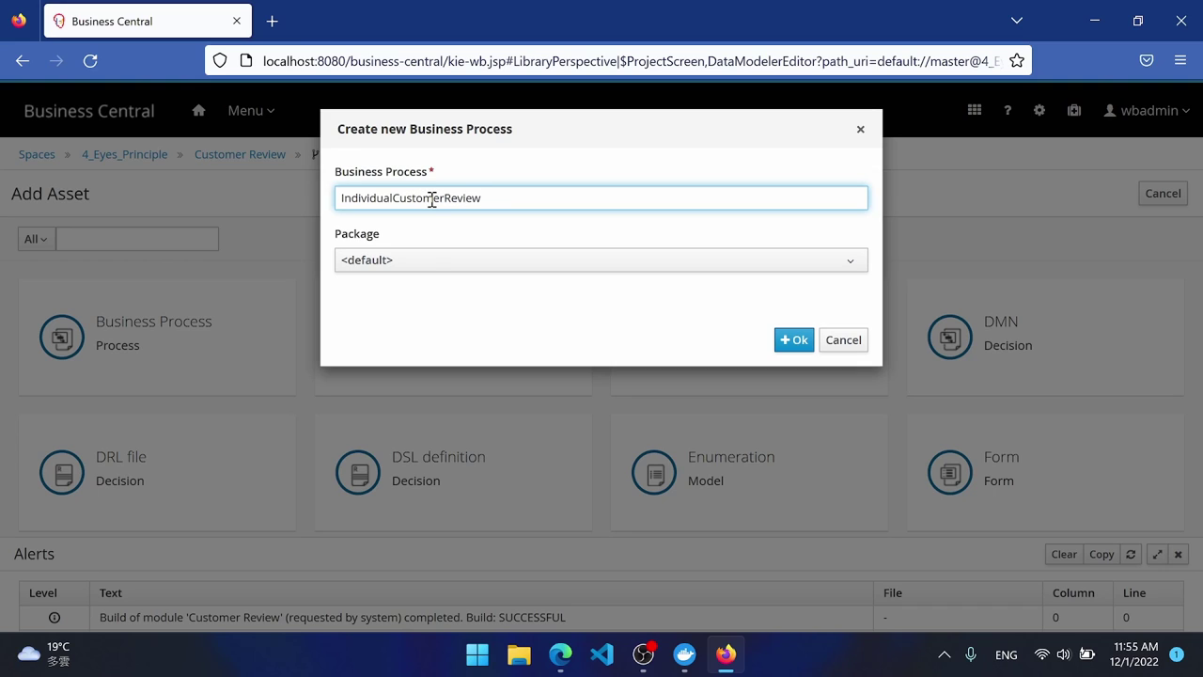
pyautogui.click(438, 267)
pyautogui.click(439, 355)
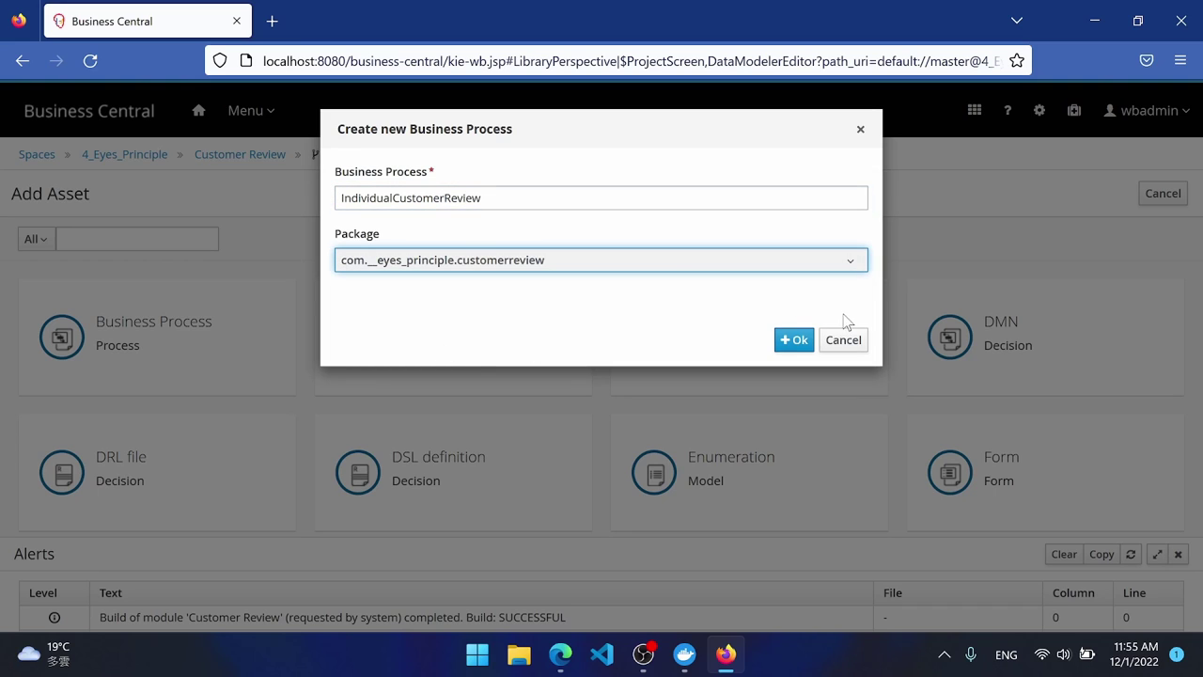
pyautogui.click(790, 340)
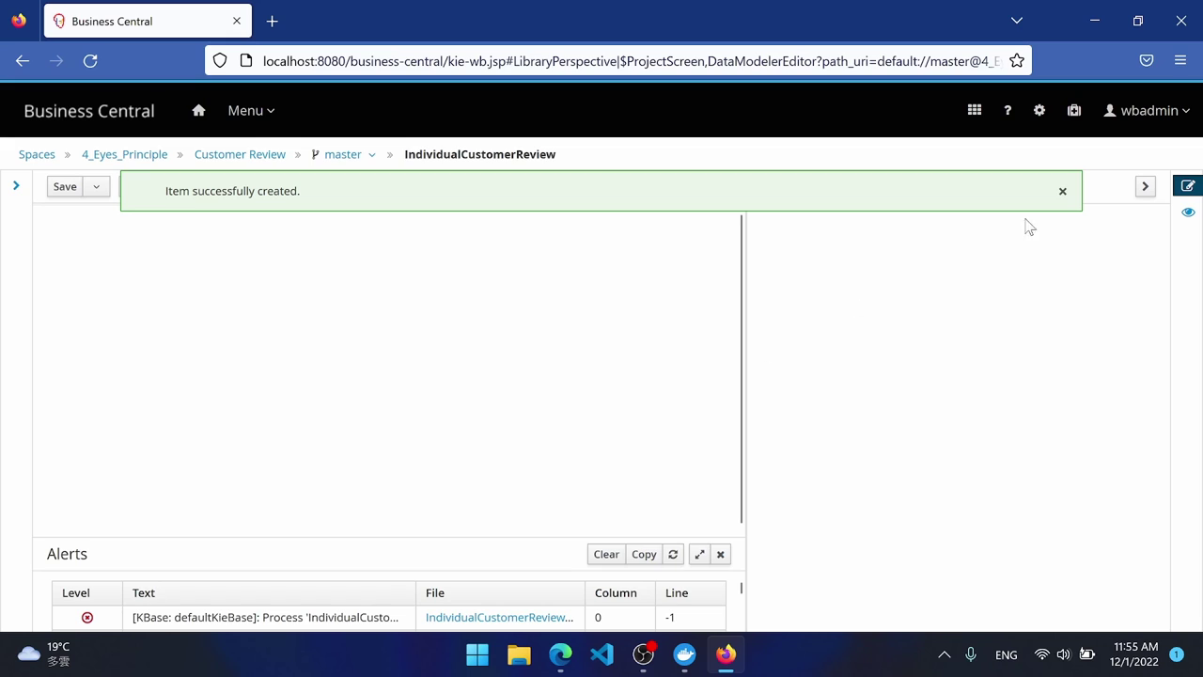
pyautogui.click(1062, 191)
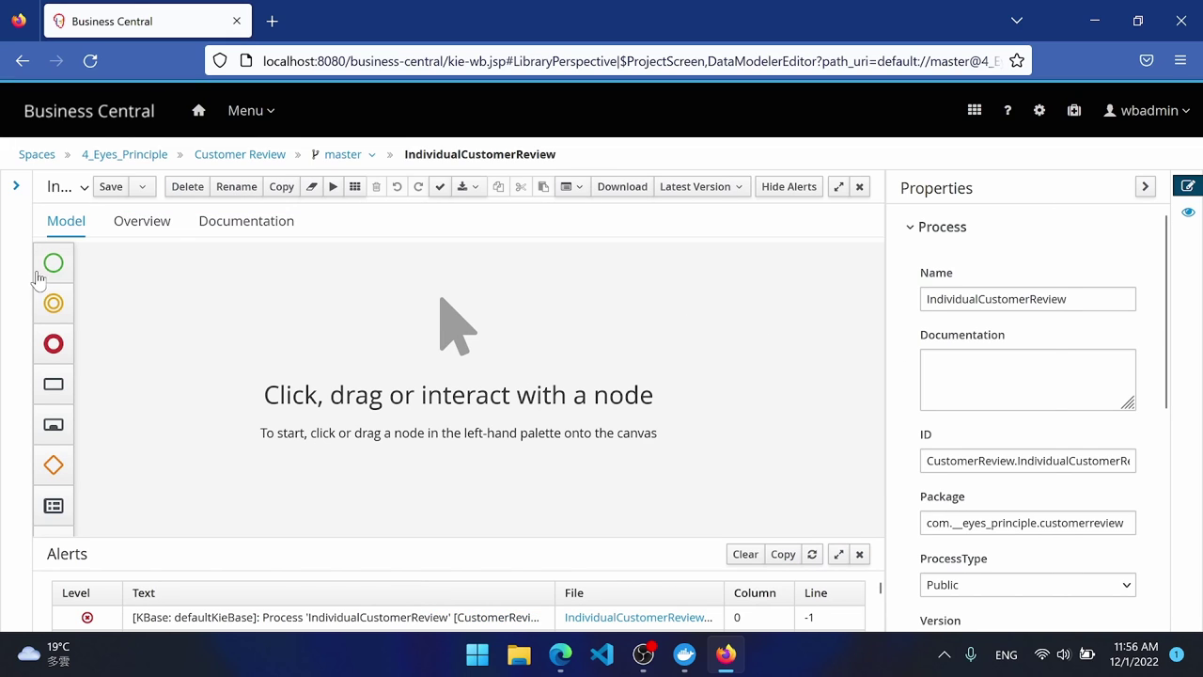
# Place a start event followed by an exclusive gateway on the canvas.
pyautogui.click(52, 265)
pyautogui.moveTo(151, 298)
pyautogui.mouseDown()
pyautogui.moveTo(115, 295)
pyautogui.moveTo(138, 313)
pyautogui.mouseUp()
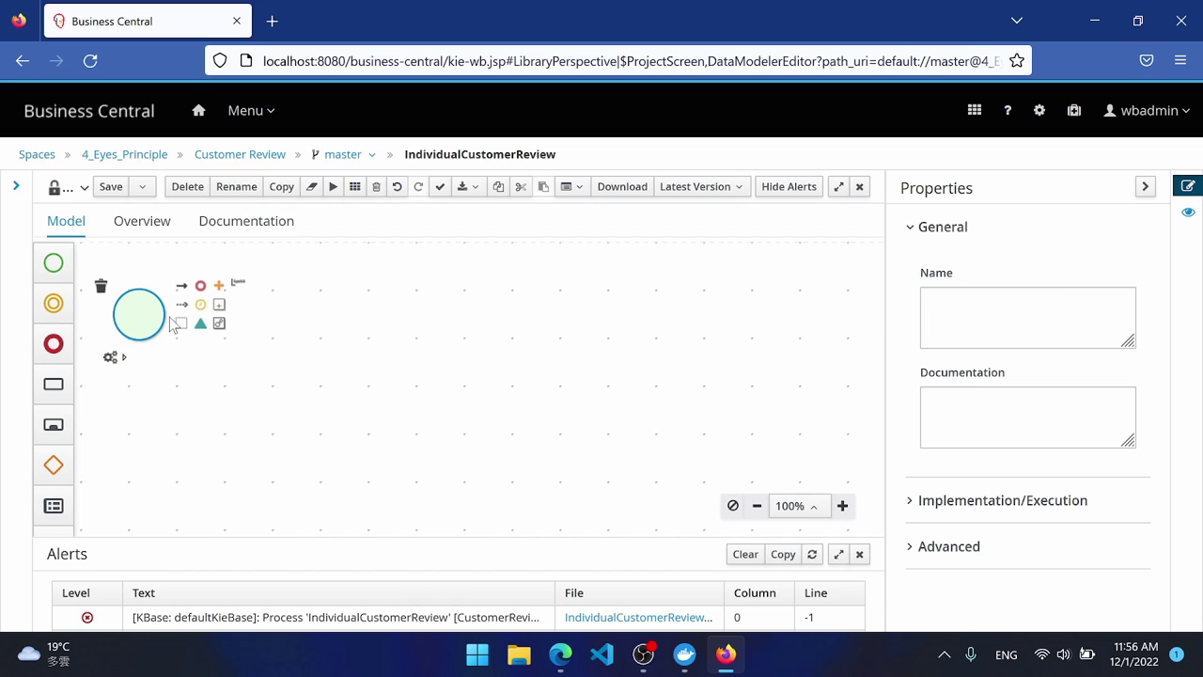
pyautogui.click(219, 286)
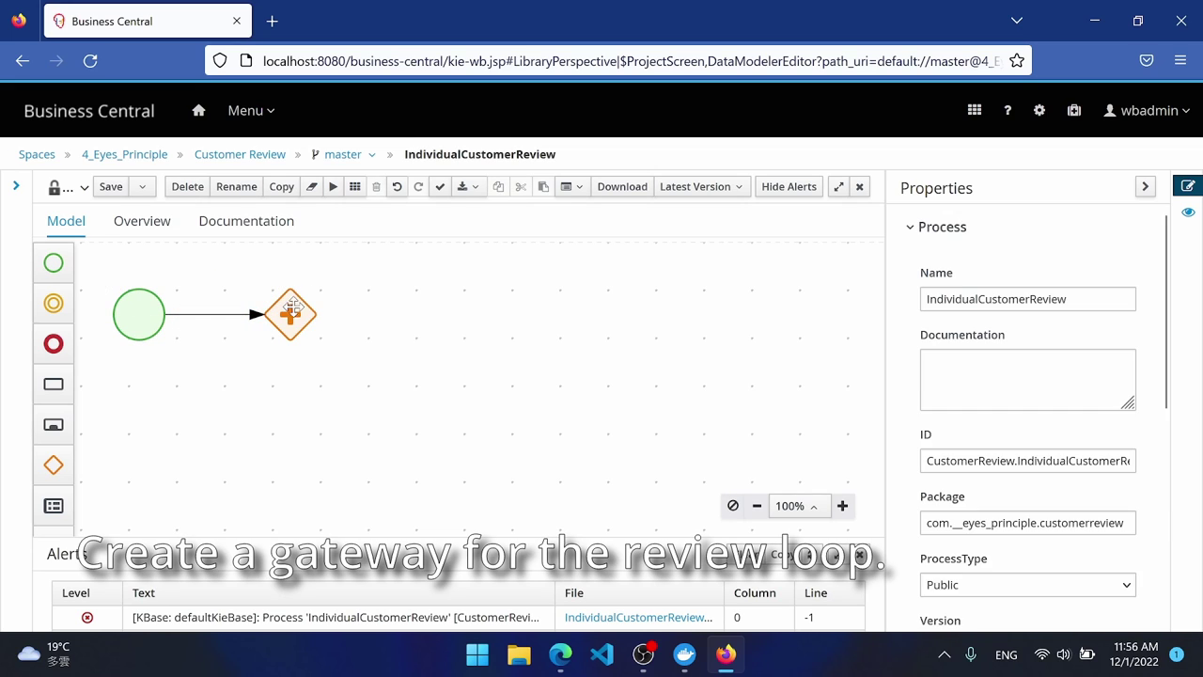
pyautogui.click(291, 308)
pyautogui.moveTo(264, 355)
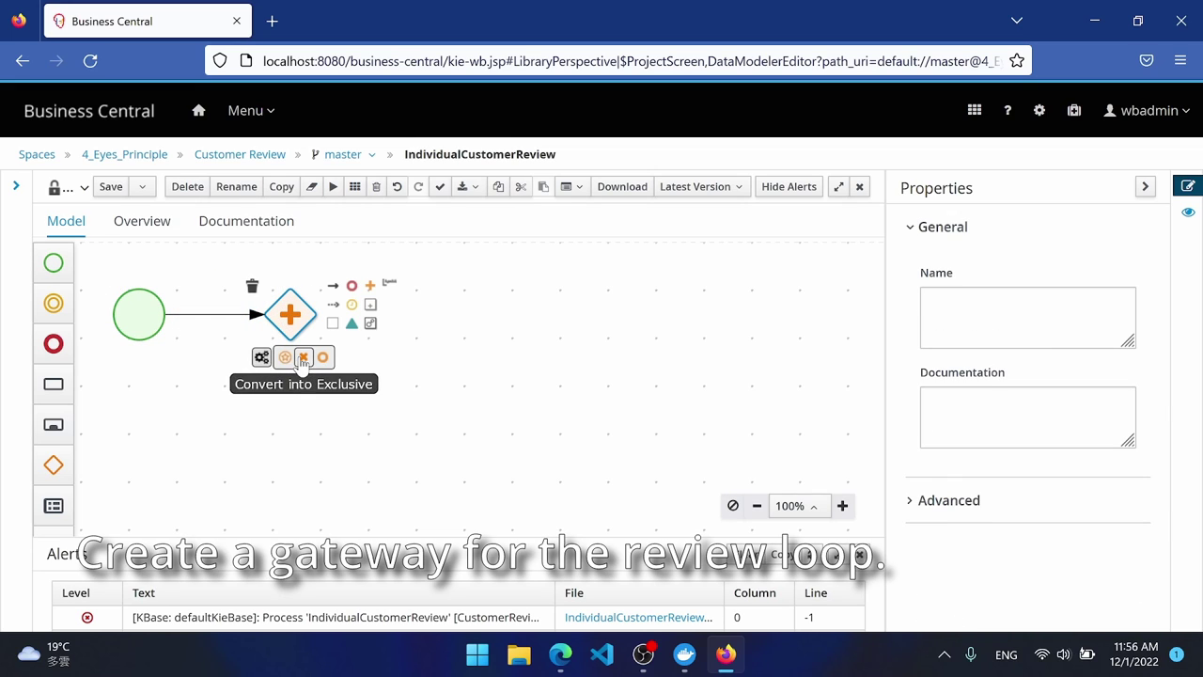
pyautogui.click(302, 359)
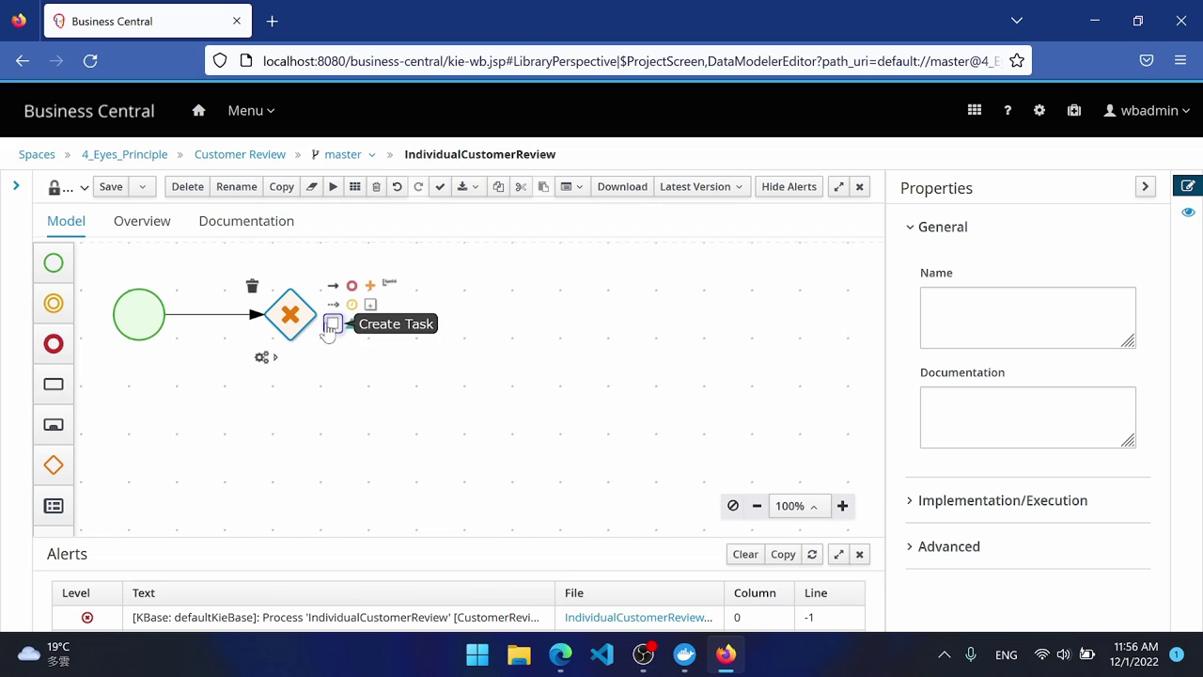
# Add two chained user tasks after the exclusive gateway.
pyautogui.moveTo(329, 331); pyautogui.dragTo(393, 265)
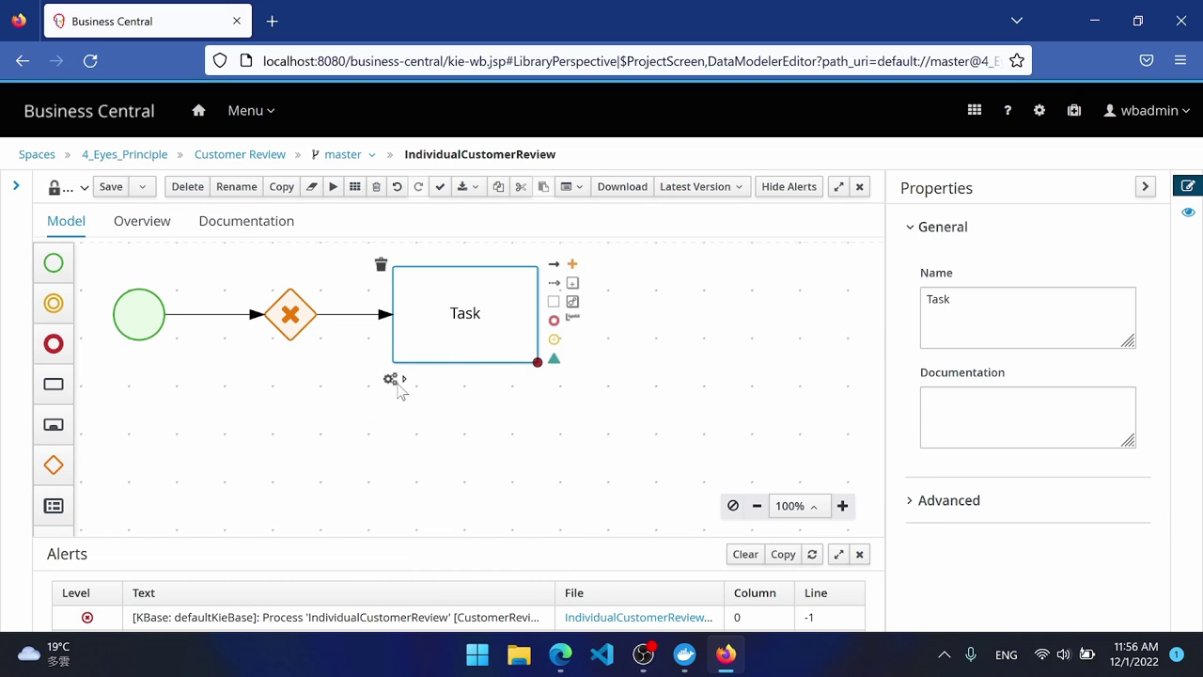
pyautogui.click(419, 381)
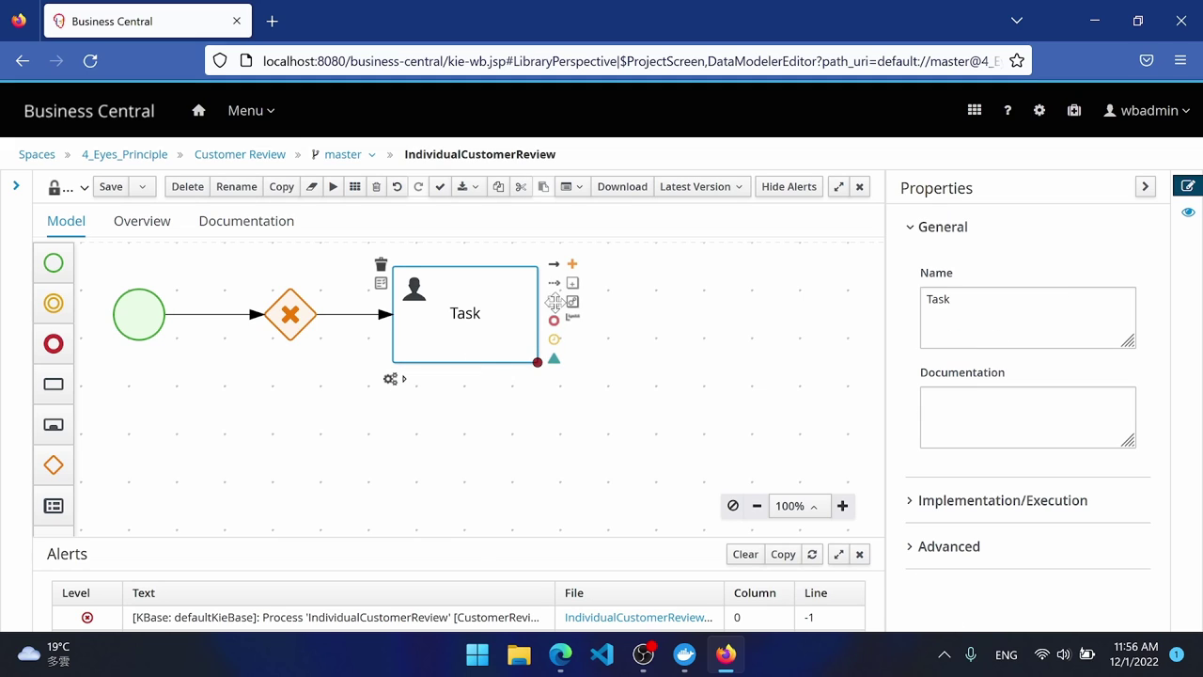
pyautogui.moveTo(554, 301); pyautogui.dragTo(604, 267)
pyautogui.click(643, 386)
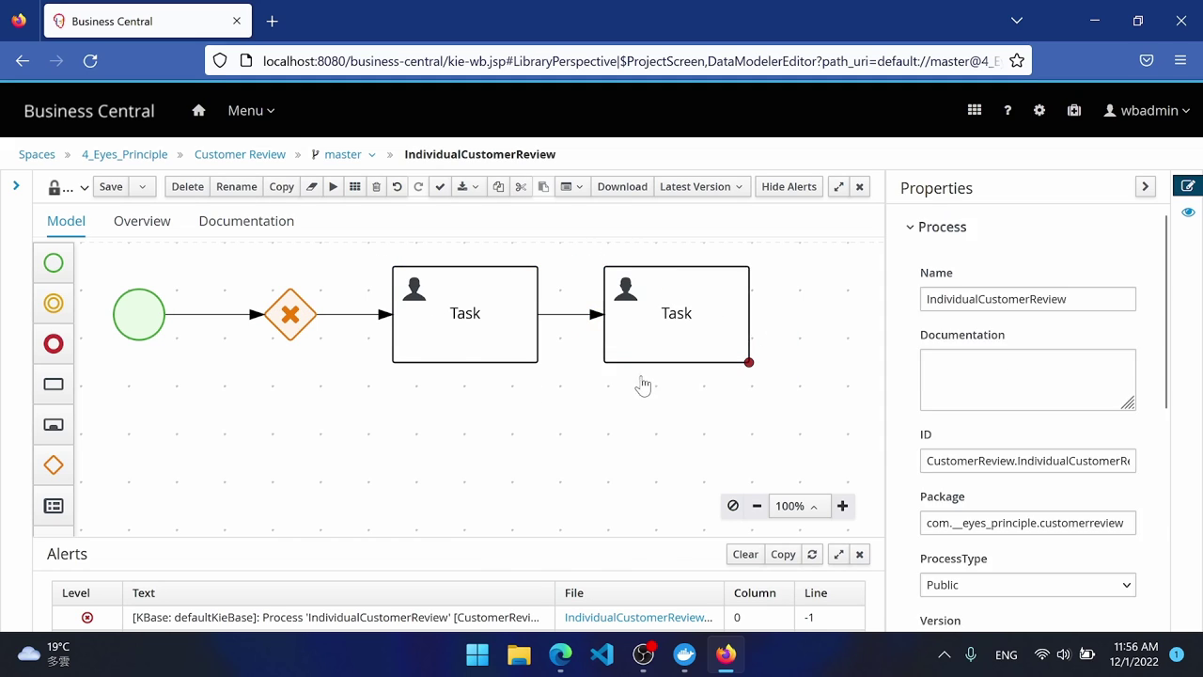
# Name the tasks 'Maker Review' and 'Checker Review' and select Checker Review.
pyautogui.doubleClick(464, 314)
pyautogui.write('Maker')
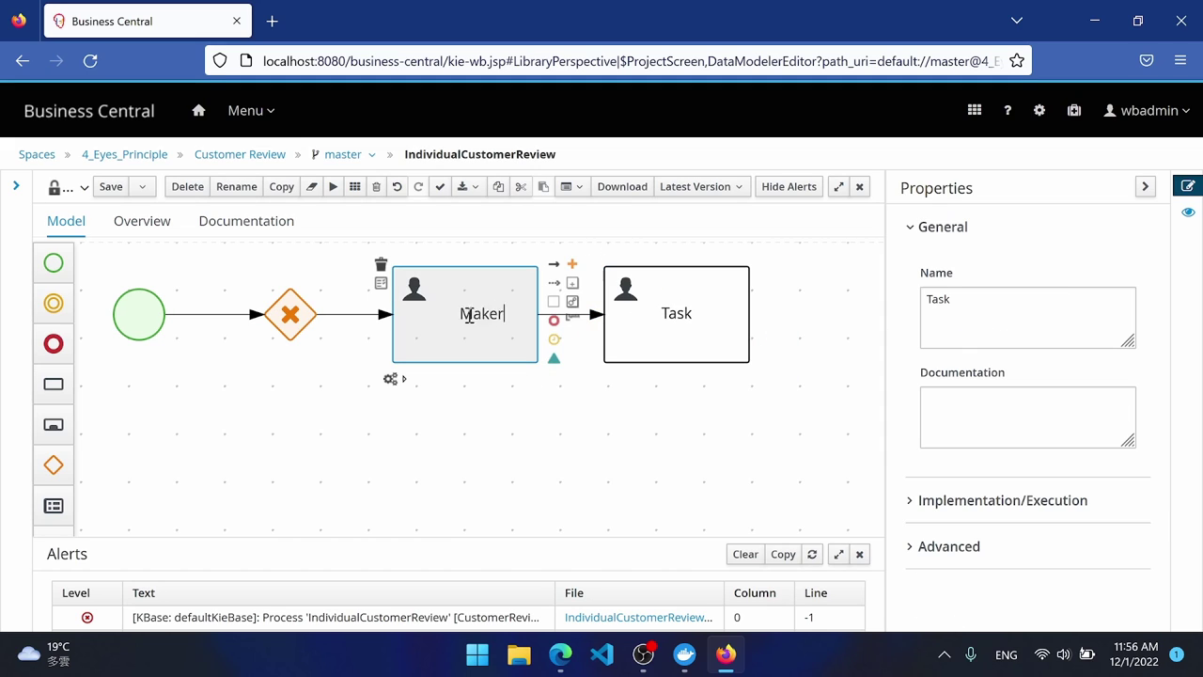
pyautogui.write(' Review')
pyautogui.doubleClick(667, 311)
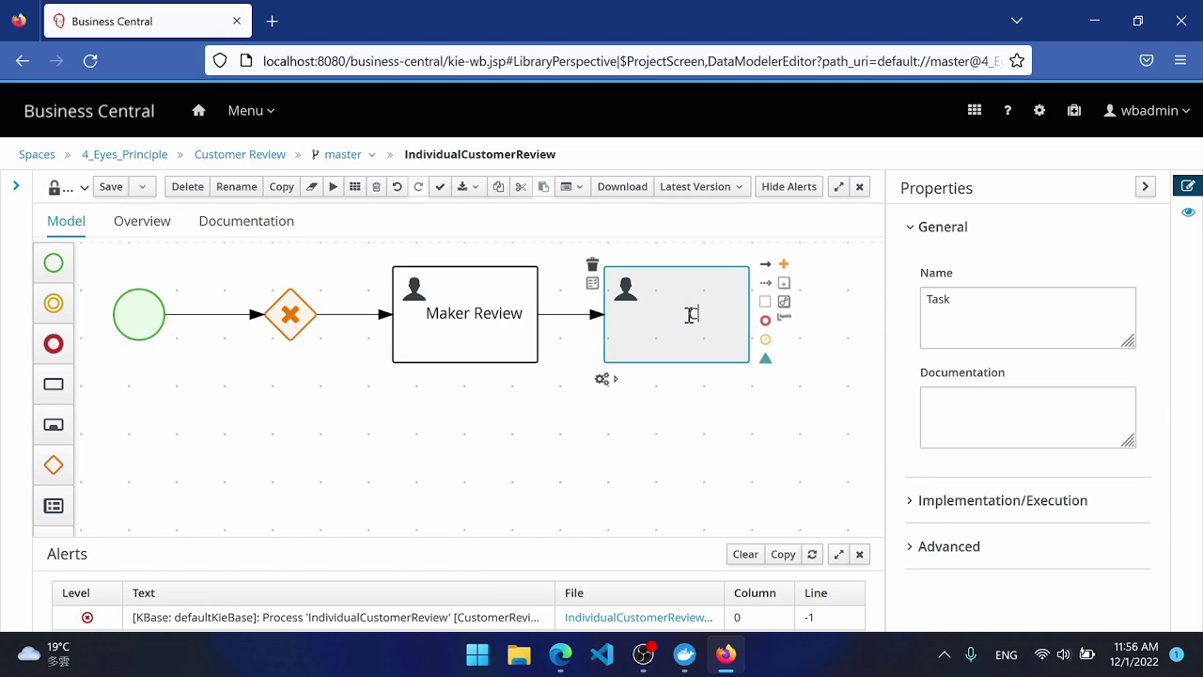
pyautogui.write('Checker Review')
pyautogui.click(705, 384)
pyautogui.click(693, 310)
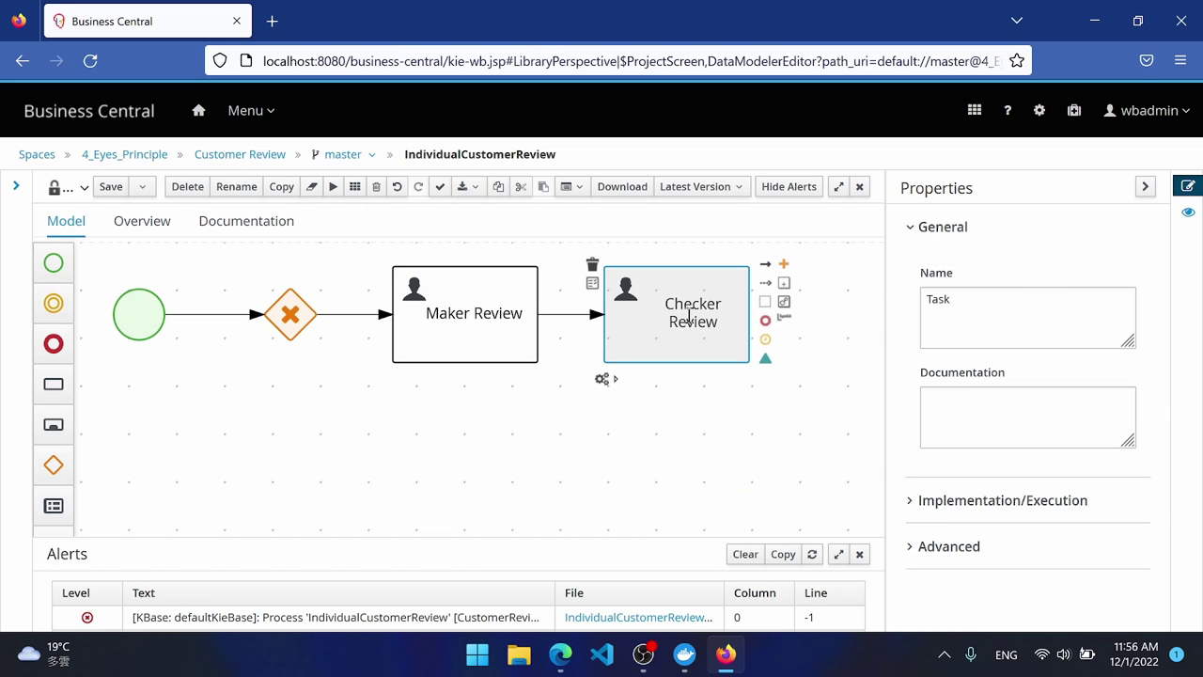
pyautogui.click(716, 380)
pyautogui.click(724, 339)
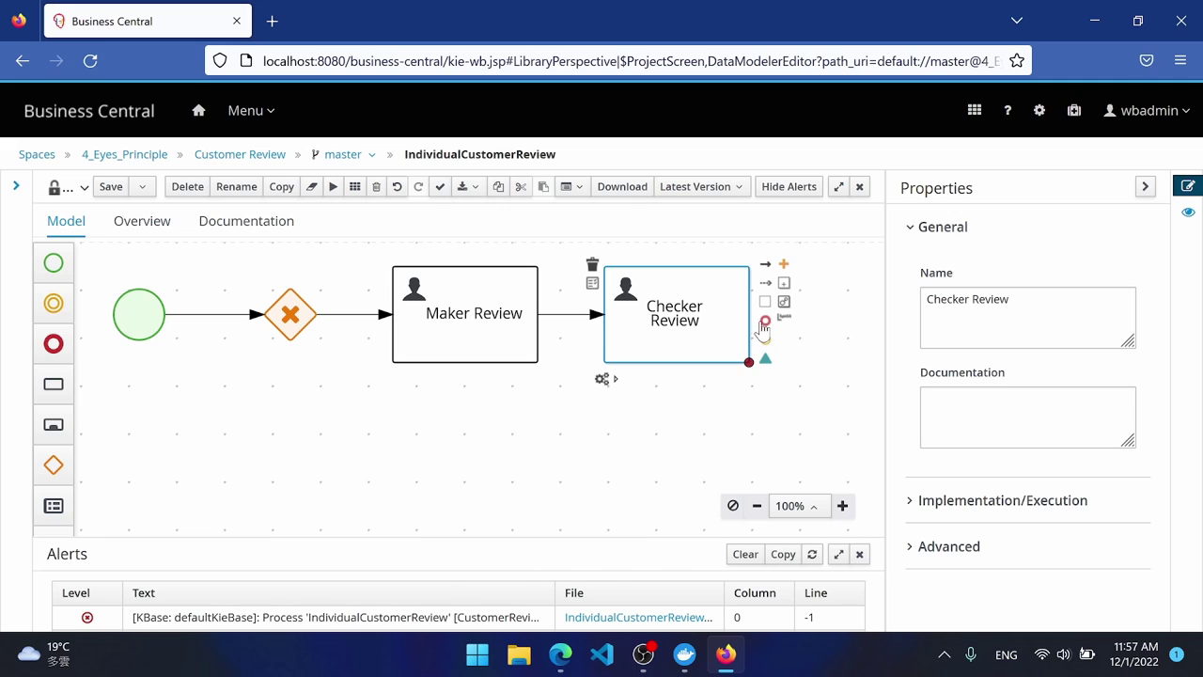
# Add an exclusive gateway after Checker Review leading to an end event.
pyautogui.click(784, 264)
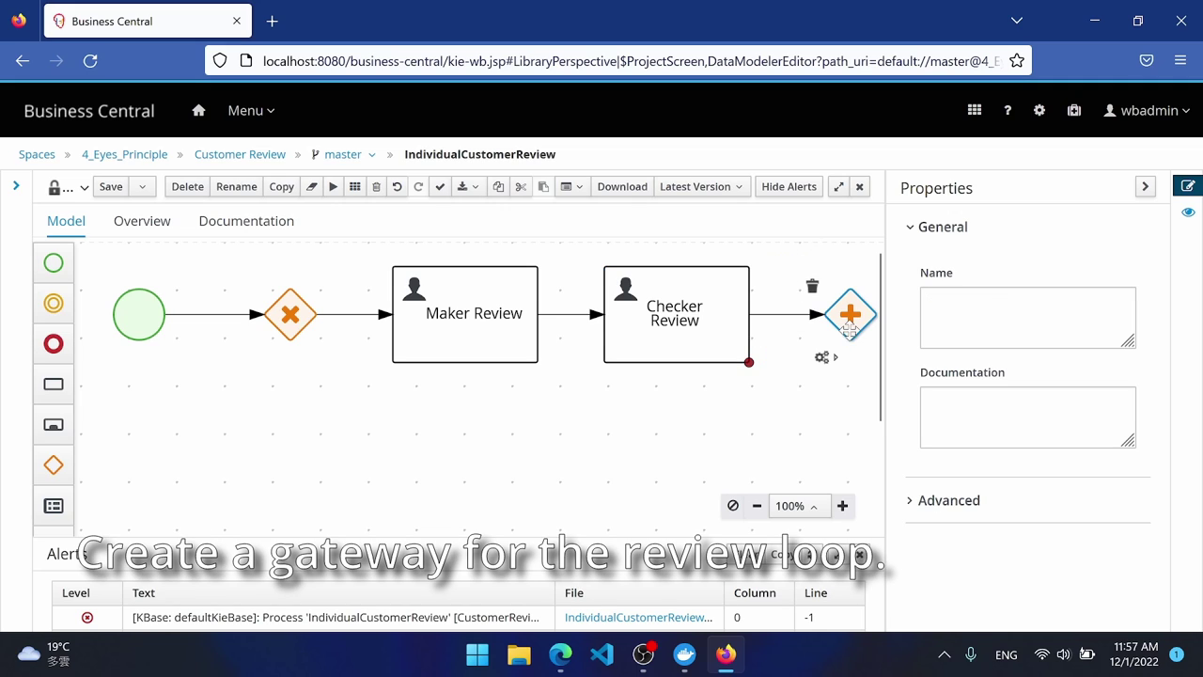
pyautogui.click(823, 358)
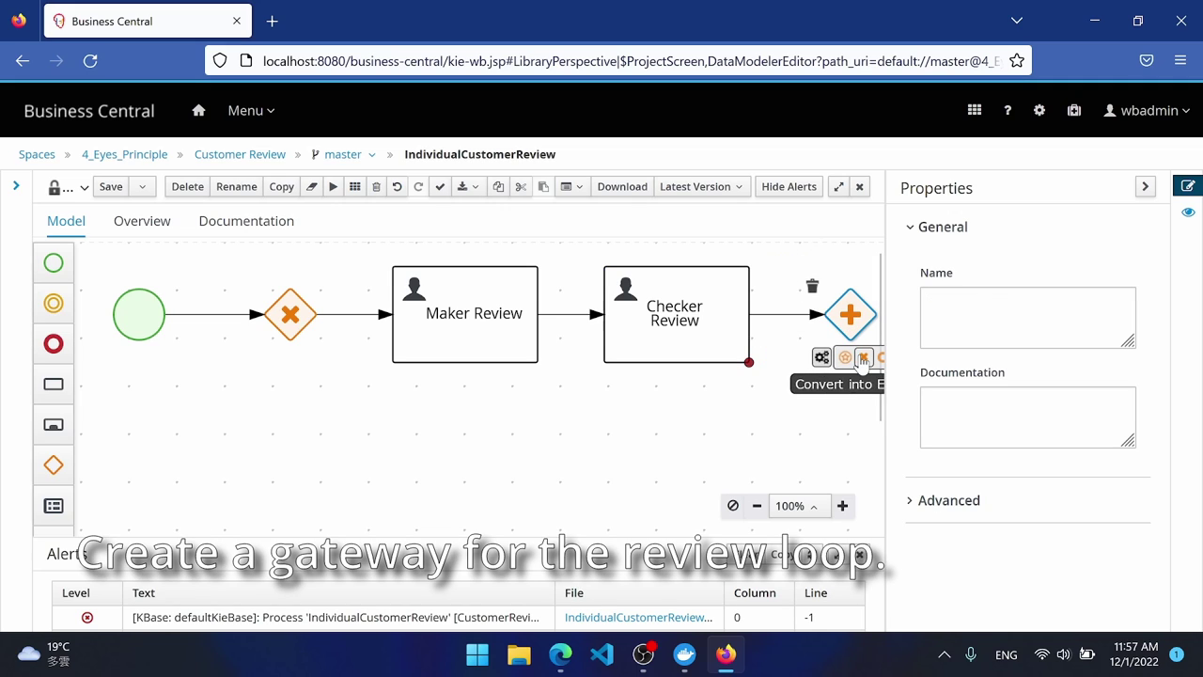
pyautogui.click(863, 359)
pyautogui.click(757, 506)
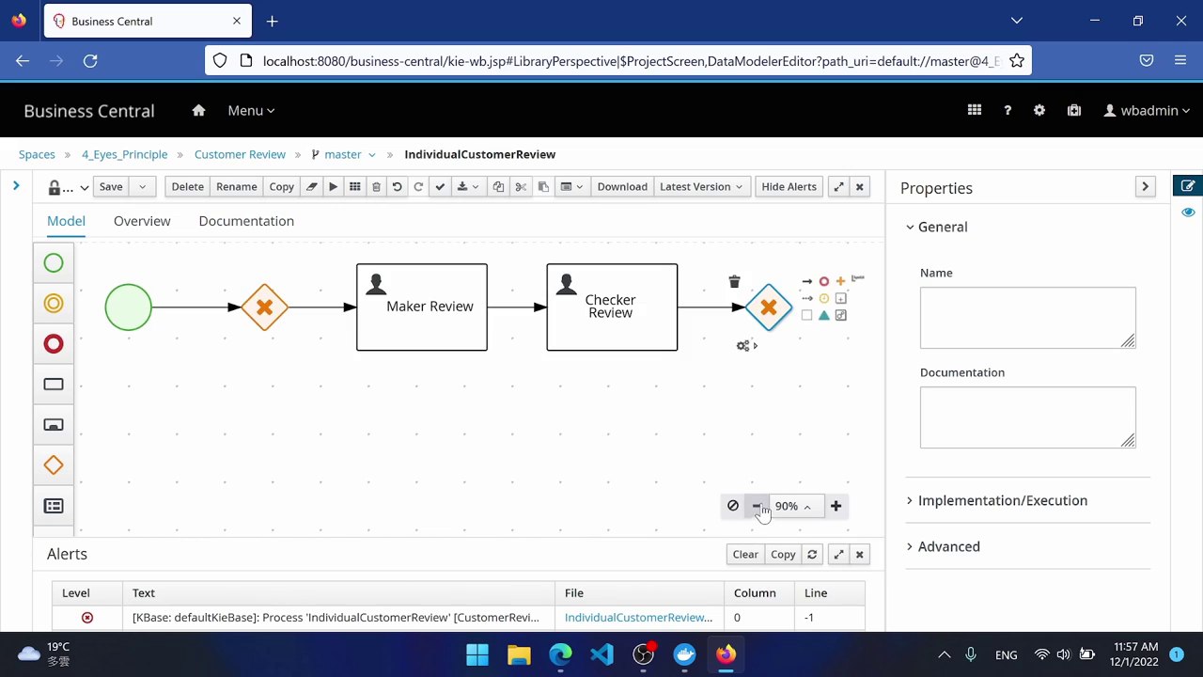
pyautogui.click(824, 284)
pyautogui.scroll(-1, 795, 478)
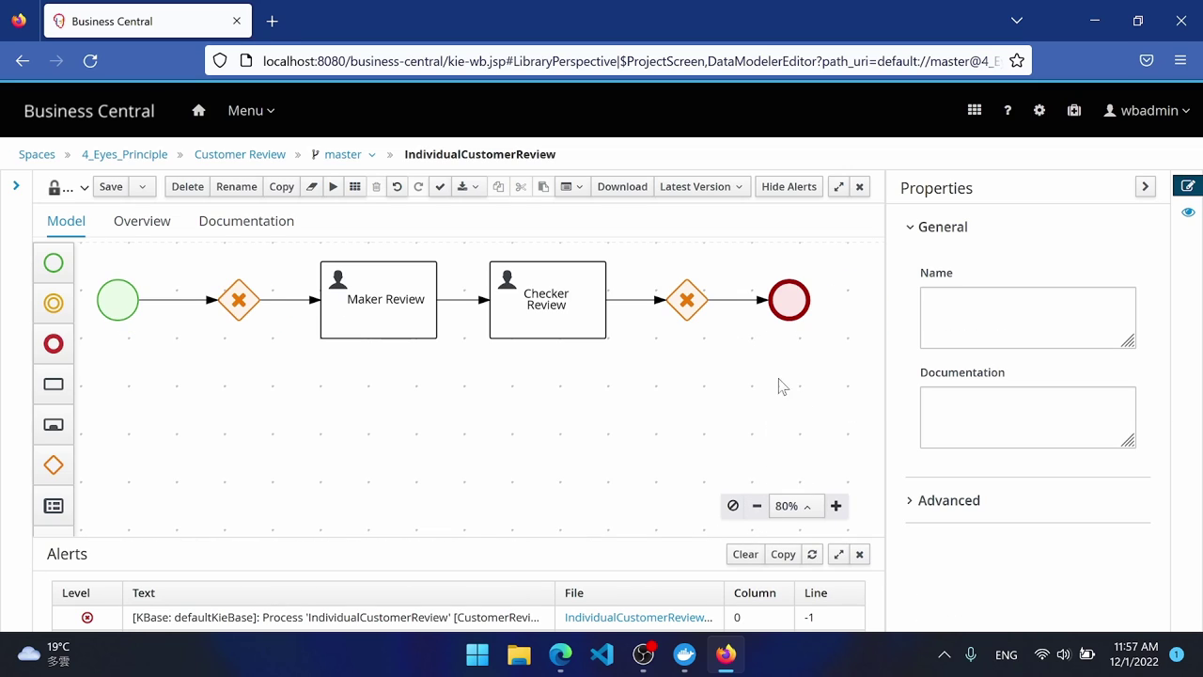
# Draw a sequence flow from the new gateway back to the first gateway, routed below the tasks.
pyautogui.click(688, 303)
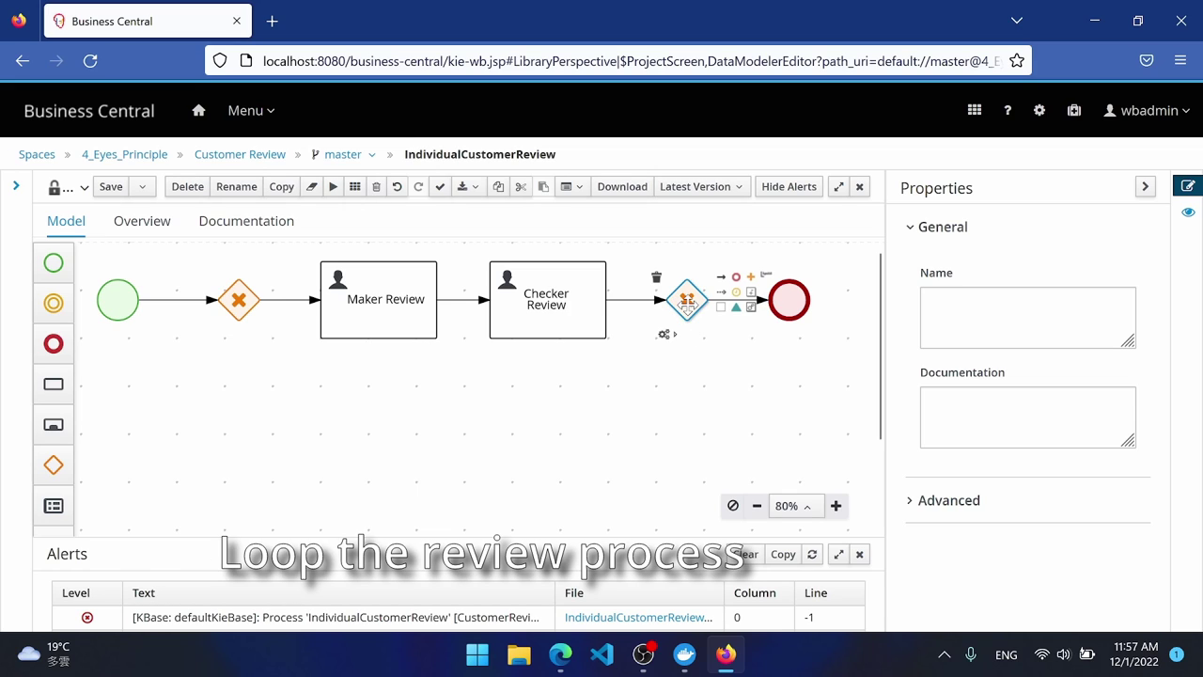
pyautogui.click(721, 276)
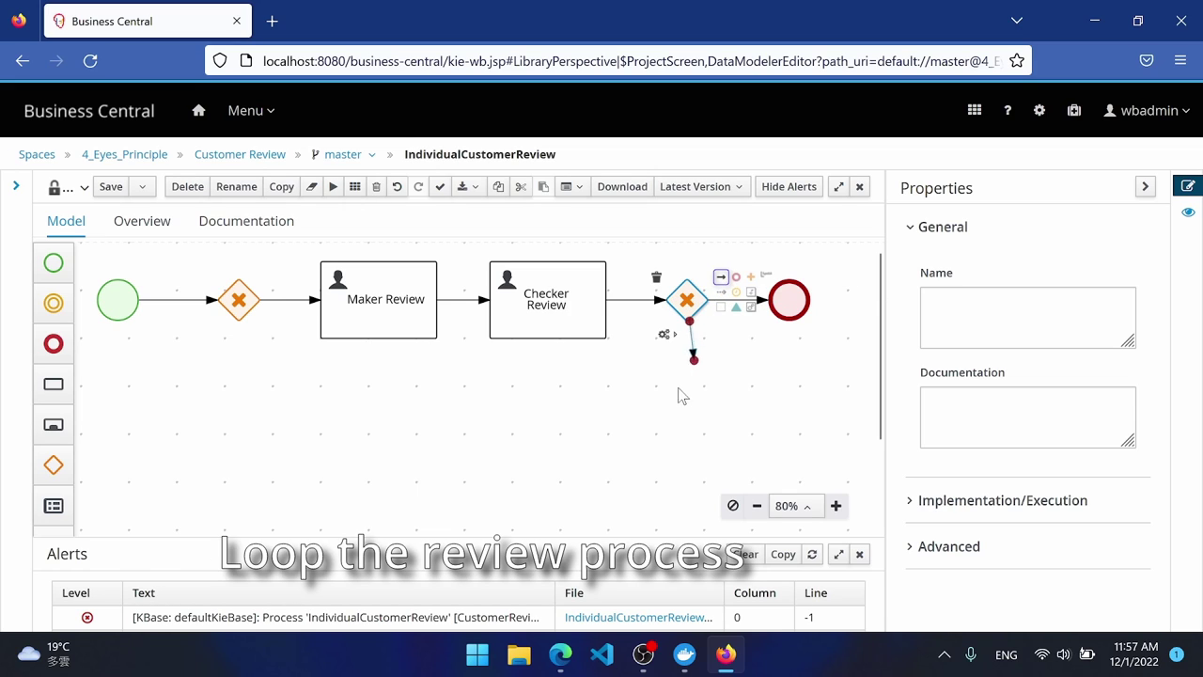
pyautogui.click(246, 317)
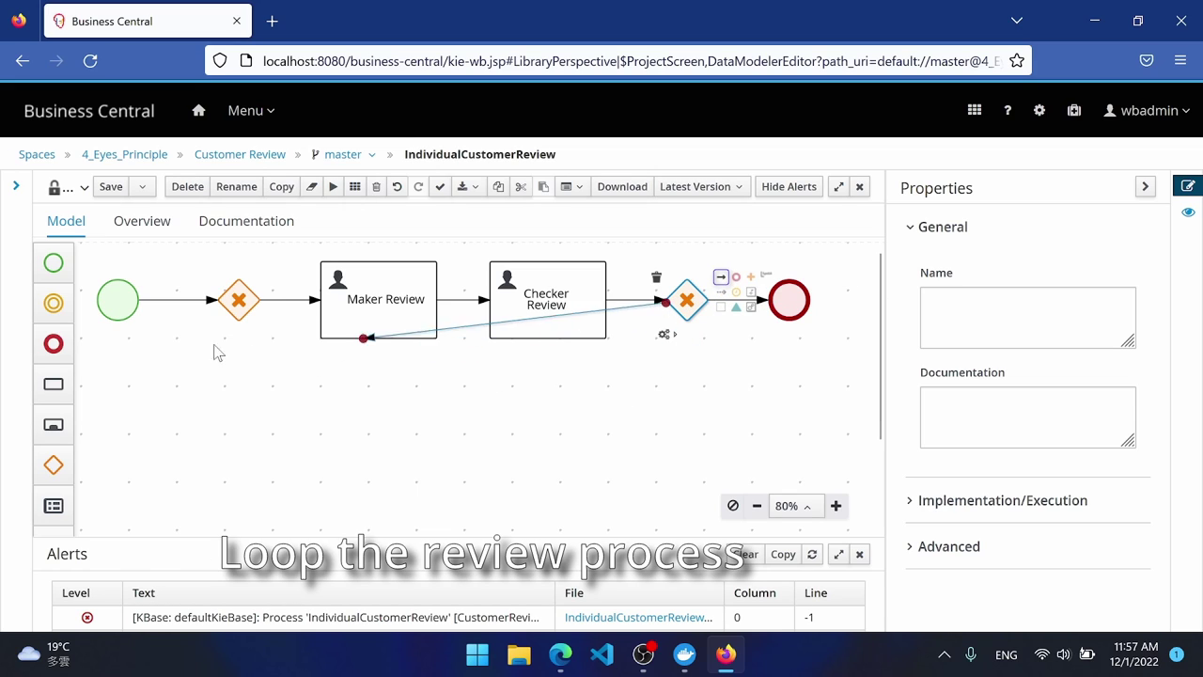
pyautogui.click(143, 337)
pyautogui.click(421, 314)
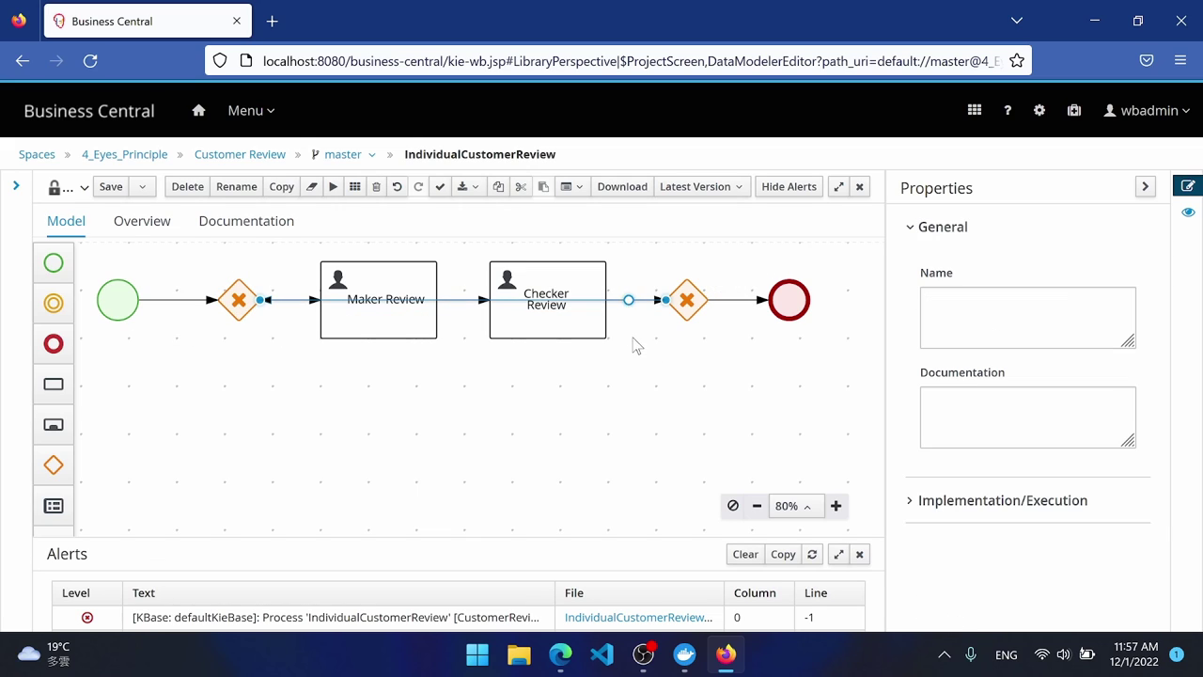
pyautogui.click(626, 304)
pyautogui.click(627, 300)
pyautogui.moveTo(627, 301); pyautogui.dragTo(687, 380)
pyautogui.click(344, 343)
pyautogui.click(342, 336)
pyautogui.moveTo(341, 336); pyautogui.dragTo(234, 379)
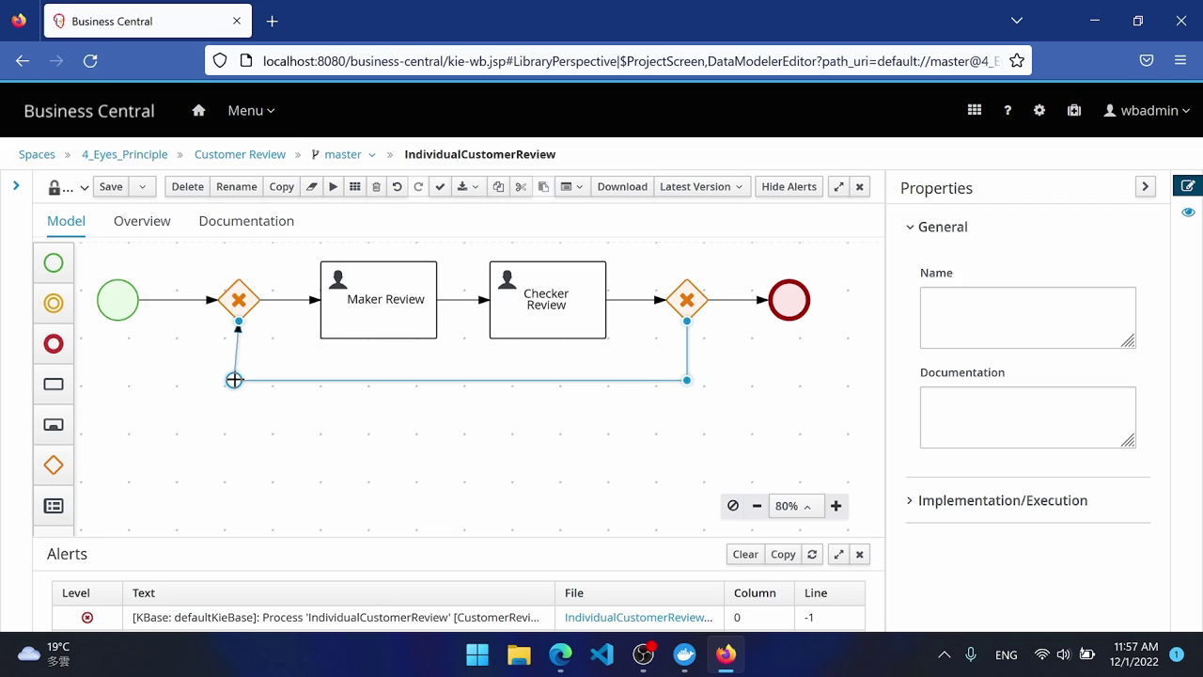
pyautogui.click(323, 465)
pyautogui.scroll(-4, 1071, 480)
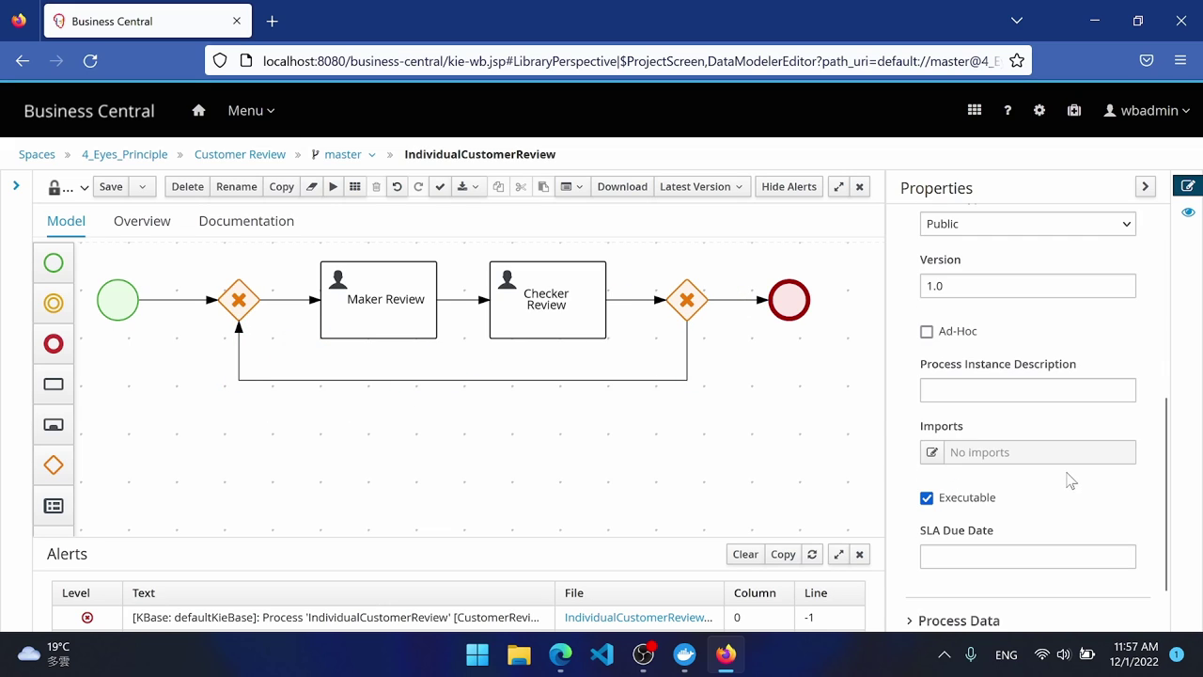
pyautogui.scroll(-1, 1071, 480)
# Add process variables review (IndividualCustomerReview) and checkerApprove (Boolean).
pyautogui.click(945, 571)
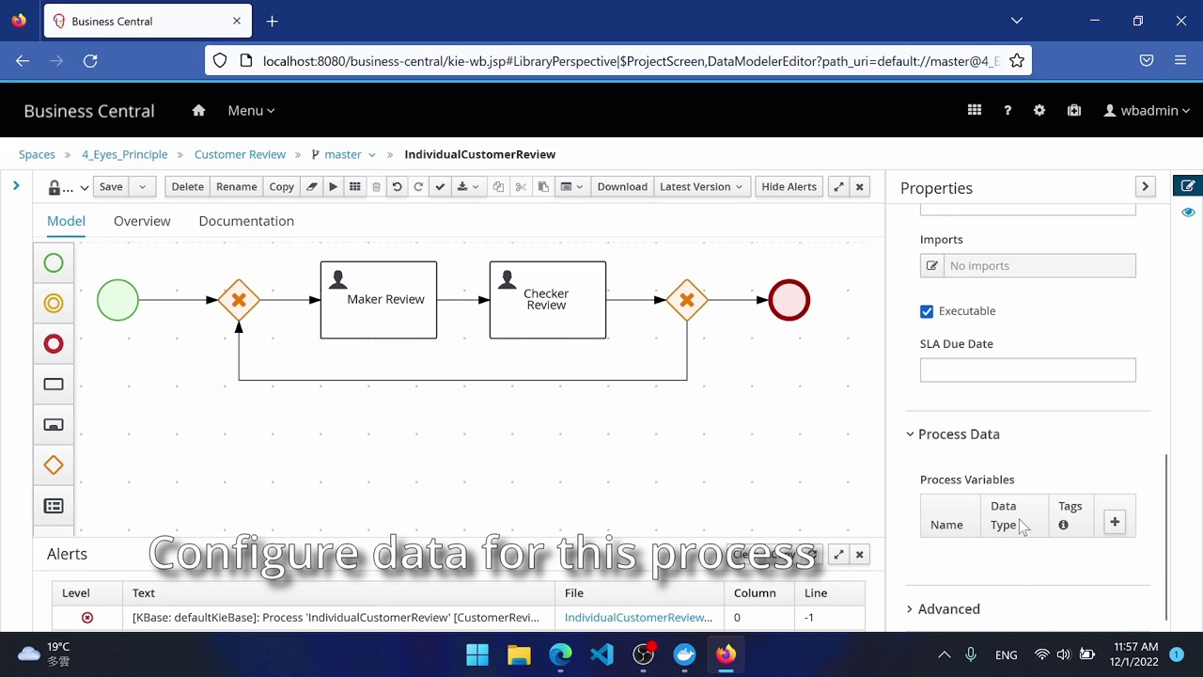
pyautogui.click(1115, 523)
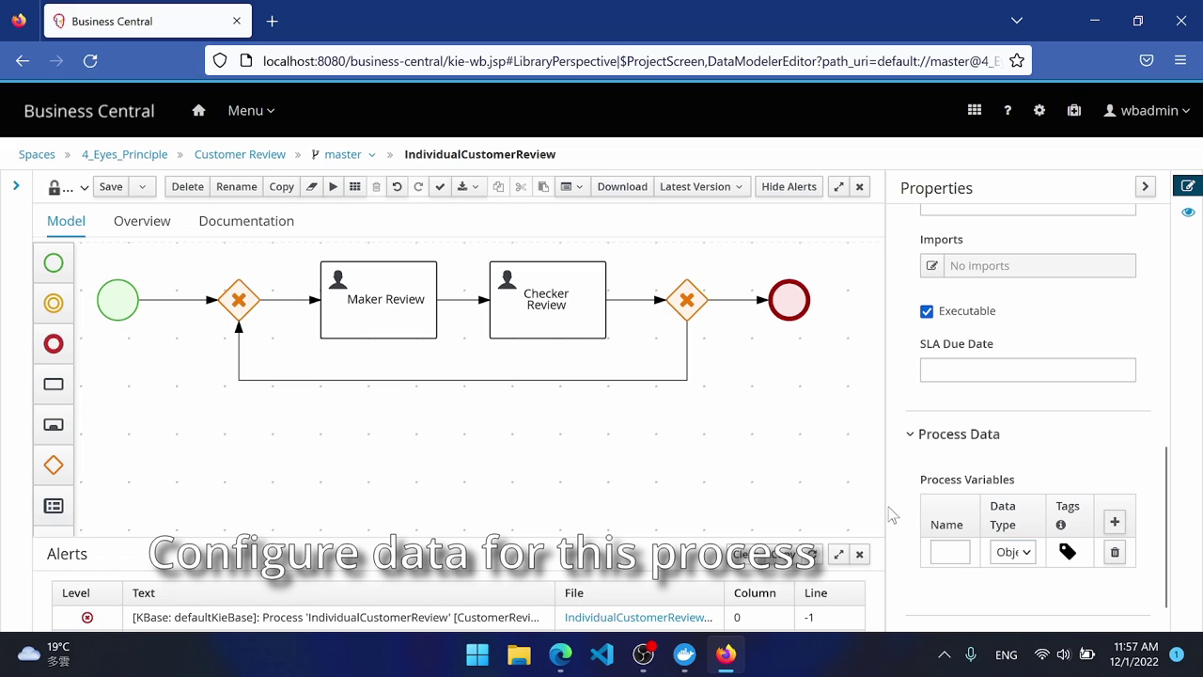
pyautogui.click(916, 533)
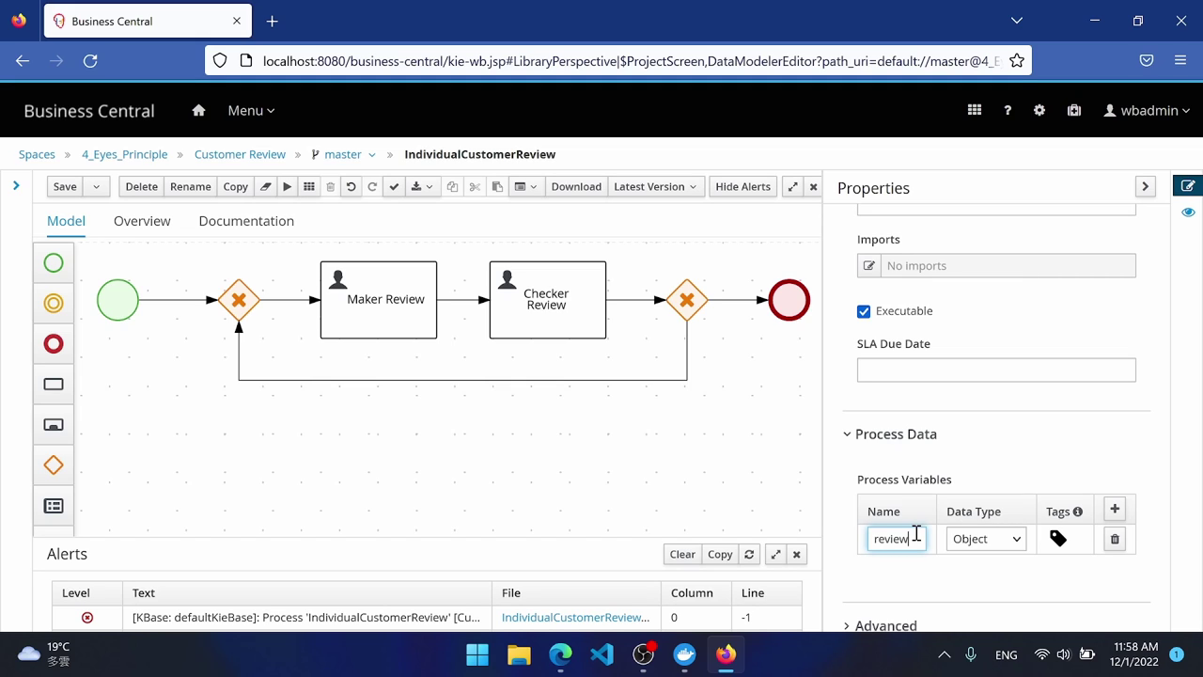
pyautogui.click(983, 539)
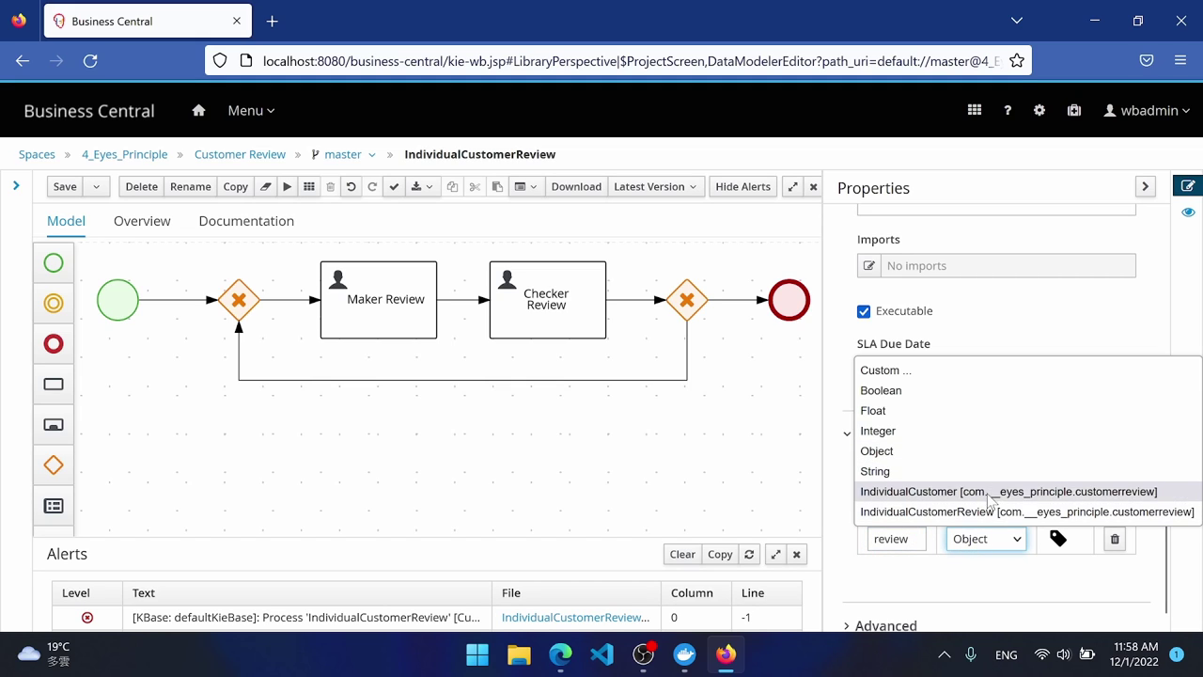
pyautogui.click(975, 512)
pyautogui.click(1115, 509)
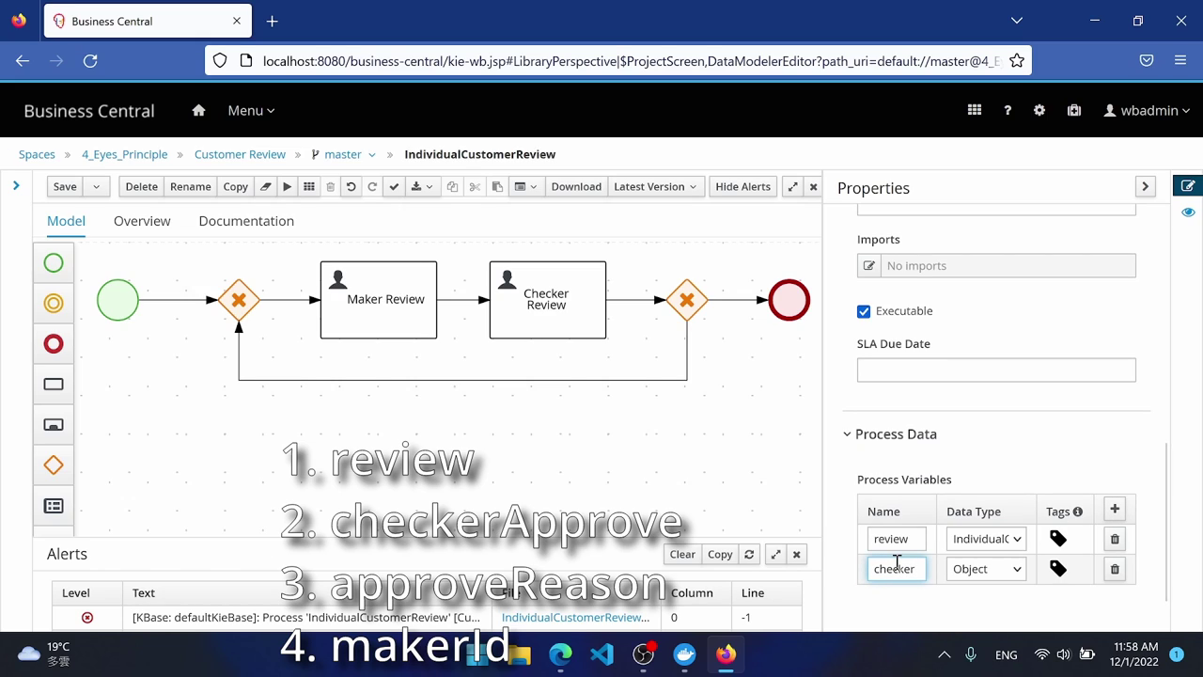
pyautogui.write('checkerApprove')
pyautogui.click(982, 570)
pyautogui.click(905, 425)
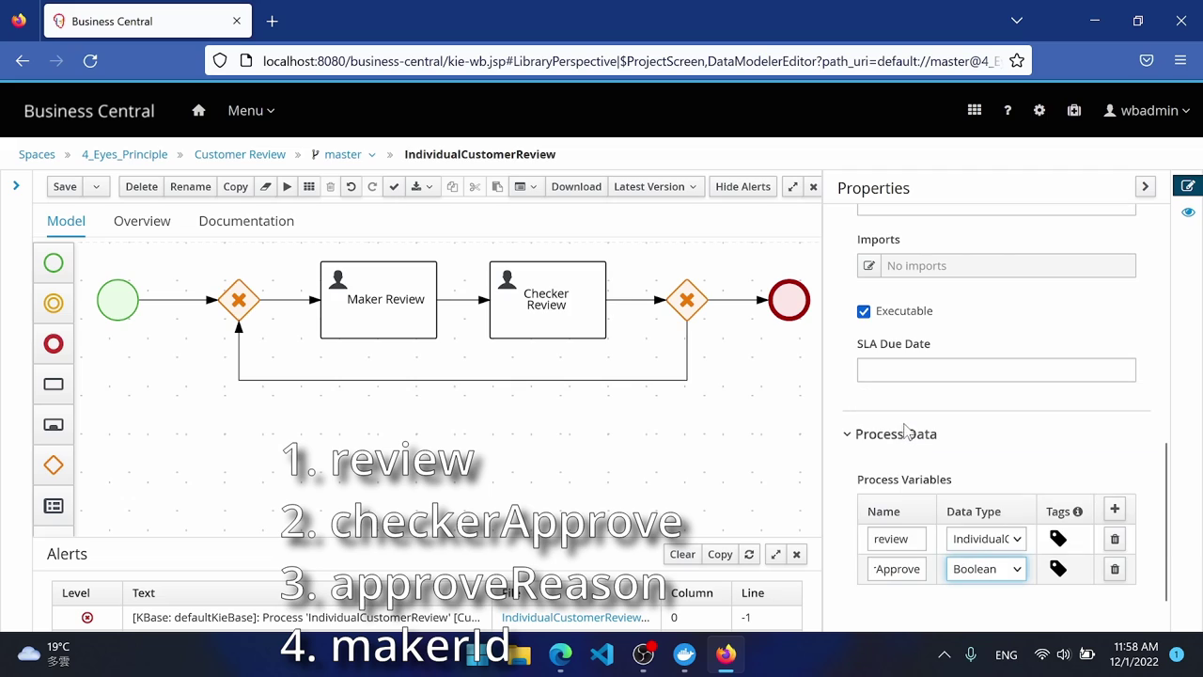
# Add a String variable approveReason and a fourth variable named makerId.
pyautogui.click(1115, 508)
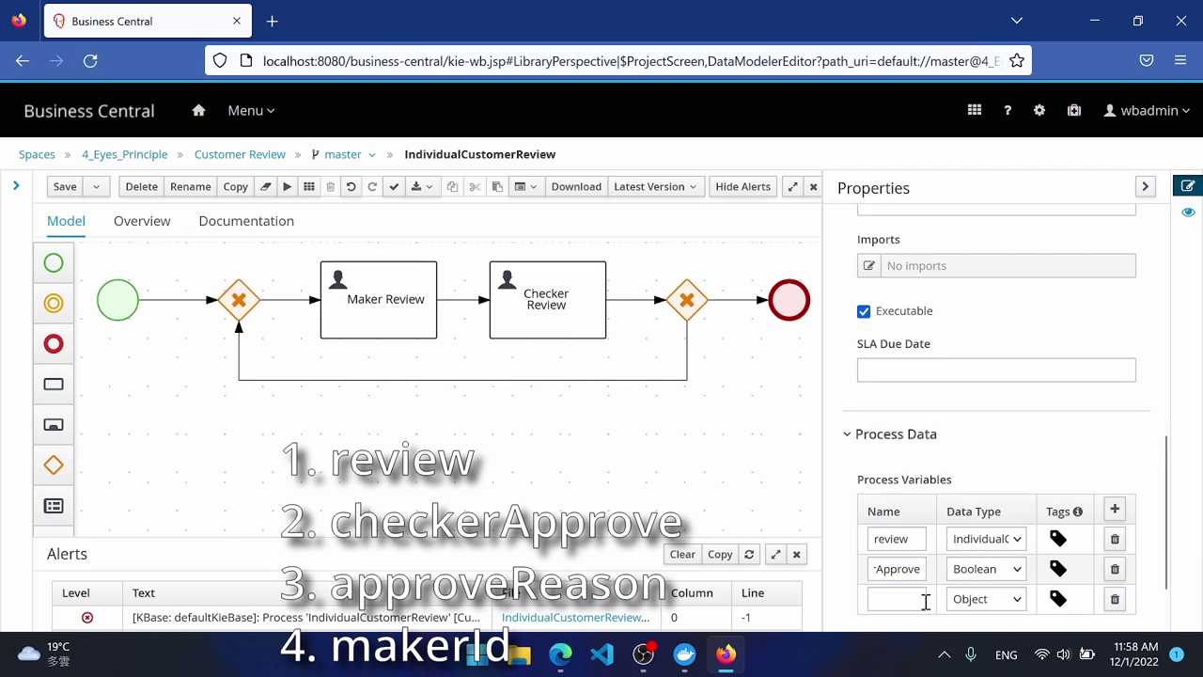
pyautogui.click(895, 594)
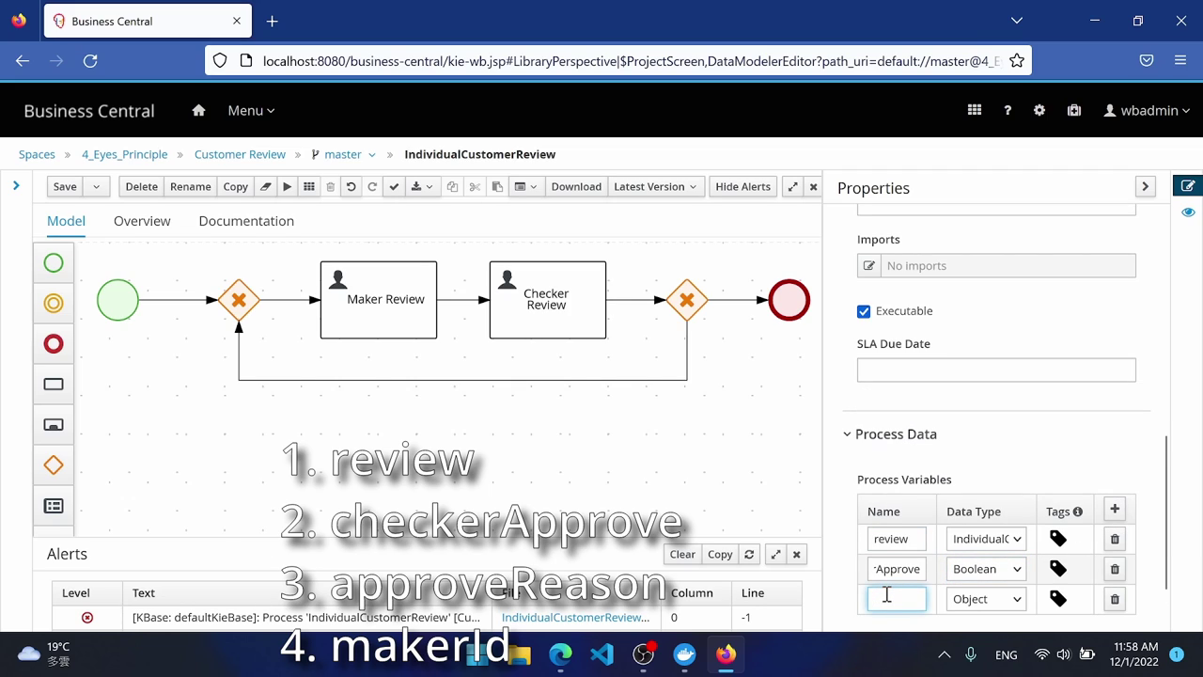
pyautogui.write('approveReason')
pyautogui.click(985, 602)
pyautogui.click(954, 530)
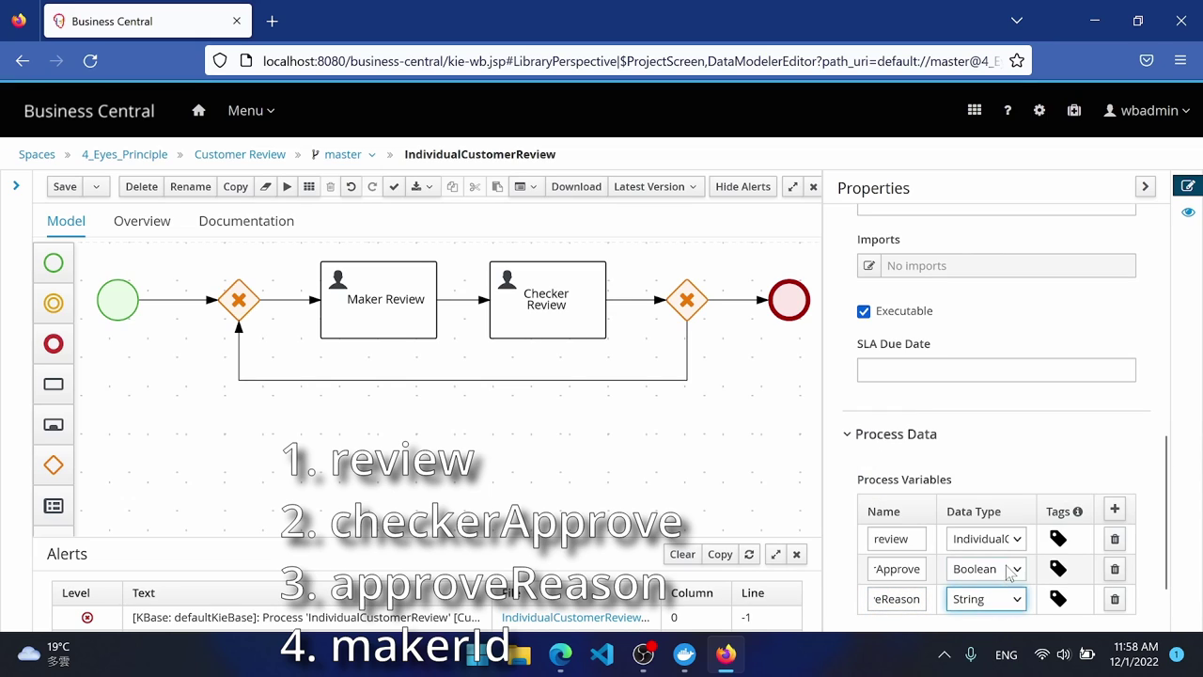
pyautogui.click(1112, 510)
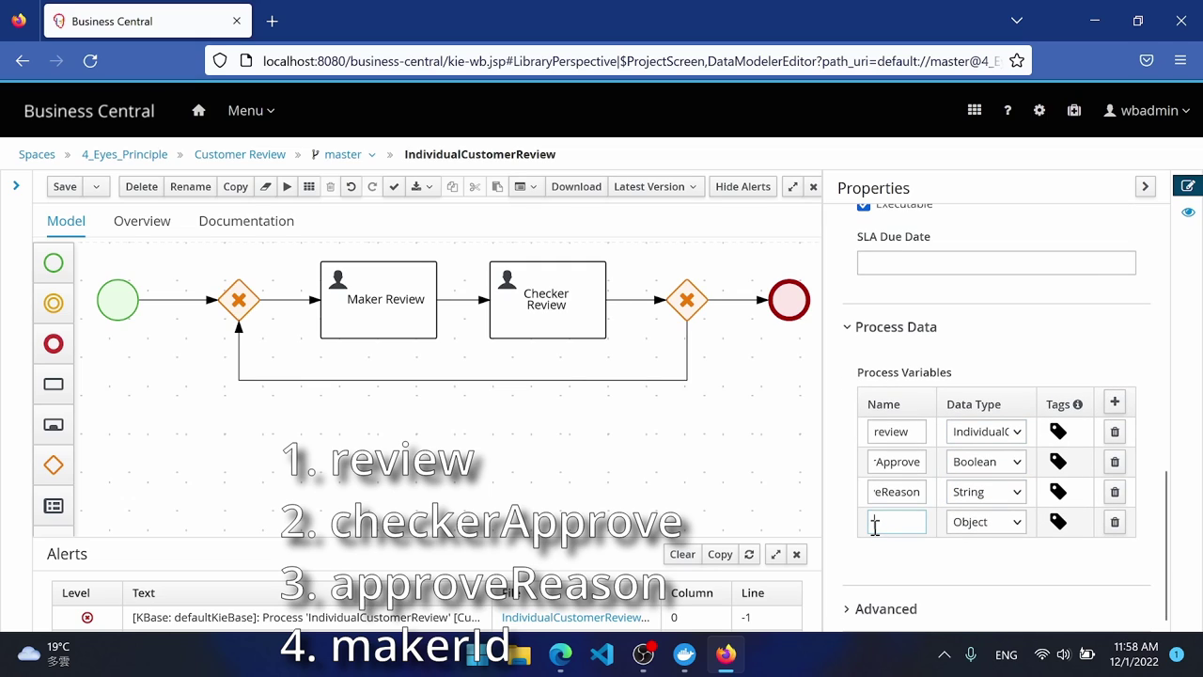
pyautogui.click(879, 524)
pyautogui.write('maker')
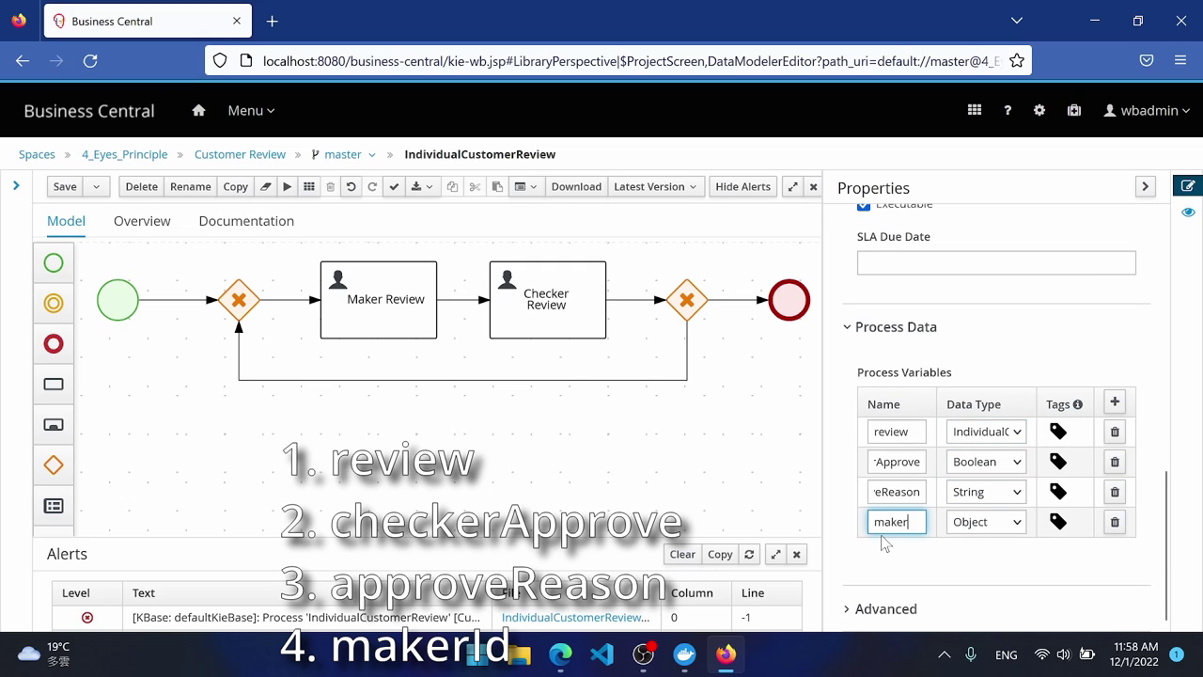
pyautogui.write('Id')
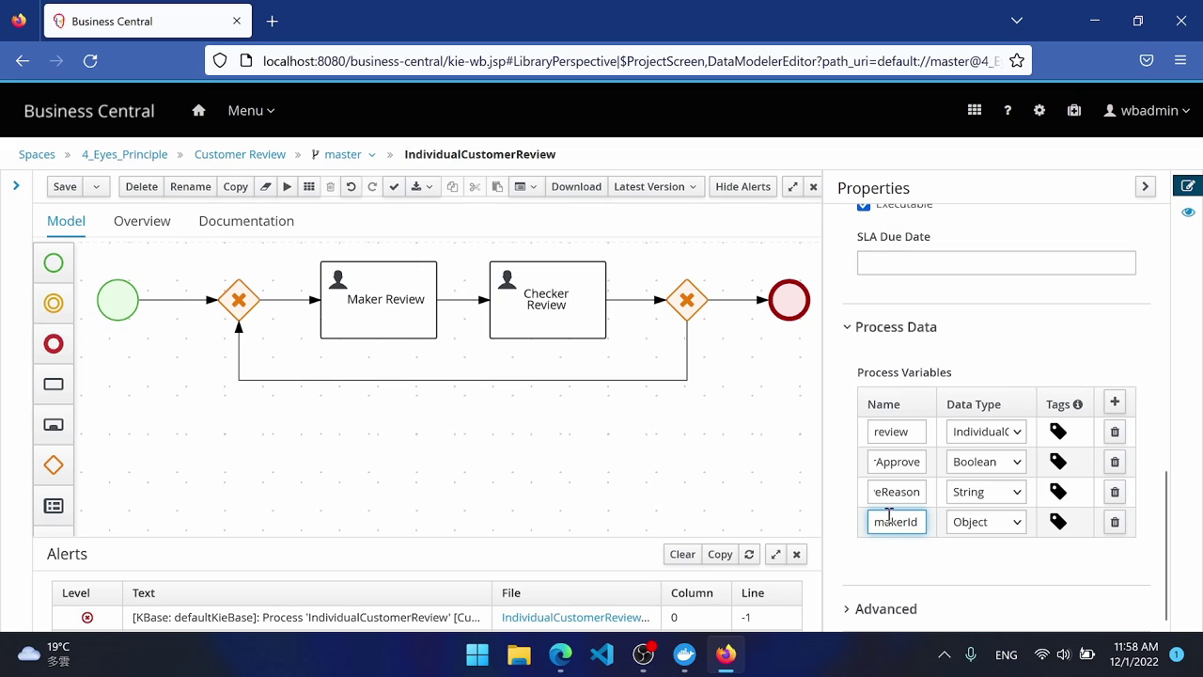
pyautogui.click(861, 563)
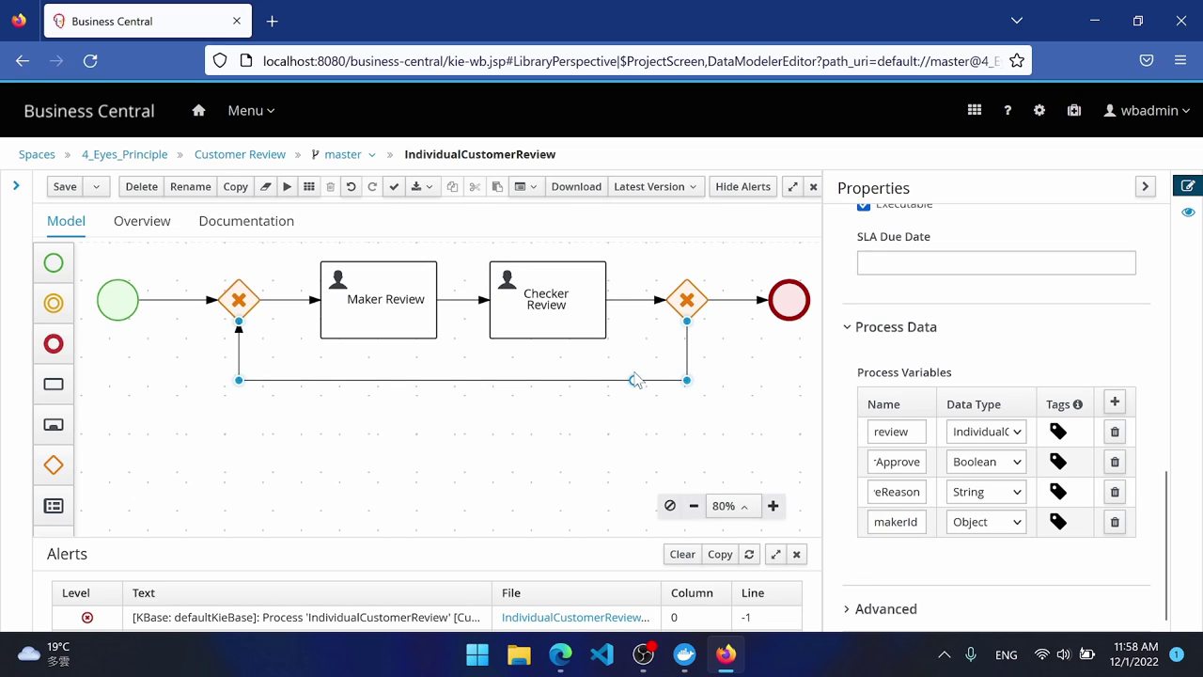
# Set the Maker Review task's Task Name to MakerTask.
pyautogui.click(412, 328)
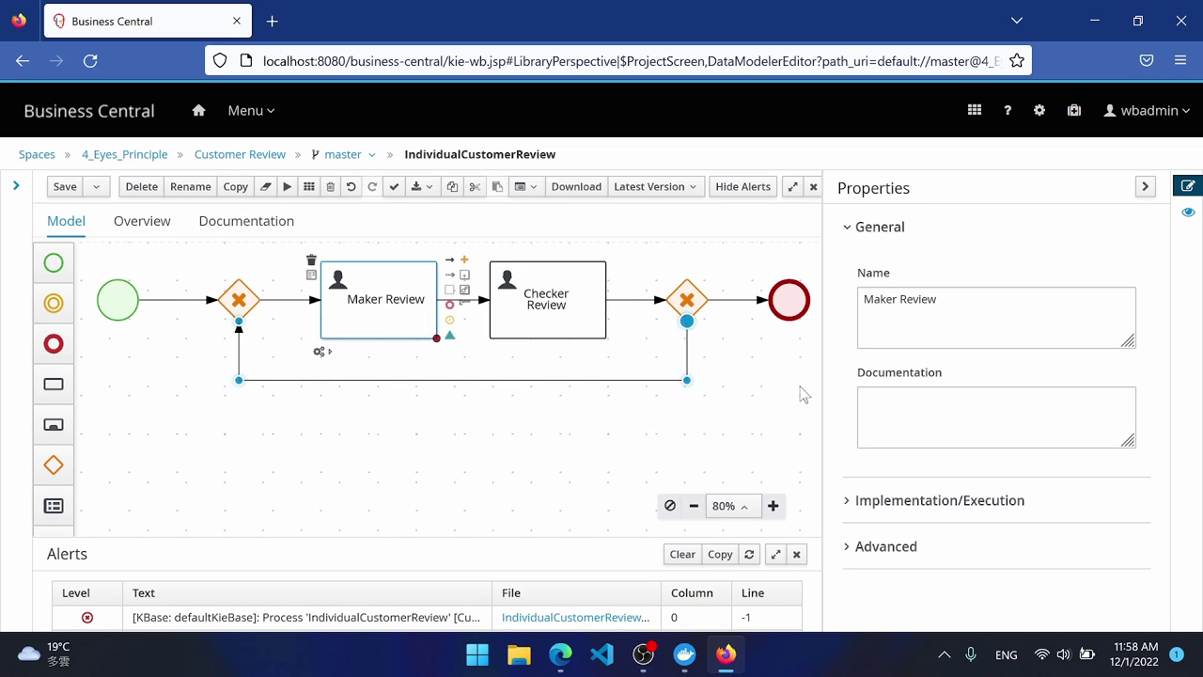
pyautogui.click(909, 499)
pyautogui.scroll(-3, 954, 428)
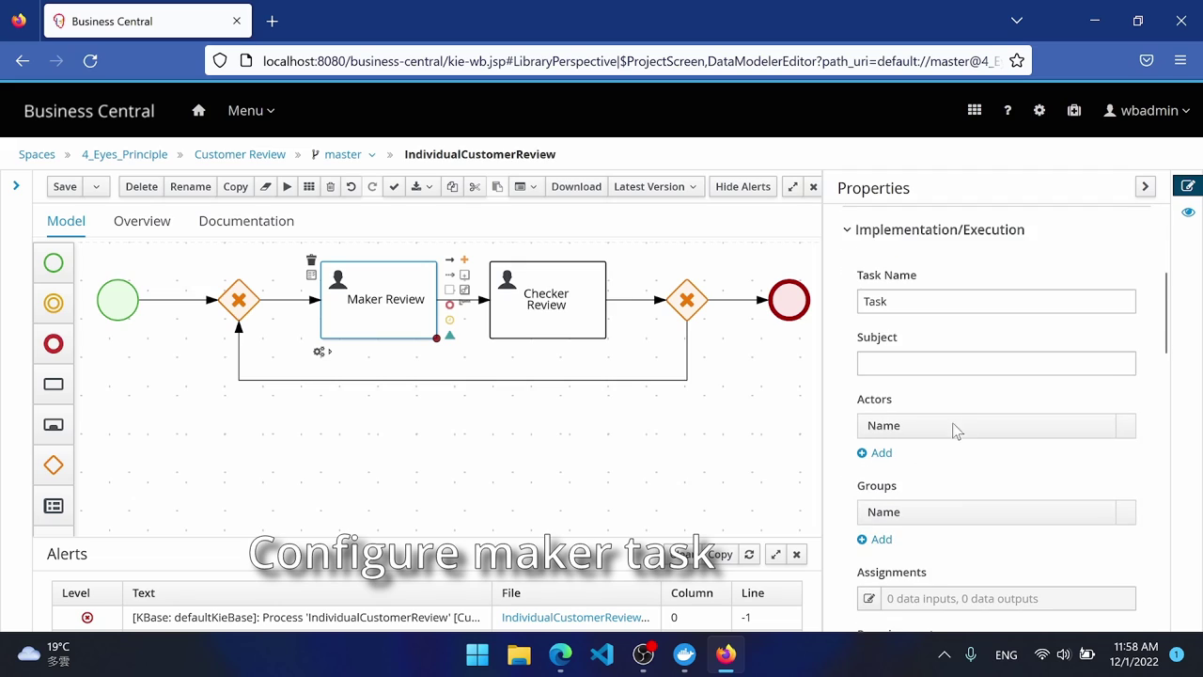
pyautogui.click(862, 301)
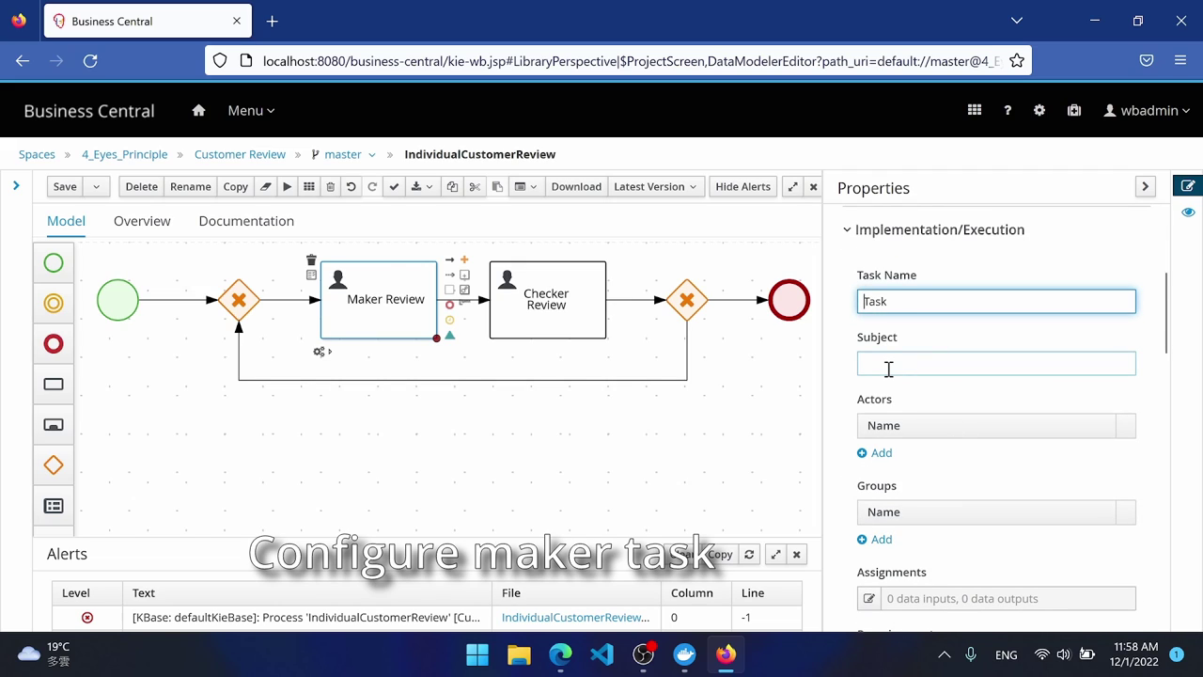
pyautogui.write('Maker')
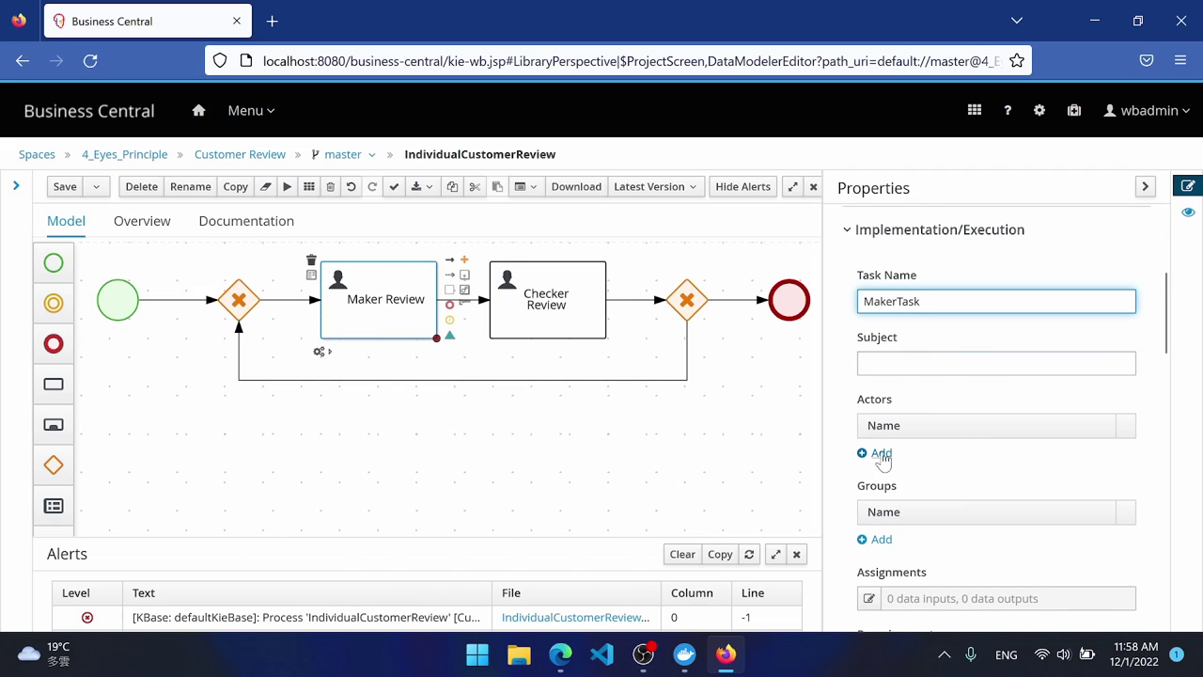
# Assign the maker group to the task and open its Data I/O assignments.
pyautogui.scroll(-2, 917, 475)
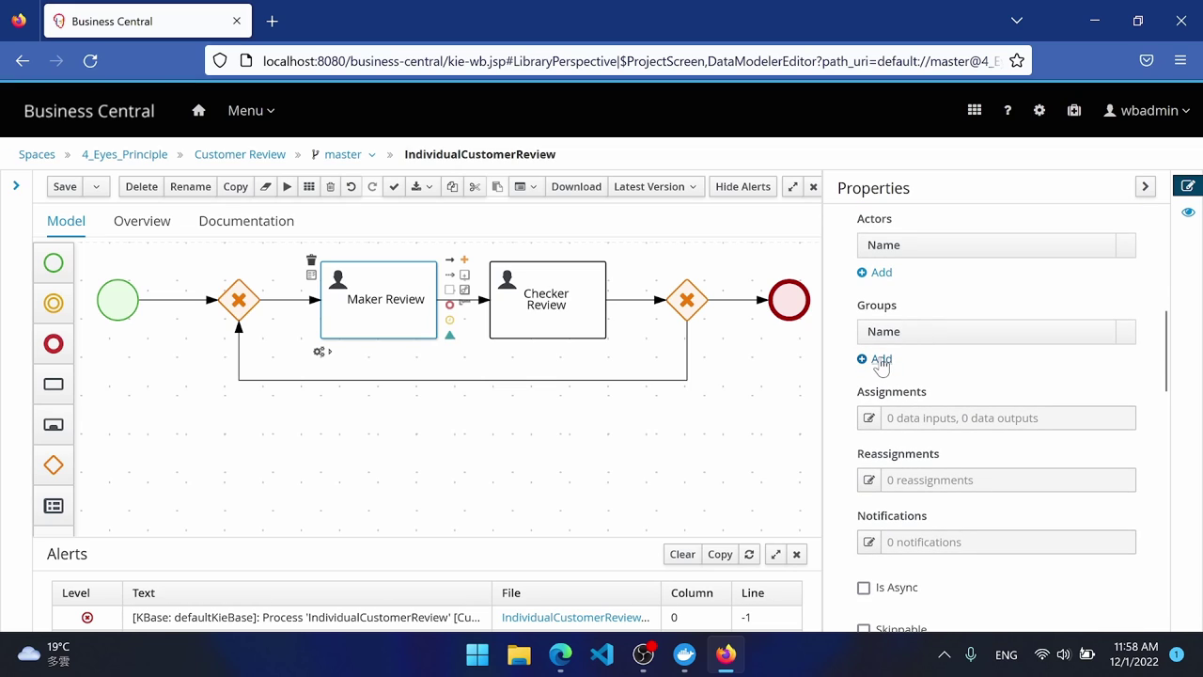
pyautogui.click(878, 358)
pyautogui.click(900, 360)
pyautogui.scroll(-3, 951, 481)
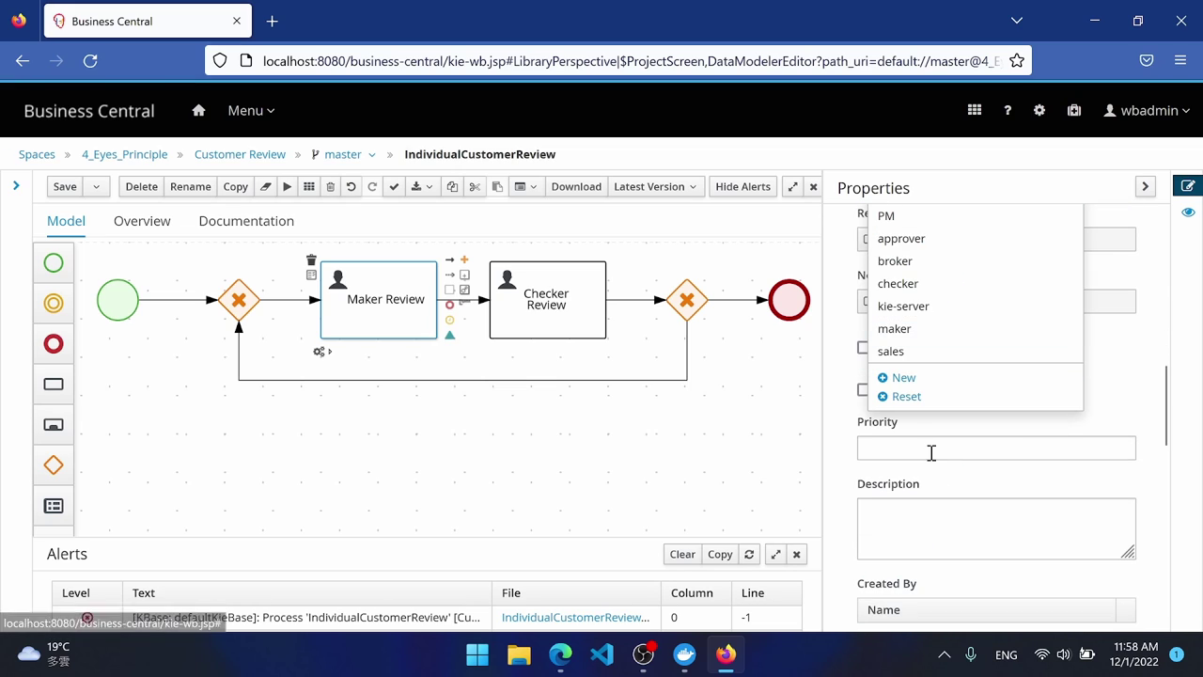
pyautogui.click(902, 328)
pyautogui.scroll(2, 846, 343)
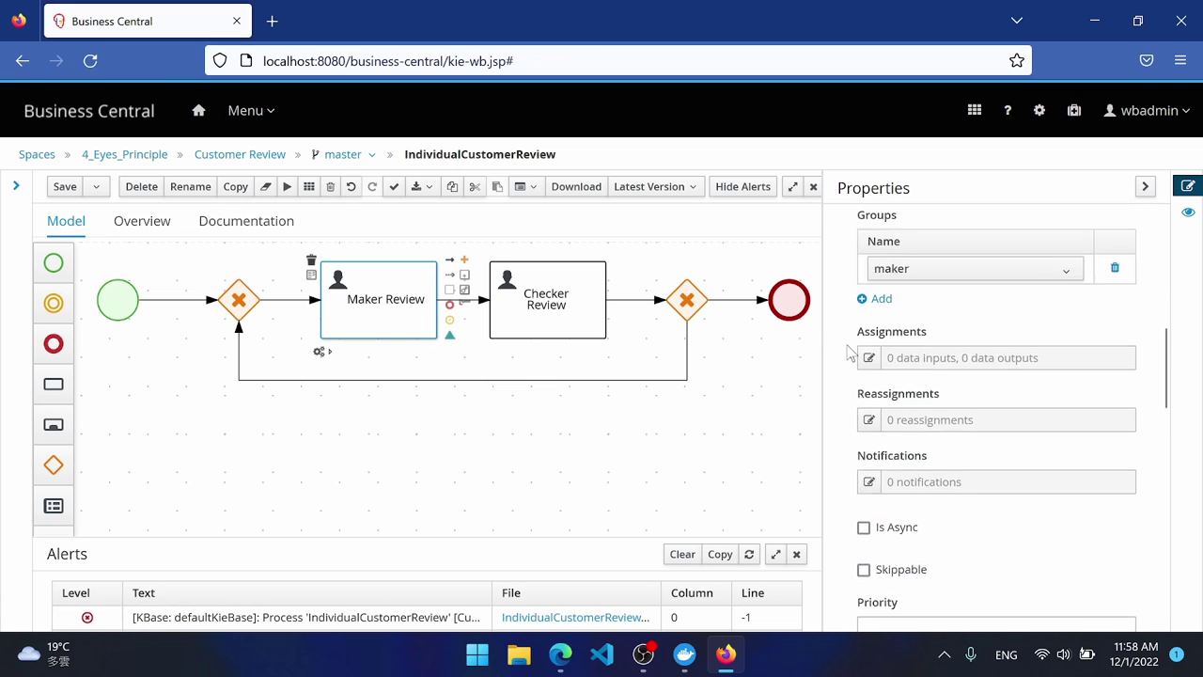
pyautogui.scroll(1, 841, 385)
pyautogui.click(869, 449)
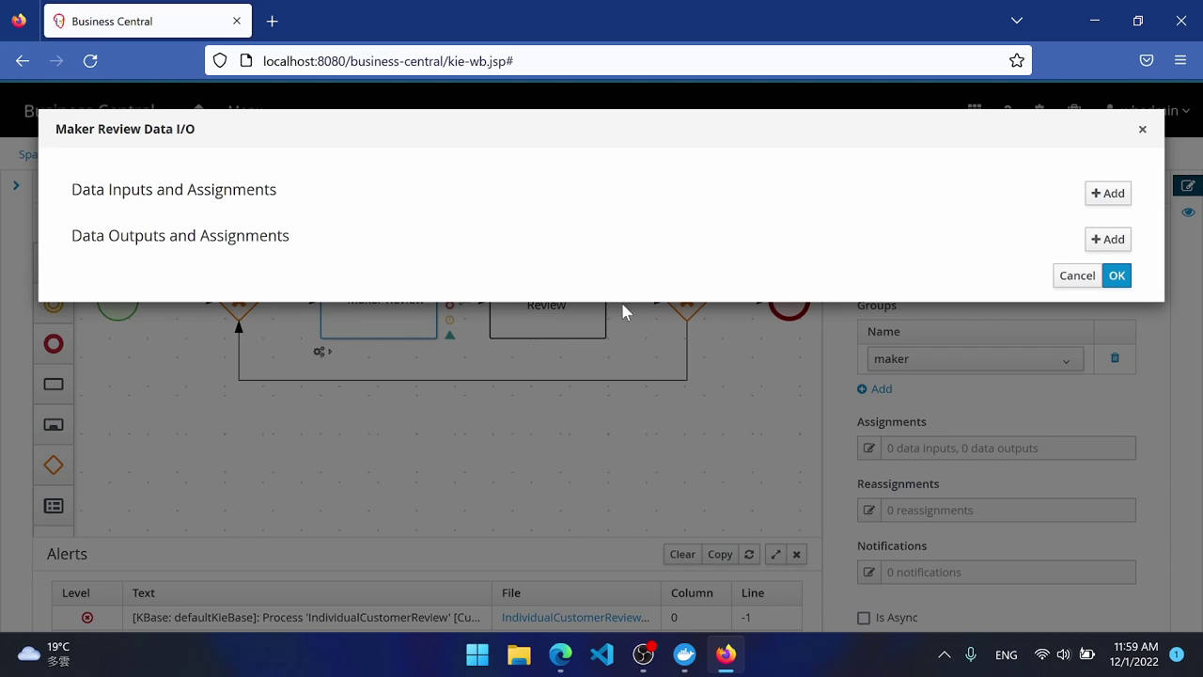
# Add a review input of type IndividualCustomerReview sourced from the review variable.
pyautogui.click(1113, 195)
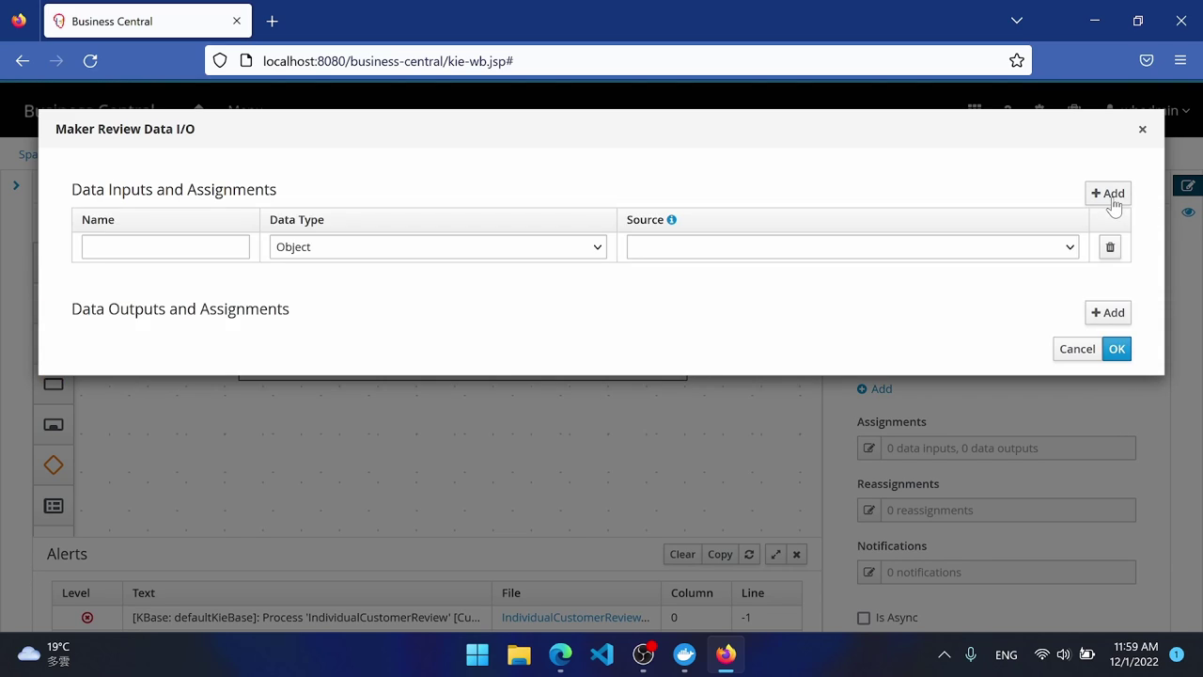
pyautogui.click(180, 246)
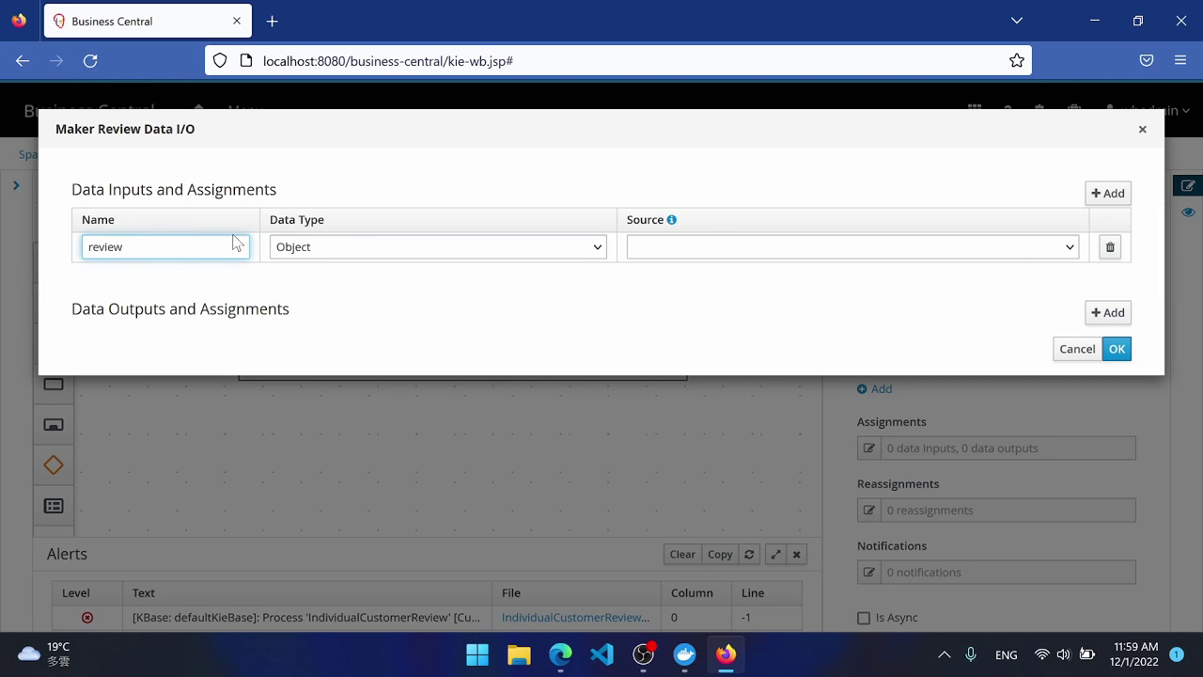
pyautogui.click(348, 251)
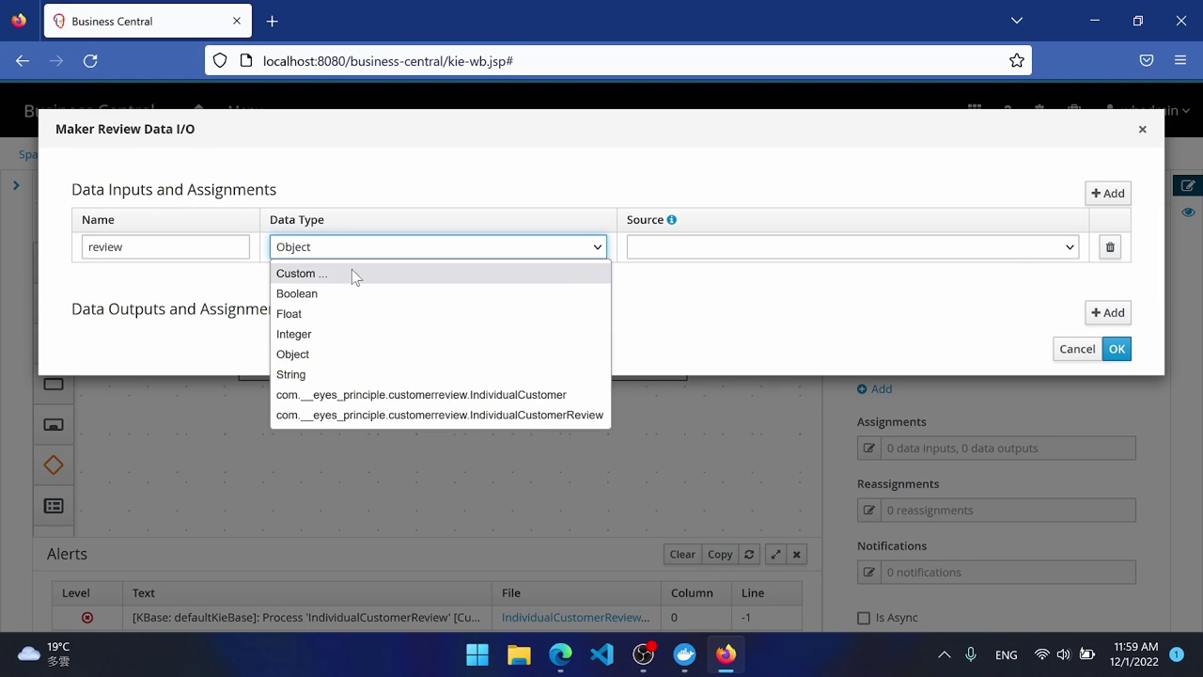
pyautogui.click(375, 414)
pyautogui.click(700, 247)
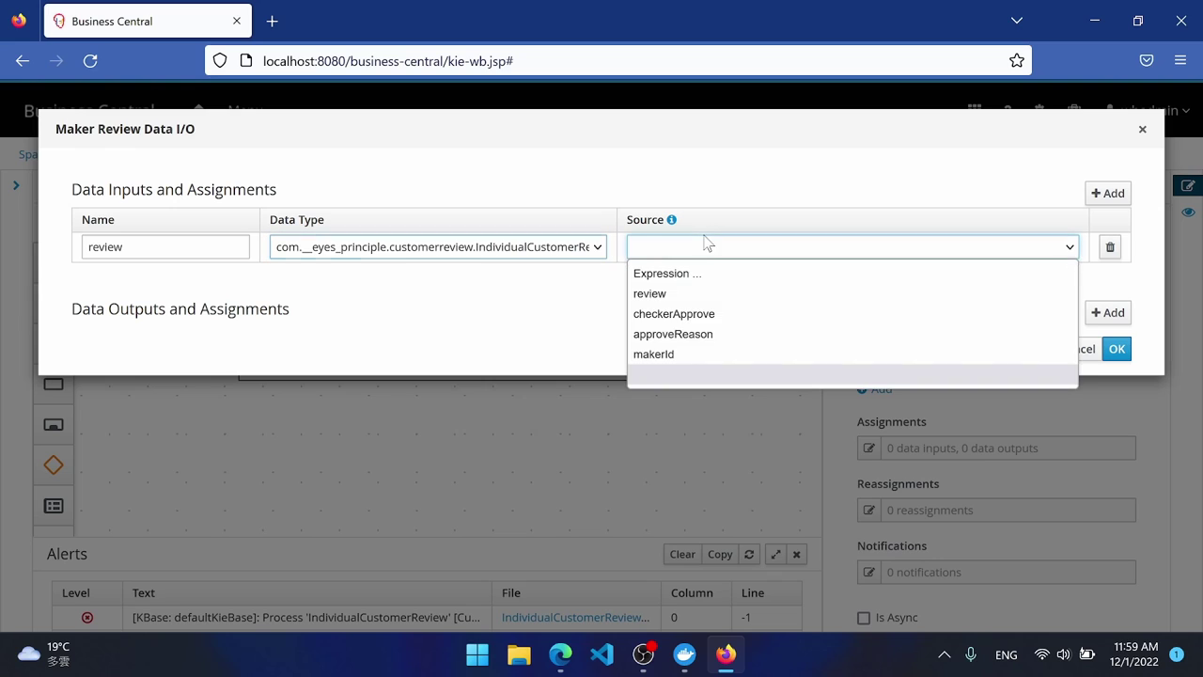
pyautogui.click(661, 295)
# Add a String input approveReason sourced from the approveReason variable.
pyautogui.click(1108, 193)
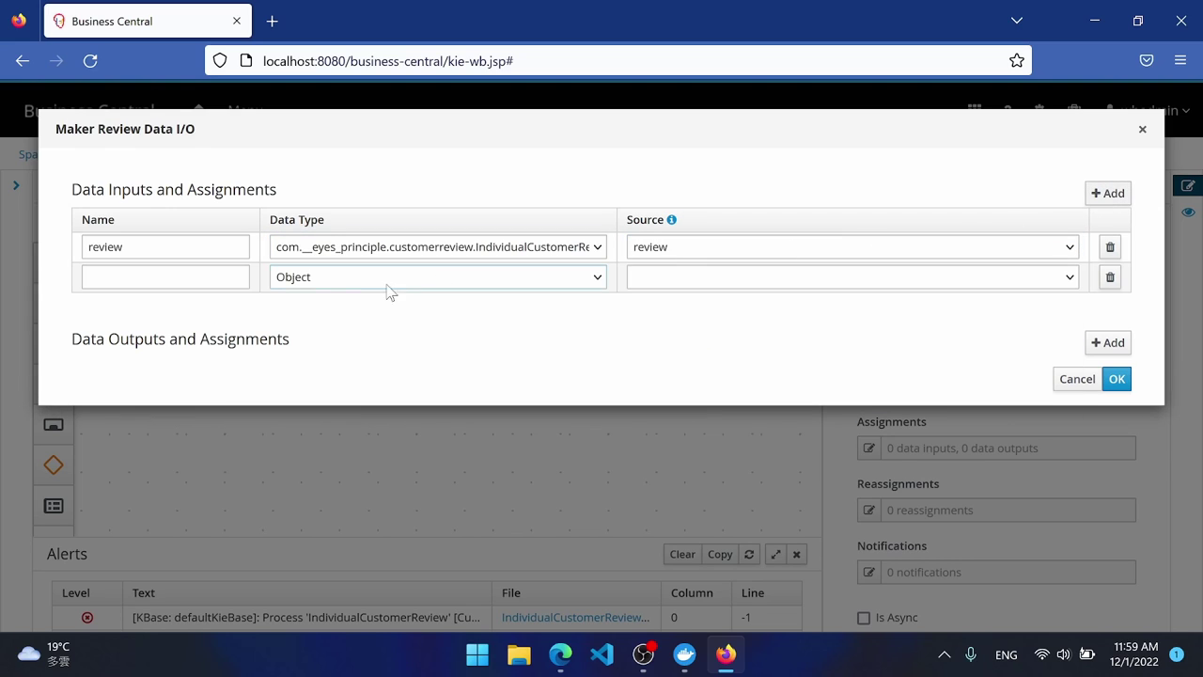
pyautogui.click(185, 280)
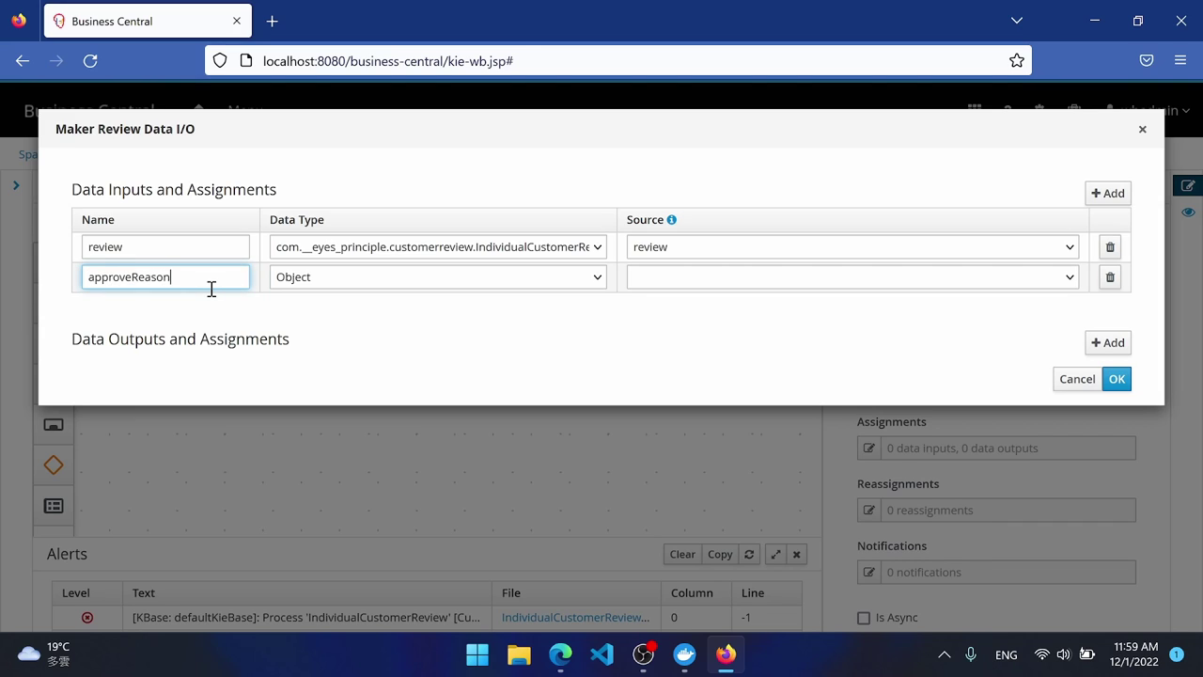
pyautogui.write('approveReason')
pyautogui.click(312, 286)
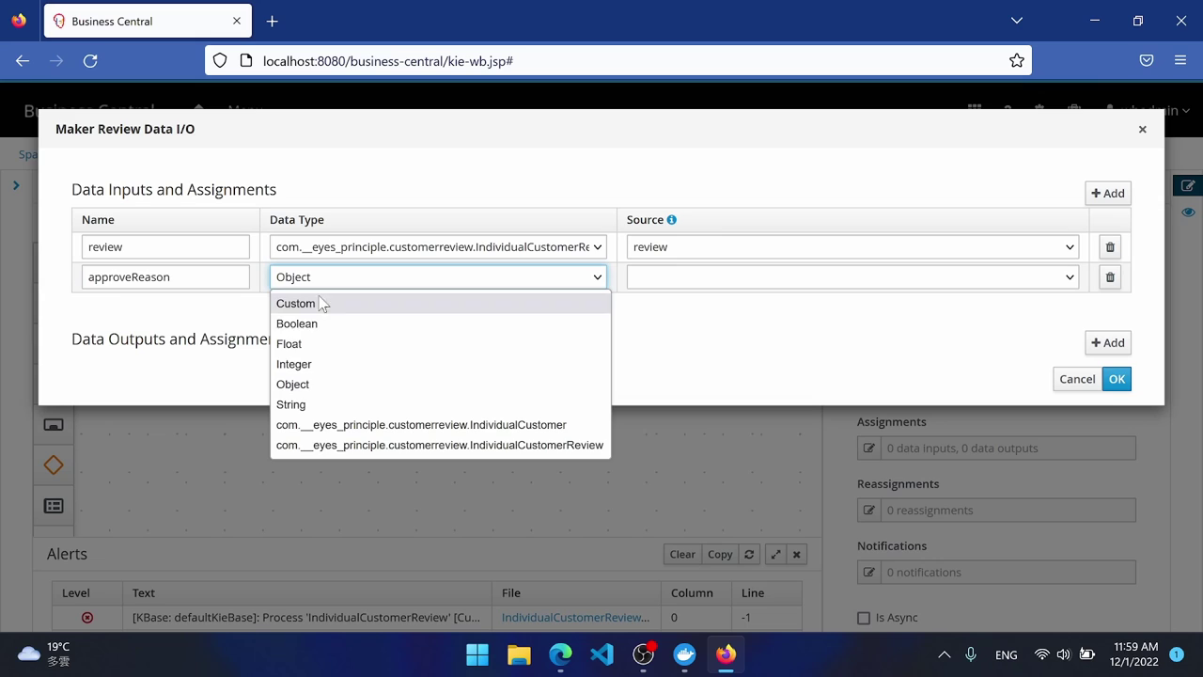
pyautogui.click(292, 405)
pyautogui.click(692, 278)
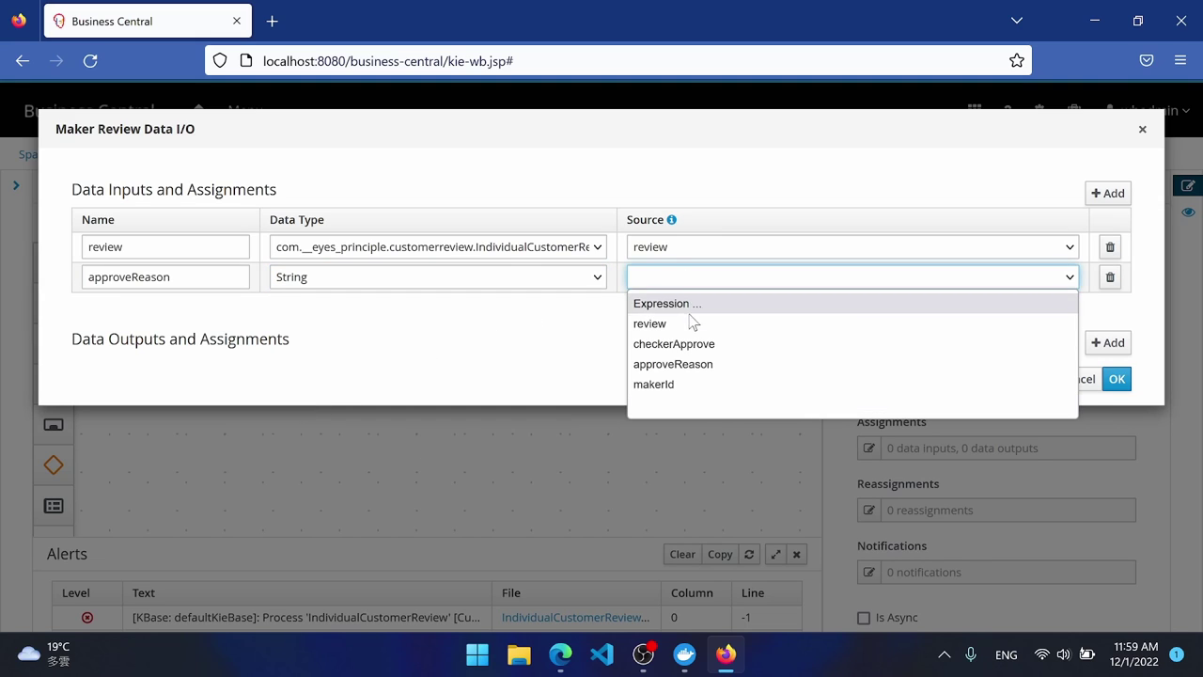
pyautogui.click(725, 364)
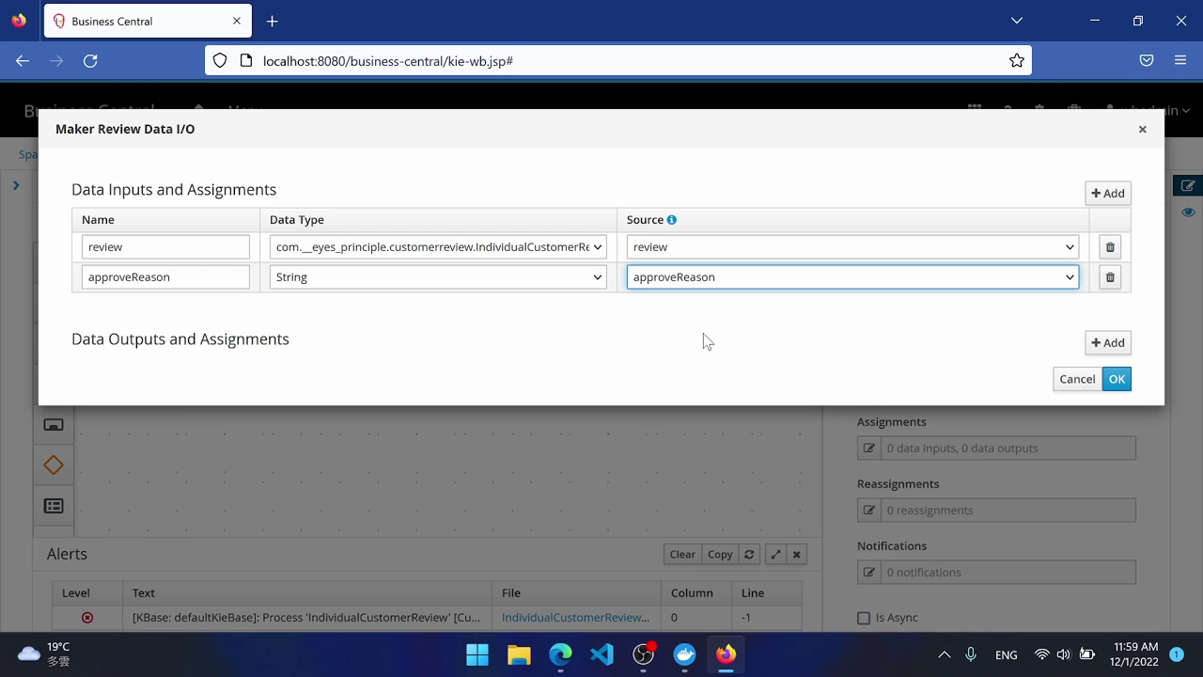
# Add a review output (IndividualCustomerReview) targeting the review variable.
pyautogui.click(1107, 344)
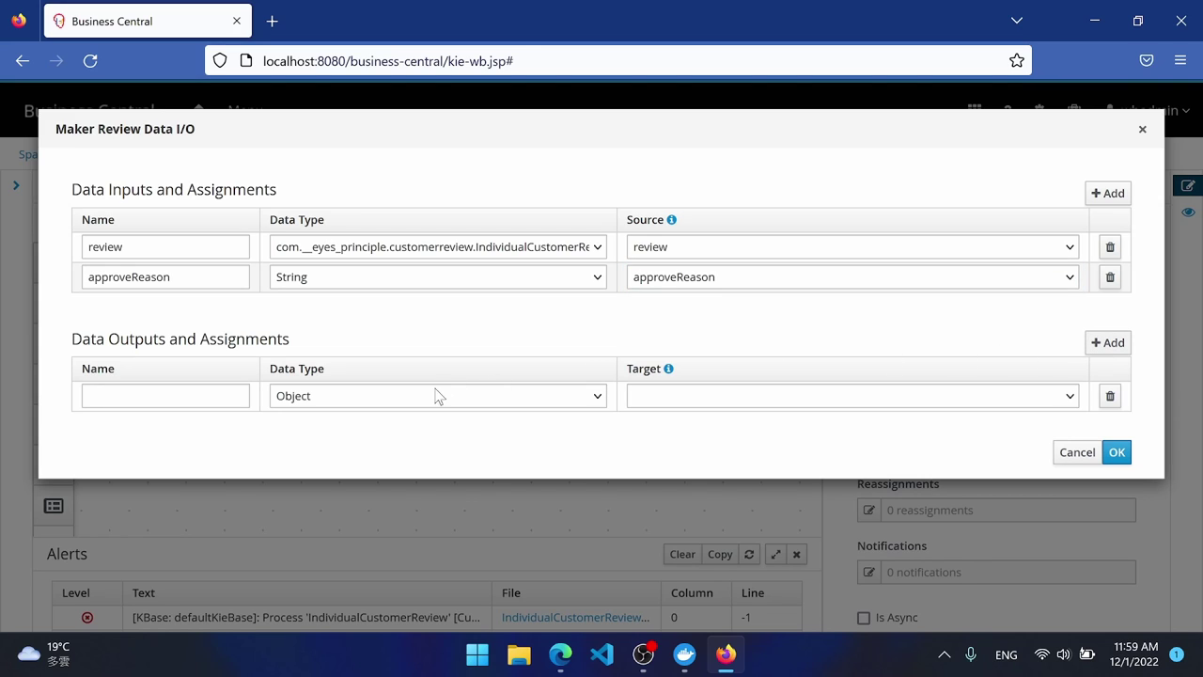
pyautogui.write('re')
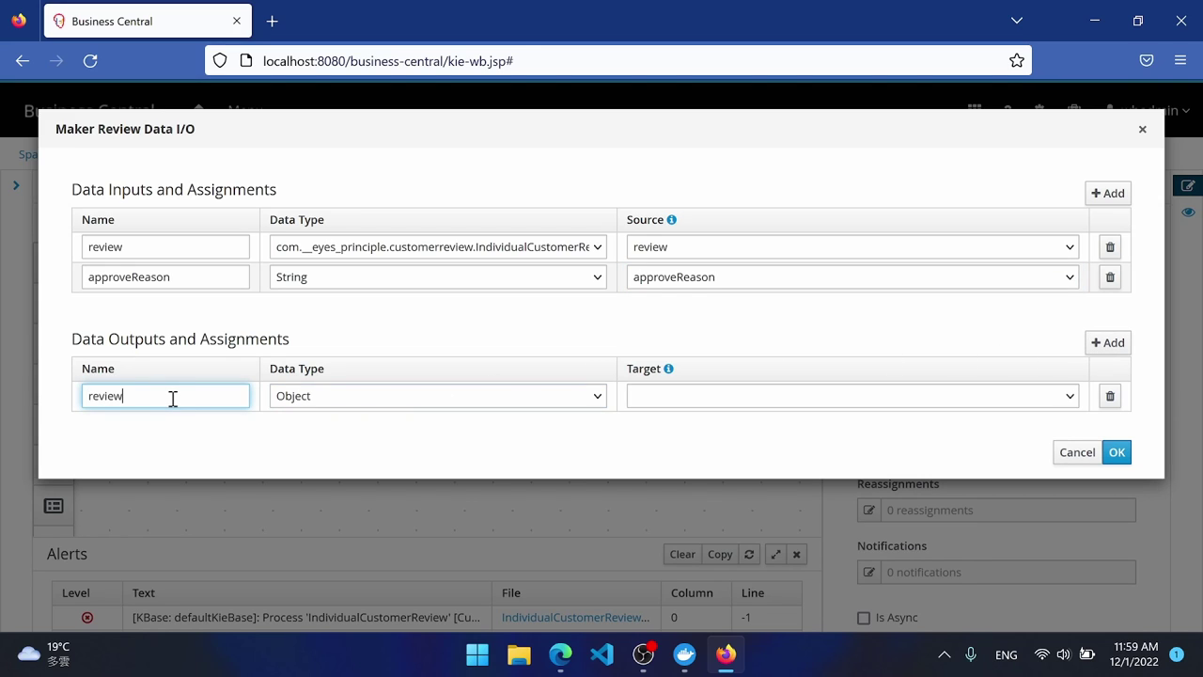
pyautogui.write('view')
pyautogui.click(441, 404)
pyautogui.click(462, 560)
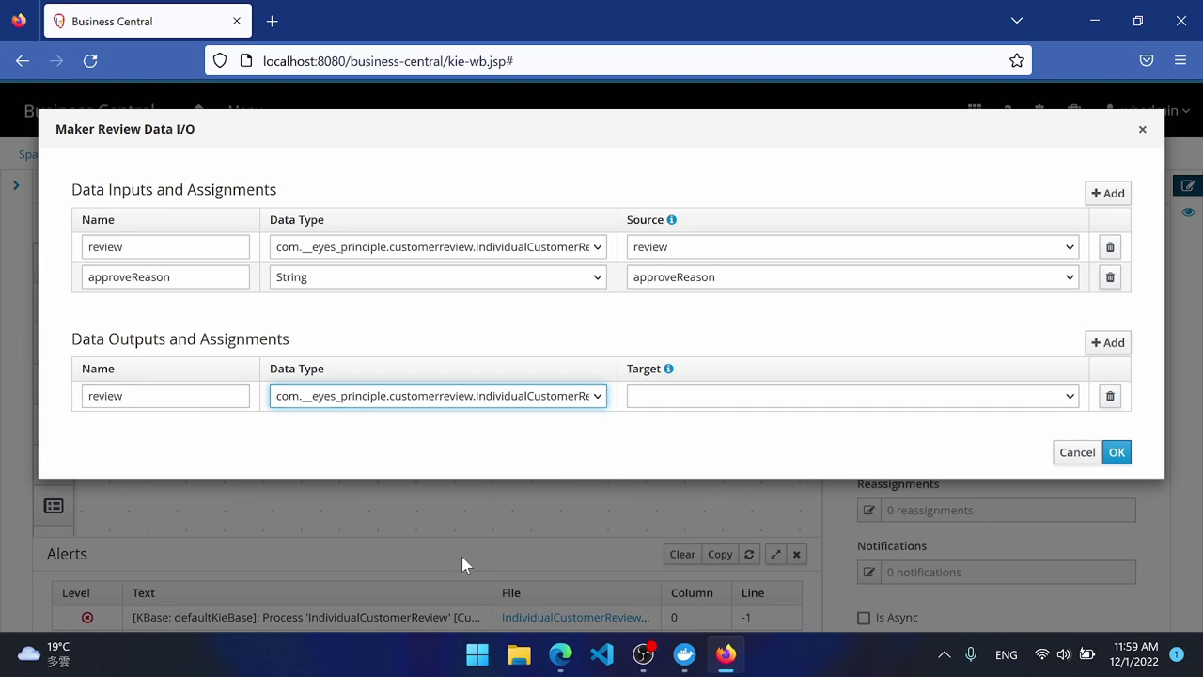
pyautogui.click(690, 399)
pyautogui.click(666, 441)
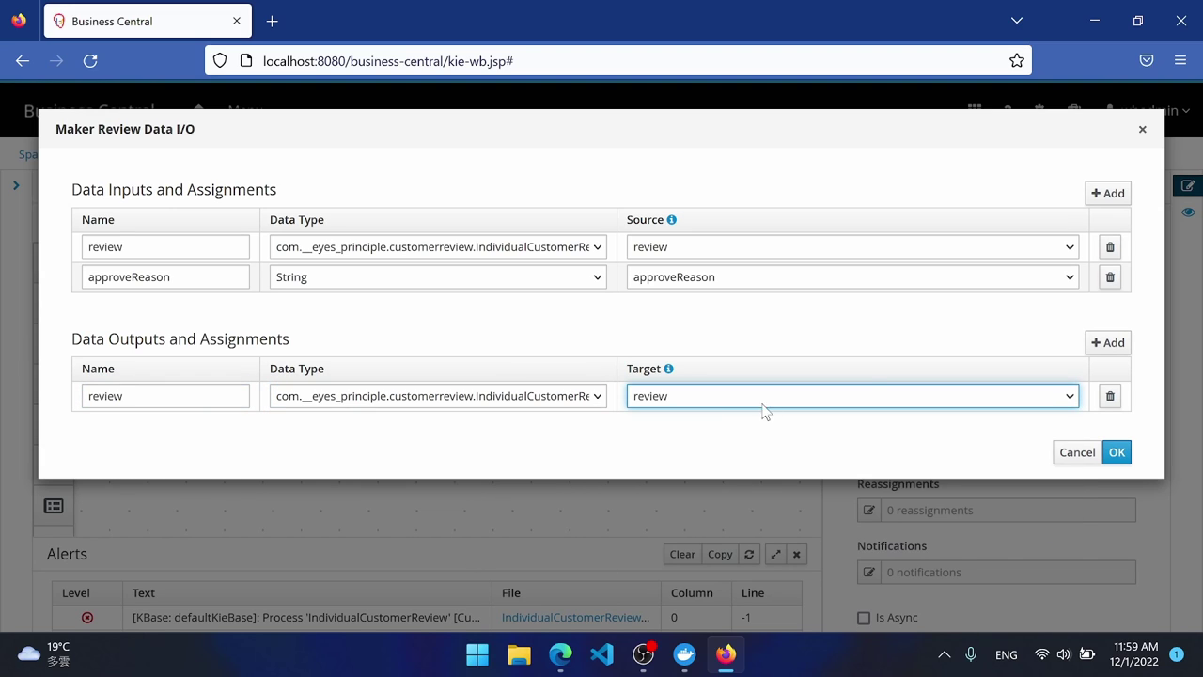
# Add a String ActorId output stored in makerId and confirm the assignments.
pyautogui.click(1107, 342)
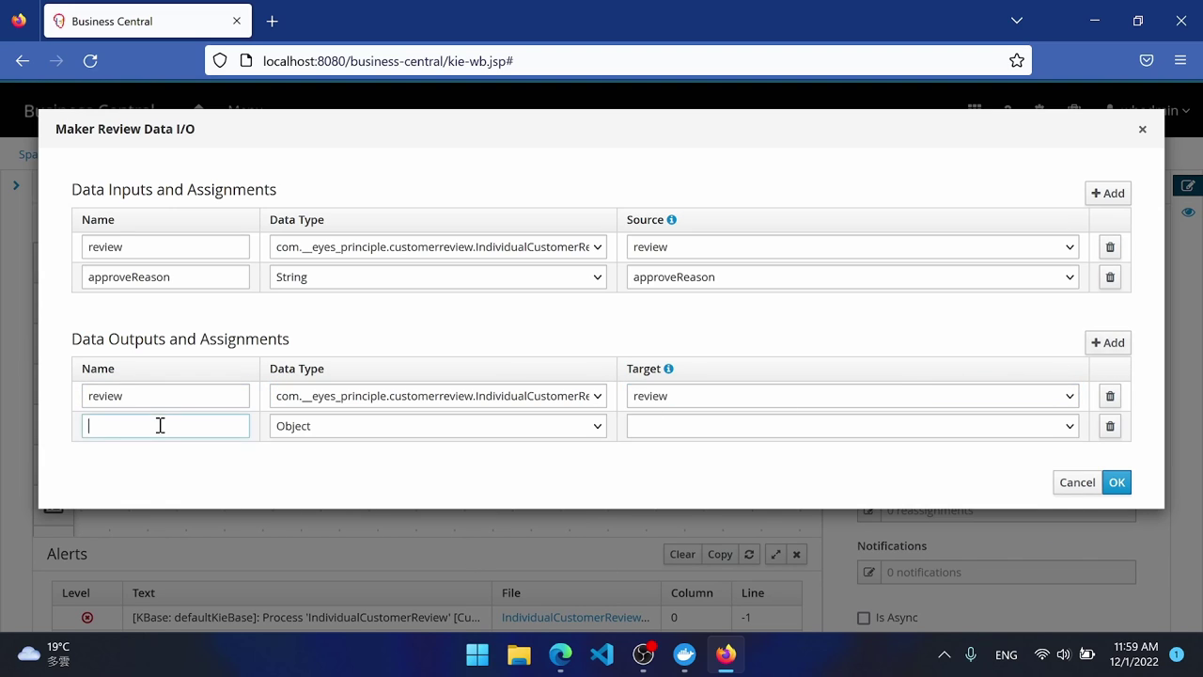
pyautogui.write('ActorId')
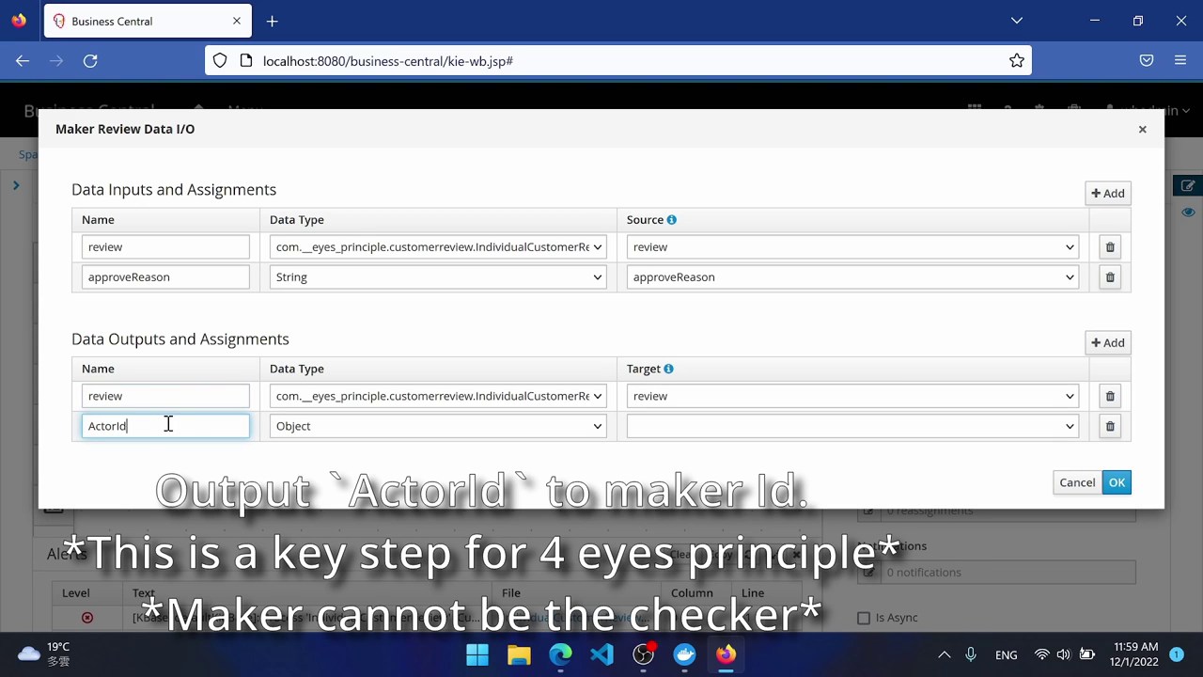
pyautogui.click(476, 433)
pyautogui.click(495, 555)
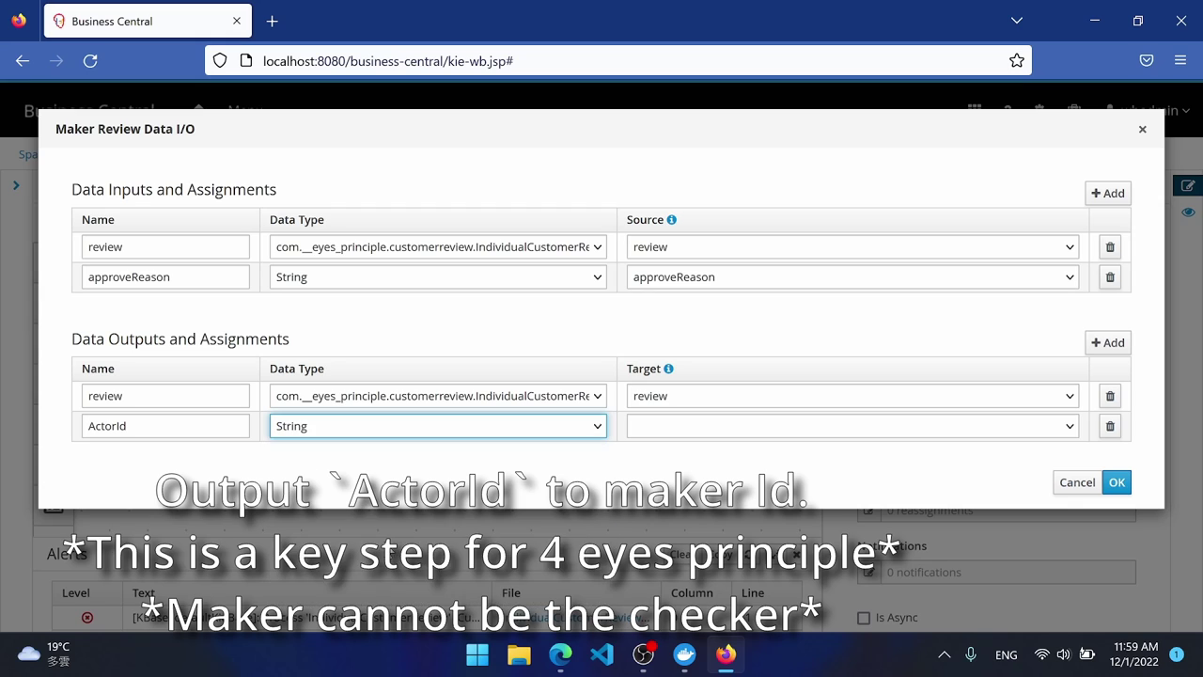
pyautogui.click(682, 407)
pyautogui.click(686, 410)
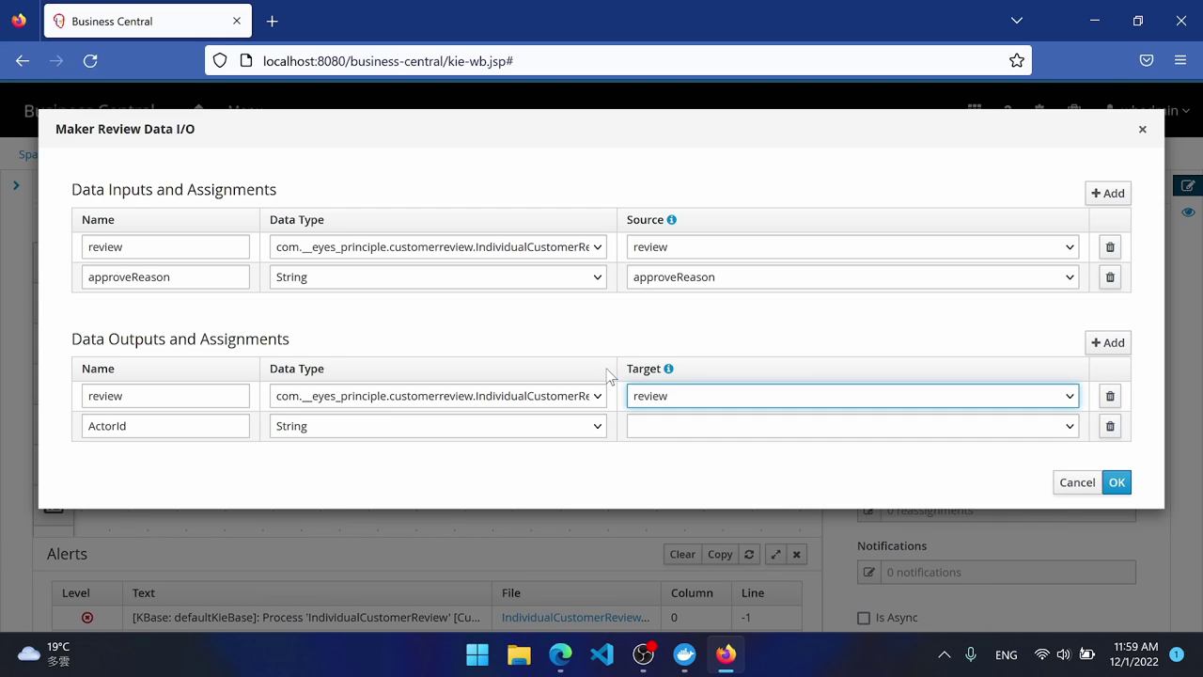
pyautogui.click(676, 425)
pyautogui.click(671, 535)
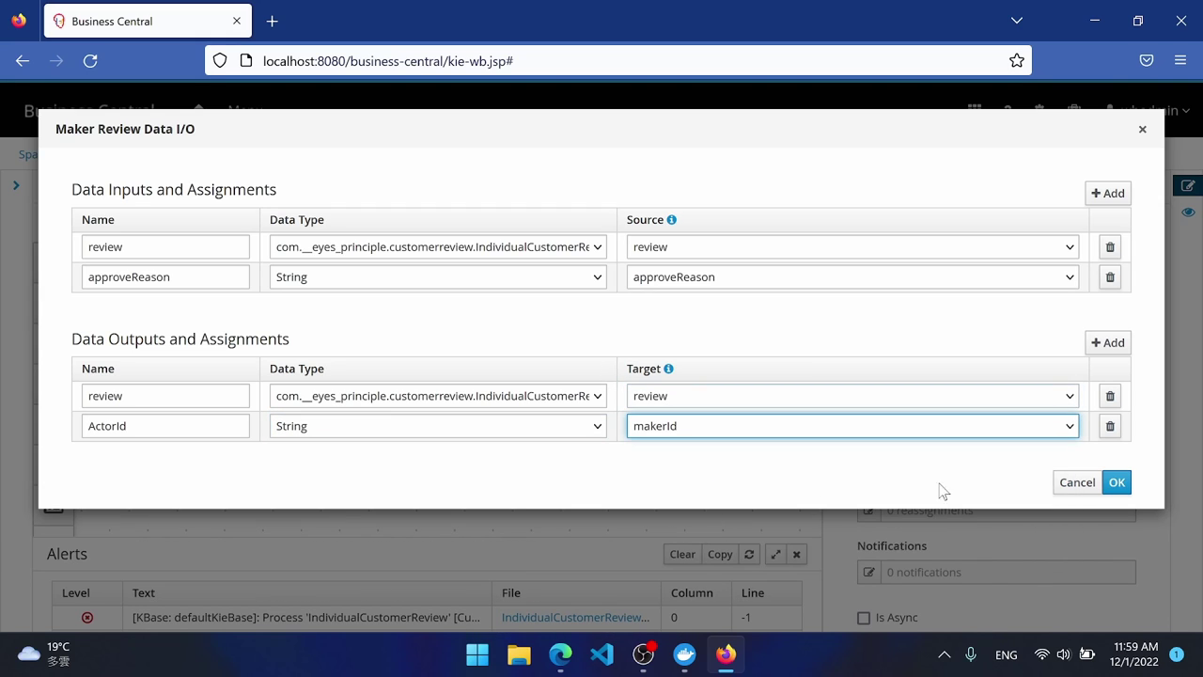
pyautogui.click(1117, 483)
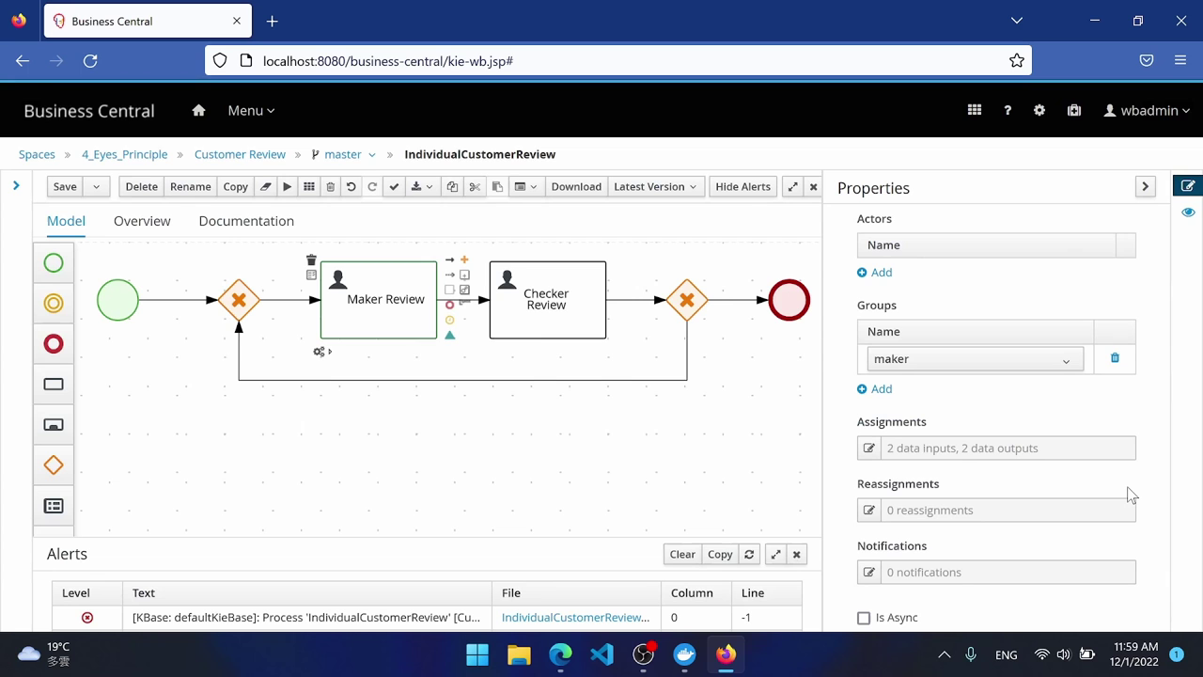
pyautogui.click(531, 316)
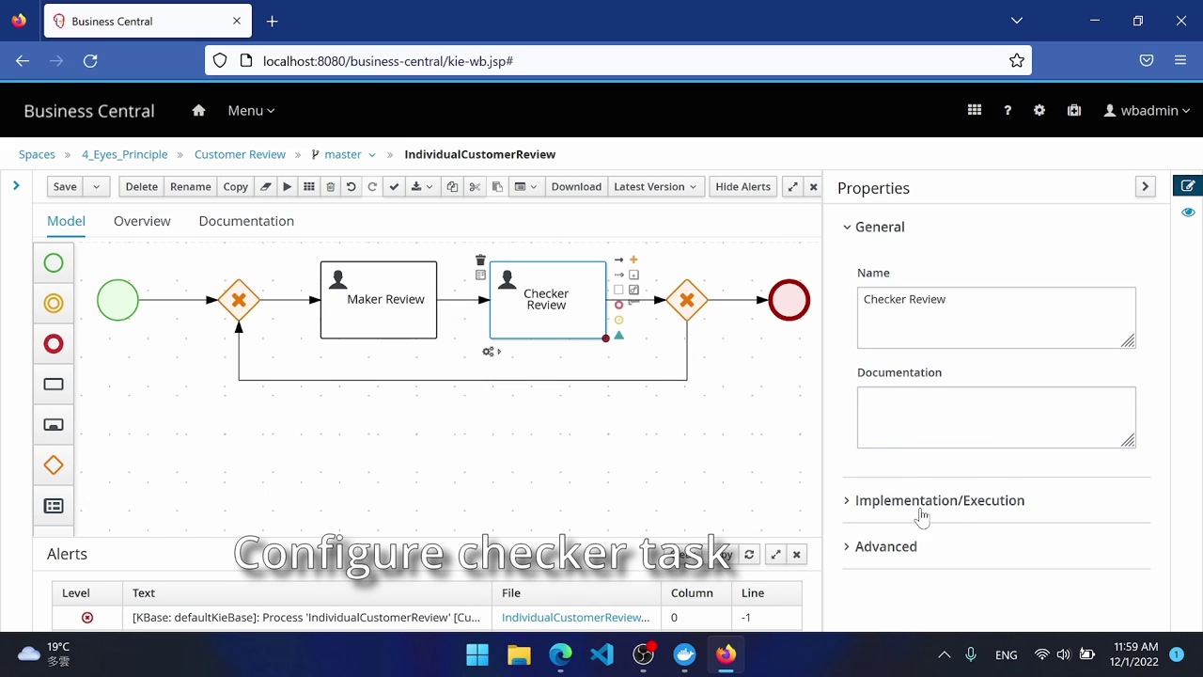
# Name Checker Review CheckerTask, assign the checker group, and open its Data I/O.
pyautogui.click(907, 503)
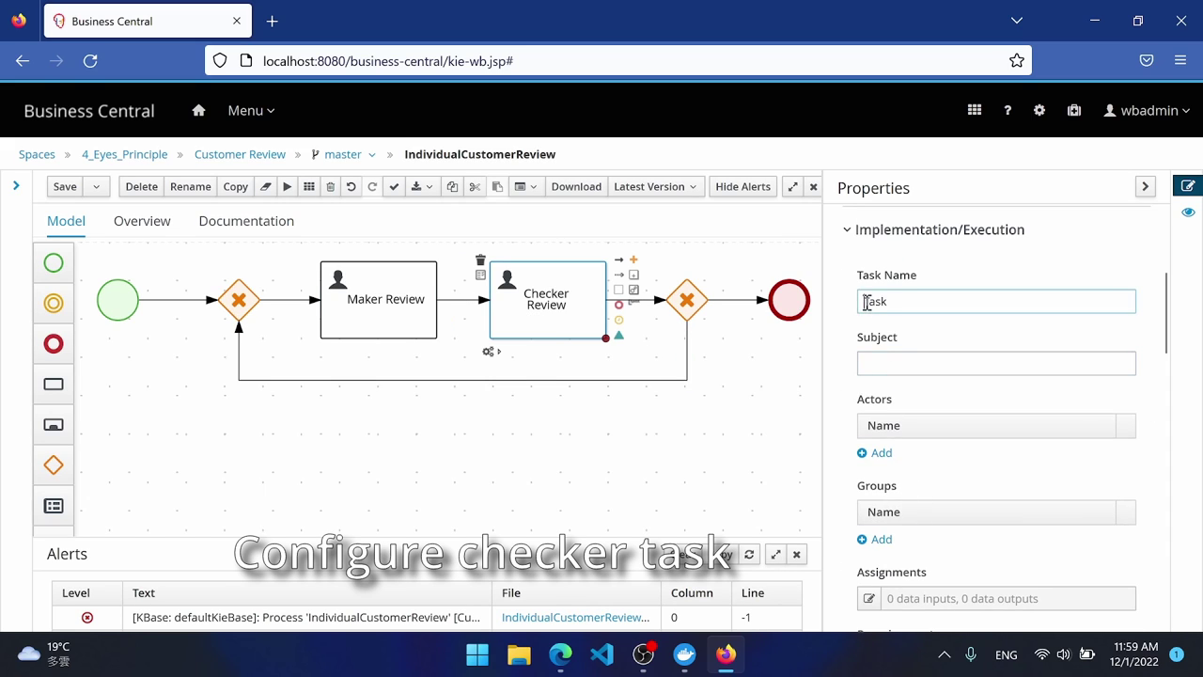
pyautogui.click(867, 302)
pyautogui.write('Chec')
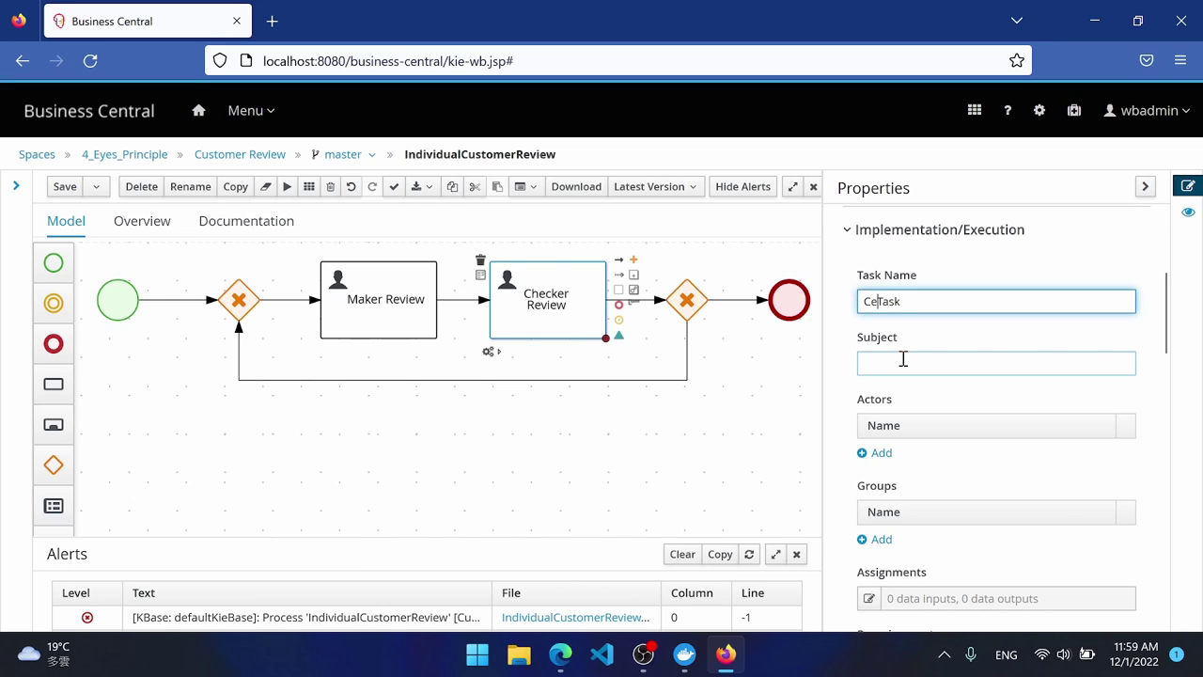
pyautogui.write('ker')
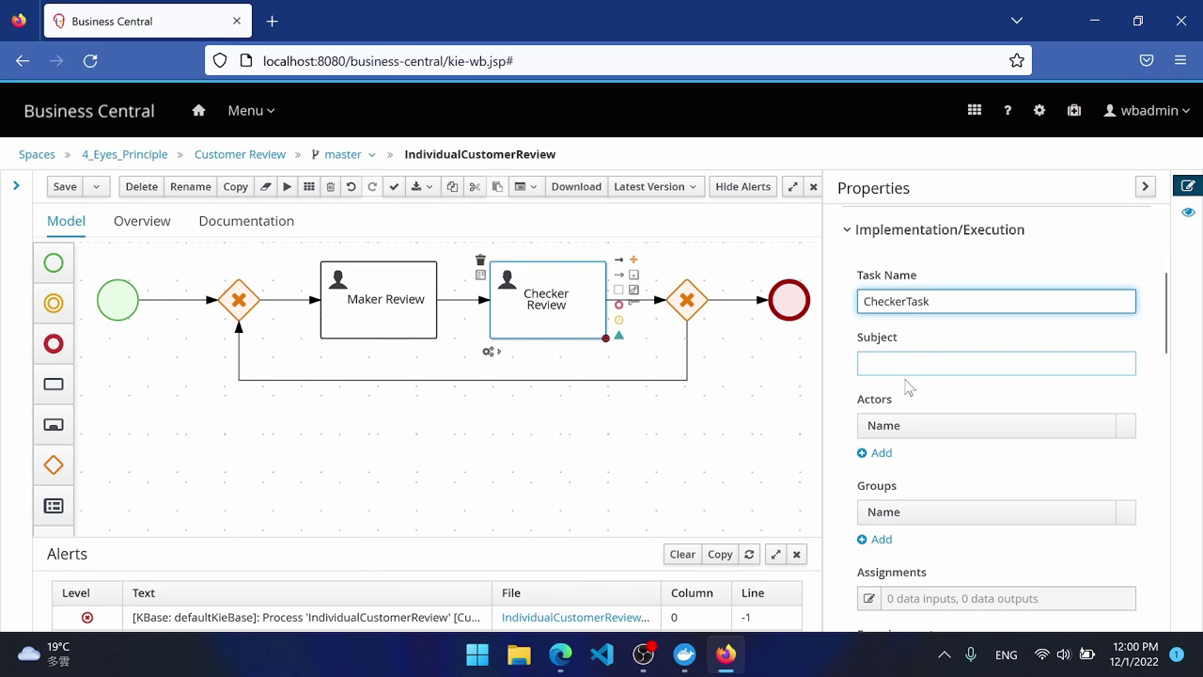
pyautogui.click(882, 539)
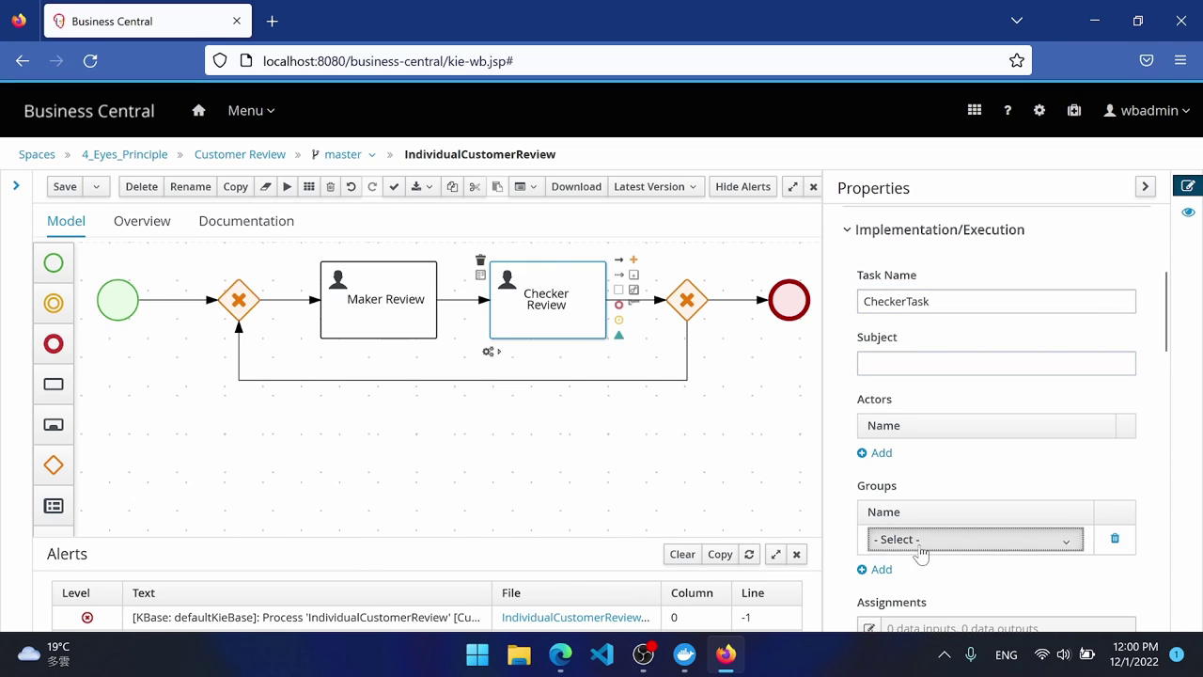
pyautogui.click(917, 548)
pyautogui.click(931, 464)
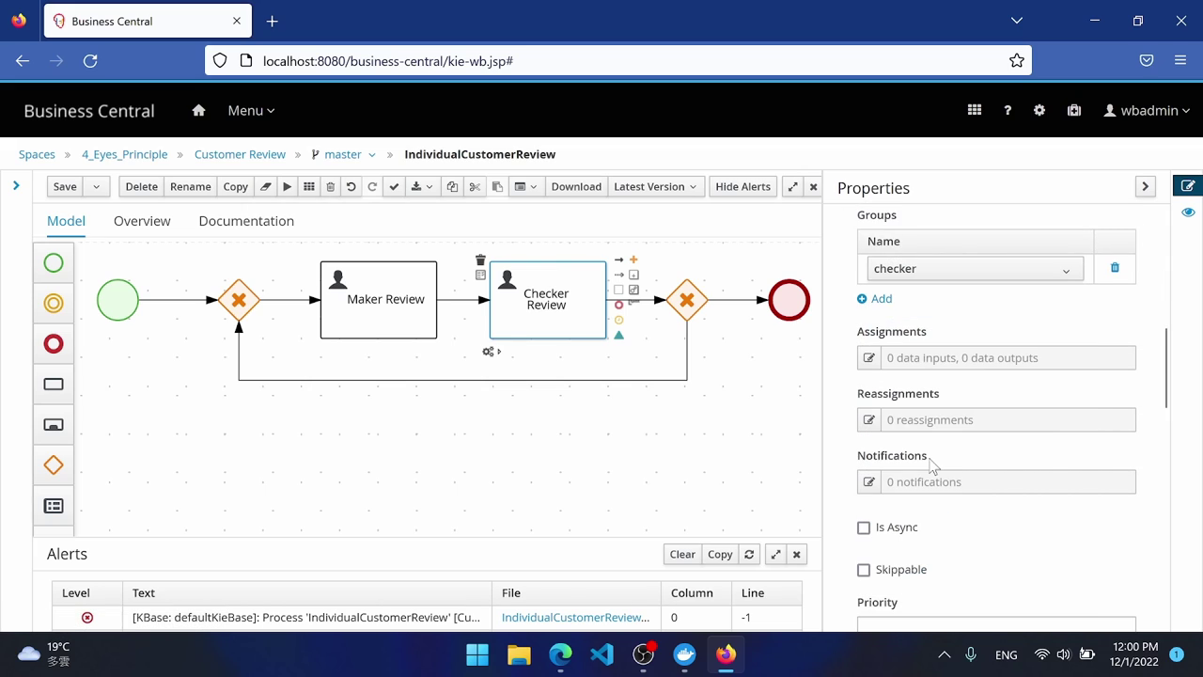
pyautogui.click(871, 355)
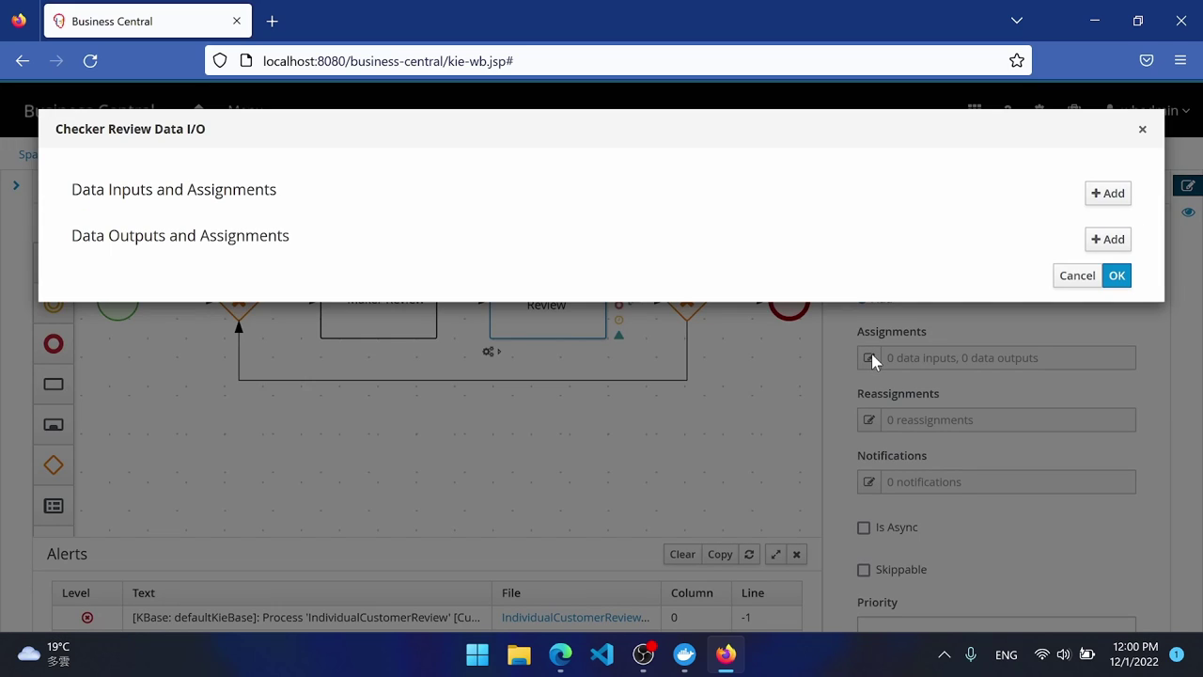
# Add a review input (IndividualCustomerReview) sourced from the review variable.
pyautogui.click(1109, 194)
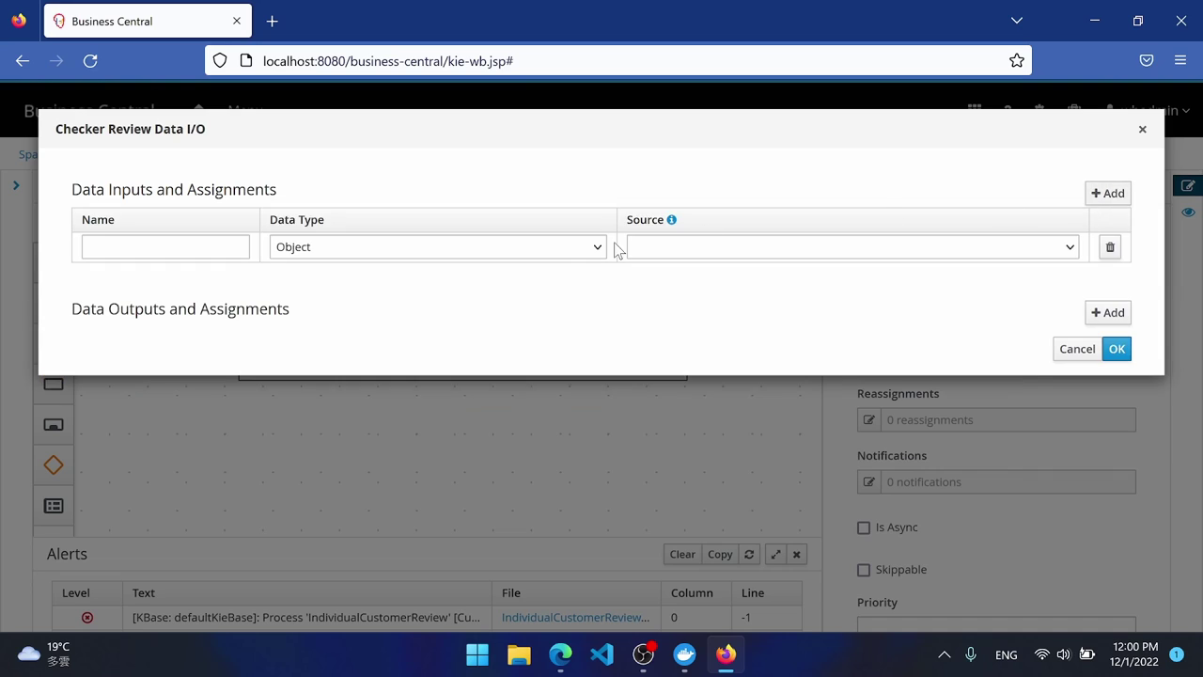
pyautogui.click(204, 250)
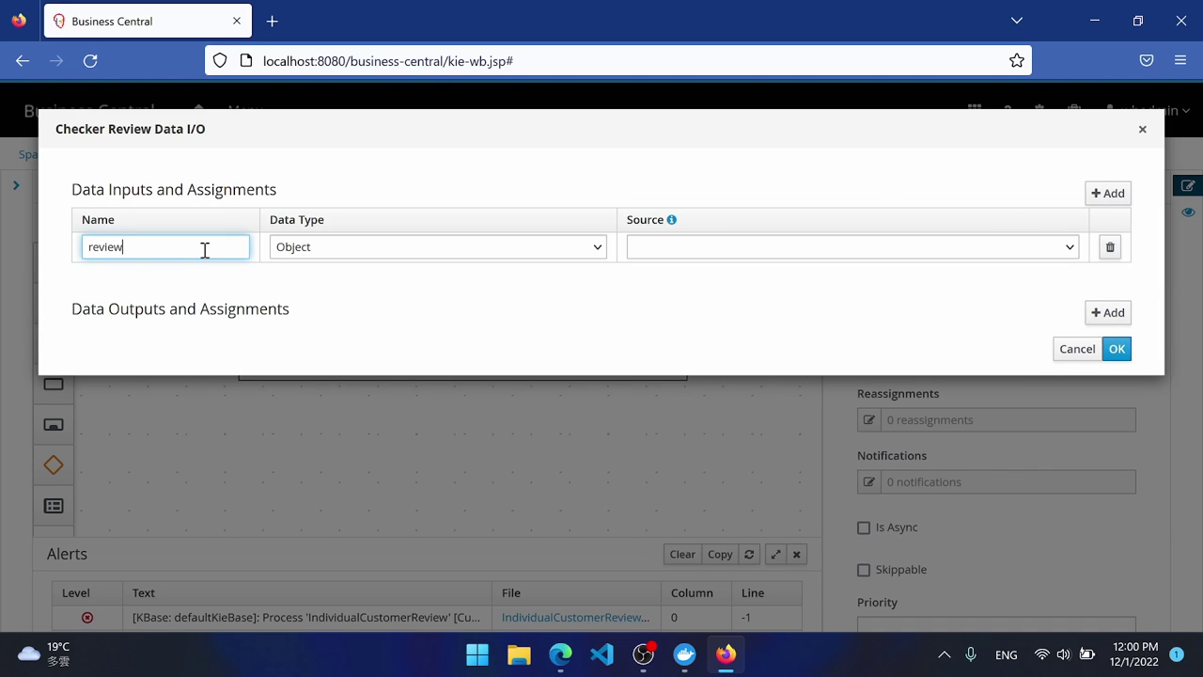
pyautogui.press('Tab')
pyautogui.click(310, 249)
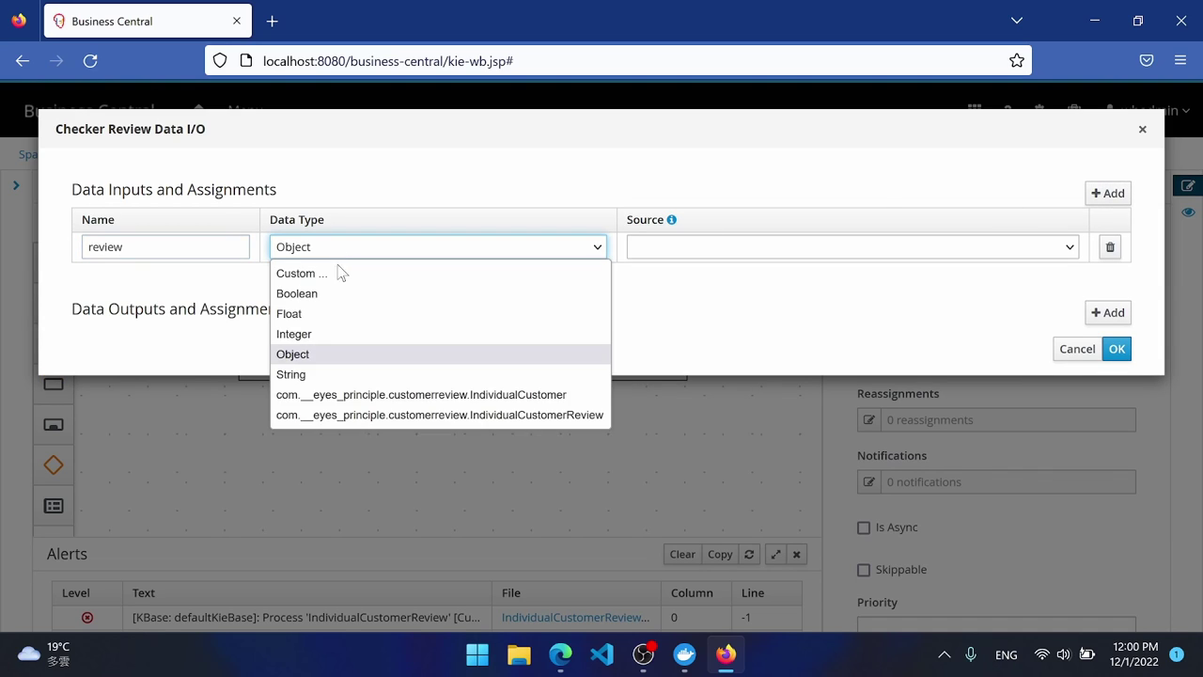
pyautogui.click(439, 415)
pyautogui.click(698, 247)
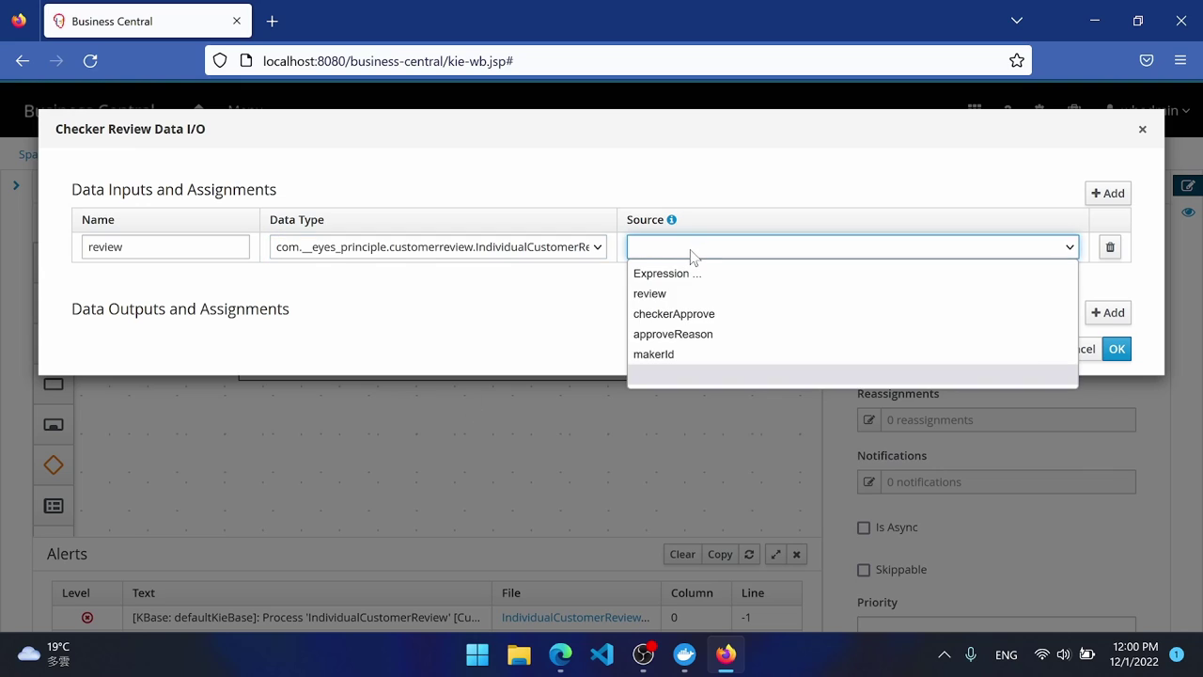
pyautogui.press('Down')
pyautogui.press('Return')
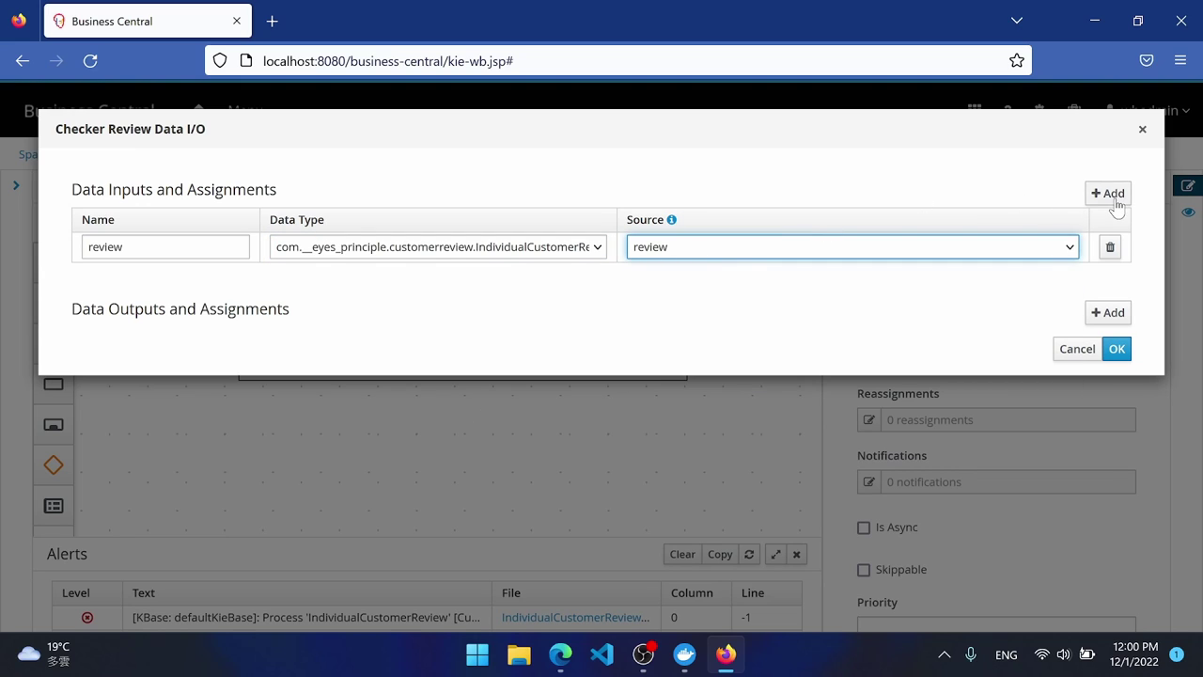
# Add a String input approveReason sourced from the approveReason variable.
pyautogui.click(1112, 195)
pyautogui.click(134, 278)
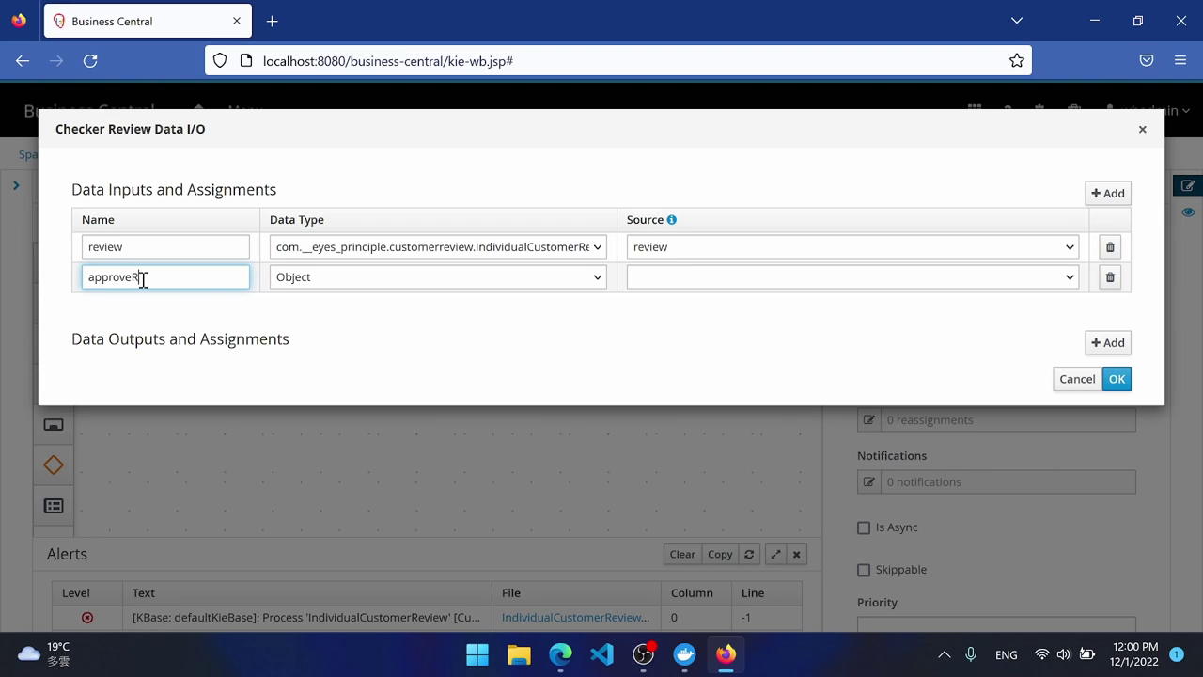
pyautogui.write('approveReason')
pyautogui.click(360, 278)
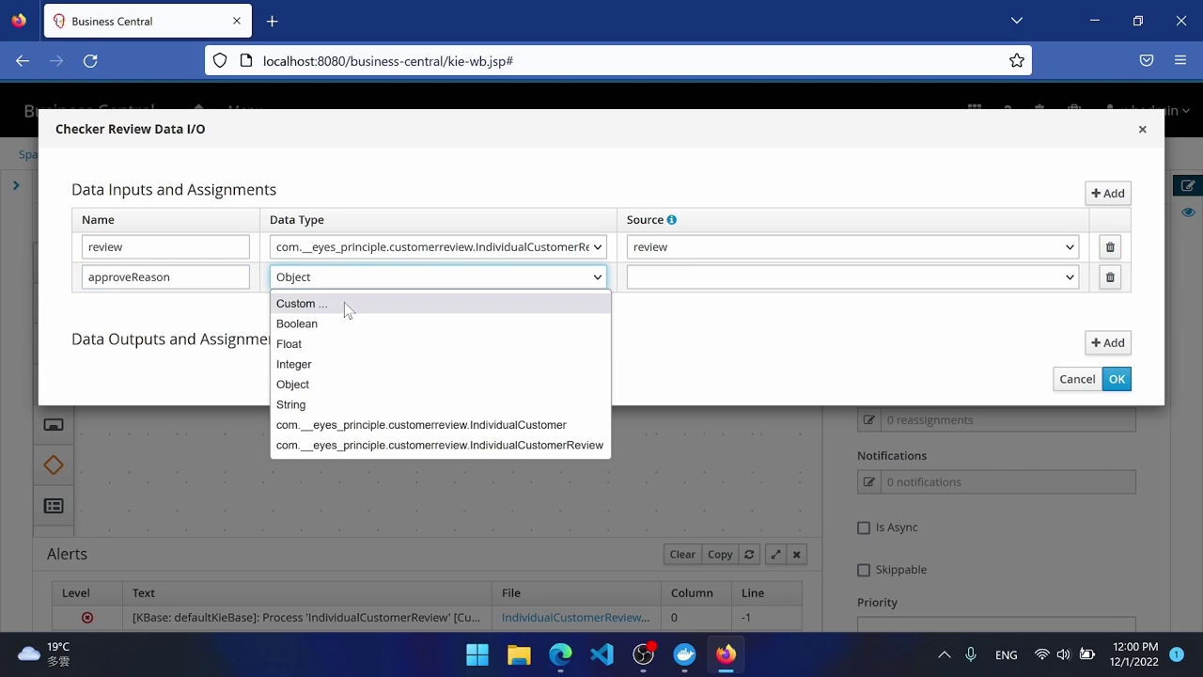
pyautogui.click(336, 403)
pyautogui.click(814, 280)
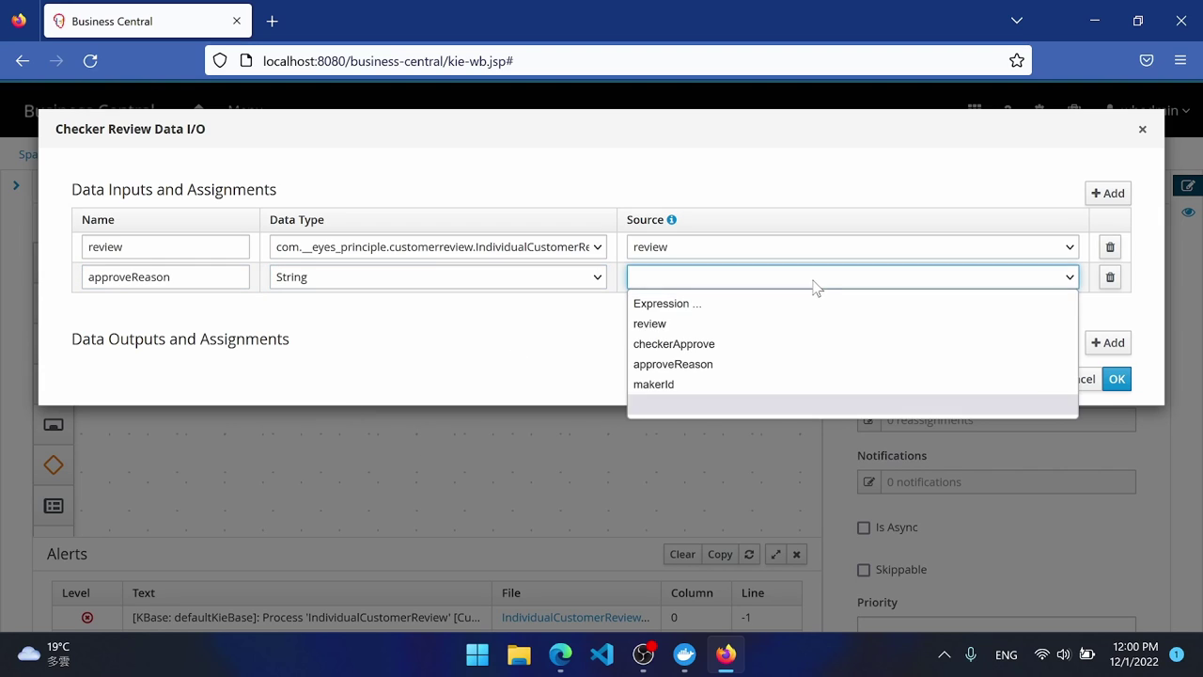
pyautogui.click(752, 364)
# Add a String input ExcludedOwnerId fed from makerId, then add an output row.
pyautogui.click(1096, 194)
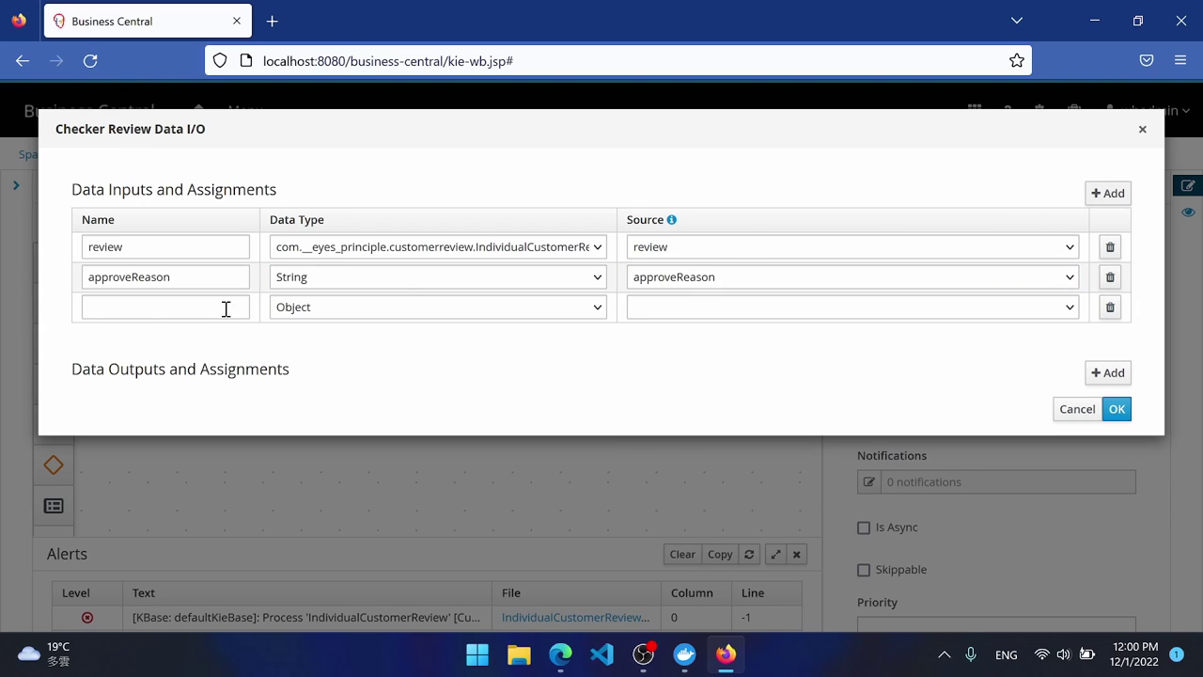
pyautogui.click(147, 315)
pyautogui.write('Ex')
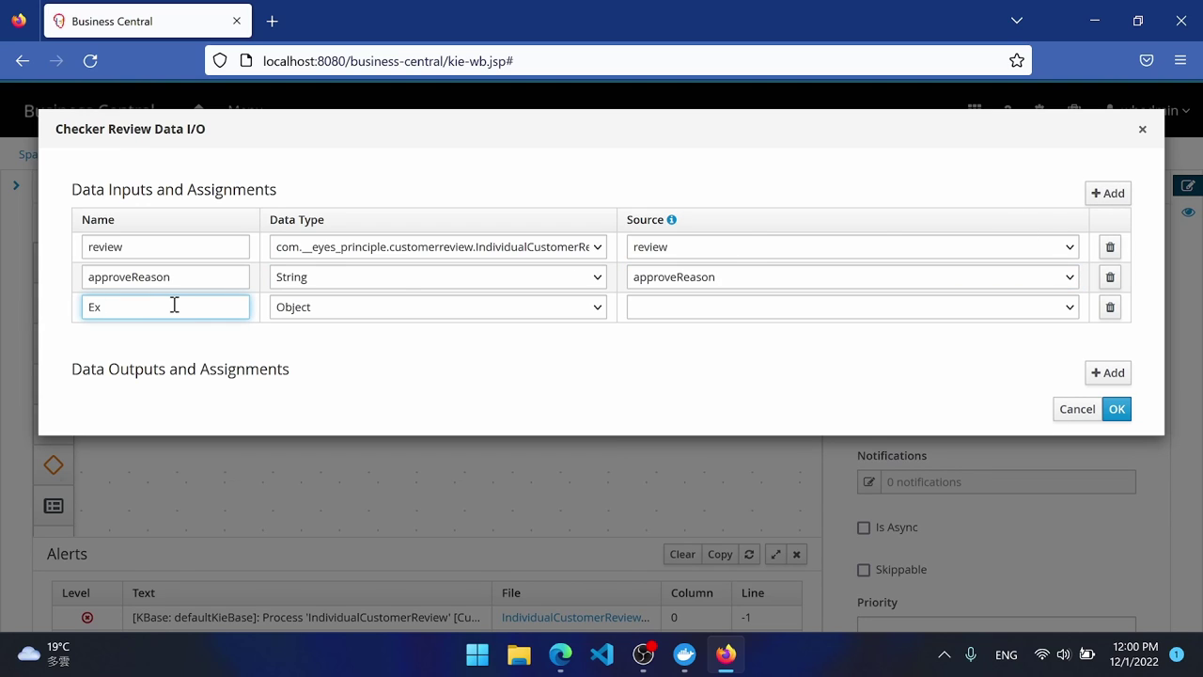
pyautogui.write('cludedOwnerId')
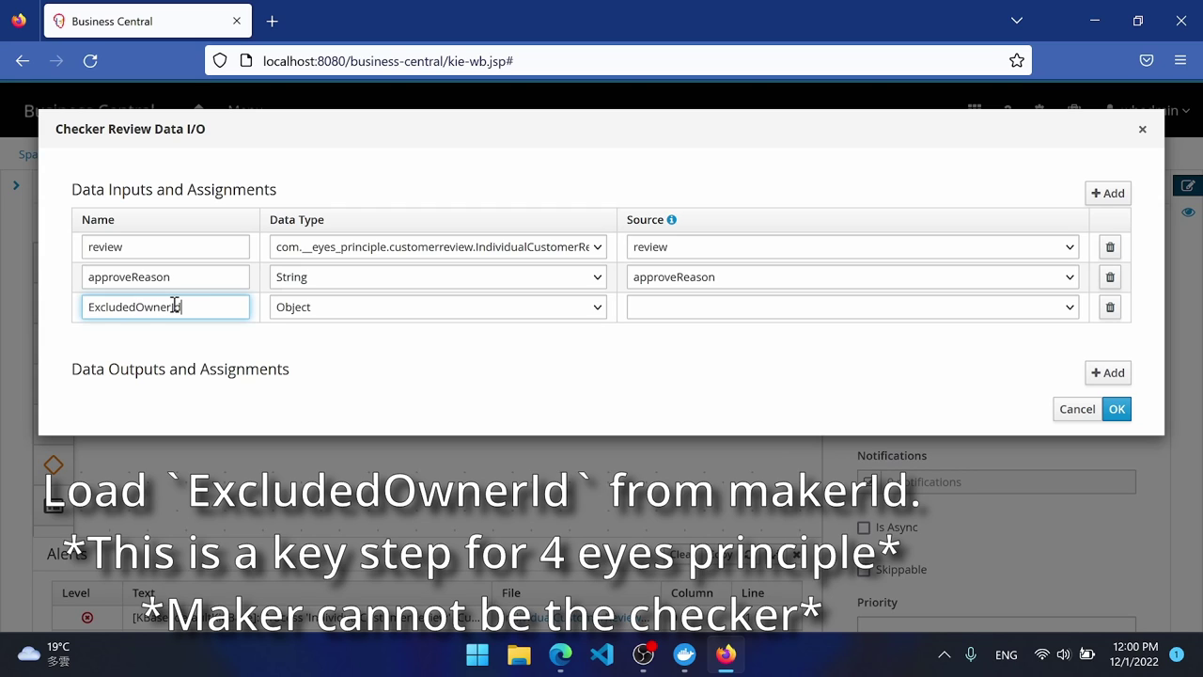
pyautogui.click(430, 314)
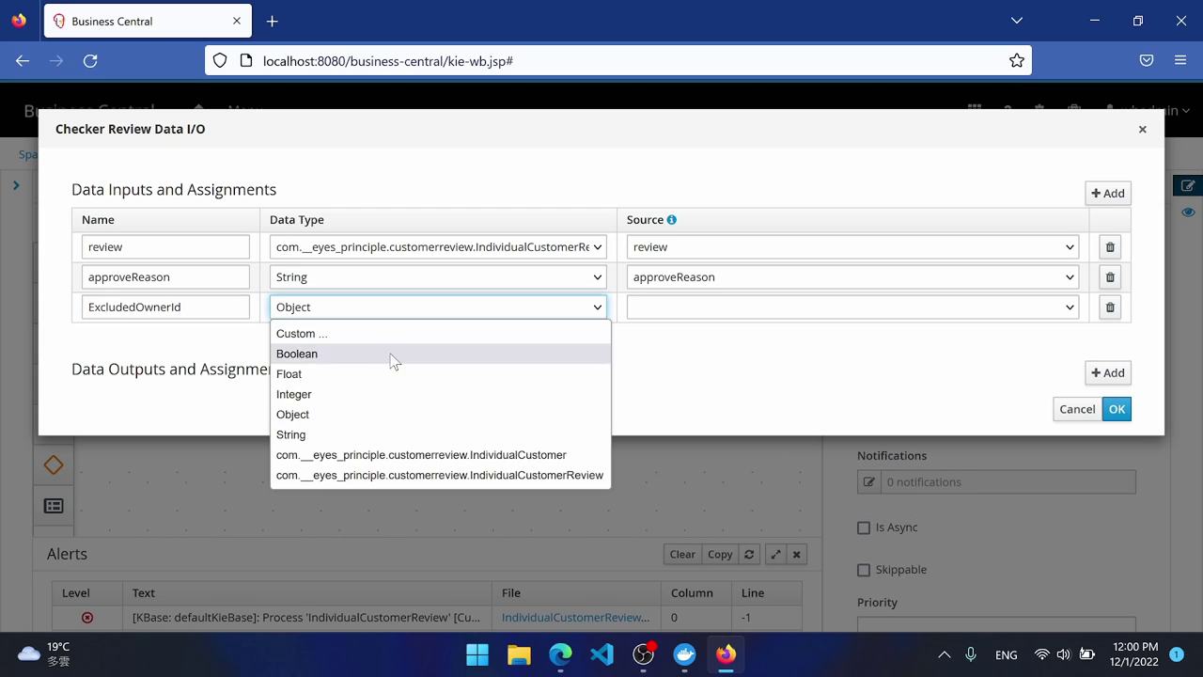
pyautogui.click(375, 434)
pyautogui.click(692, 302)
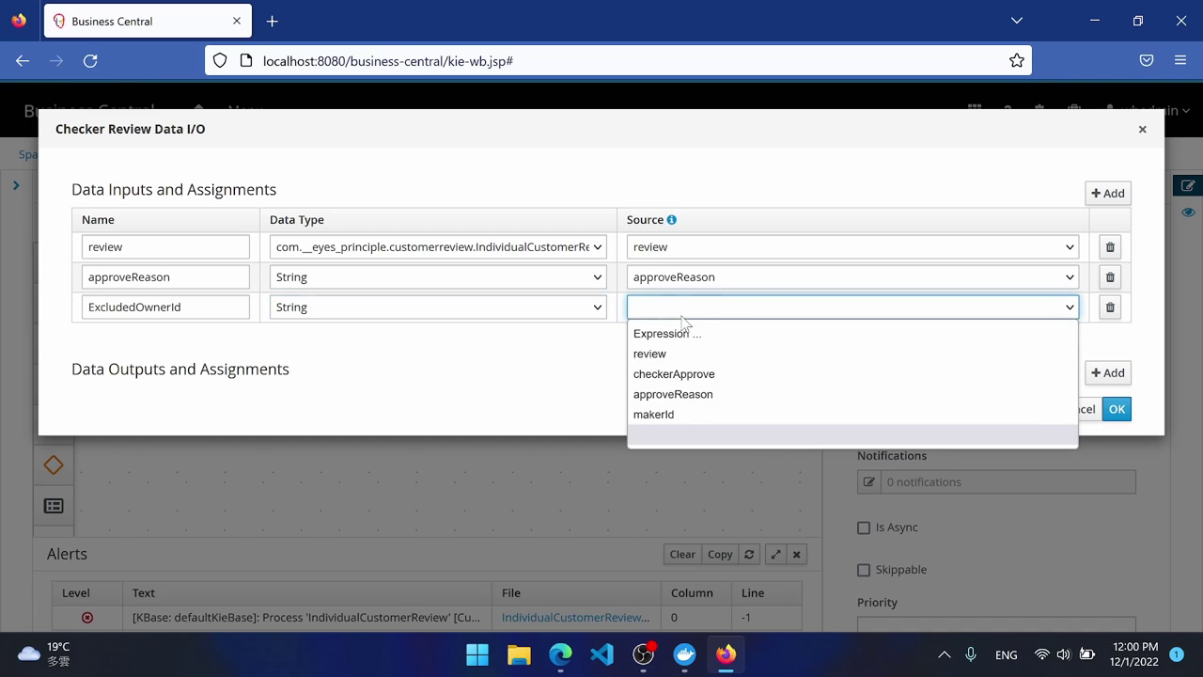
pyautogui.click(691, 418)
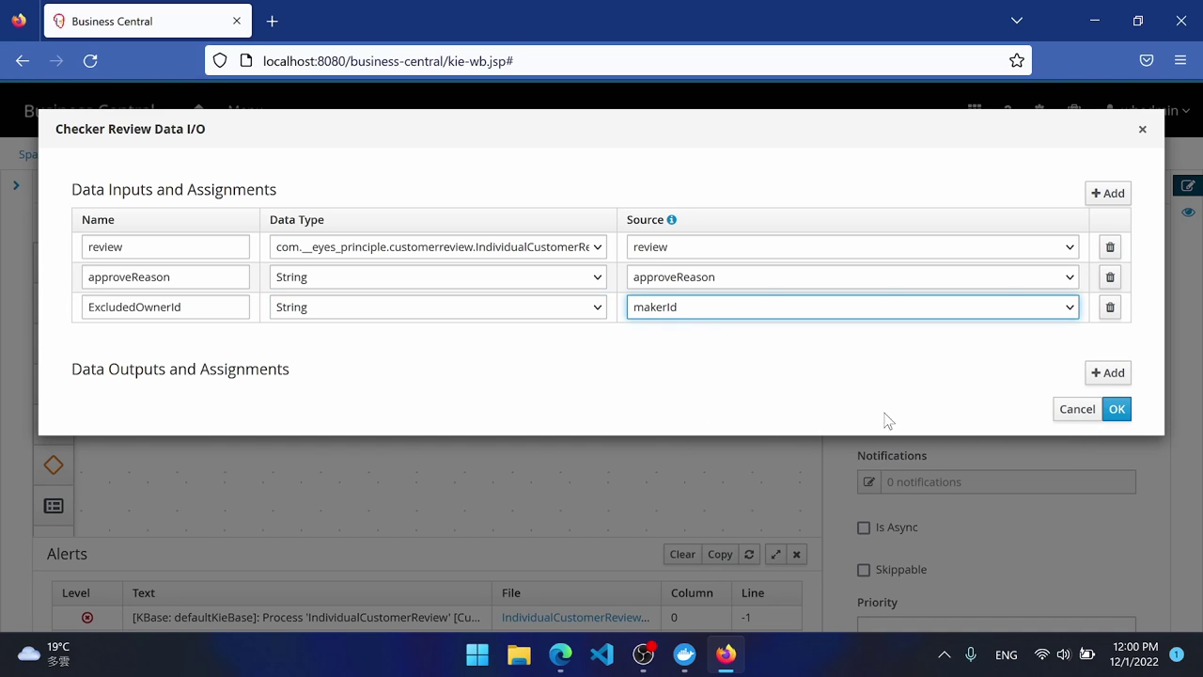
pyautogui.click(1107, 373)
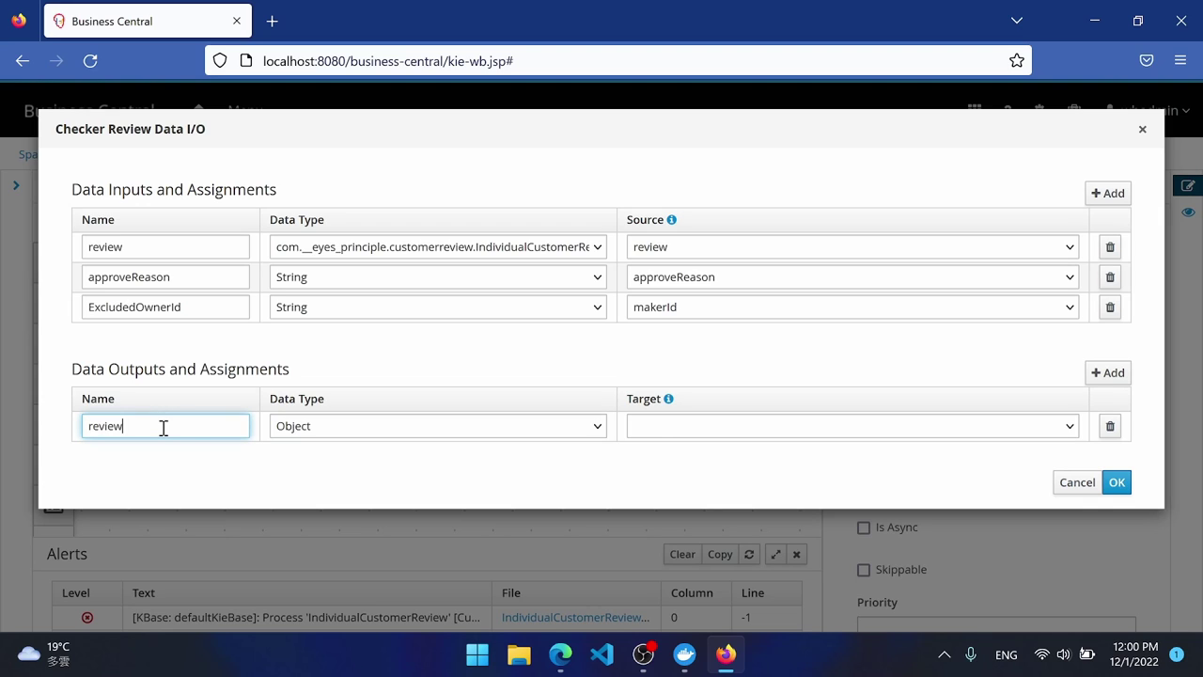
# Make the review output an IndividualCustomerReview stored back in review.
pyautogui.click(363, 431)
pyautogui.click(526, 592)
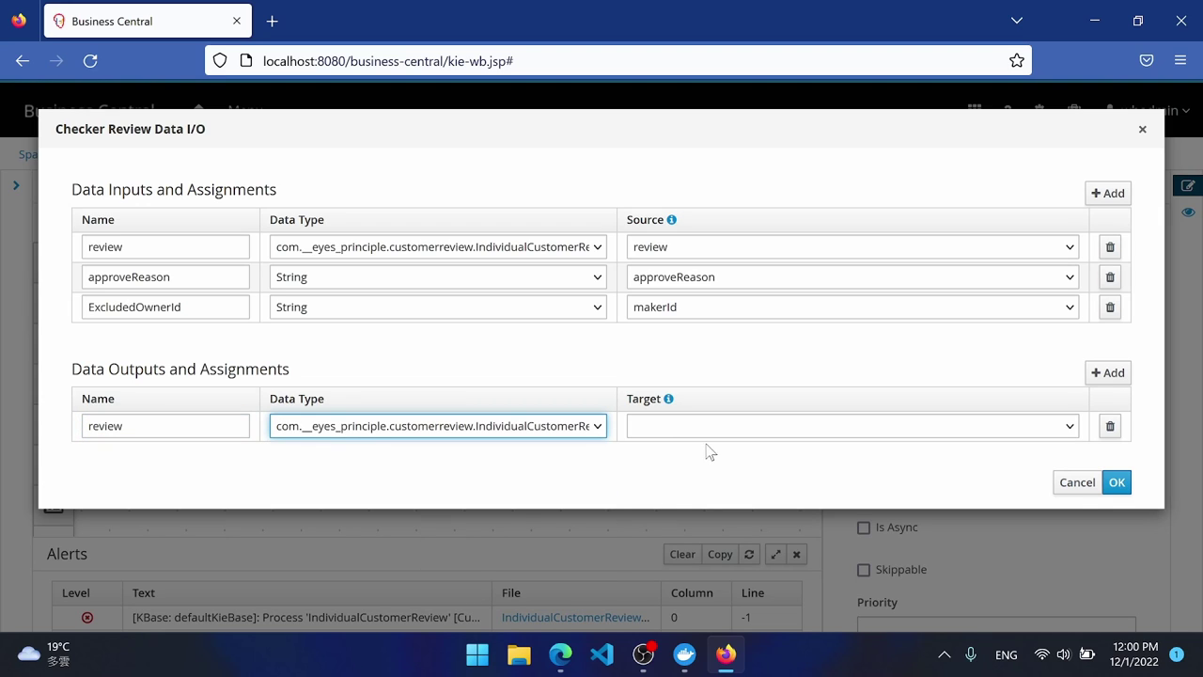
pyautogui.click(707, 428)
pyautogui.click(693, 470)
# Add a Boolean output checkerApprove targeting the checkerApprove variable.
pyautogui.click(1109, 374)
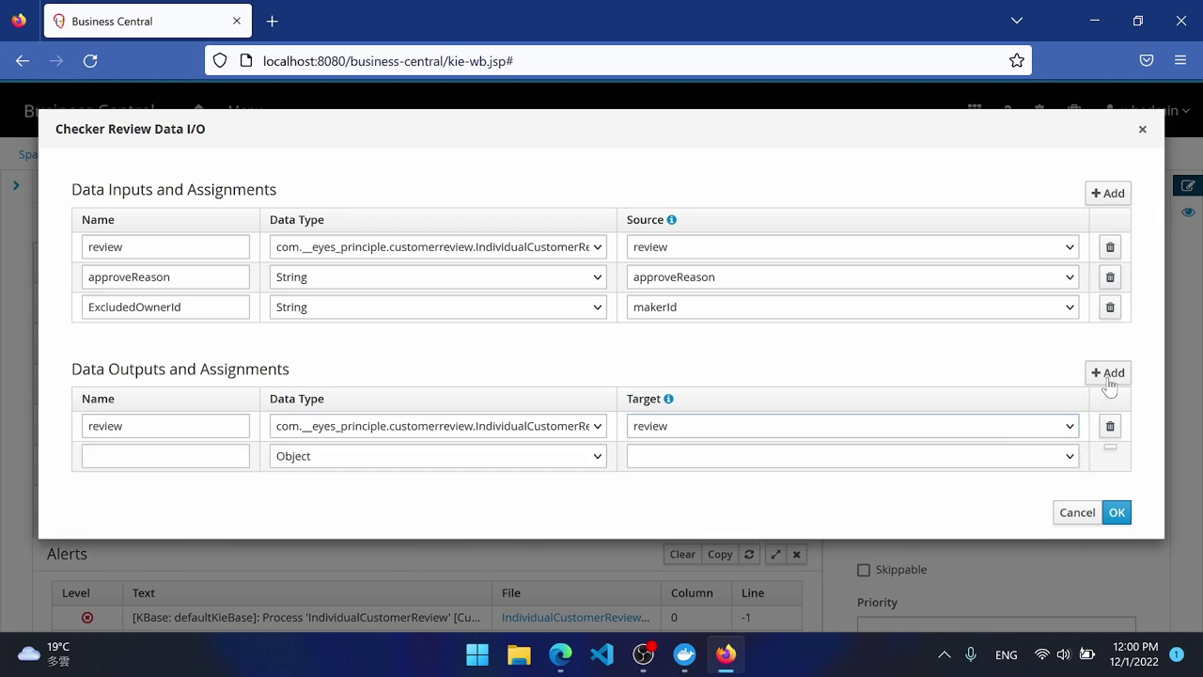
pyautogui.click(215, 456)
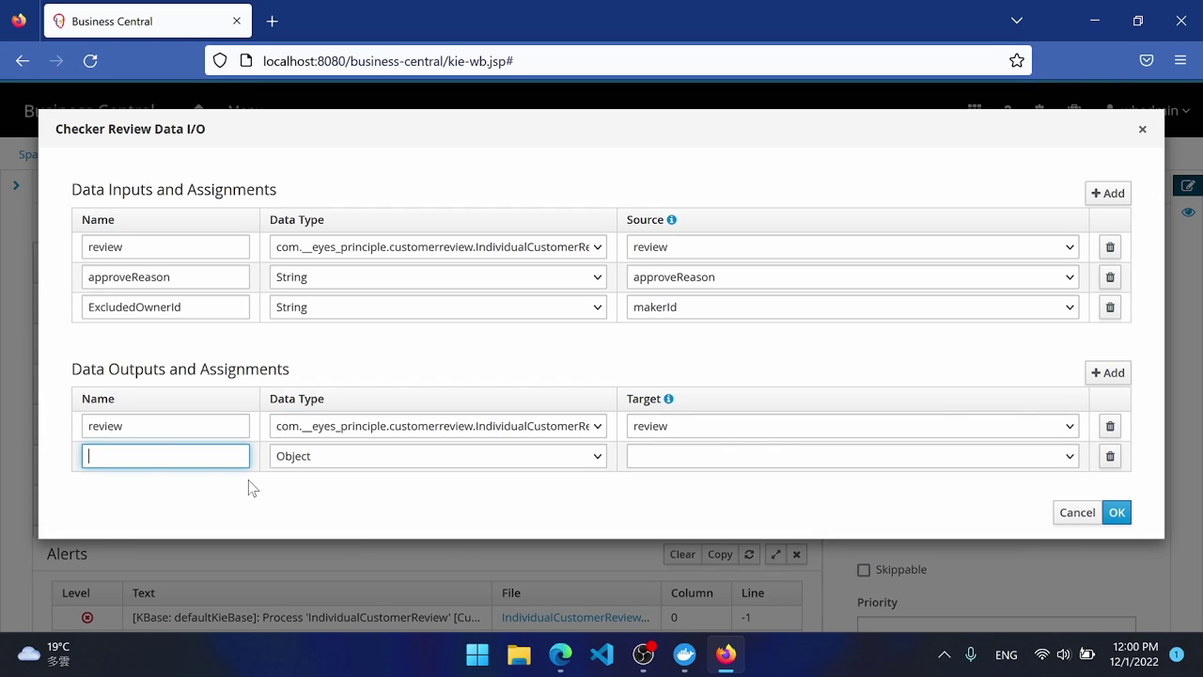
pyautogui.write('checkerApprove')
pyautogui.click(365, 458)
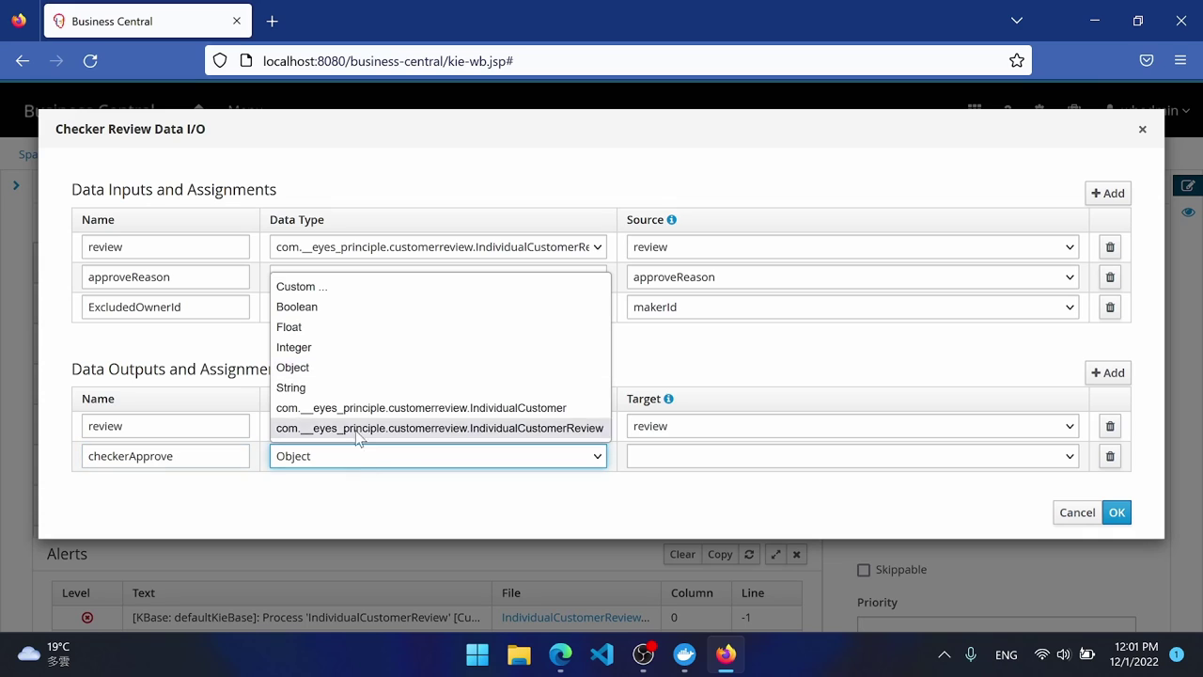
pyautogui.click(344, 305)
pyautogui.click(721, 456)
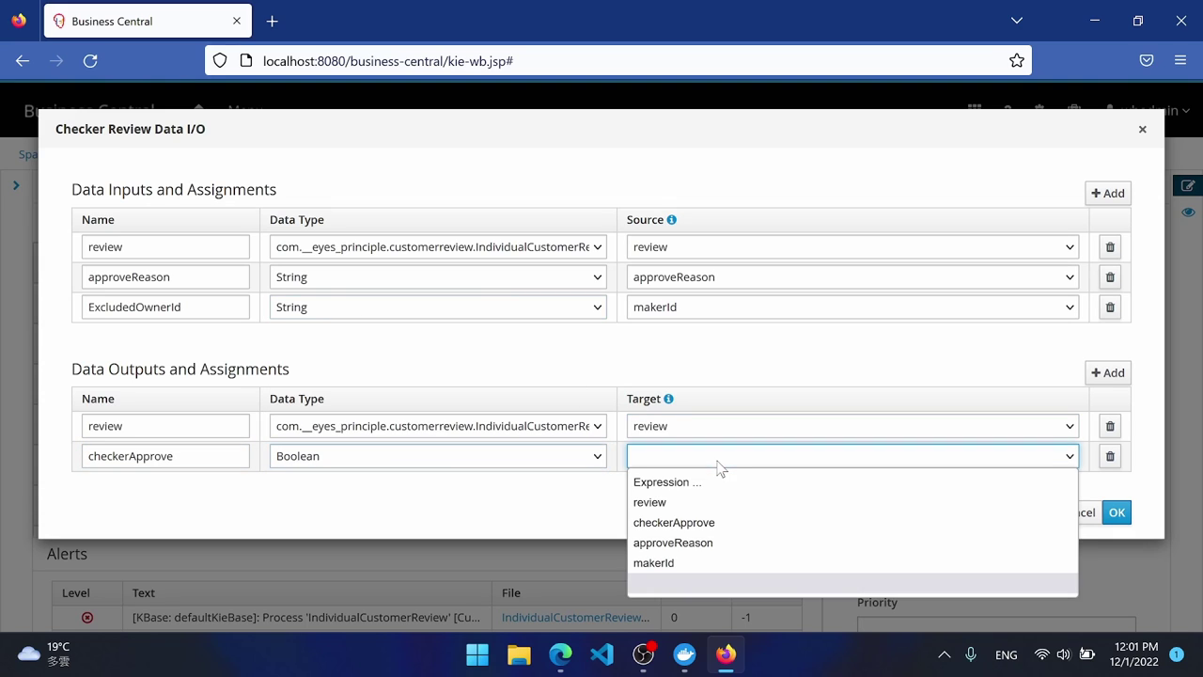
pyautogui.click(716, 522)
# Add a String approveReason output targeting approveReason and confirm the assignments.
pyautogui.click(1108, 372)
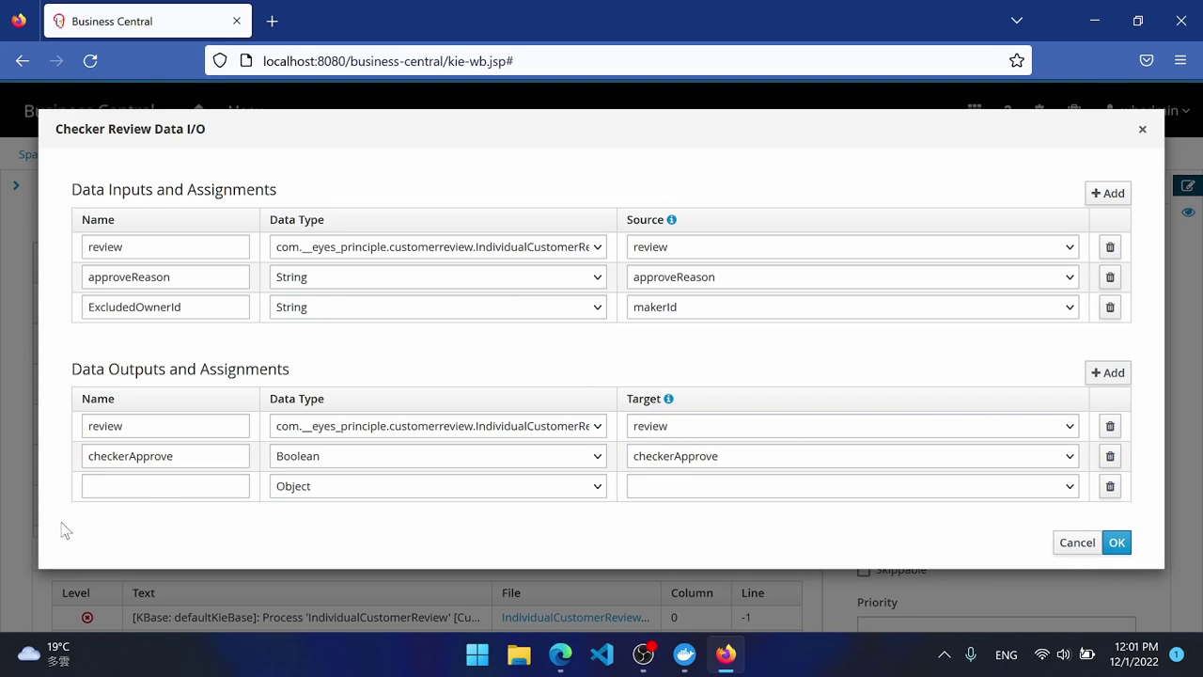
pyautogui.click(145, 492)
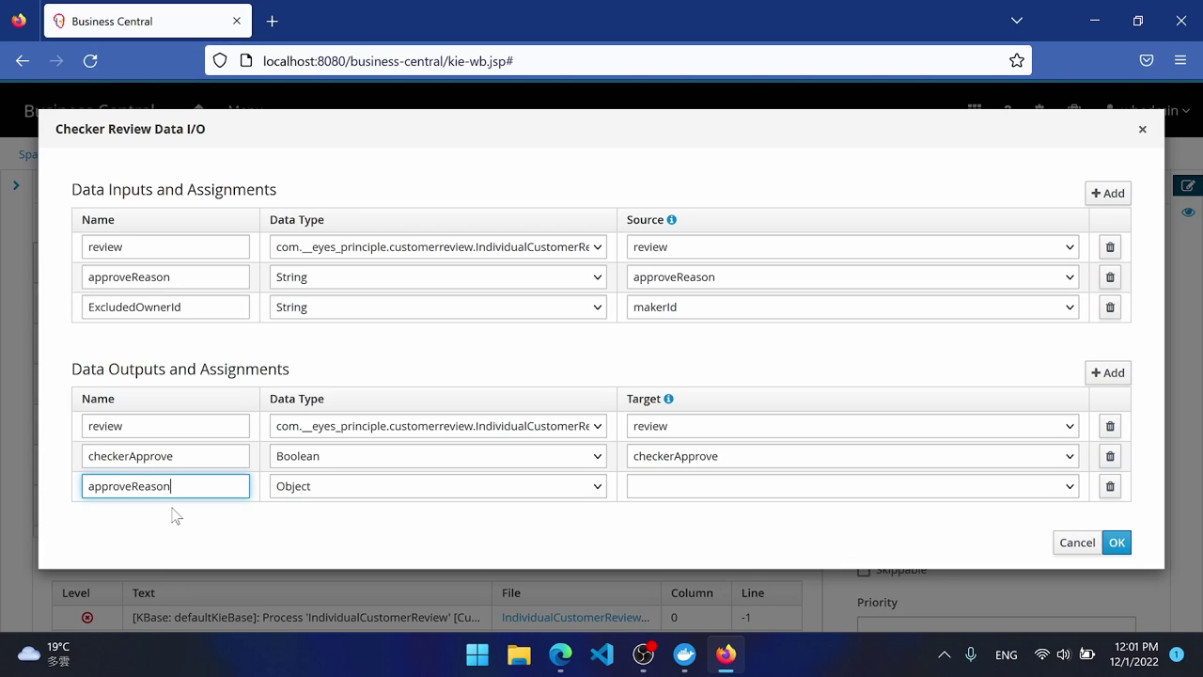
pyautogui.click(412, 486)
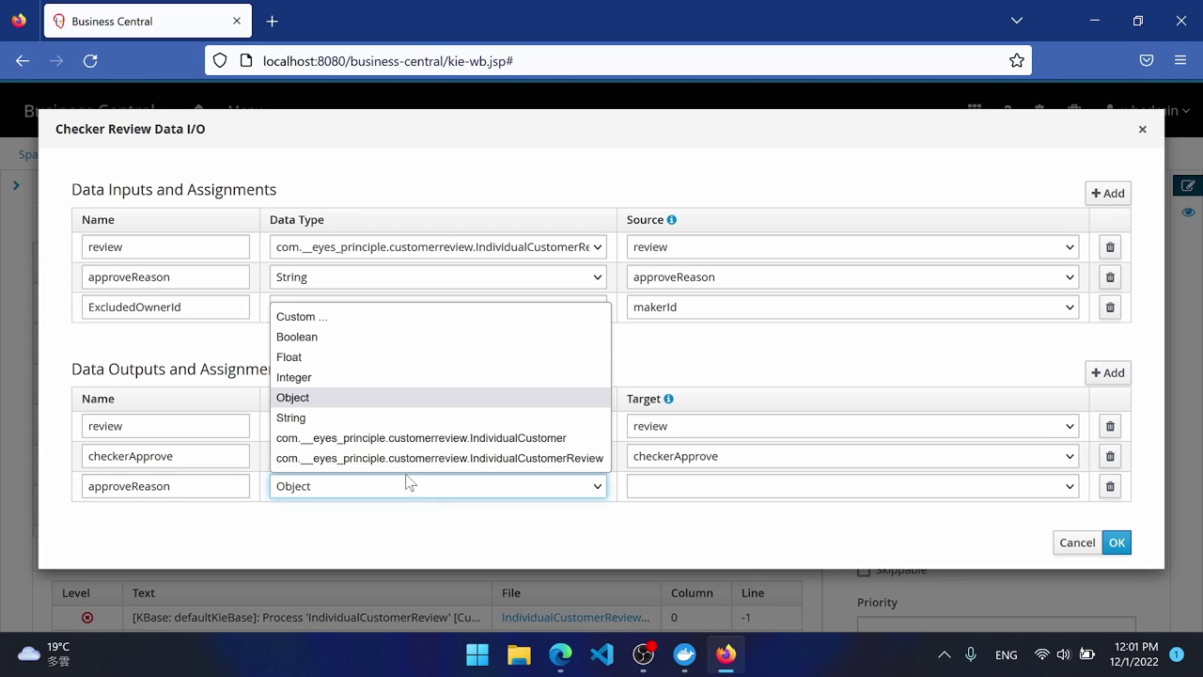
pyautogui.click(338, 419)
pyautogui.click(673, 489)
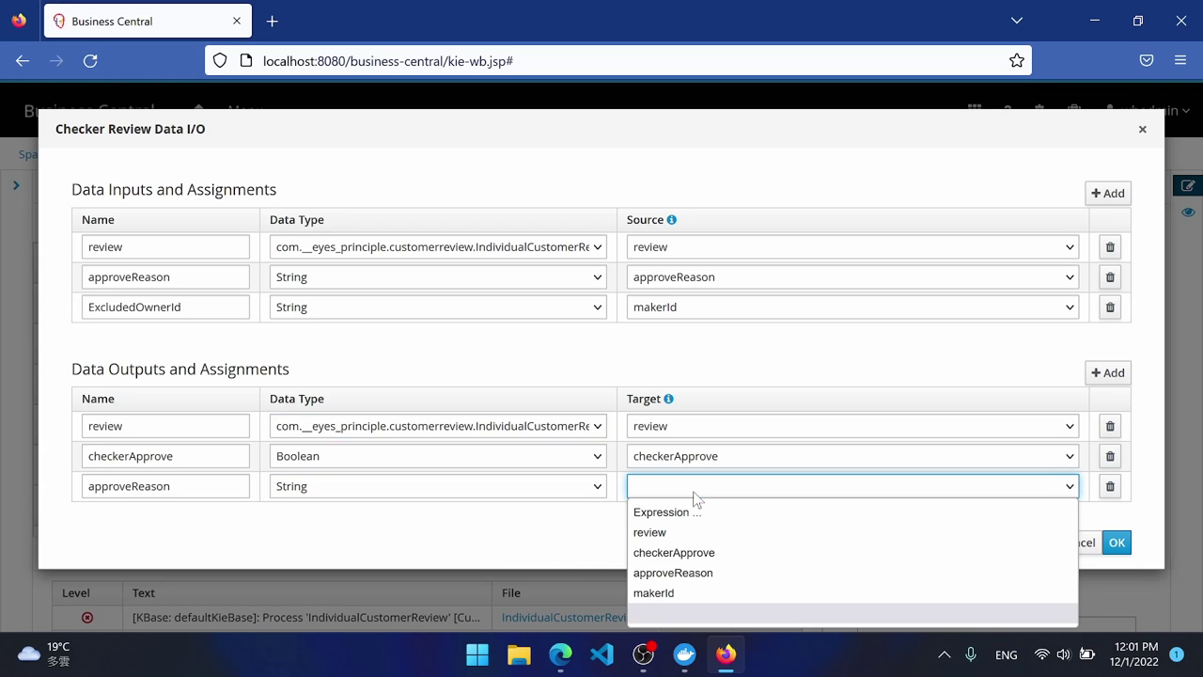
pyautogui.click(673, 572)
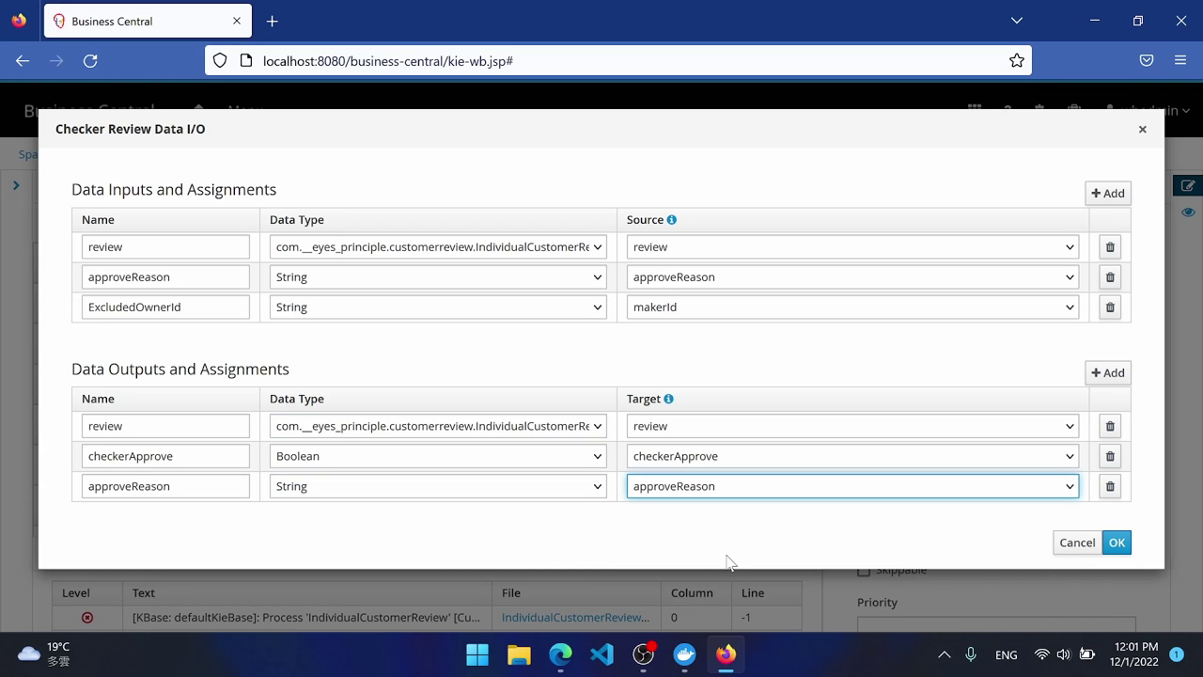
pyautogui.click(1117, 542)
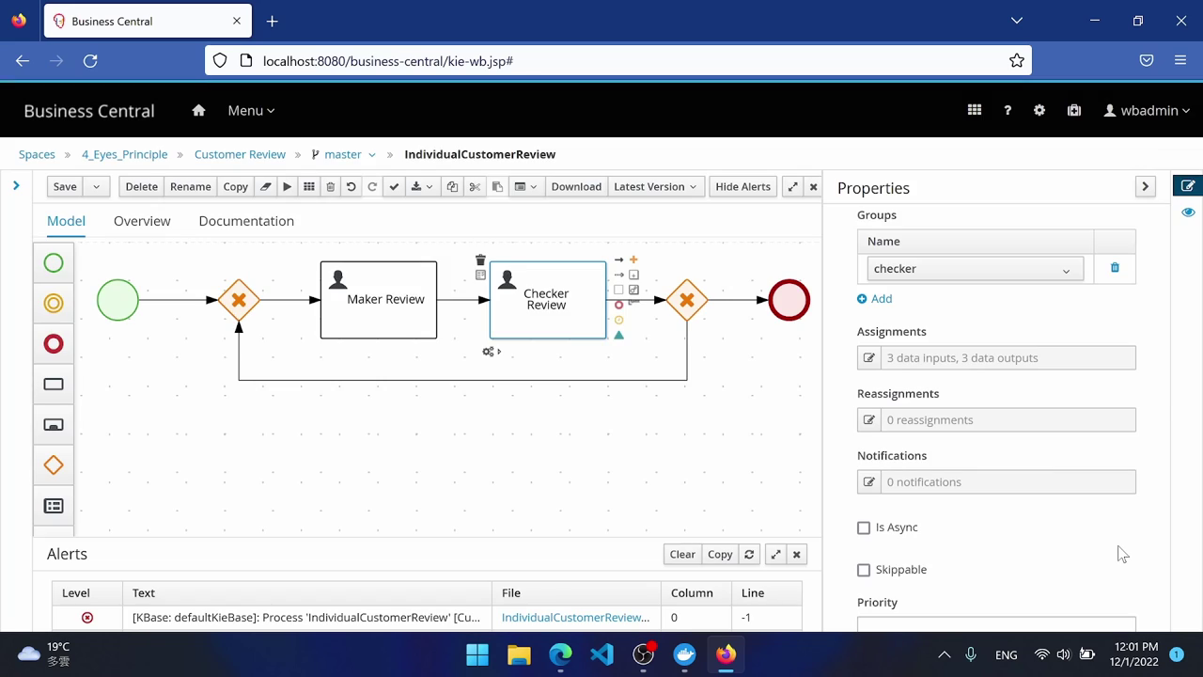
# Give the gateway-to-end flow the condition checkerApprove Is true.
pyautogui.click(732, 301)
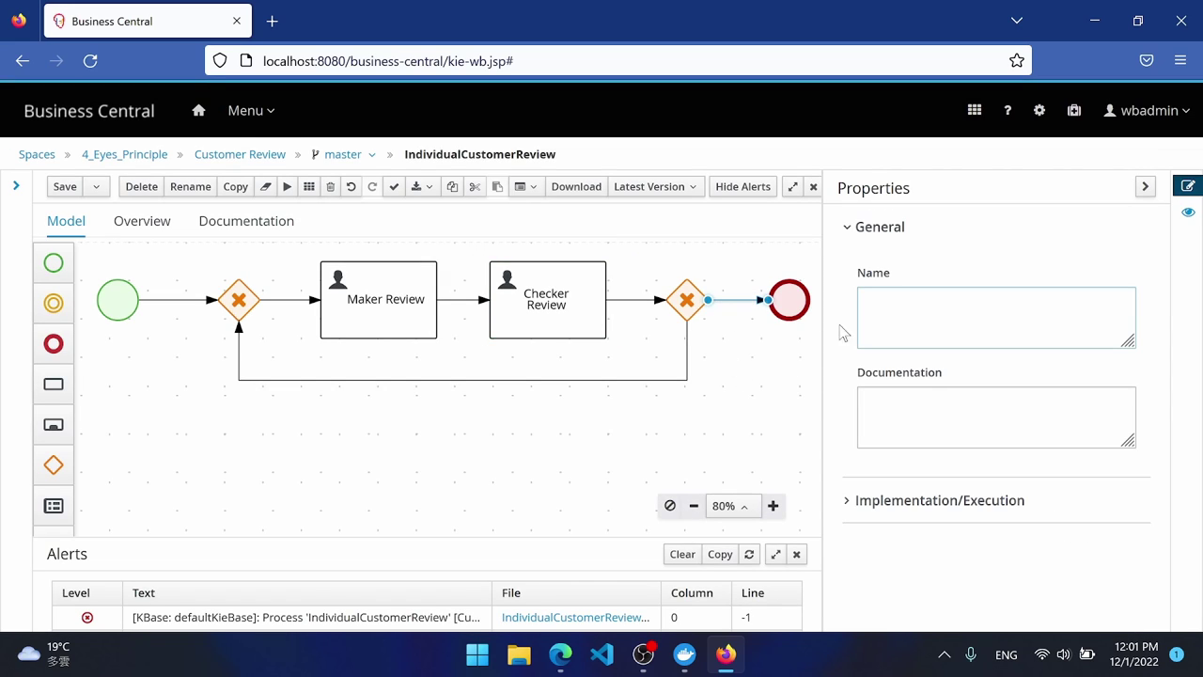
pyautogui.click(880, 501)
pyautogui.scroll(-2, 959, 470)
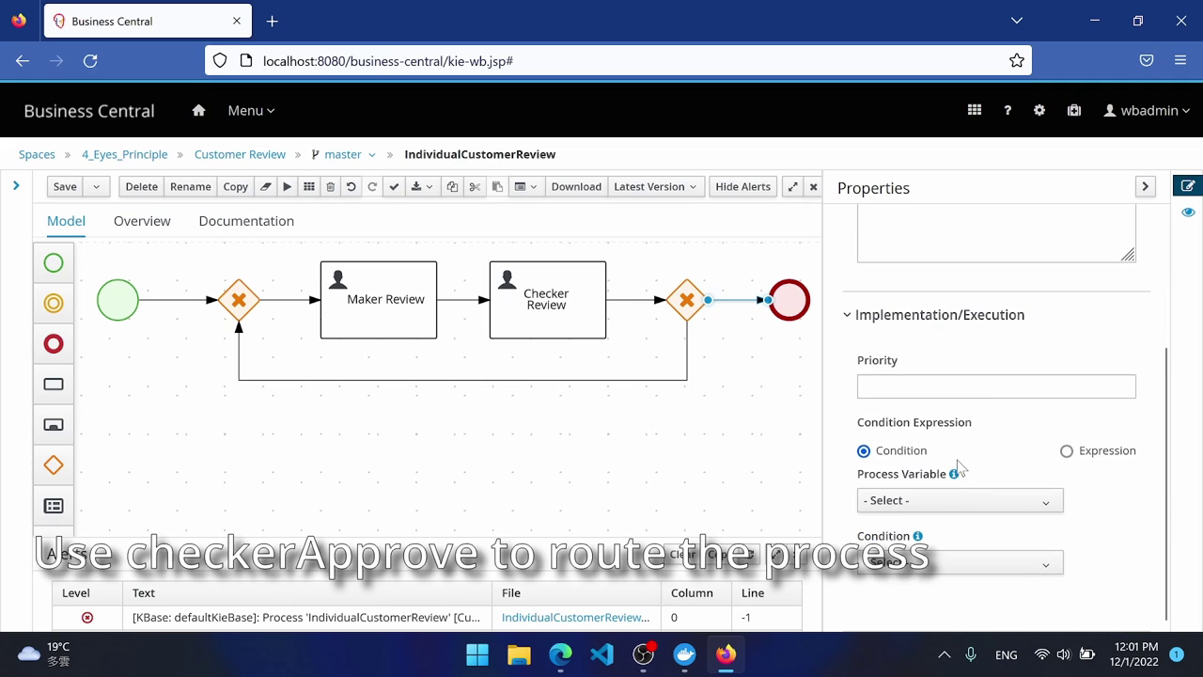
pyautogui.click(936, 500)
pyautogui.scroll(-2, 933, 505)
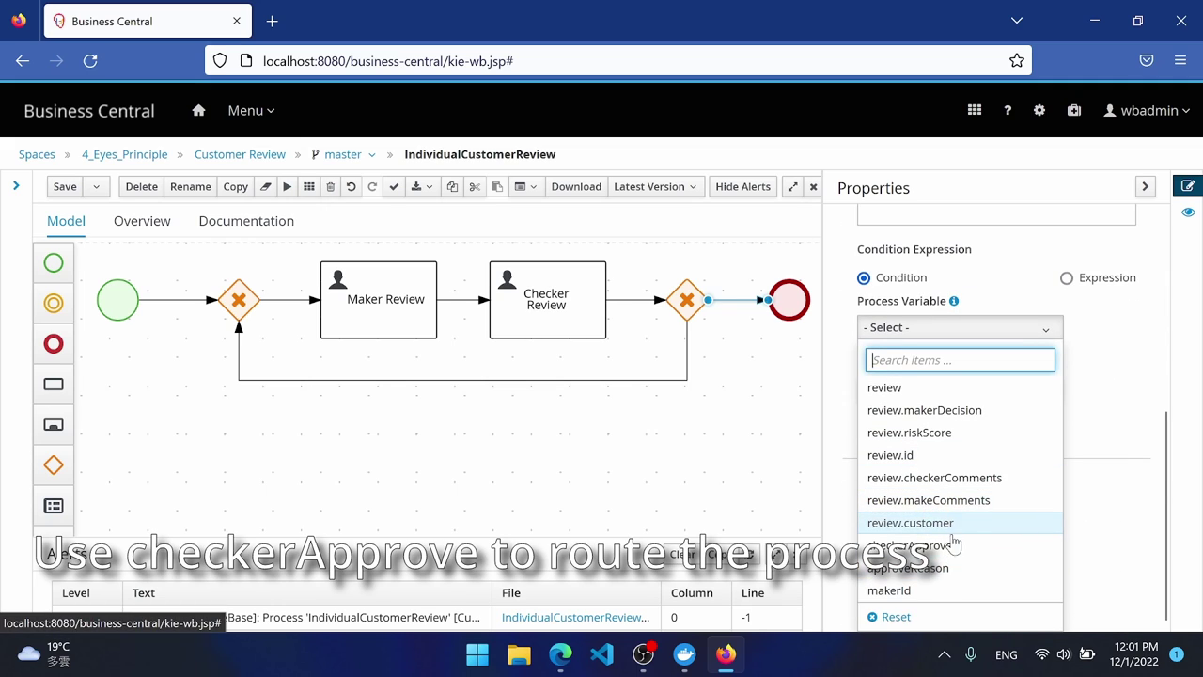
pyautogui.click(909, 547)
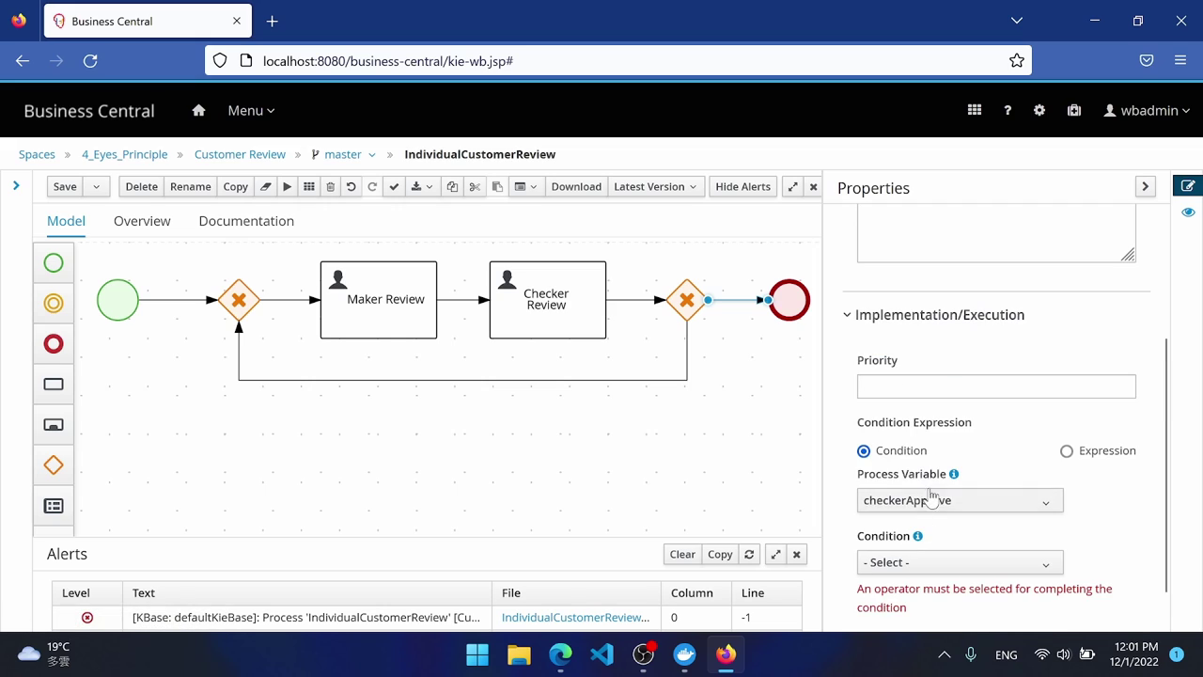
pyautogui.click(929, 561)
pyautogui.scroll(-1, 929, 561)
pyautogui.click(911, 570)
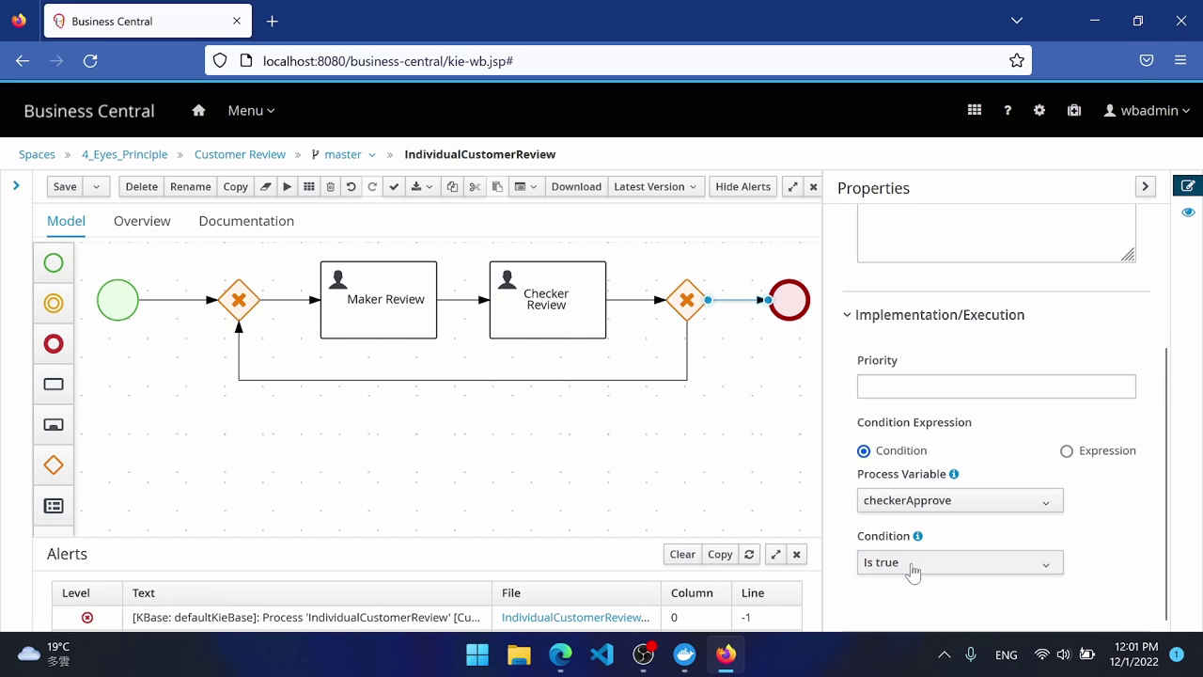
# Name the flow 'Checker approved'.
pyautogui.click(932, 387)
pyautogui.scroll(2, 934, 381)
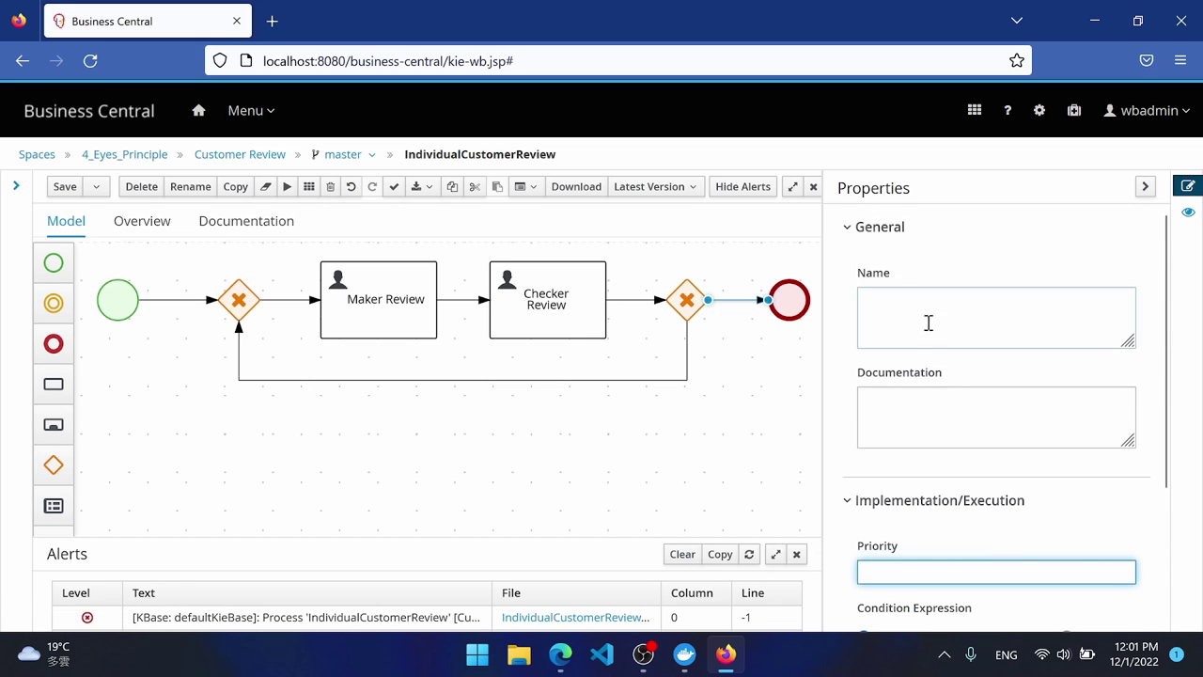
pyautogui.click(919, 310)
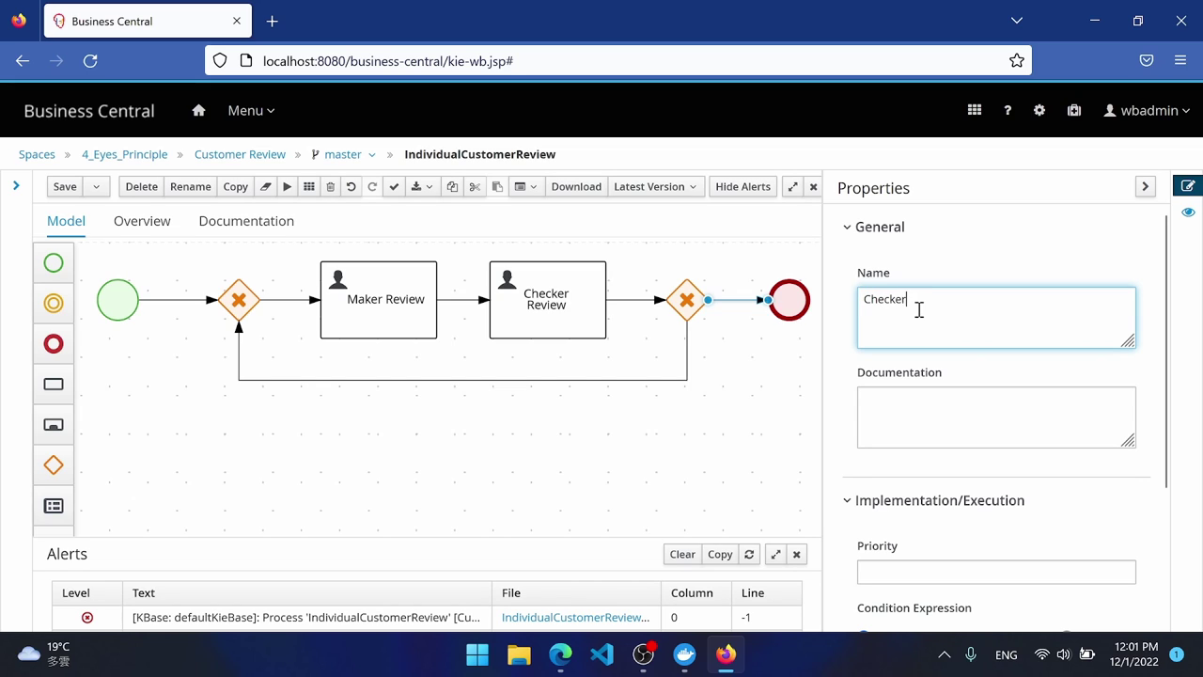
pyautogui.write('Checker approved')
# Name the loop-back flow 'Checker rejected' with the condition checkerApprove is false.
pyautogui.click(750, 367)
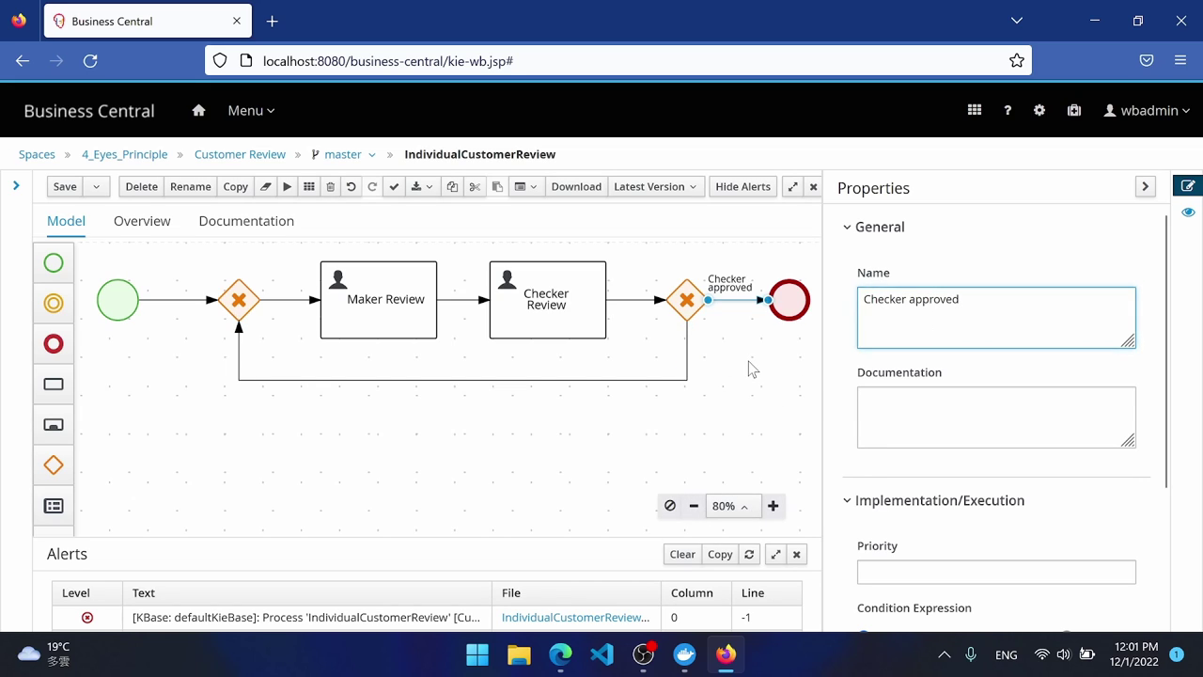
pyautogui.click(691, 368)
pyautogui.click(942, 341)
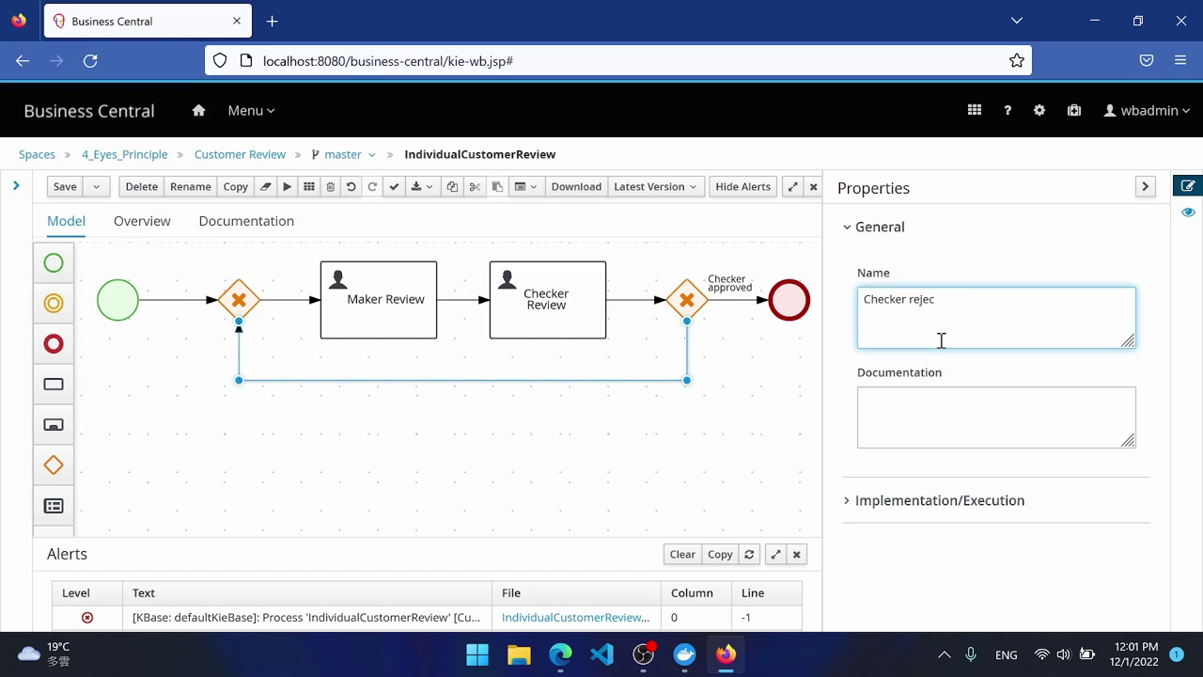
pyautogui.write('Checker rejected')
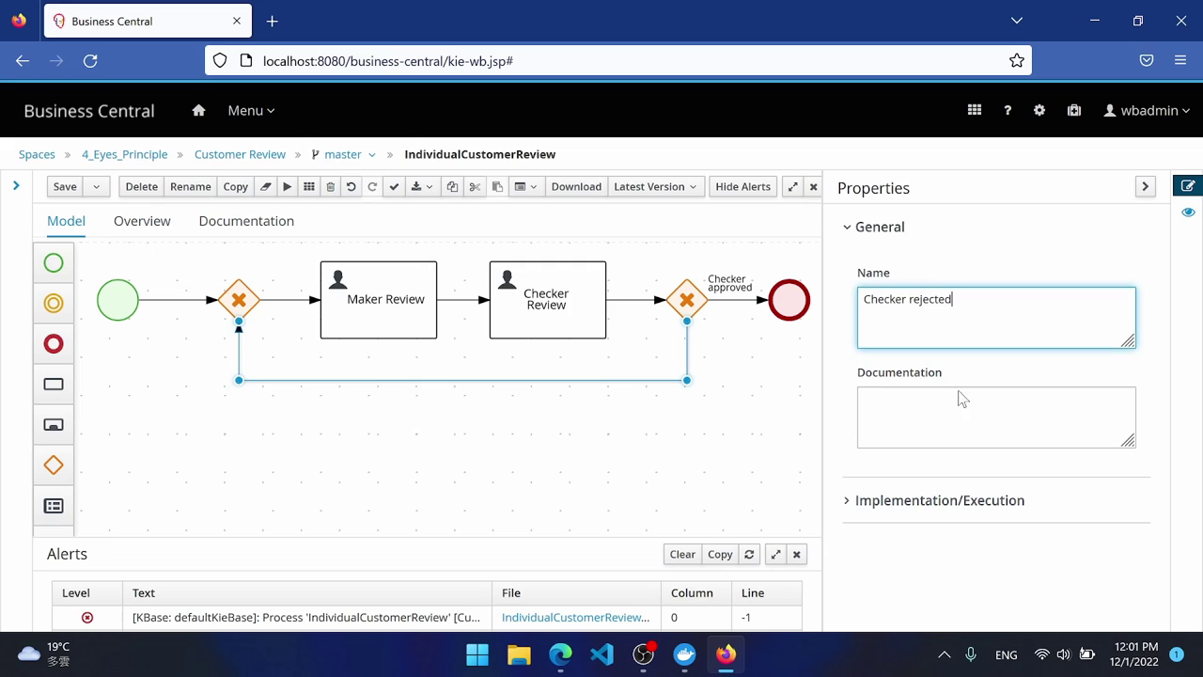
pyautogui.click(903, 500)
pyautogui.scroll(-2, 938, 461)
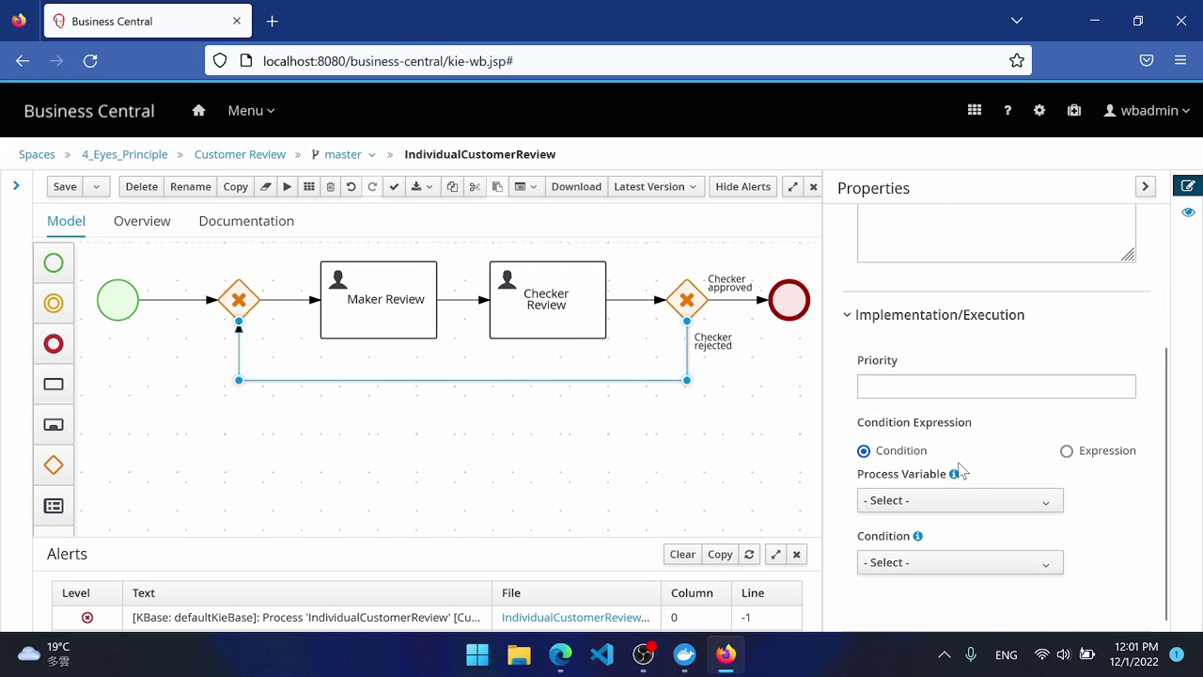
pyautogui.click(946, 500)
pyautogui.scroll(-3, 949, 494)
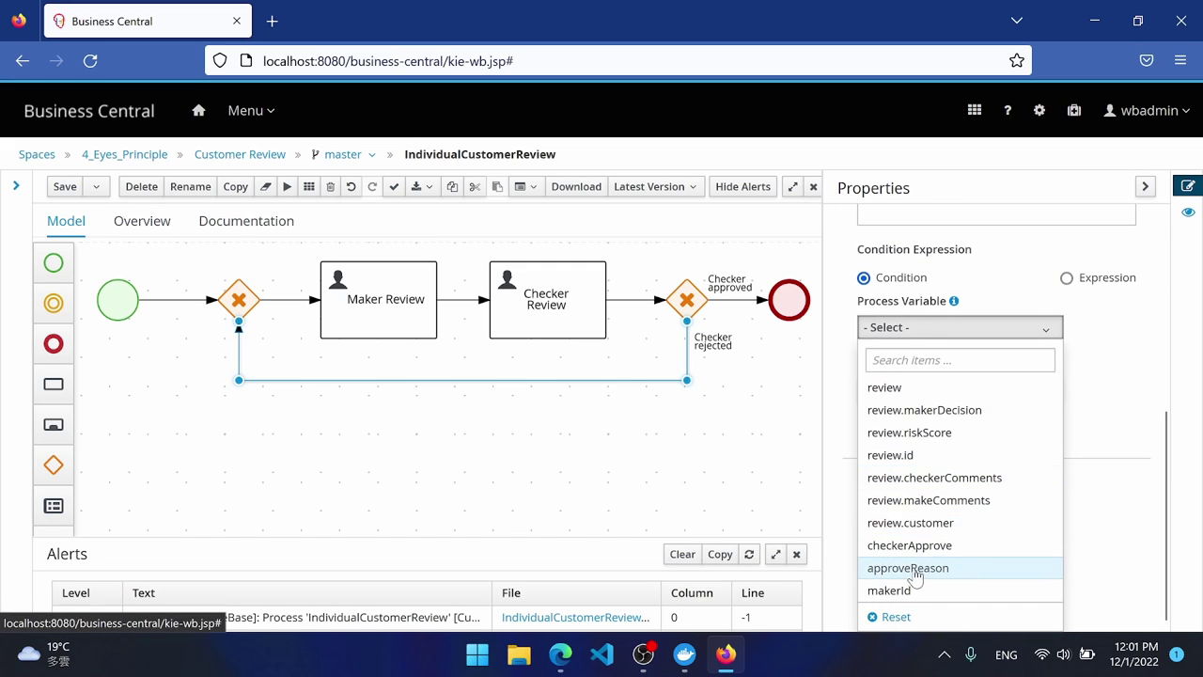
pyautogui.click(931, 545)
pyautogui.scroll(-1, 953, 519)
pyautogui.click(954, 519)
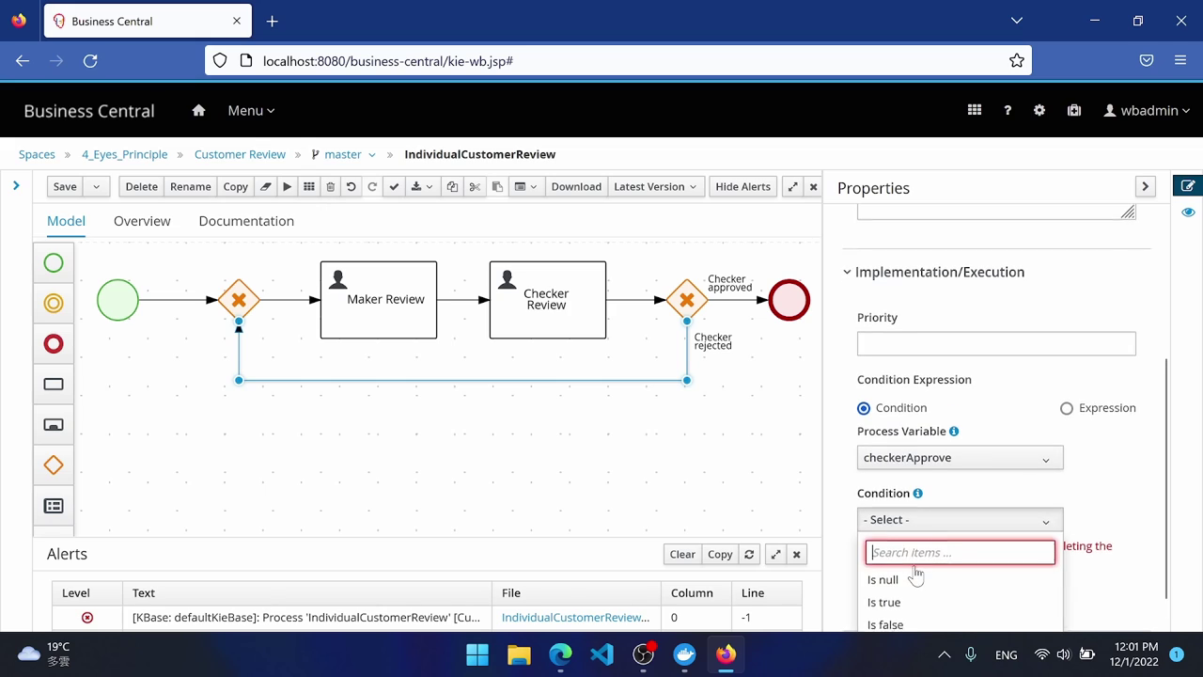
pyautogui.scroll(-1, 909, 583)
pyautogui.click(908, 588)
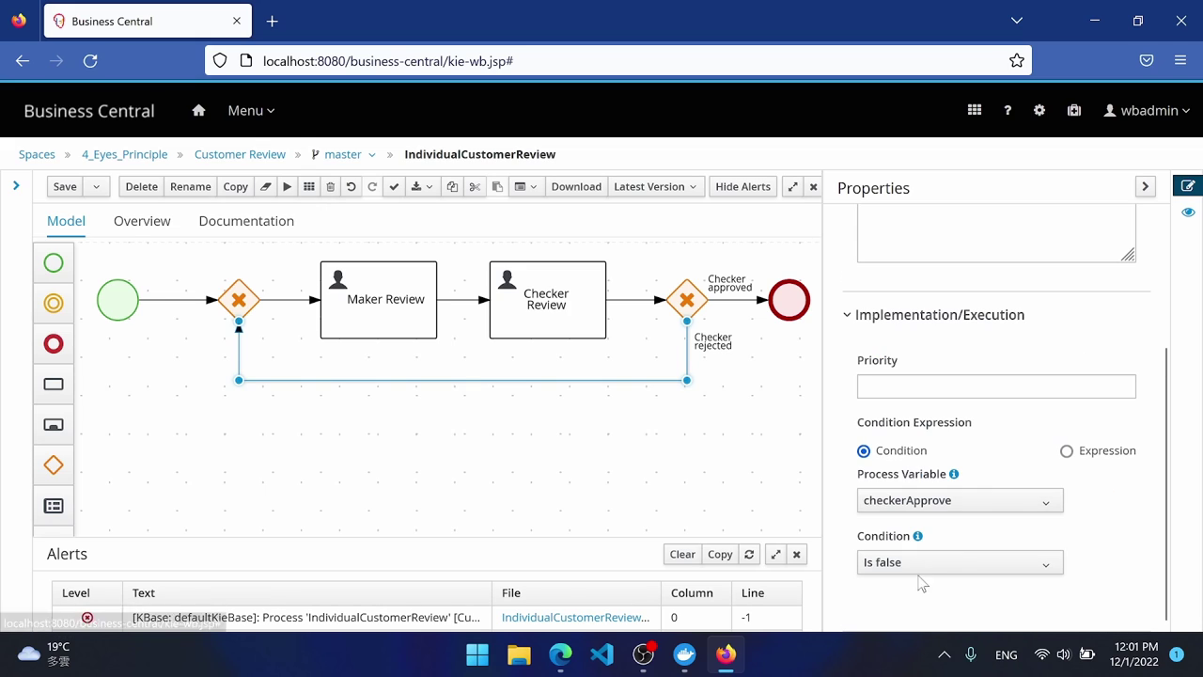
# Change the flow condition to the Java expression return !checkerApprove;.
pyautogui.click(1067, 452)
pyautogui.scroll(-2, 1030, 419)
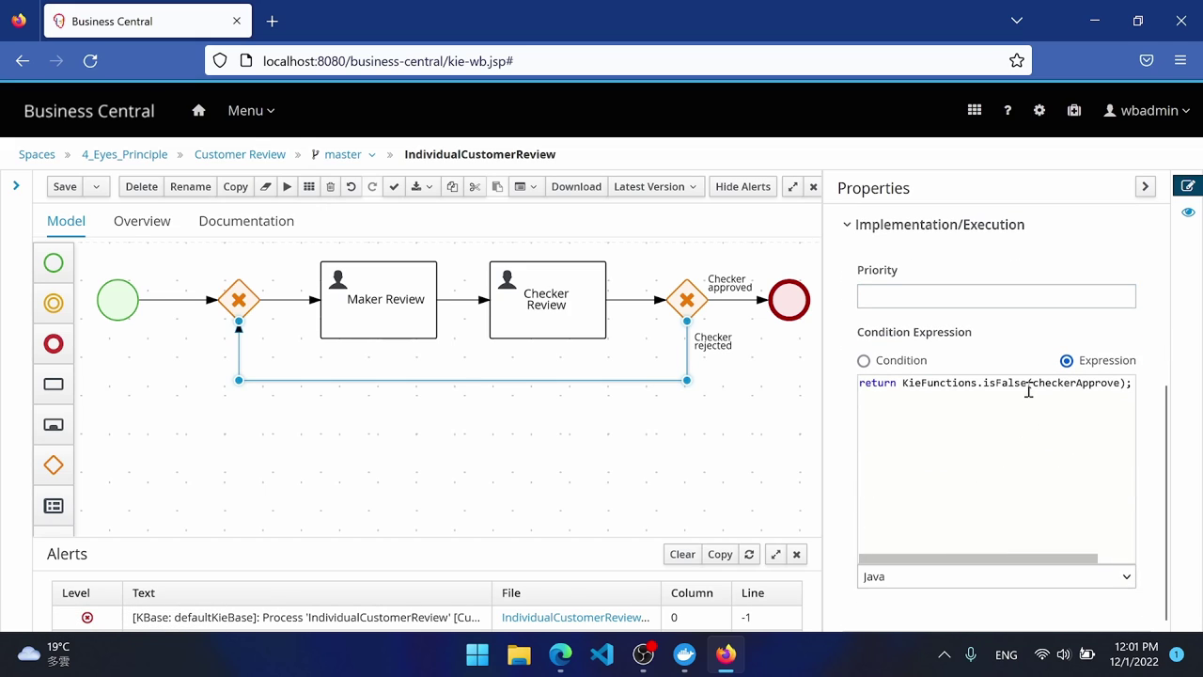
pyautogui.moveTo(1028, 383); pyautogui.dragTo(904, 384)
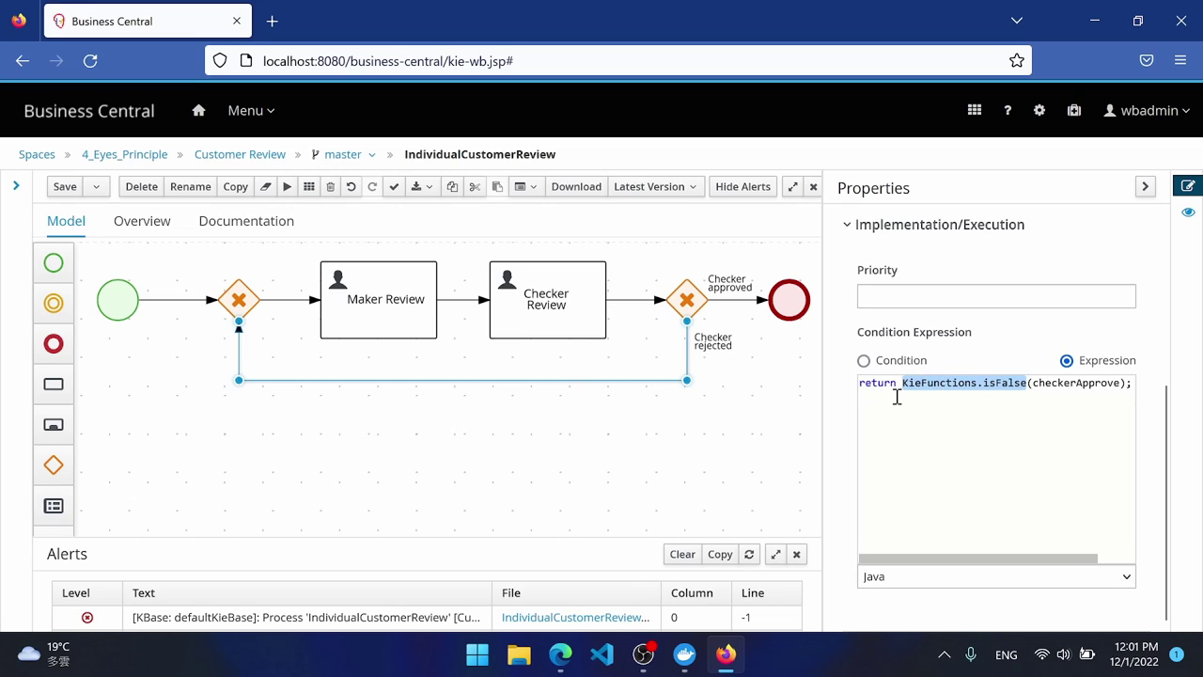
pyautogui.press('BackSpace')
pyautogui.write('!')
pyautogui.press('Delete')
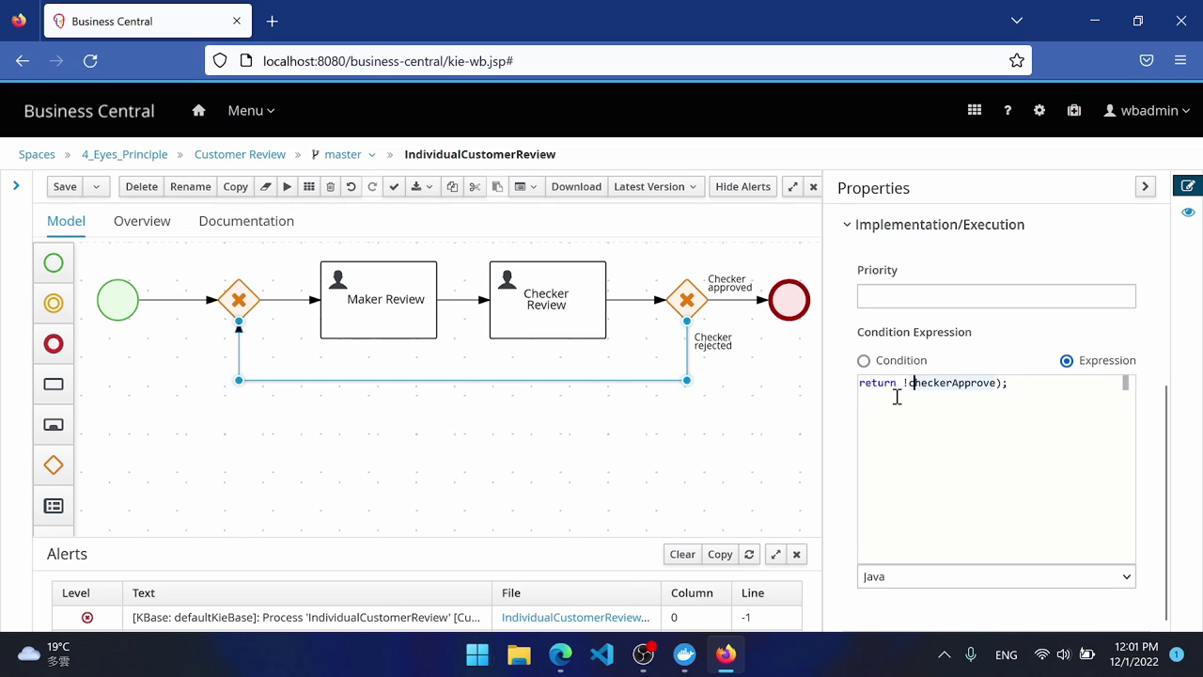
pyautogui.press('Right')
pyautogui.press('Right')
pyautogui.press('Right')
pyautogui.press('Right')
pyautogui.press('Right')
pyautogui.press('Right')
pyautogui.press('Right')
pyautogui.press('Right')
pyautogui.press('Right')
pyautogui.press('Right')
pyautogui.press('Right')
pyautogui.press('Right')
pyautogui.press('Delete')
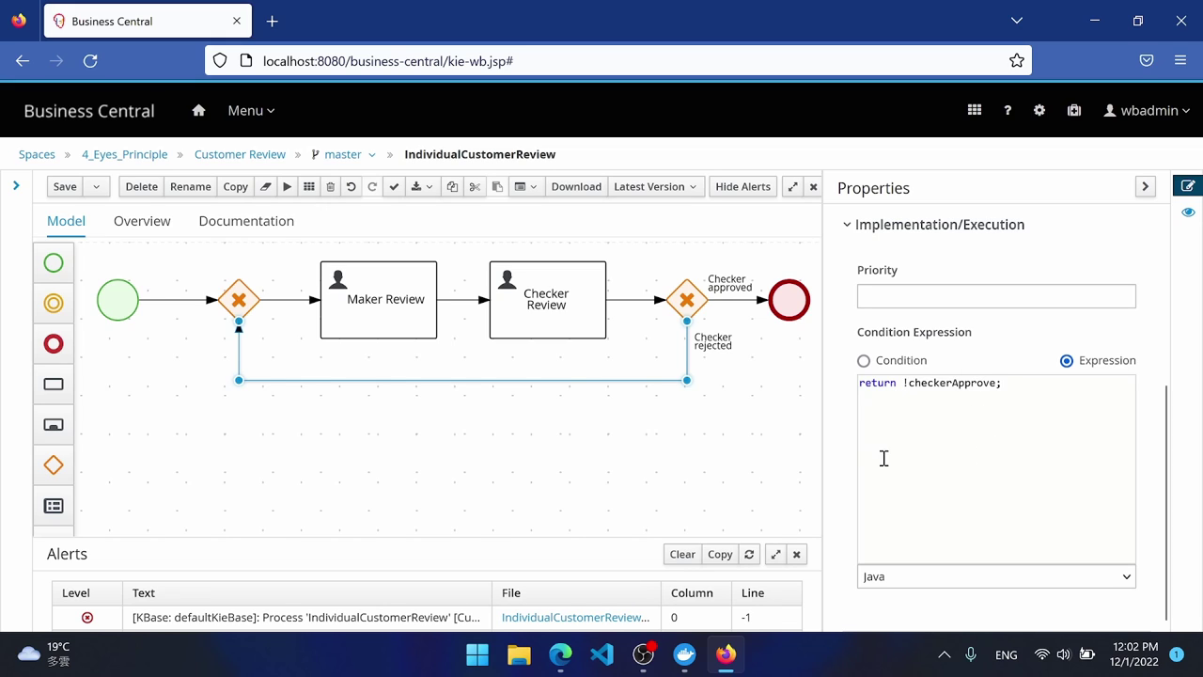
pyautogui.scroll(3, 1103, 233)
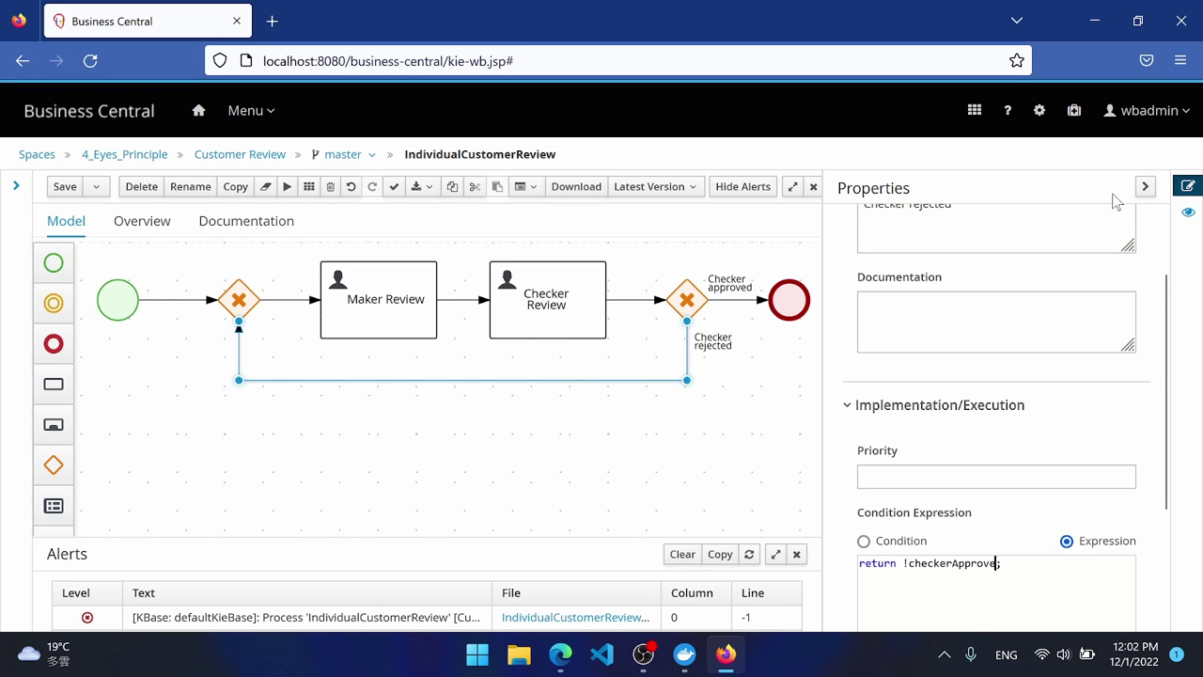
pyautogui.click(800, 376)
pyautogui.click(1143, 190)
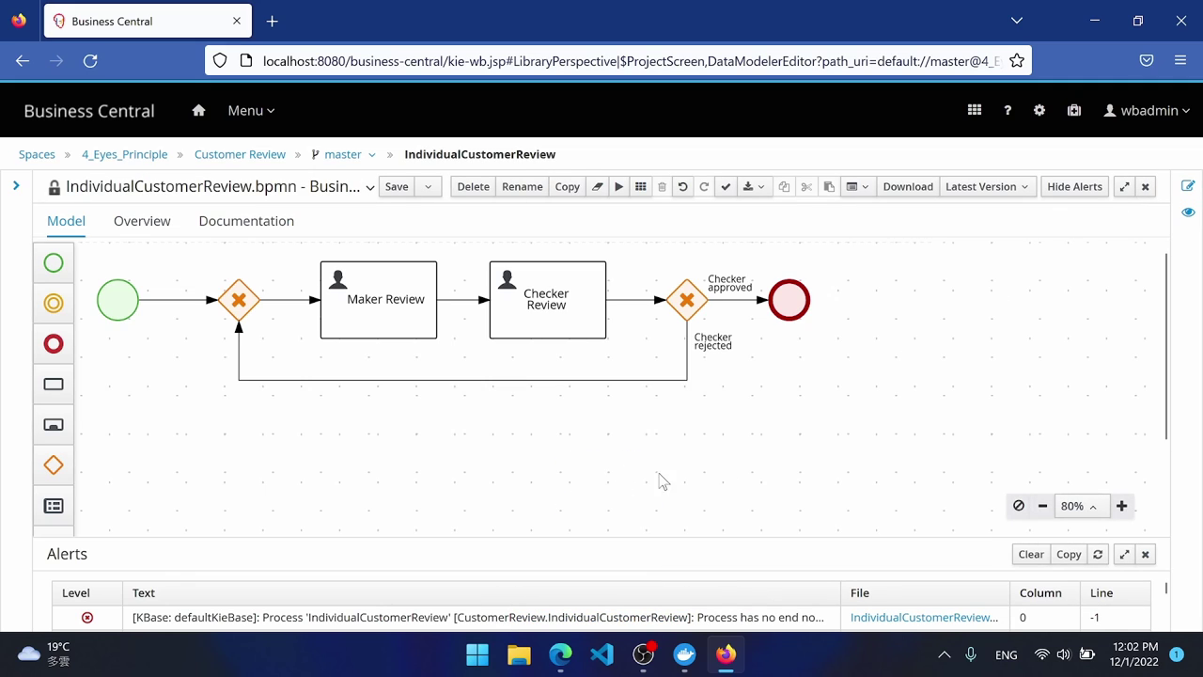
# Save the process diagram and start a new form named IndividualCustomer.
pyautogui.click(395, 187)
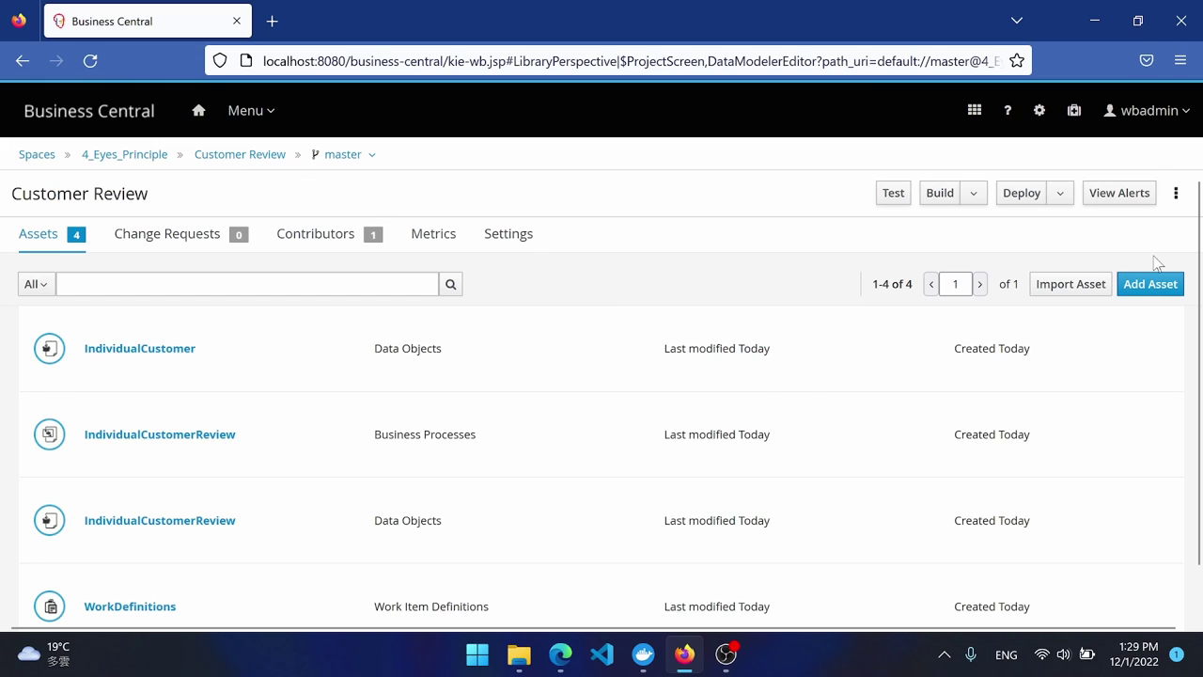
pyautogui.click(1151, 285)
pyautogui.click(987, 477)
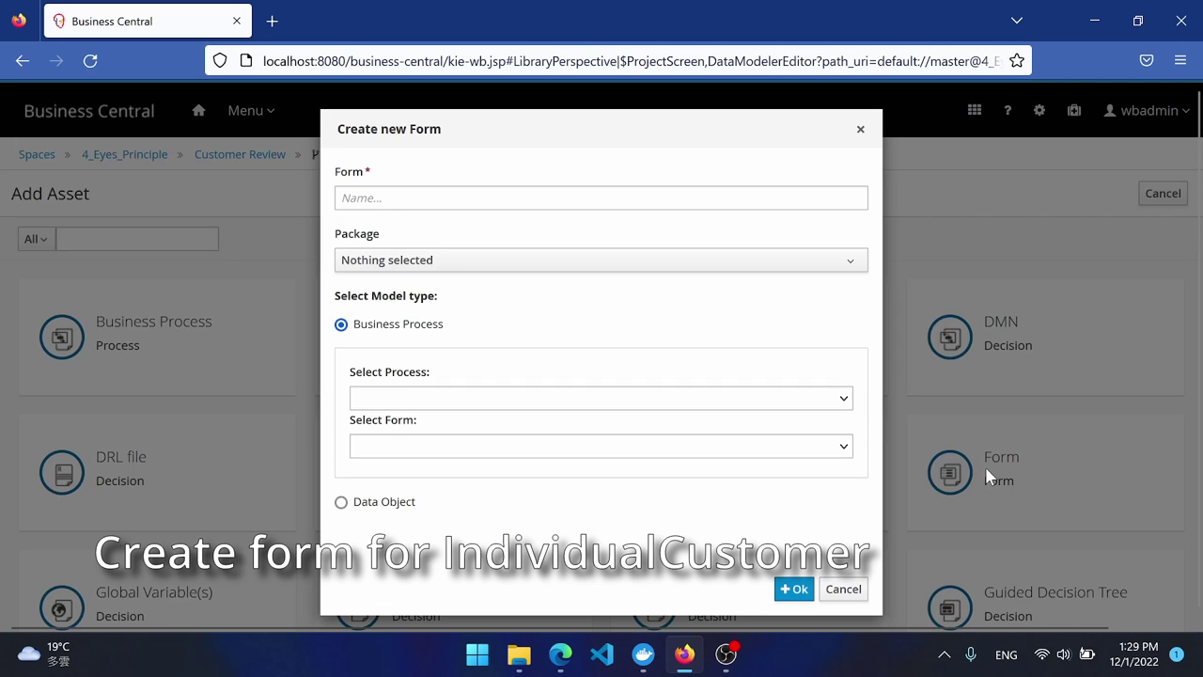
pyautogui.click(448, 197)
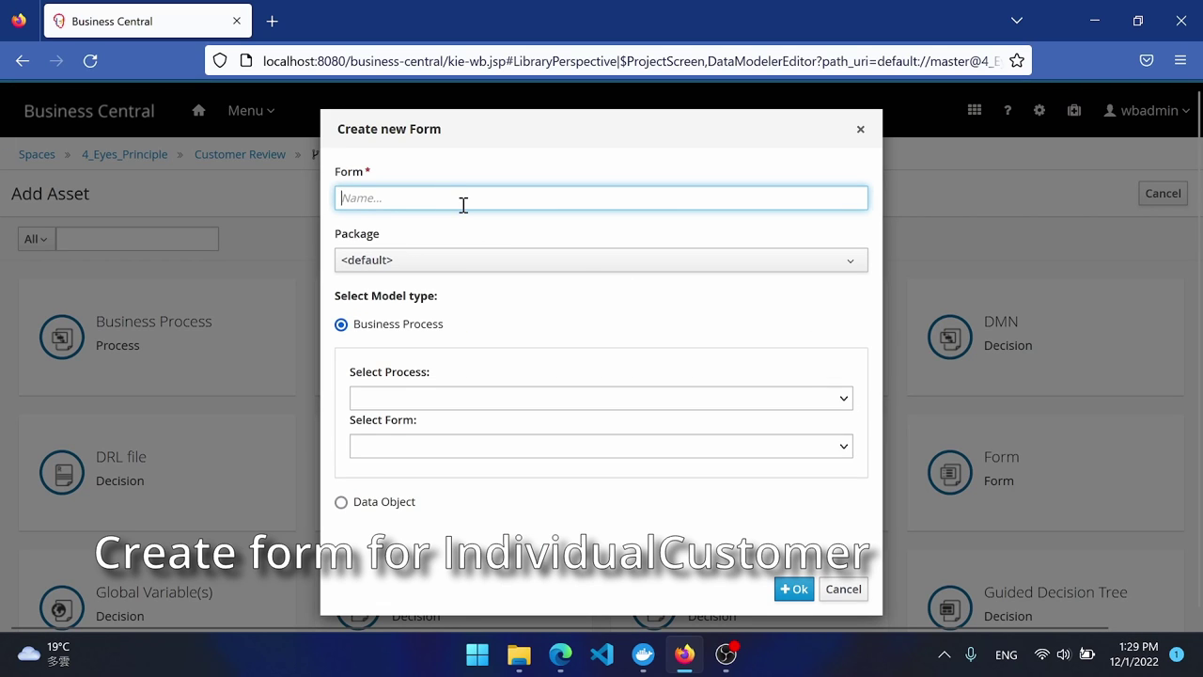
pyautogui.write('Individual')
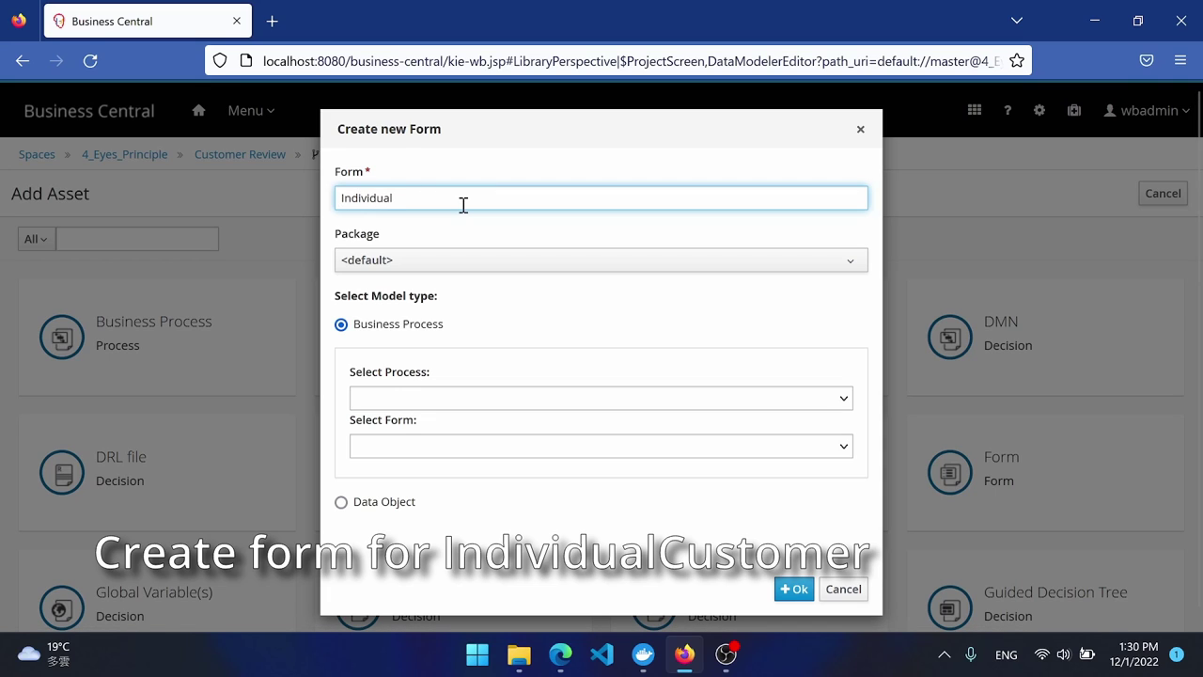
pyautogui.write('Customer')
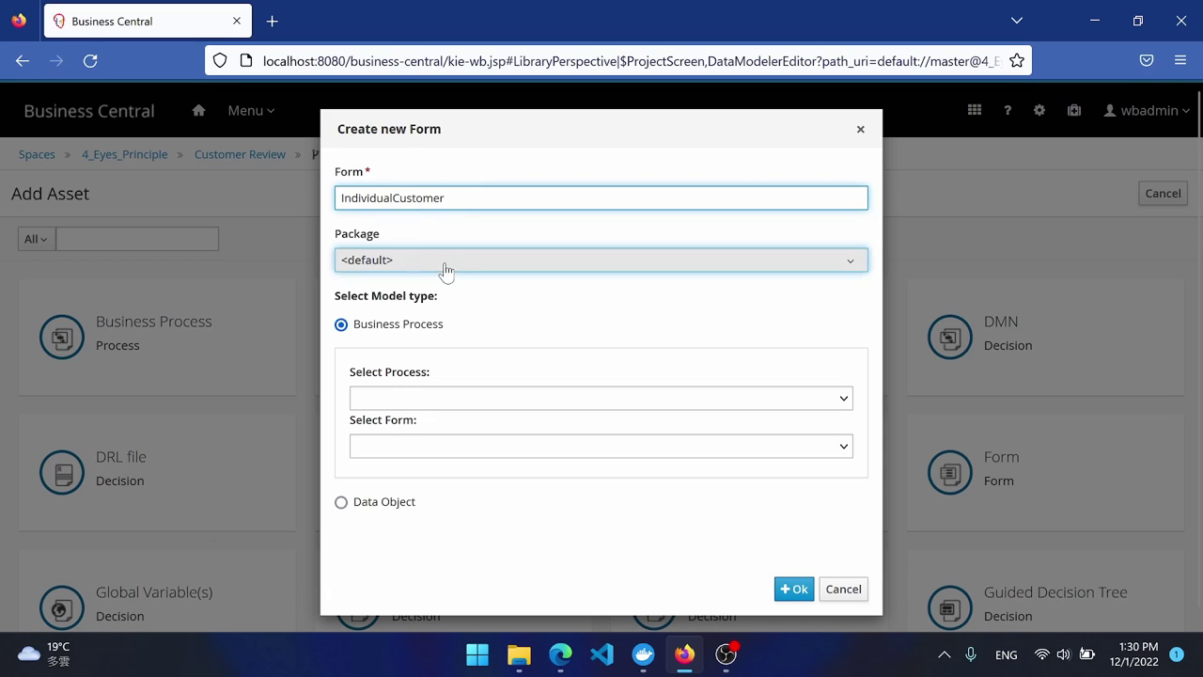
# Put the form in the customerreview package, based on the IndividualCustomer data object.
pyautogui.click(442, 263)
pyautogui.click(445, 362)
pyautogui.click(446, 446)
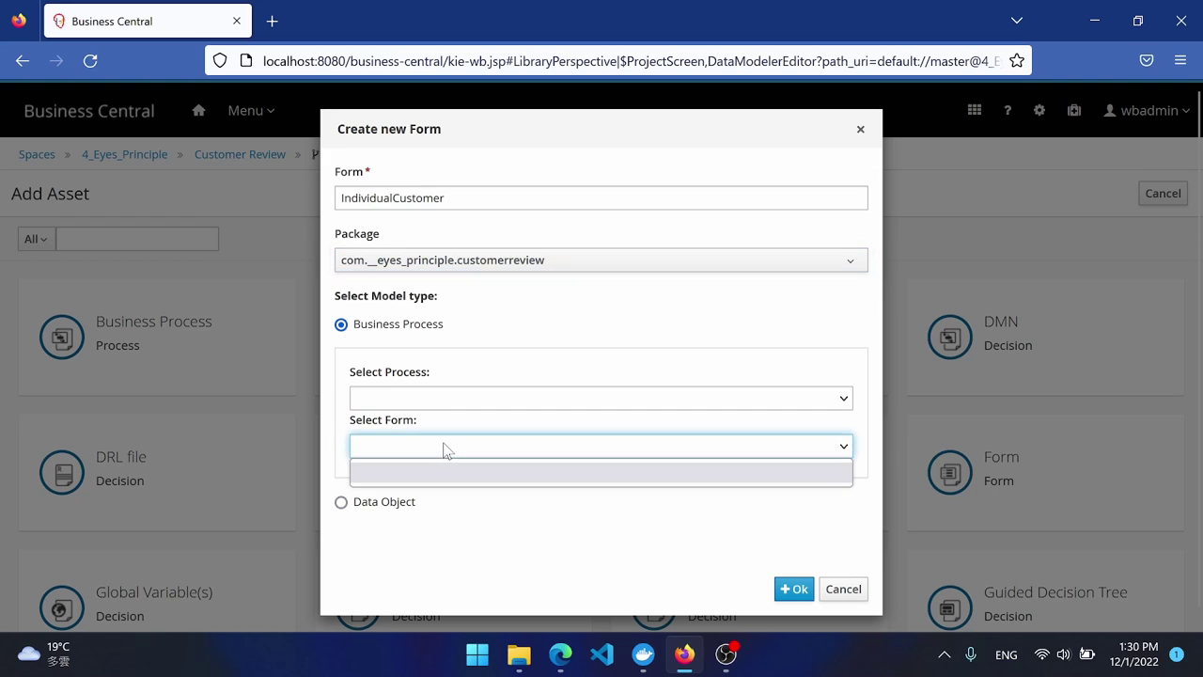
pyautogui.click(357, 506)
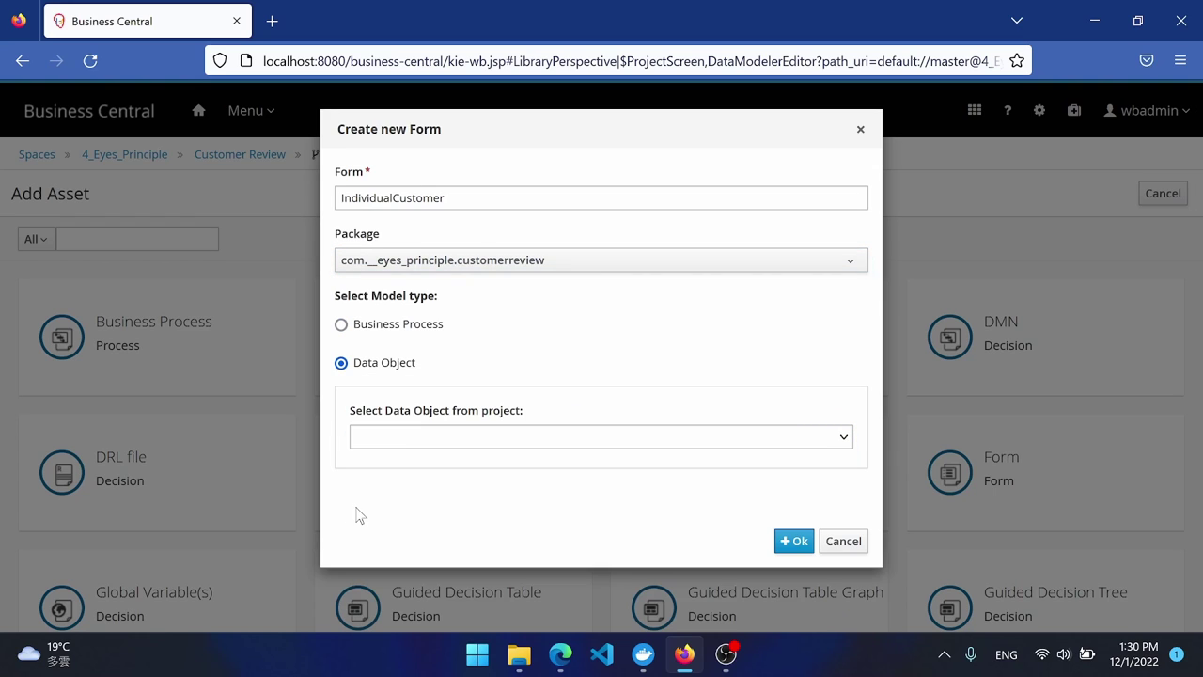
pyautogui.click(448, 440)
pyautogui.click(466, 463)
# Create the form and add the Country field with max length 3 and placeholder 'ISO Country Code'.
pyautogui.click(794, 541)
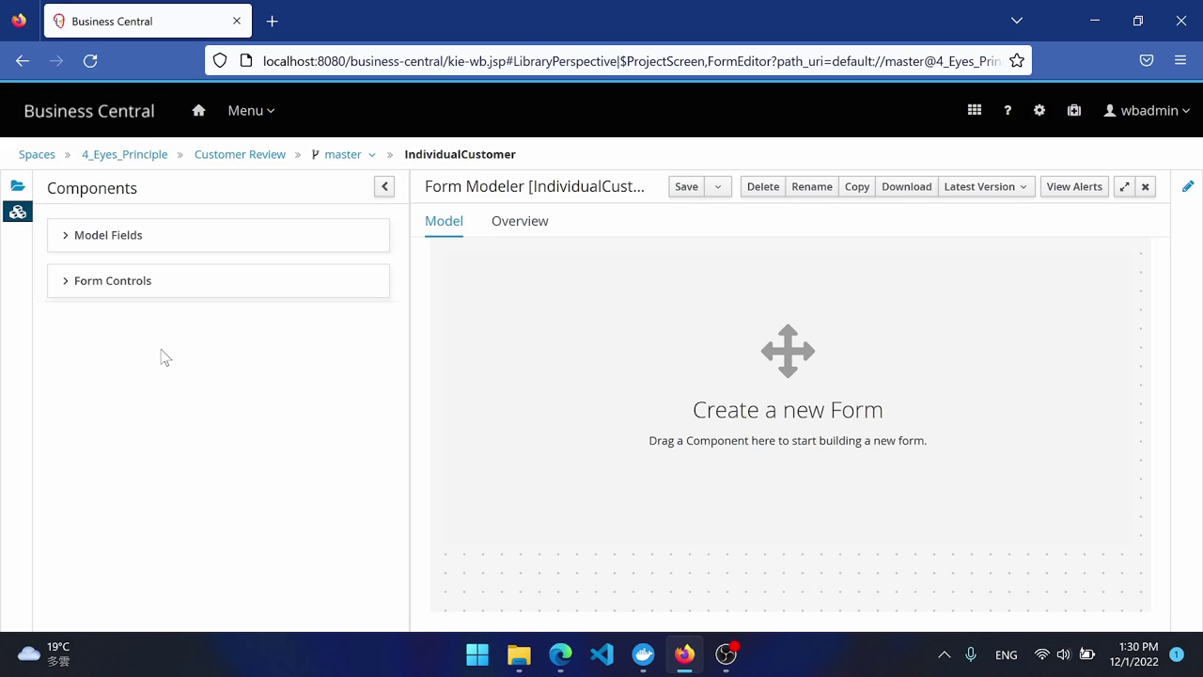
pyautogui.moveTo(154, 274); pyautogui.dragTo(792, 607)
pyautogui.doubleClick(389, 250)
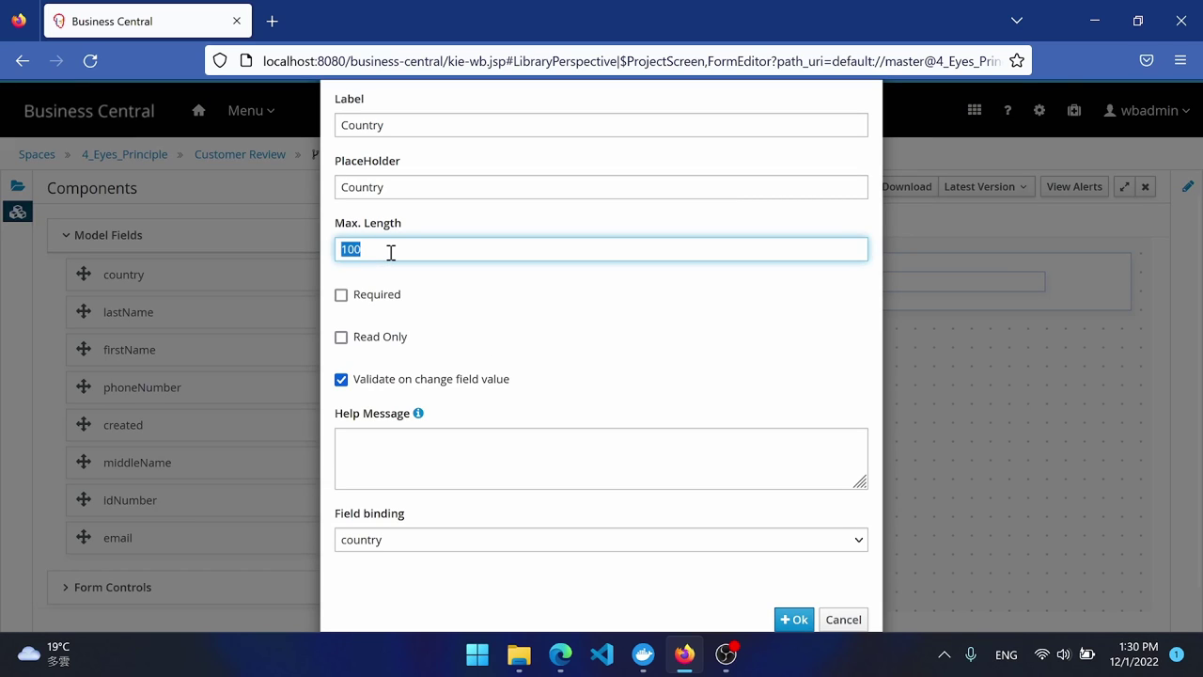
pyautogui.write('3')
pyautogui.click(410, 187)
pyautogui.write('ISO Country Code')
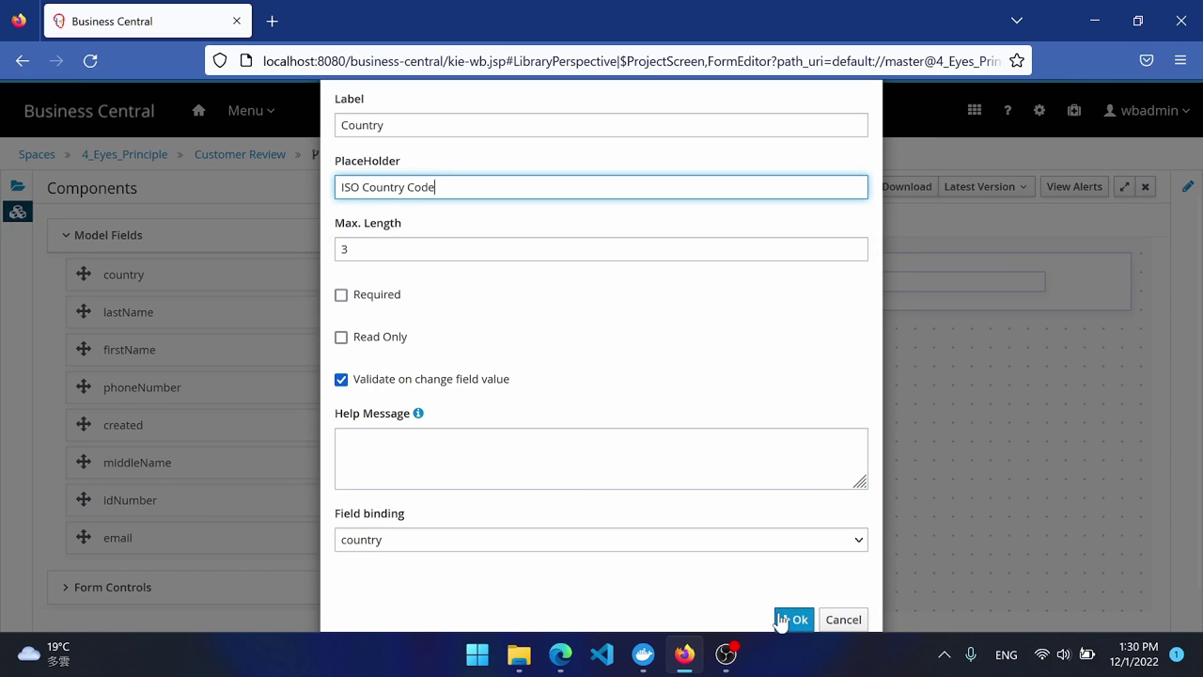
pyautogui.click(794, 620)
# Add the ID of Resident Country and First Name fields.
pyautogui.moveTo(131, 461); pyautogui.dragTo(959, 329)
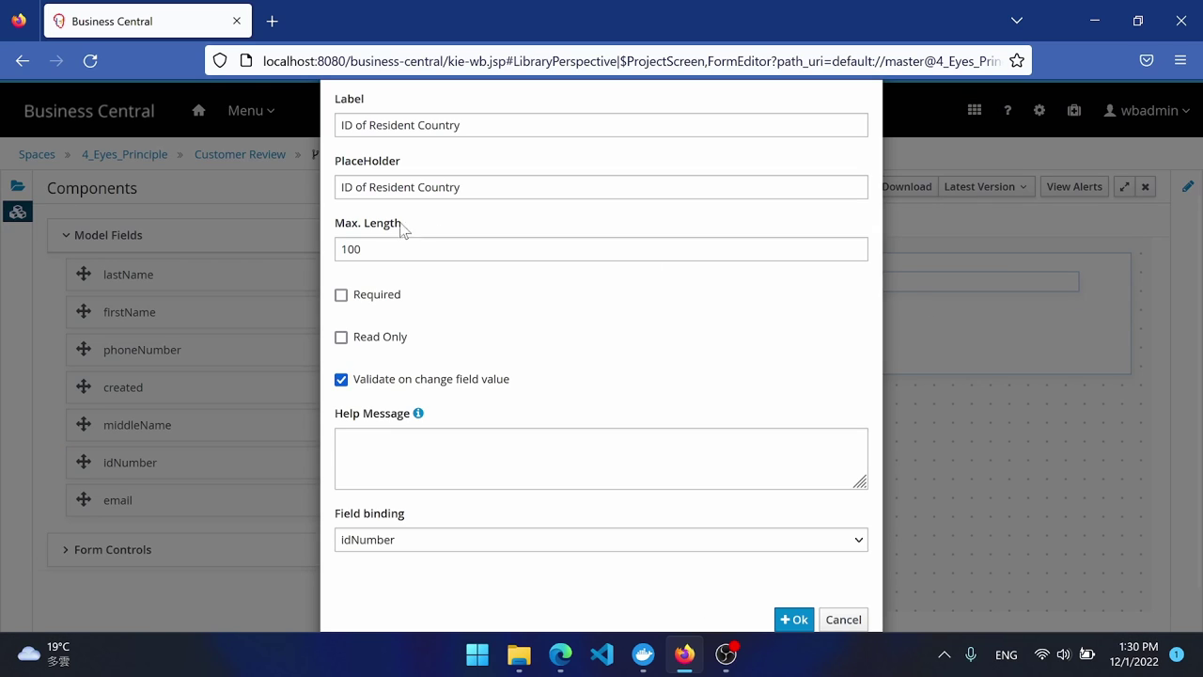
pyautogui.click(794, 619)
pyautogui.moveTo(116, 313); pyautogui.dragTo(564, 376)
pyautogui.click(794, 620)
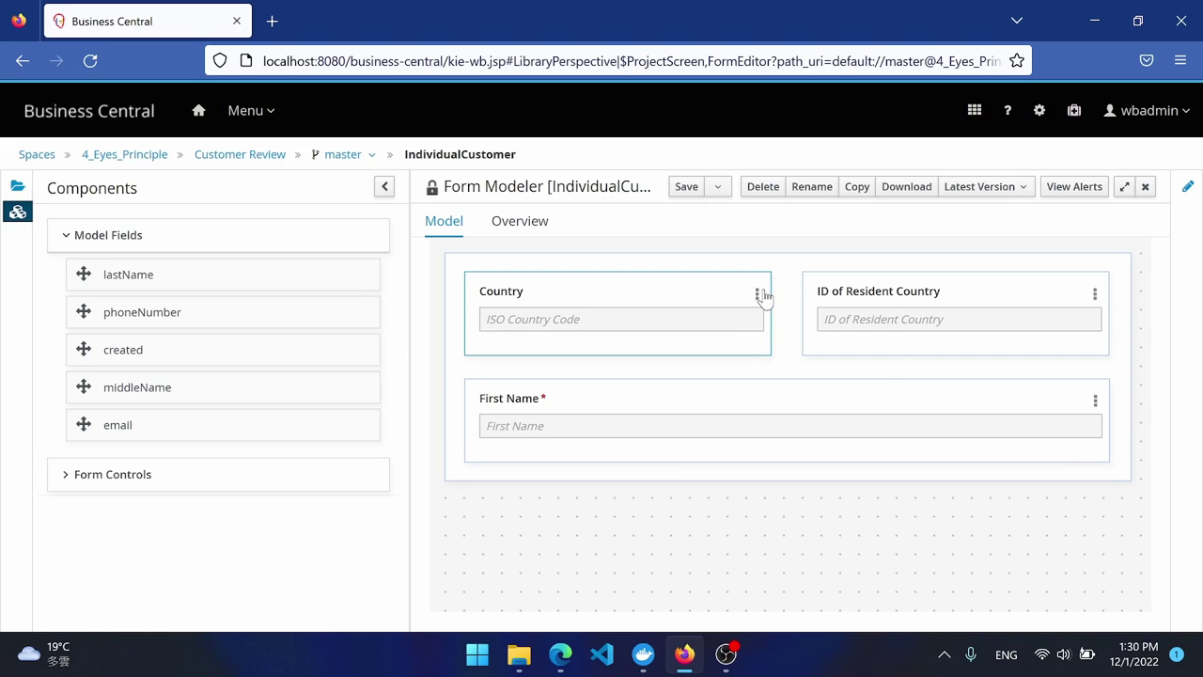
# Make the Country and ID of Resident Country fields required.
pyautogui.click(758, 294)
pyautogui.click(759, 333)
pyautogui.click(342, 295)
pyautogui.click(794, 619)
pyautogui.click(1095, 295)
pyautogui.click(1097, 333)
pyautogui.click(342, 295)
pyautogui.click(795, 620)
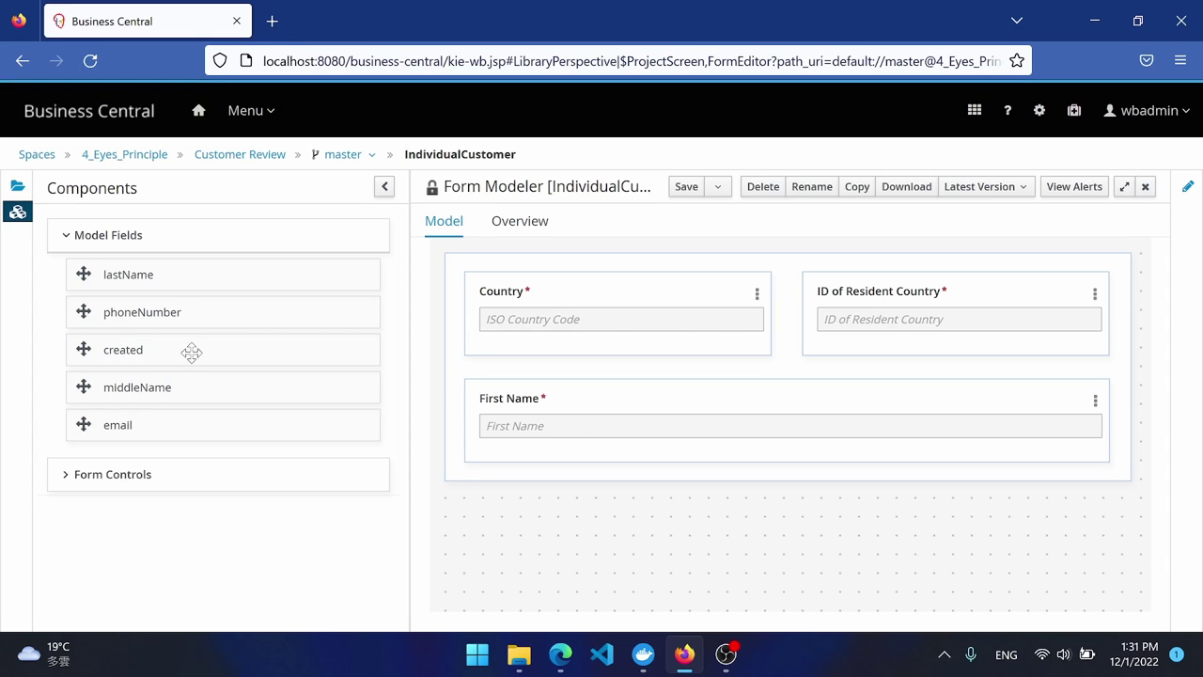
# Add the Middle Name, Last Name and Phone Number fields.
pyautogui.moveTo(132, 388); pyautogui.dragTo(1107, 423)
pyautogui.moveTo(310, 275); pyautogui.dragTo(1119, 423)
pyautogui.click(794, 619)
pyautogui.moveTo(151, 277); pyautogui.dragTo(565, 489)
pyautogui.click(795, 619)
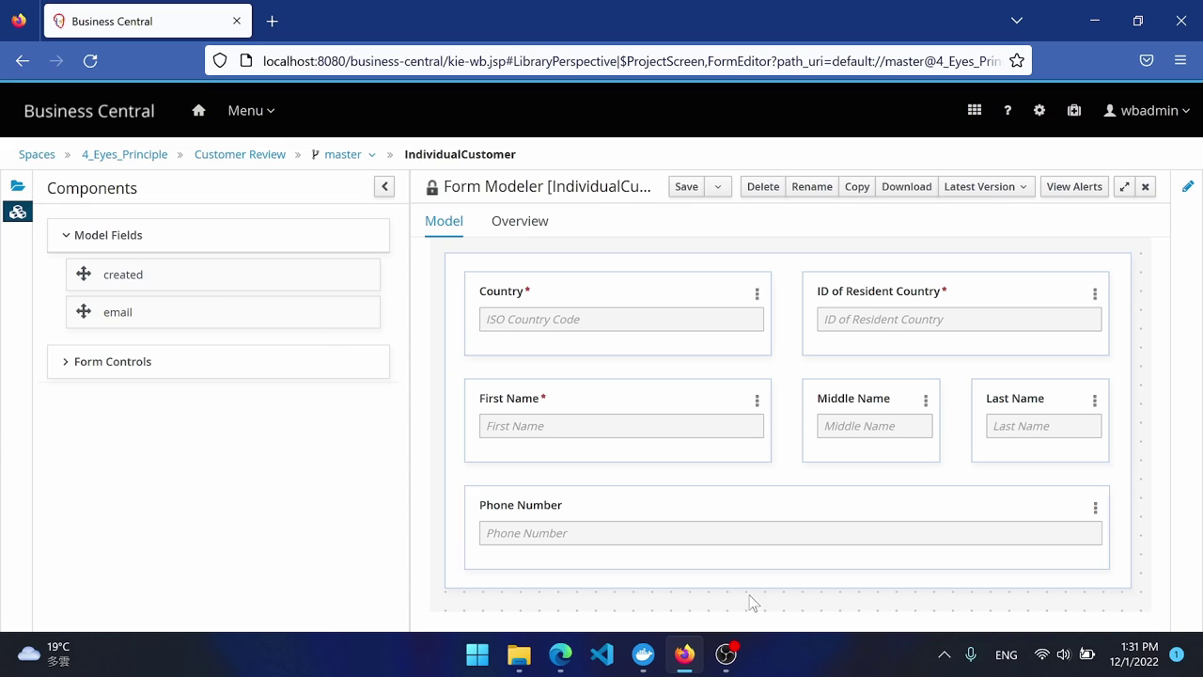
# Set the Phone Number field's max length to 15.
pyautogui.click(1096, 508)
pyautogui.click(1096, 546)
pyautogui.doubleClick(373, 250)
pyautogui.write('15')
pyautogui.click(464, 187)
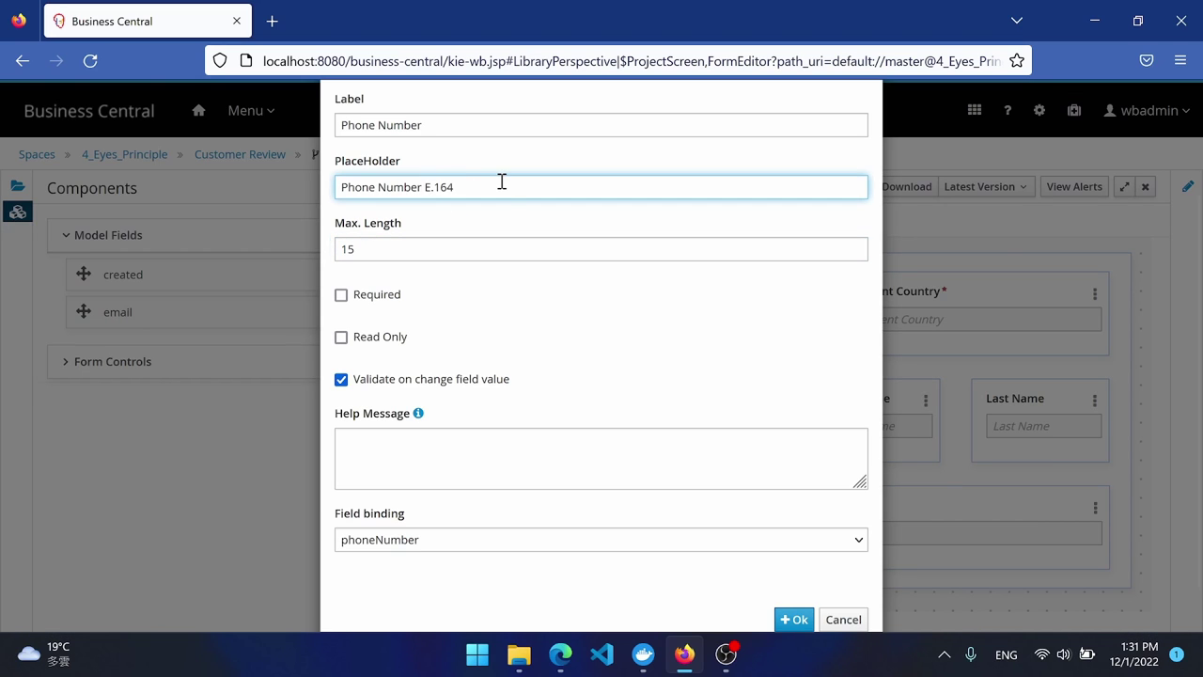
pyautogui.click(794, 619)
# Add E-mail with max length 320 and the Created field, then save the form.
pyautogui.moveTo(118, 311); pyautogui.dragTo(1046, 516)
pyautogui.doubleClick(401, 250)
pyautogui.write('320')
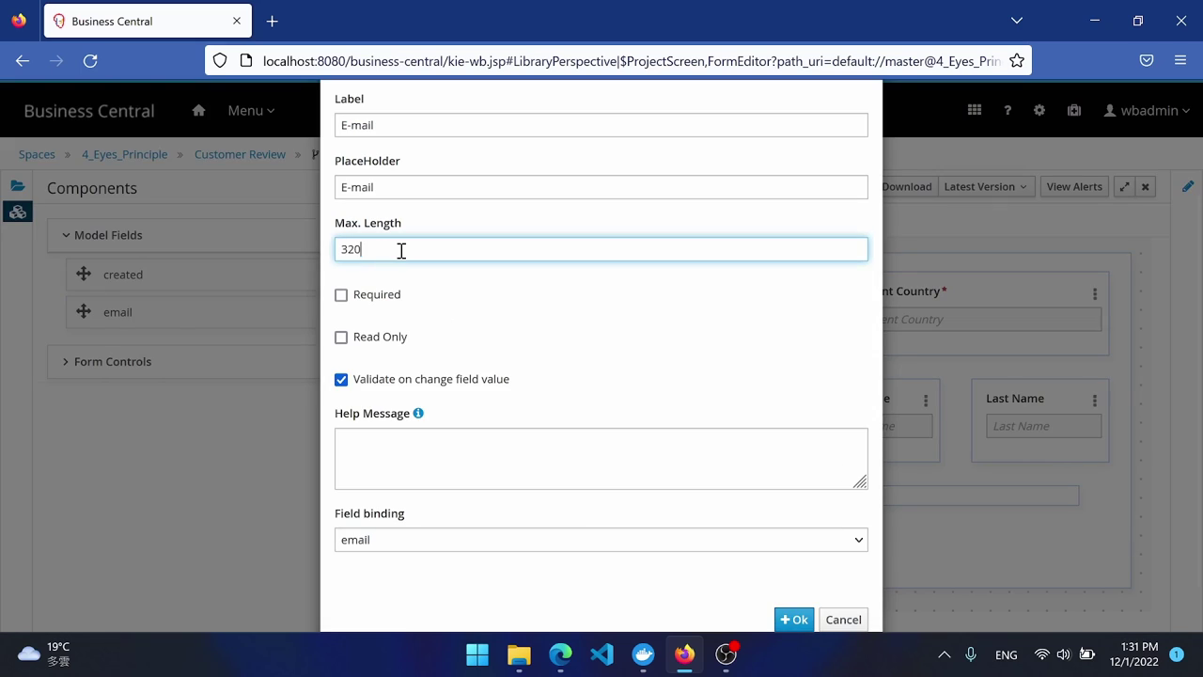
pyautogui.click(795, 620)
pyautogui.moveTo(118, 274); pyautogui.dragTo(592, 578)
pyautogui.click(794, 620)
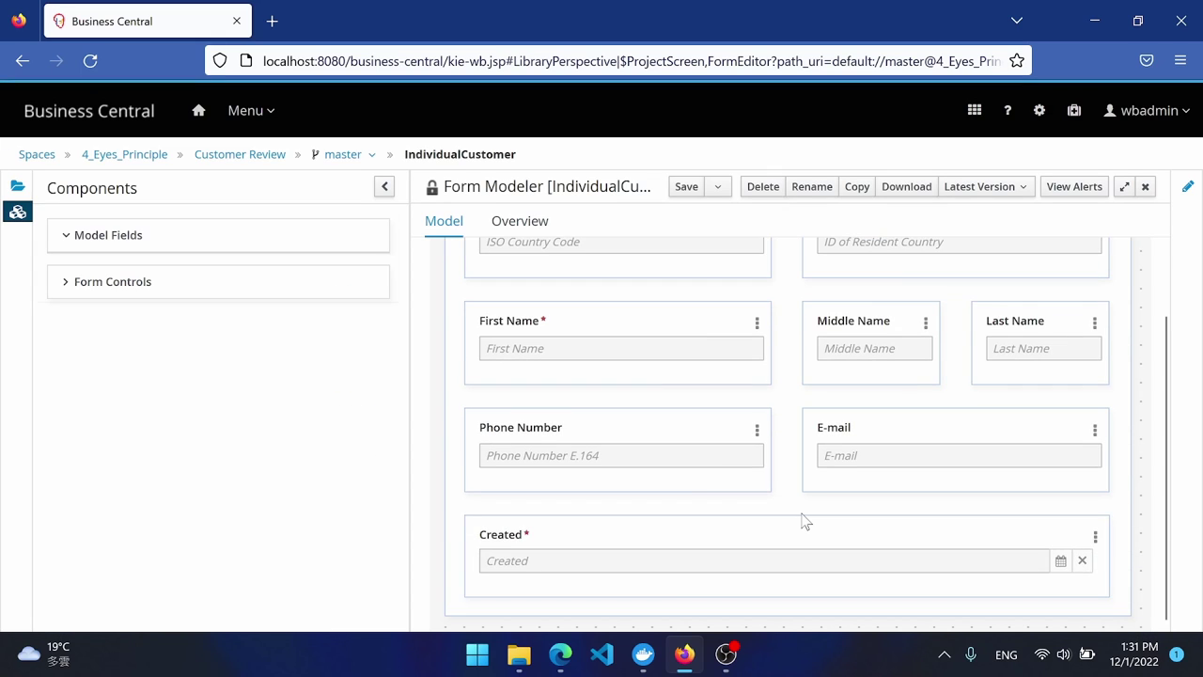
pyautogui.click(679, 188)
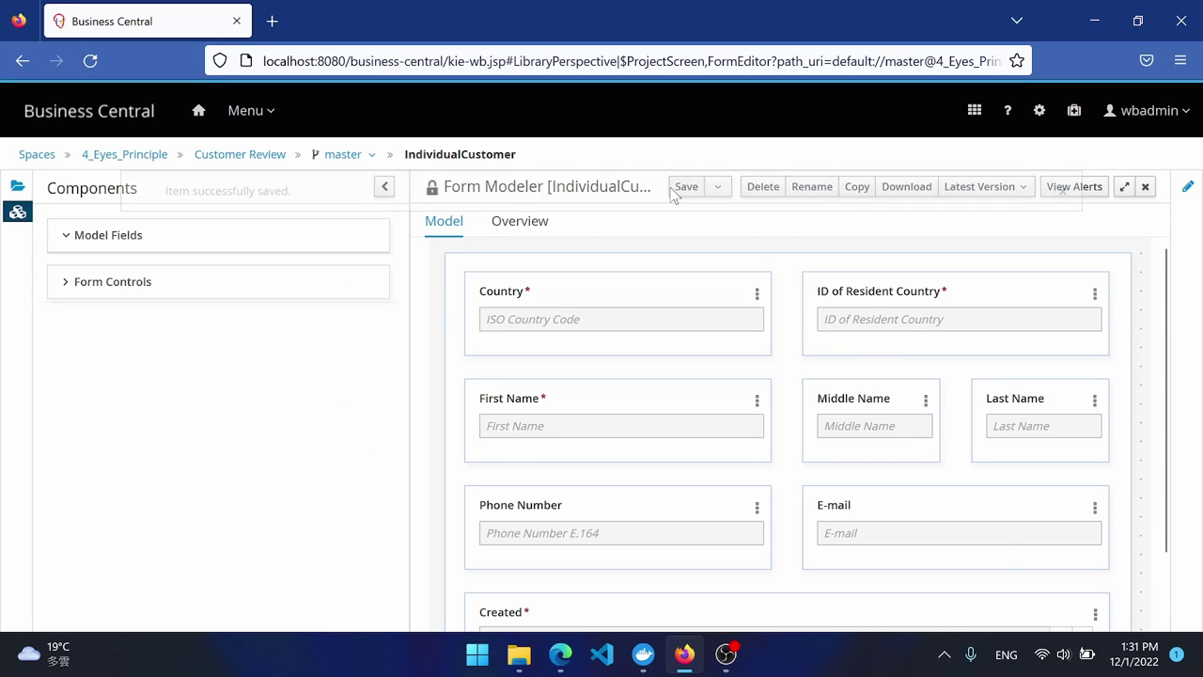
# From the Customer Review assets, start a new form named IndividualCustomerReviewInit.
pyautogui.click(258, 162)
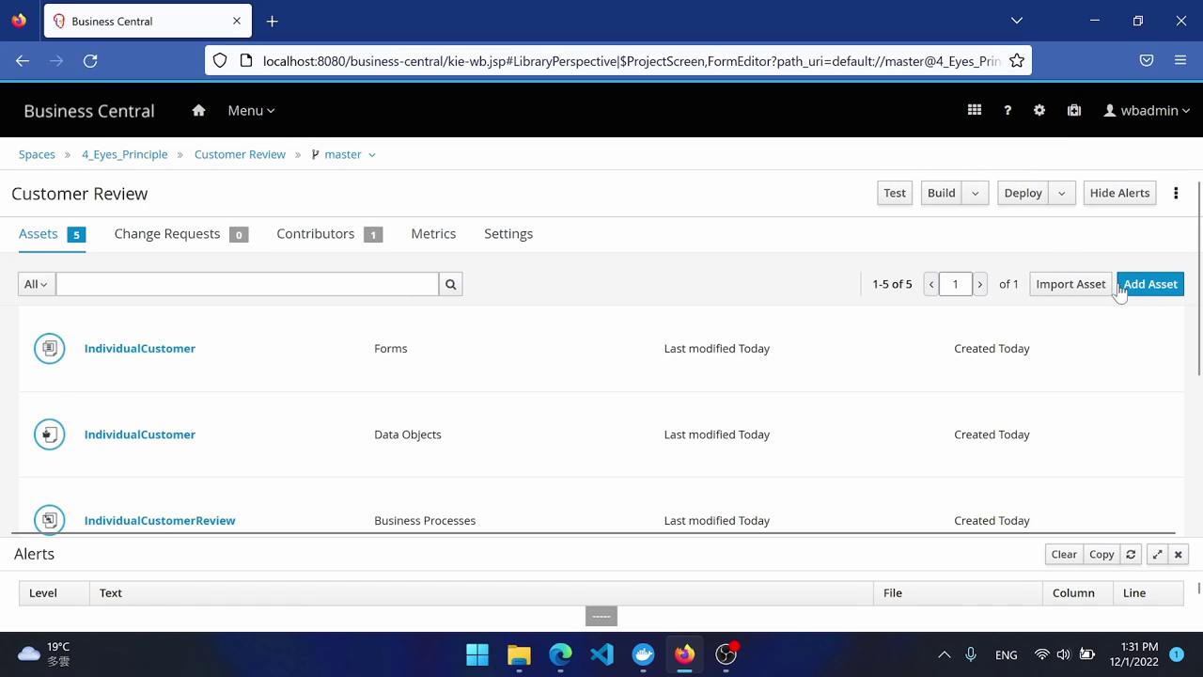
pyautogui.click(1123, 288)
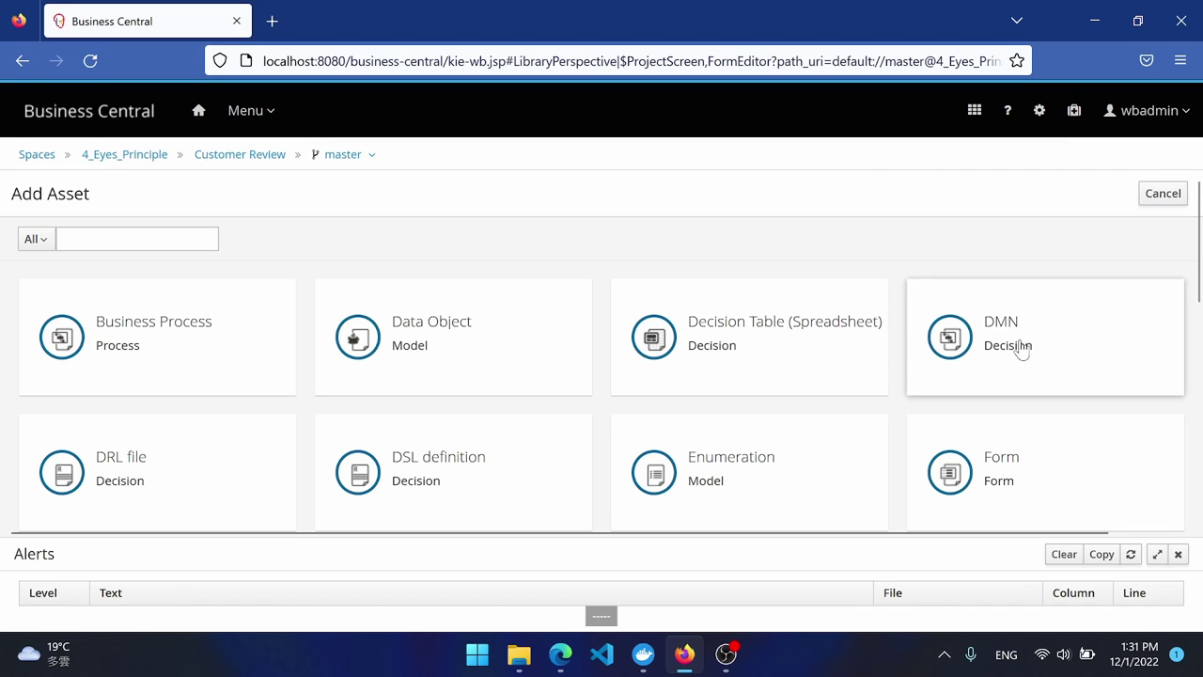
pyautogui.click(1025, 464)
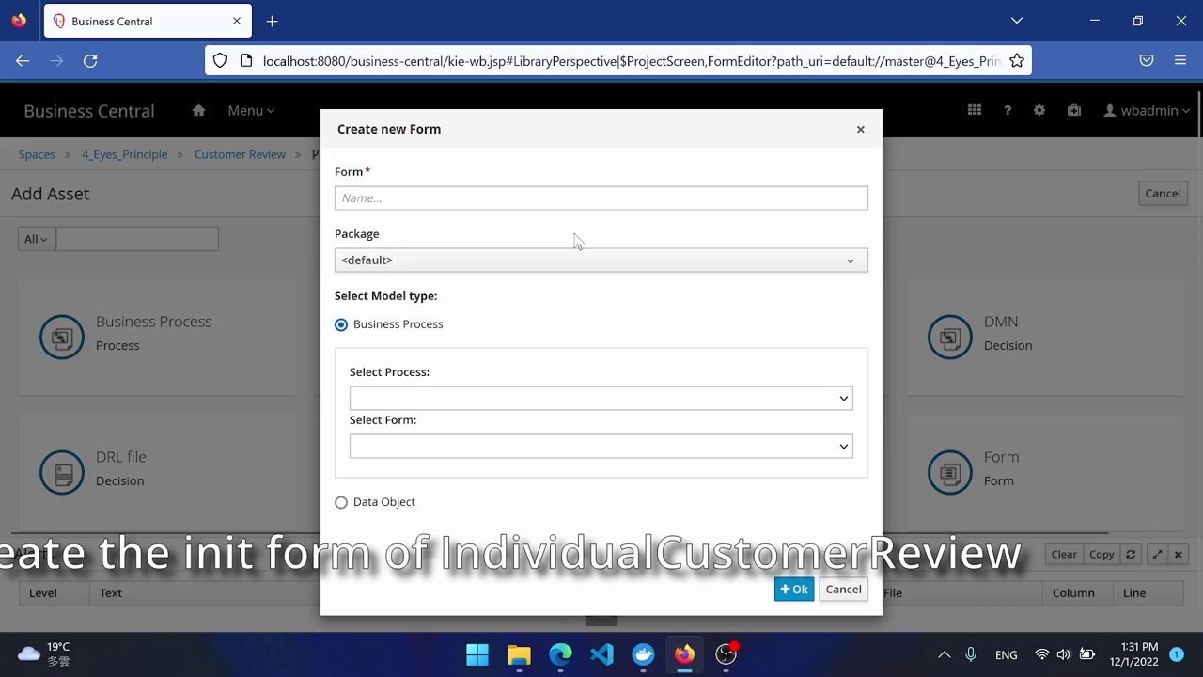
pyautogui.click(550, 203)
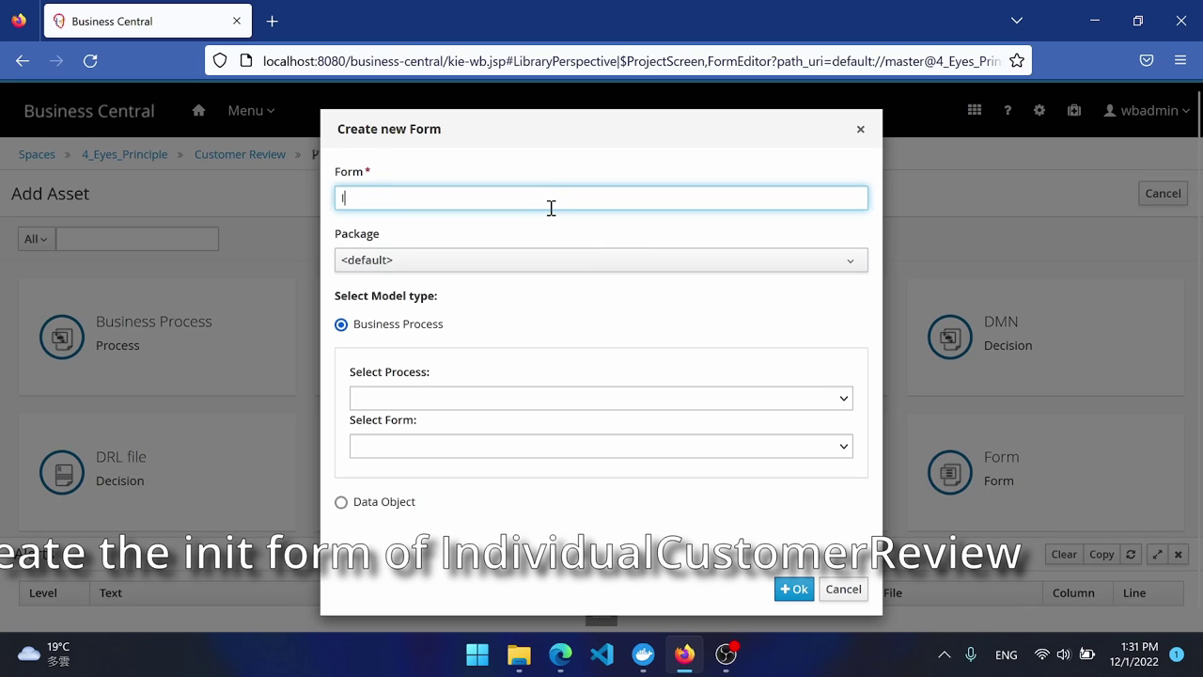
pyautogui.write('IndividualCusto')
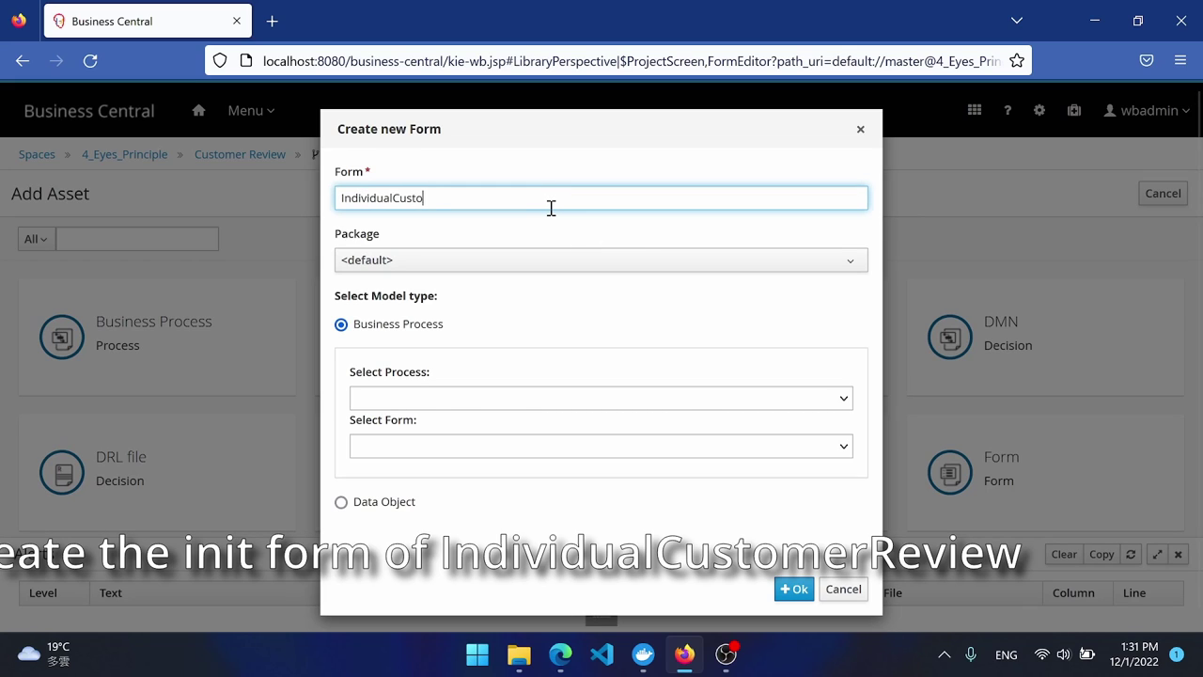
pyautogui.write('merReview')
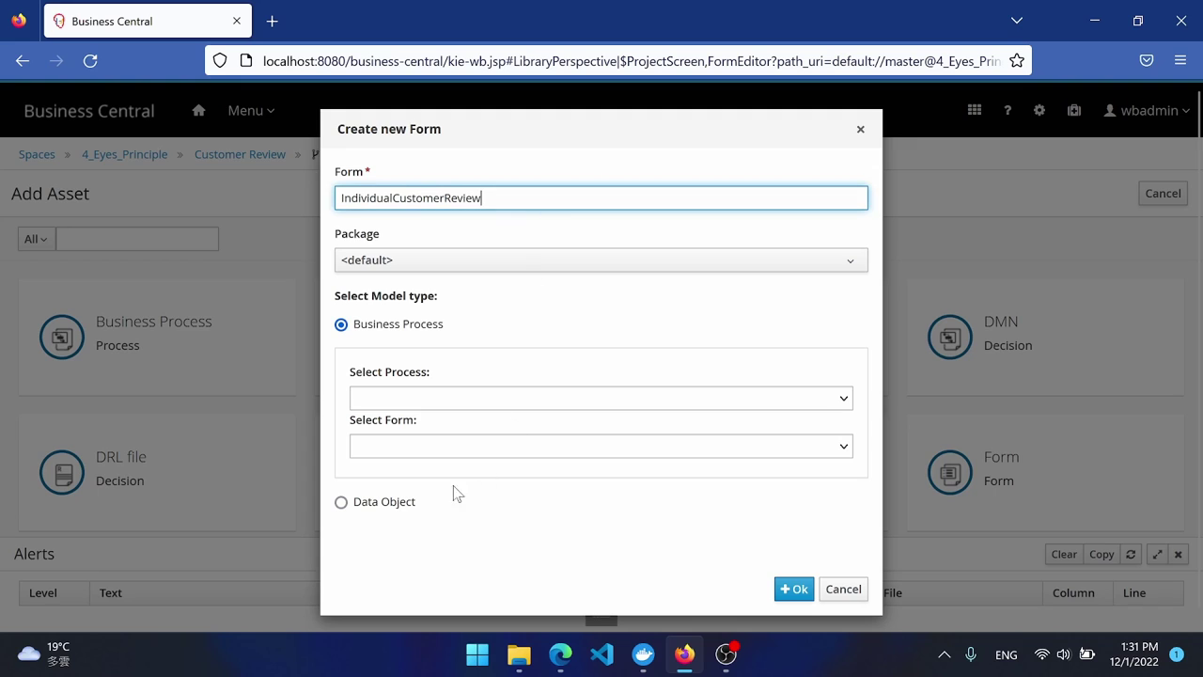
# Base it on the IndividualCustomerReview data object and create the form.
pyautogui.click(380, 504)
pyautogui.click(430, 436)
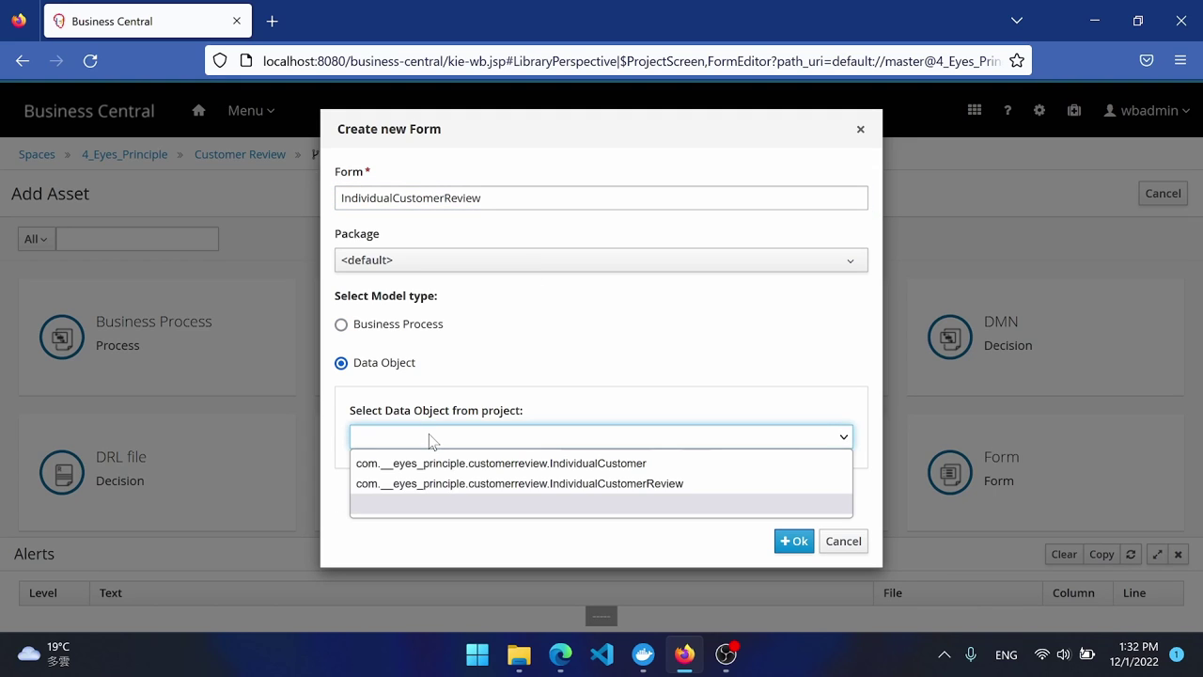
pyautogui.click(468, 484)
pyautogui.click(542, 209)
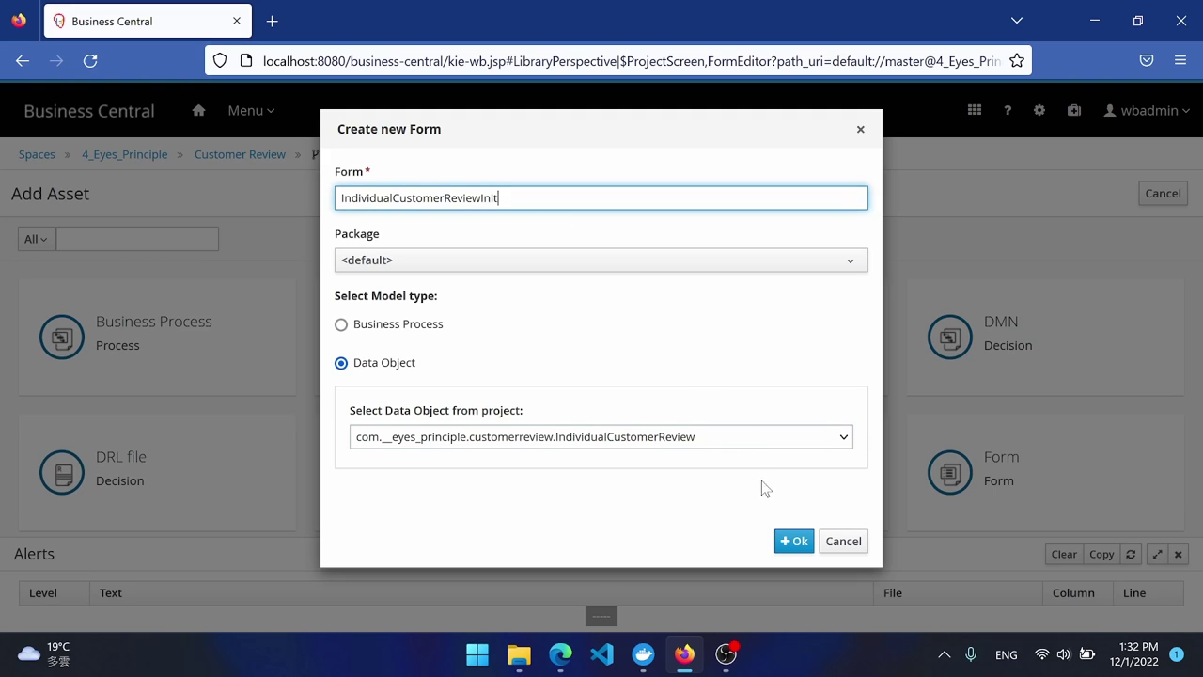
pyautogui.click(797, 544)
# Add a required Customer subform nesting IndividualCustomer, save, and return to the project assets.
pyautogui.click(161, 243)
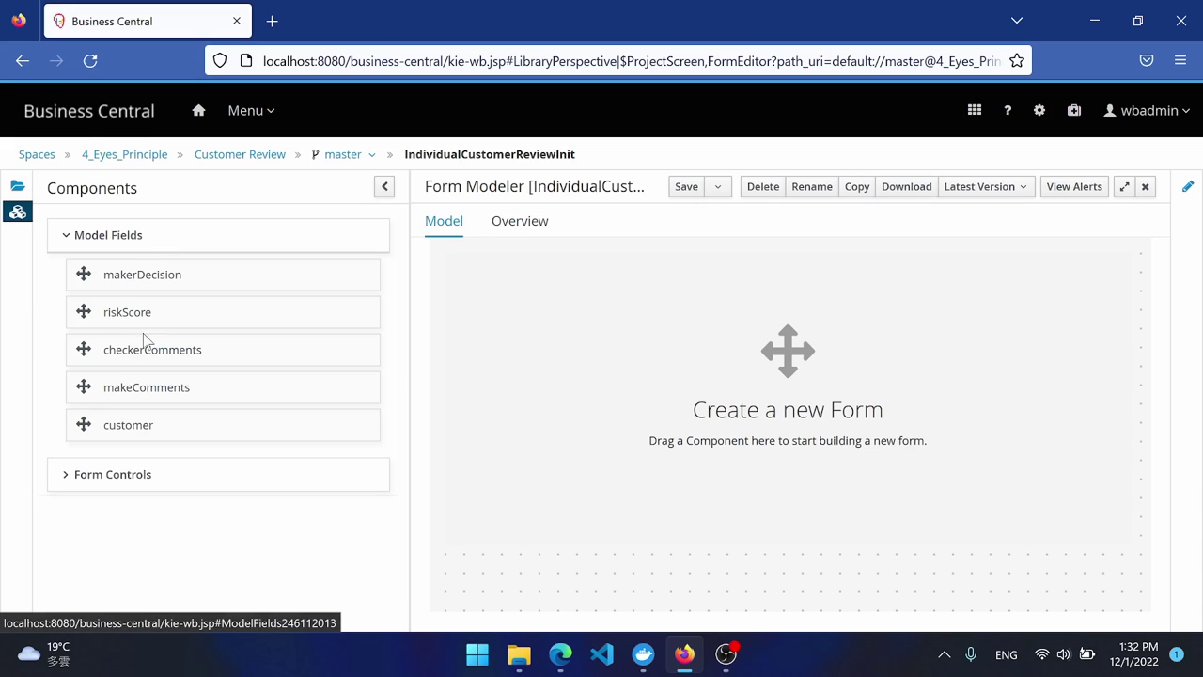
pyautogui.moveTo(145, 423); pyautogui.dragTo(659, 297)
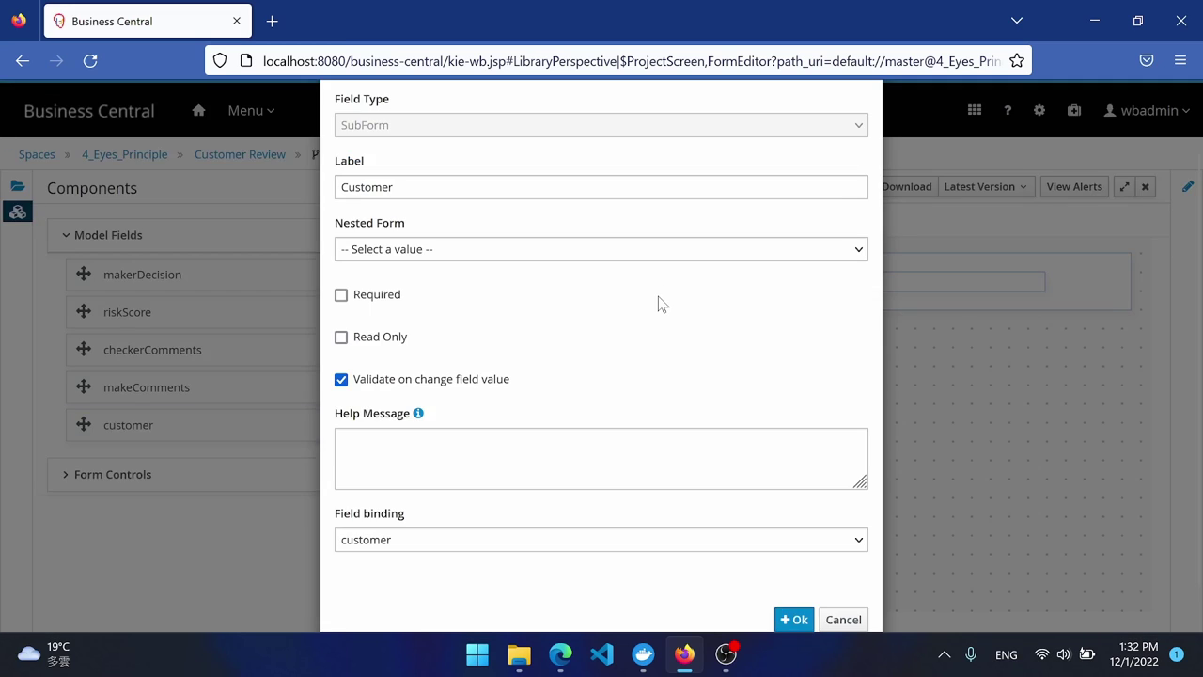
pyautogui.click(457, 251)
pyautogui.click(449, 297)
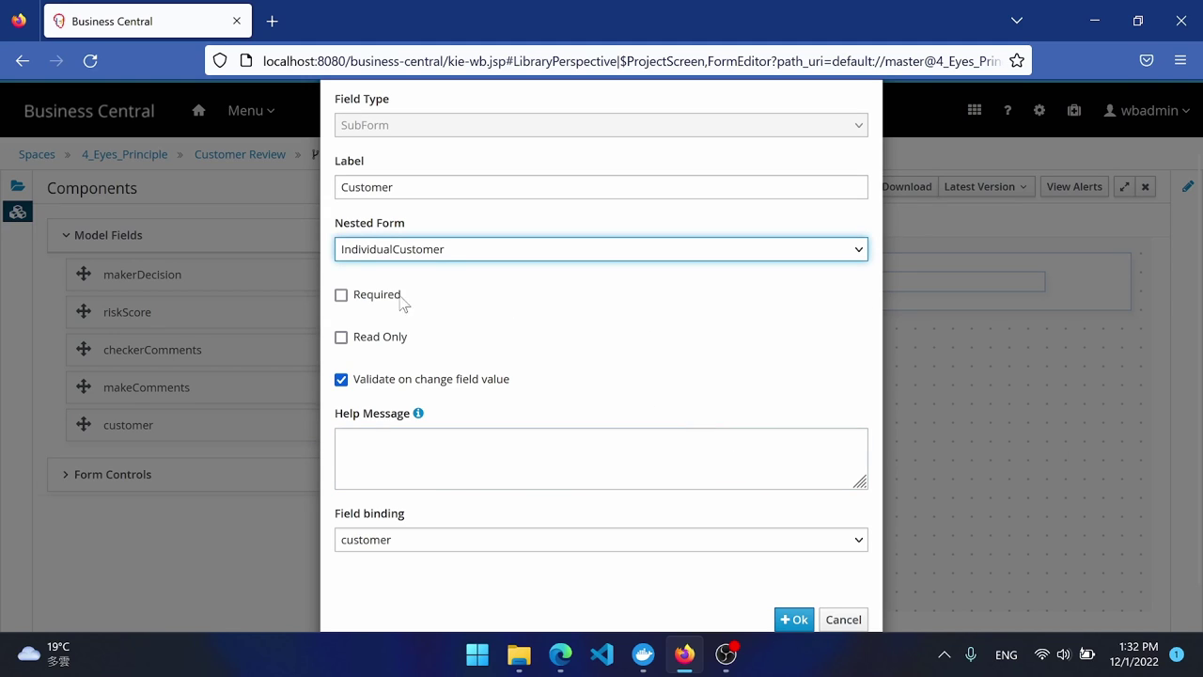
pyautogui.click(341, 294)
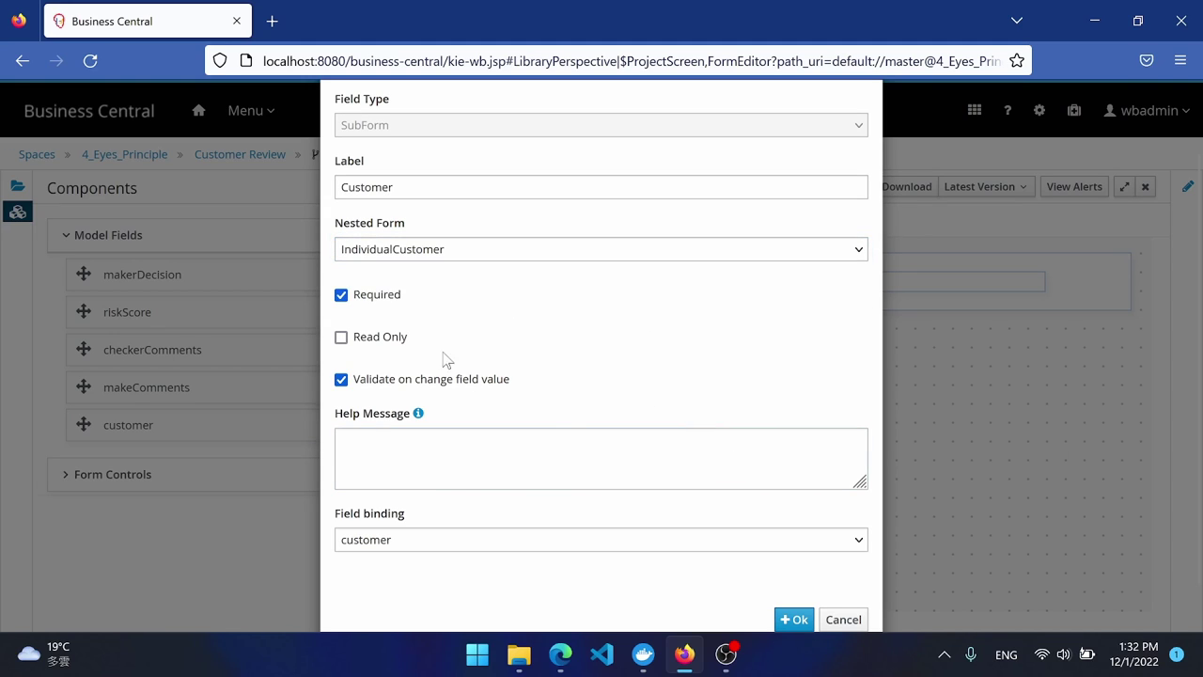
pyautogui.click(794, 621)
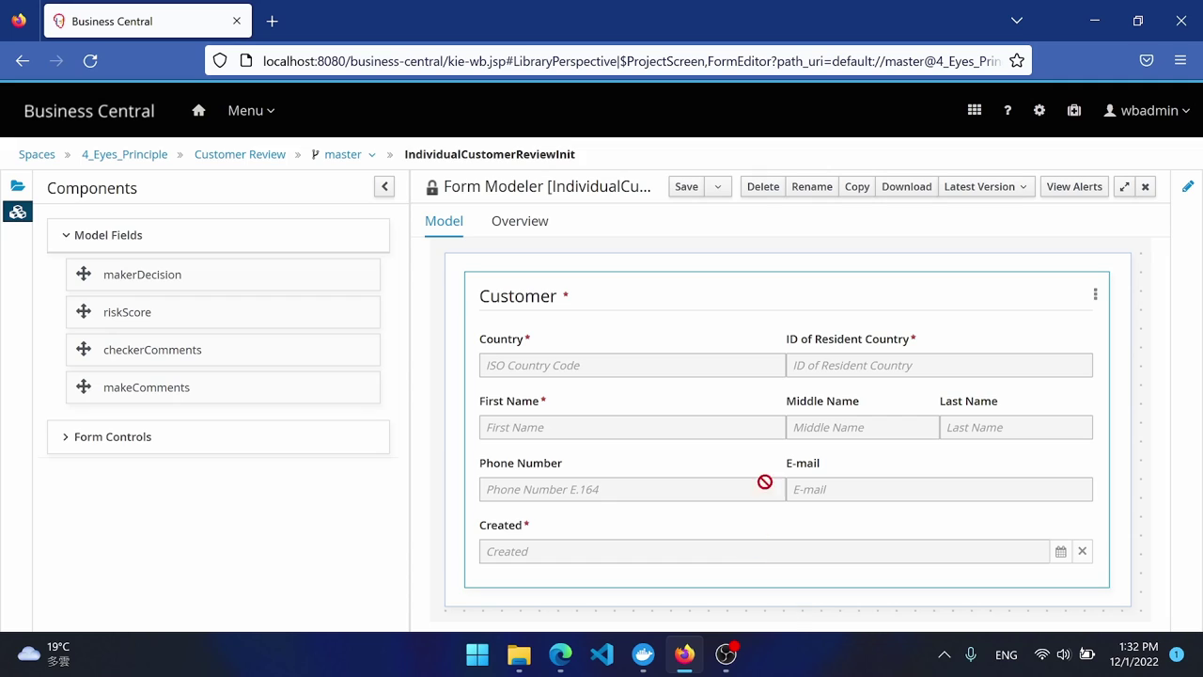
pyautogui.click(687, 187)
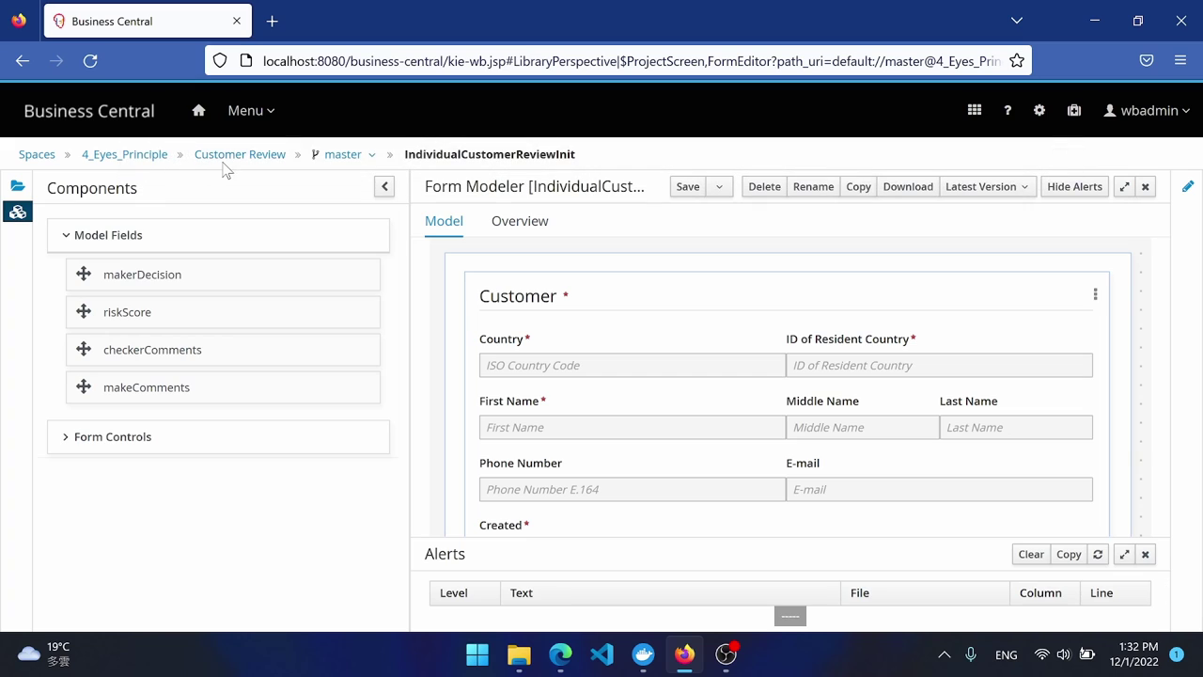
pyautogui.click(224, 156)
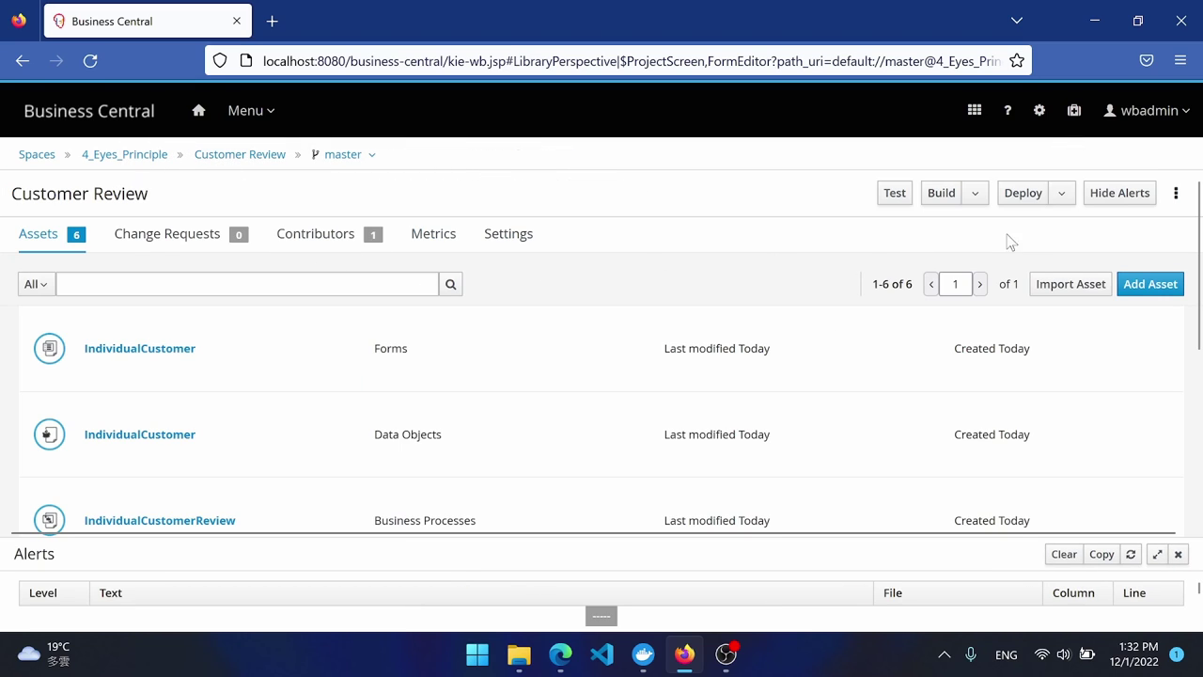
# Start form IndividualCustomerReviewMakerForm based on the IndividualCustomerReview data object.
pyautogui.click(1152, 286)
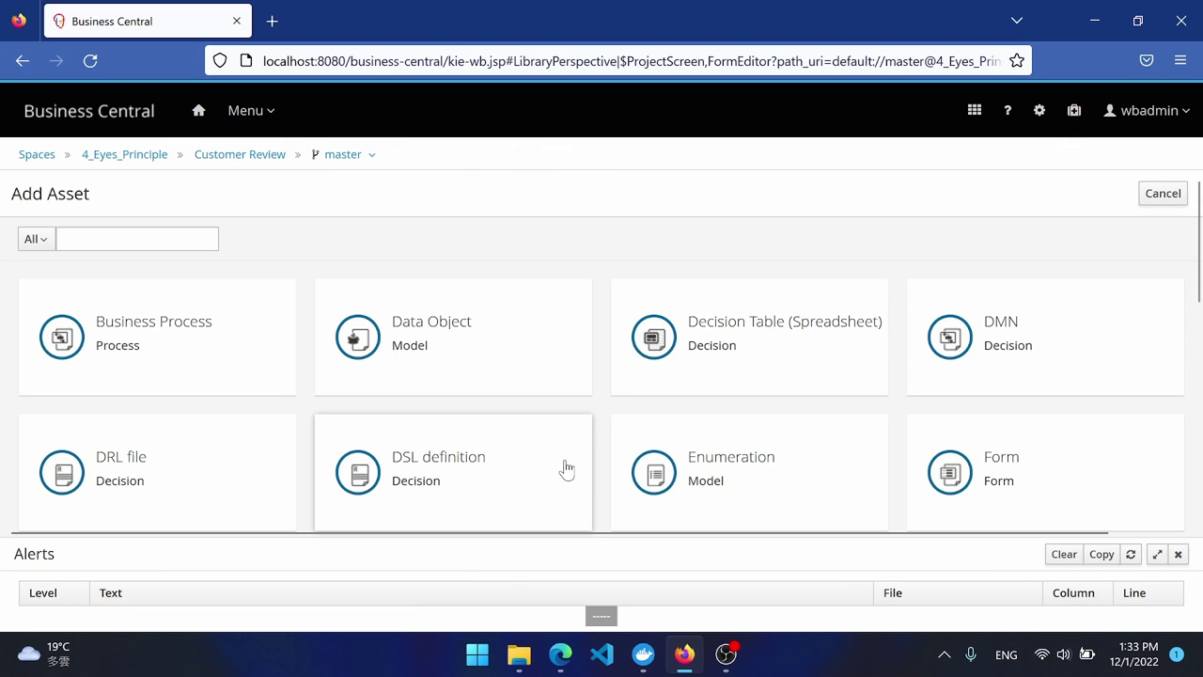
pyautogui.click(959, 475)
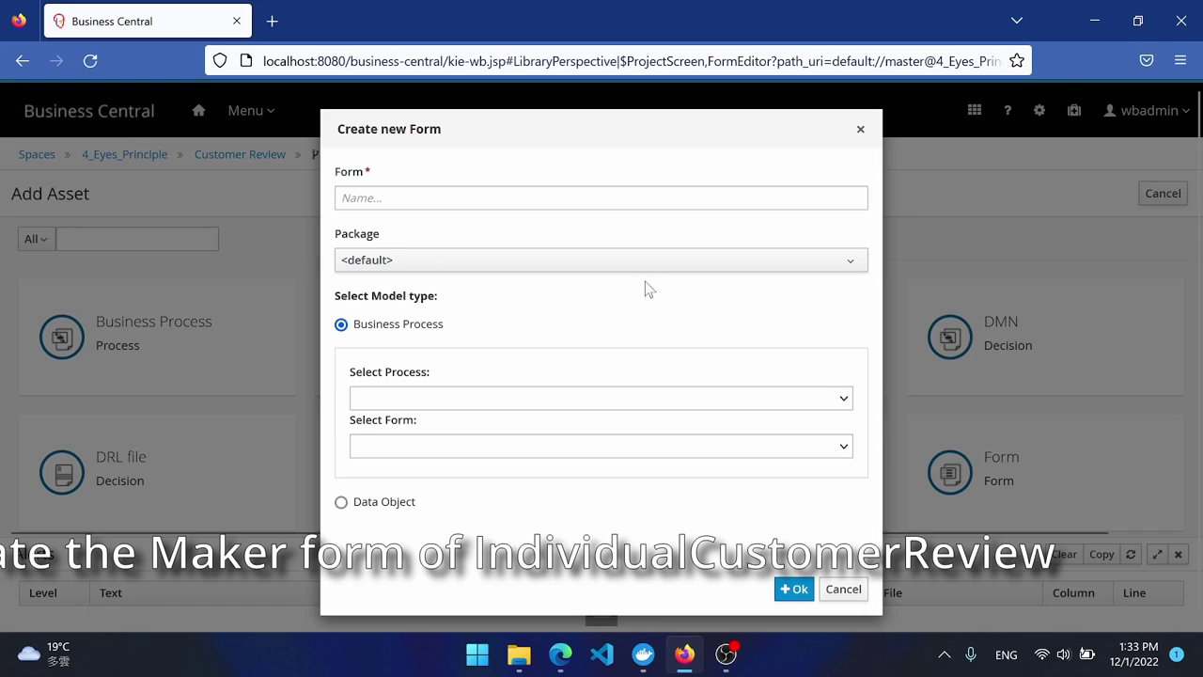
pyautogui.click(431, 197)
pyautogui.write('IndividualCustomerReviewMakerForm')
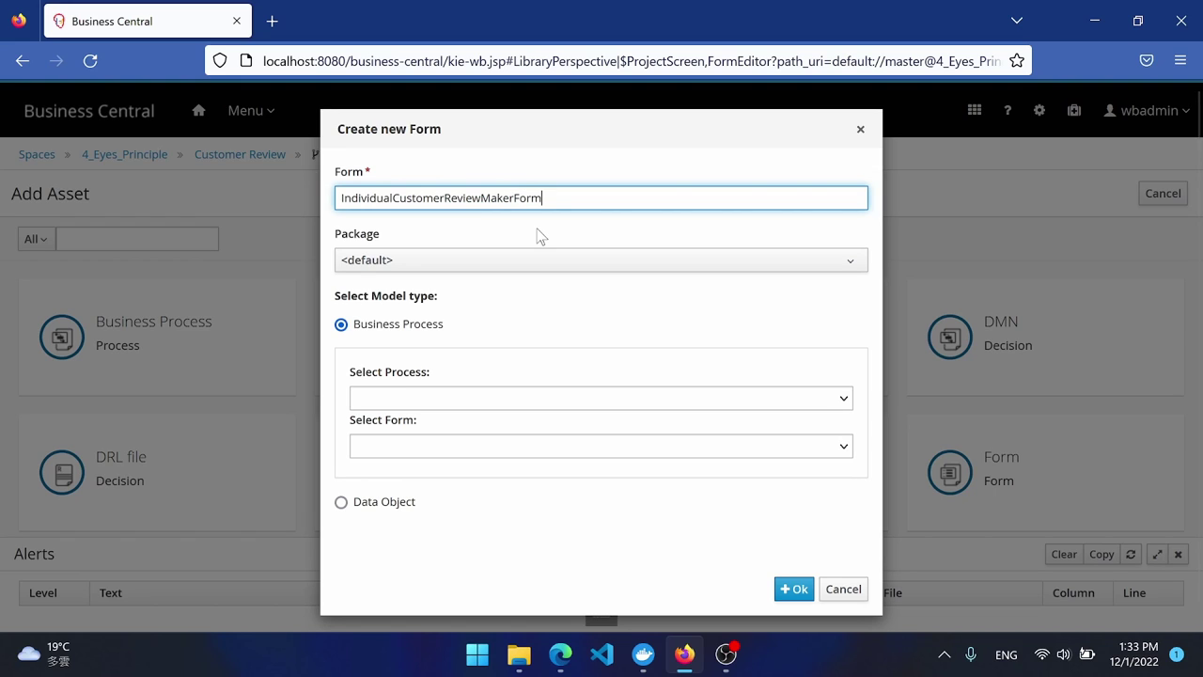
pyautogui.click(378, 505)
pyautogui.click(486, 438)
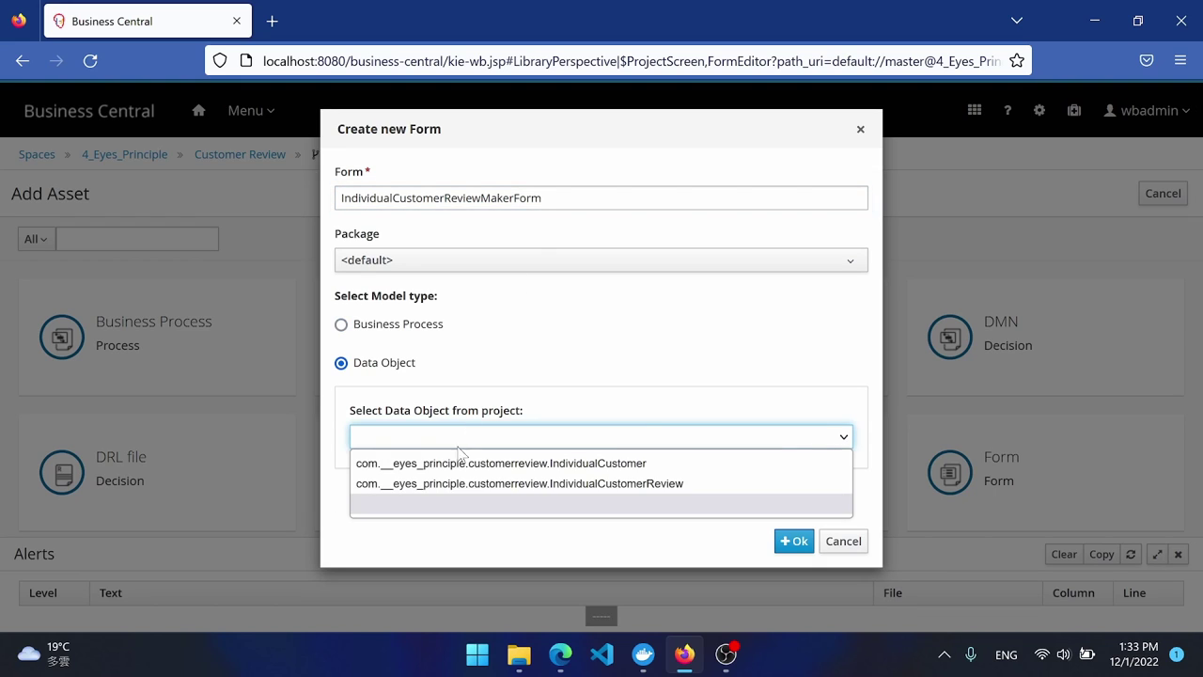
pyautogui.click(461, 490)
# Create the Maker form with a read-only customer subform nesting IndividualCustomer.
pyautogui.click(794, 541)
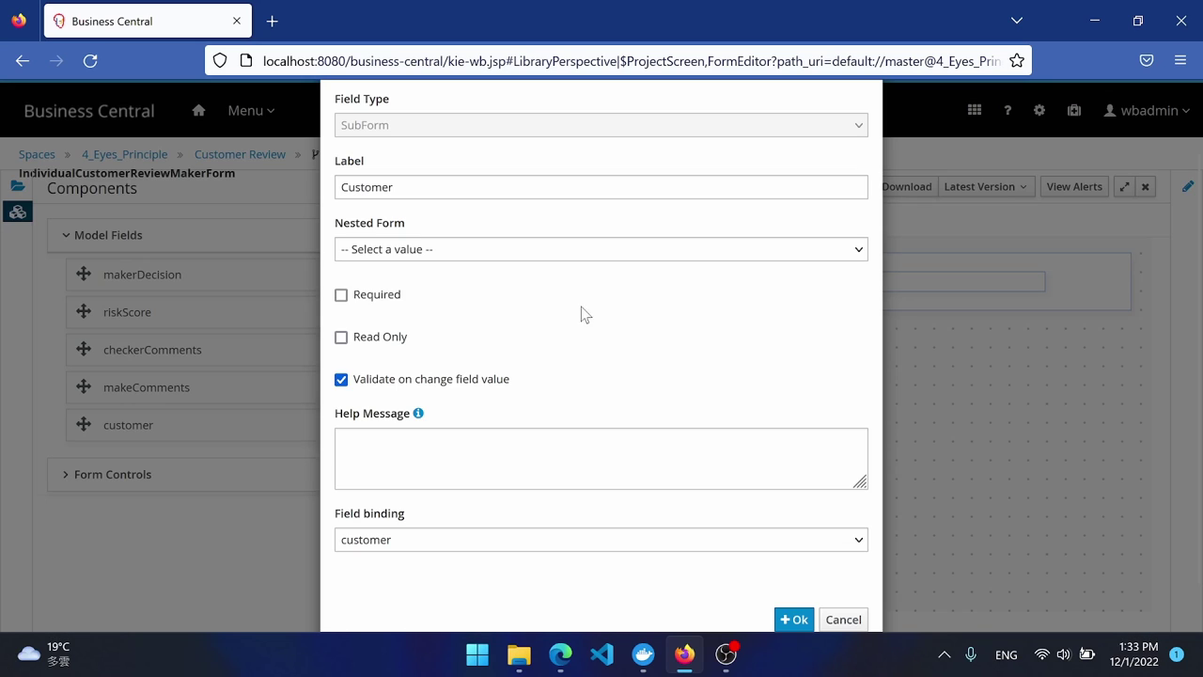
pyautogui.click(602, 249)
pyautogui.click(393, 310)
pyautogui.click(377, 337)
pyautogui.click(795, 619)
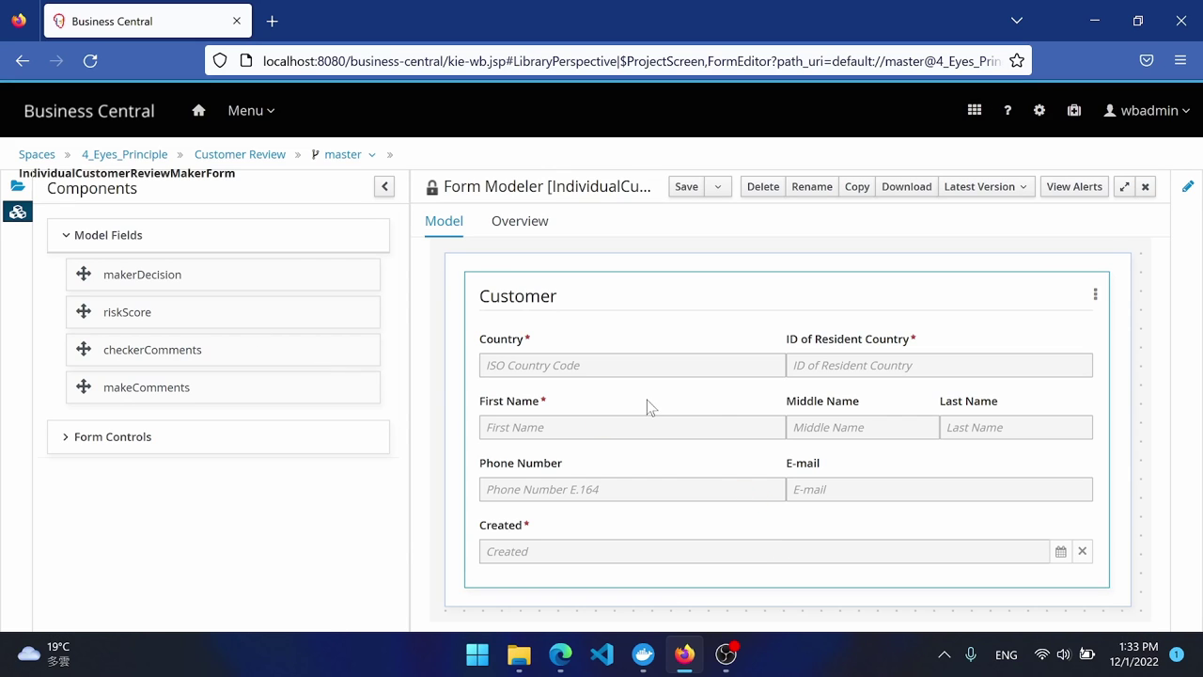
# Add a required makerDecision field labelled 'Approve or not'.
pyautogui.moveTo(151, 276); pyautogui.dragTo(597, 590)
pyautogui.click(341, 294)
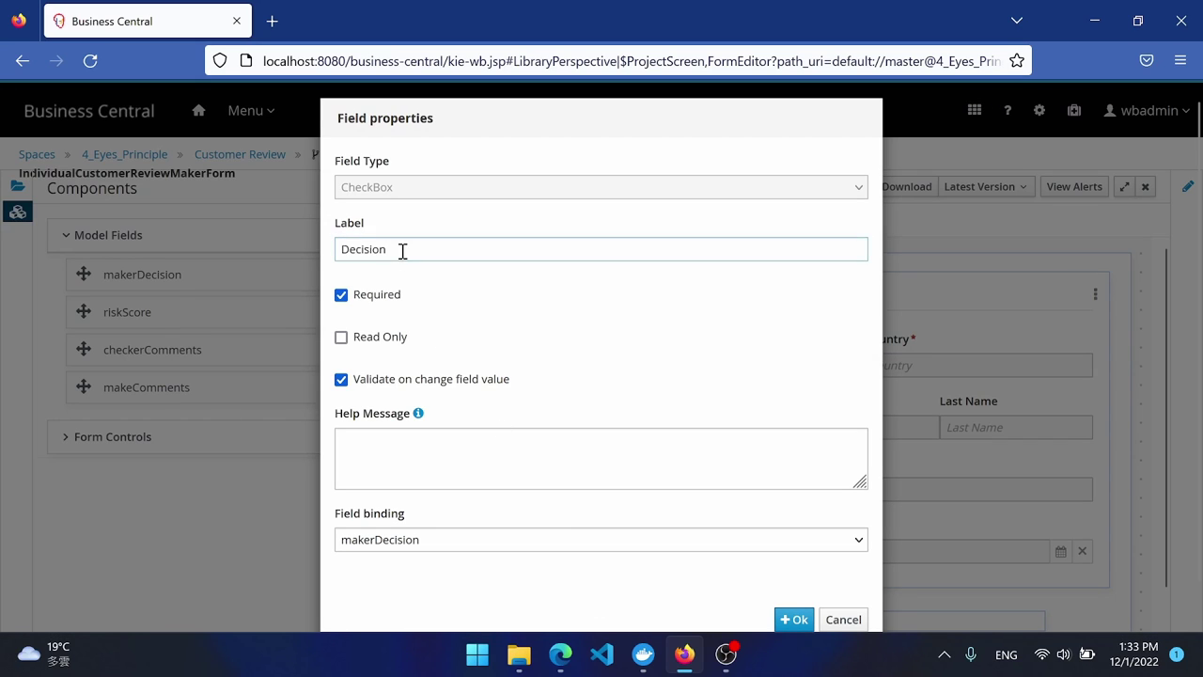
pyautogui.tripleClick(429, 246)
pyautogui.write('Approve or not')
pyautogui.click(794, 619)
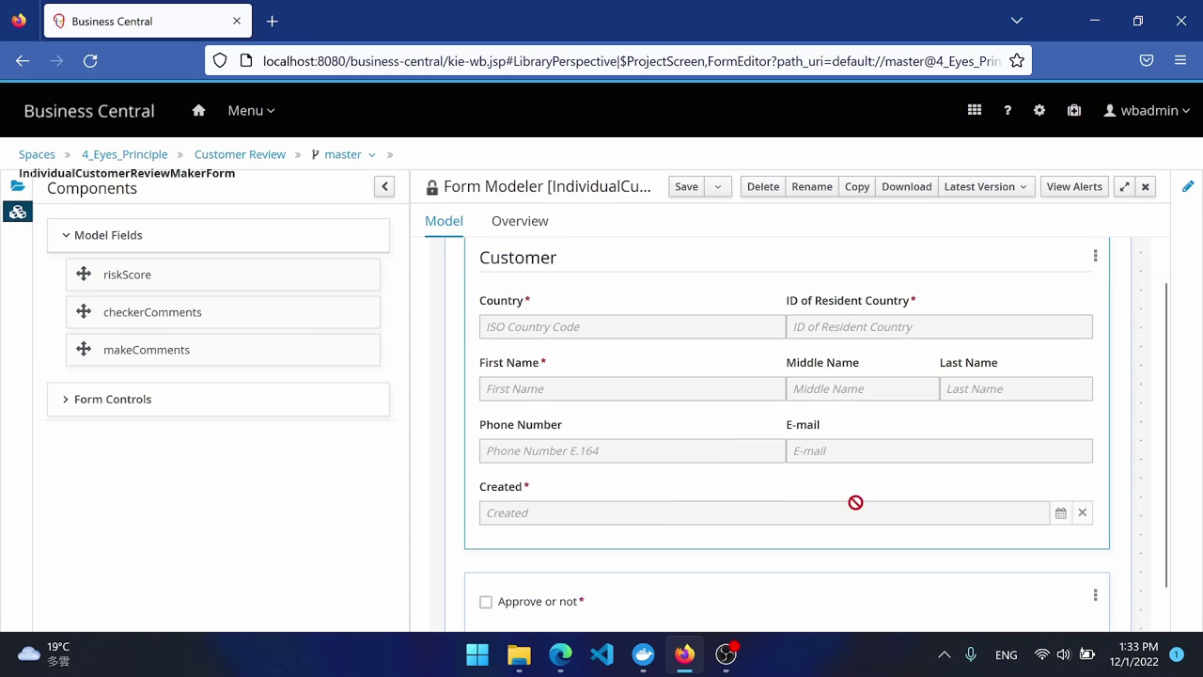
pyautogui.scroll(-1, 855, 502)
pyautogui.moveTo(153, 348); pyautogui.dragTo(987, 562)
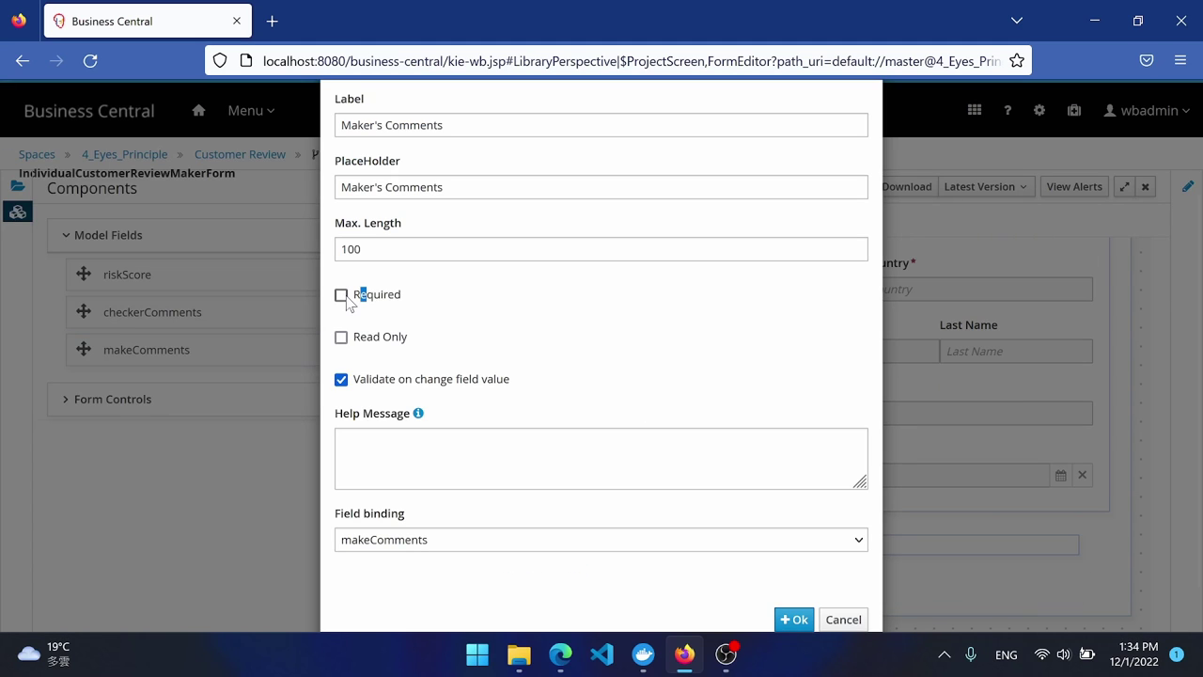
pyautogui.press('Escape')
# Add riskScore as a Slider with maximum 100.
pyautogui.moveTo(127, 275); pyautogui.dragTo(1075, 578)
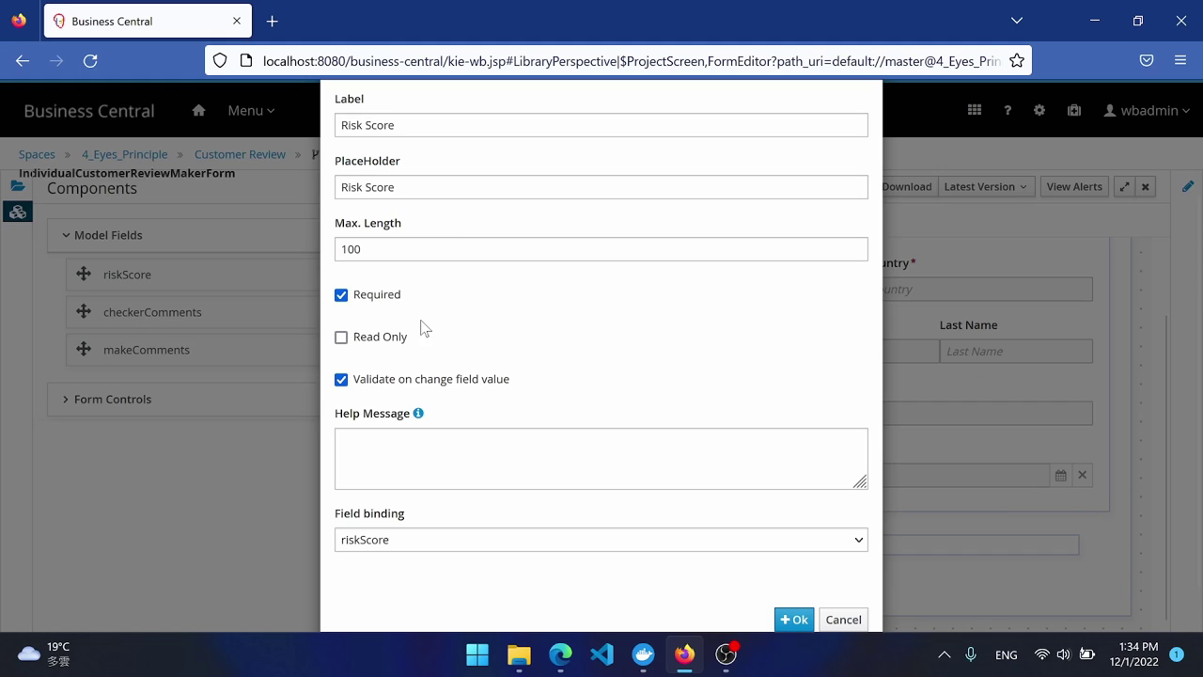
pyautogui.scroll(3, 542, 261)
pyautogui.click(471, 197)
pyautogui.click(465, 285)
pyautogui.click(383, 382)
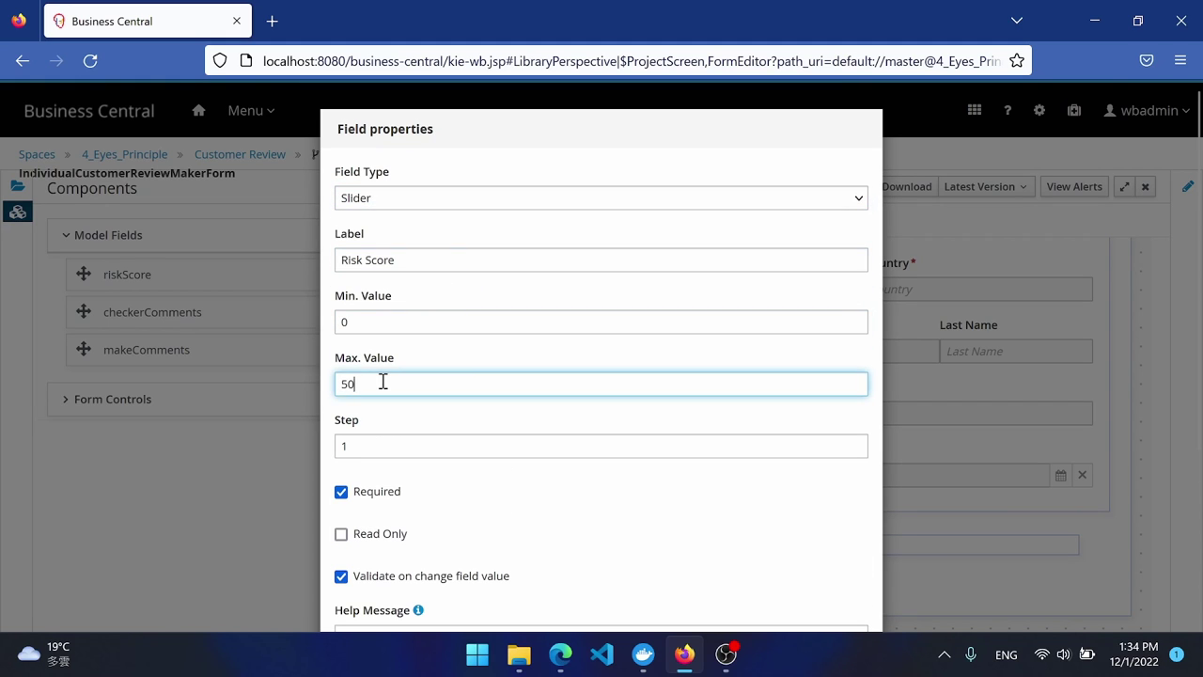
pyautogui.press('BackSpace')
pyautogui.press('BackSpace')
pyautogui.write('100')
pyautogui.press('Return')
# Add a required Maker's Comments text area with 10 rows, save, and return to assets.
pyautogui.moveTo(148, 311); pyautogui.dragTo(747, 585)
pyautogui.click(417, 382)
pyautogui.press('BackSpace')
pyautogui.write('10')
pyautogui.click(341, 429)
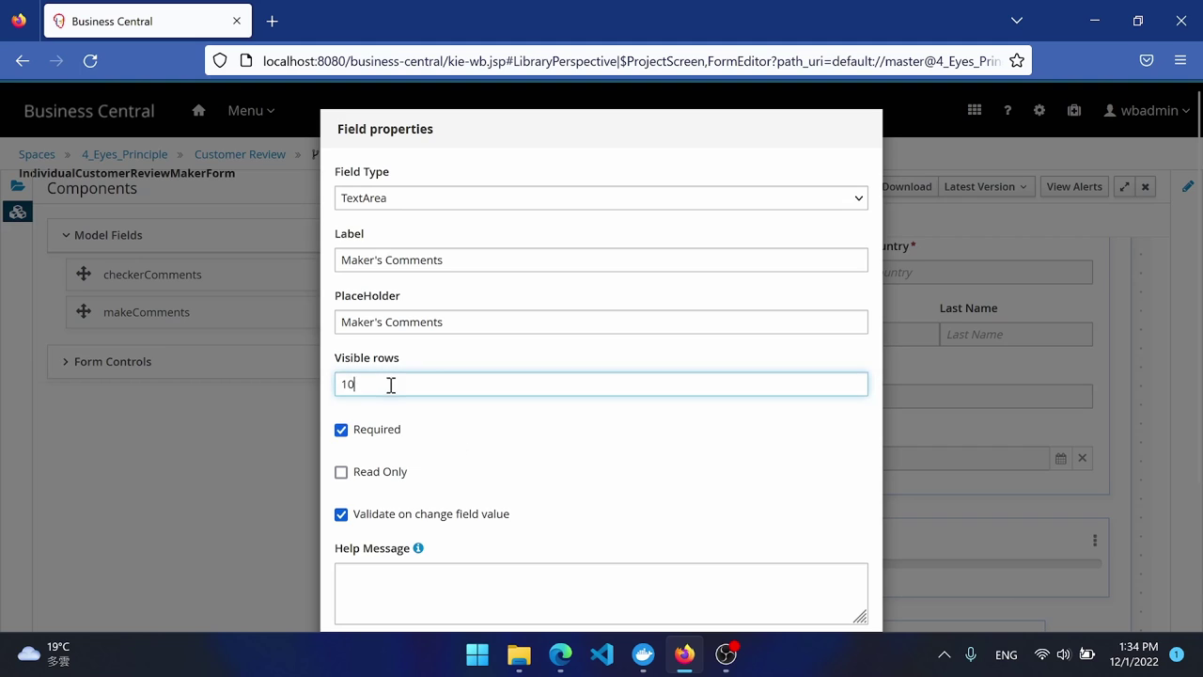
pyautogui.scroll(-3, 390, 385)
pyautogui.click(792, 575)
pyautogui.click(685, 185)
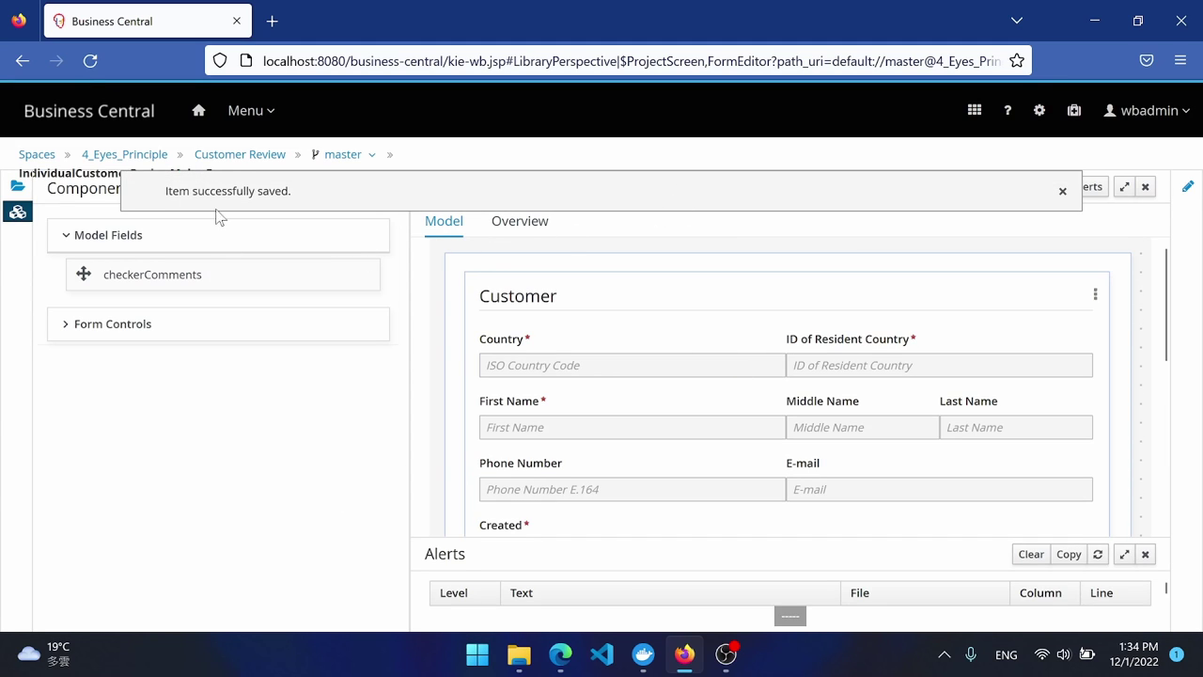
pyautogui.click(233, 158)
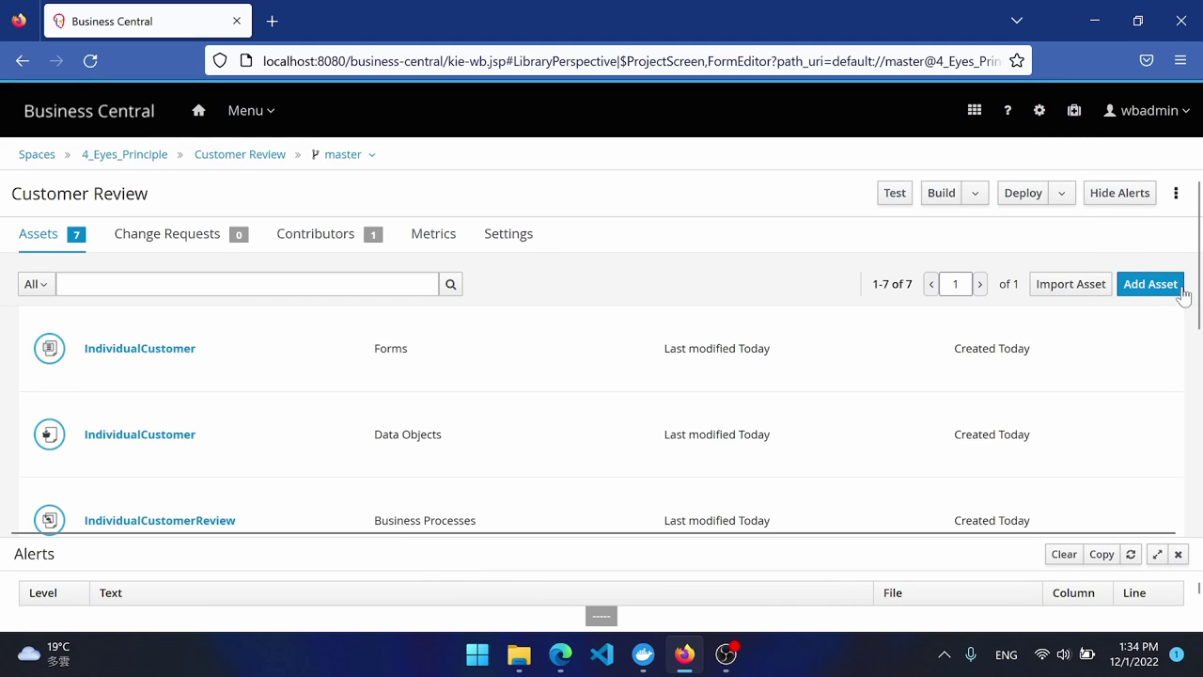
# Start a new form IndividualCustomerReviewCheckerForm in the customerreview package.
pyautogui.click(1159, 290)
pyautogui.click(990, 457)
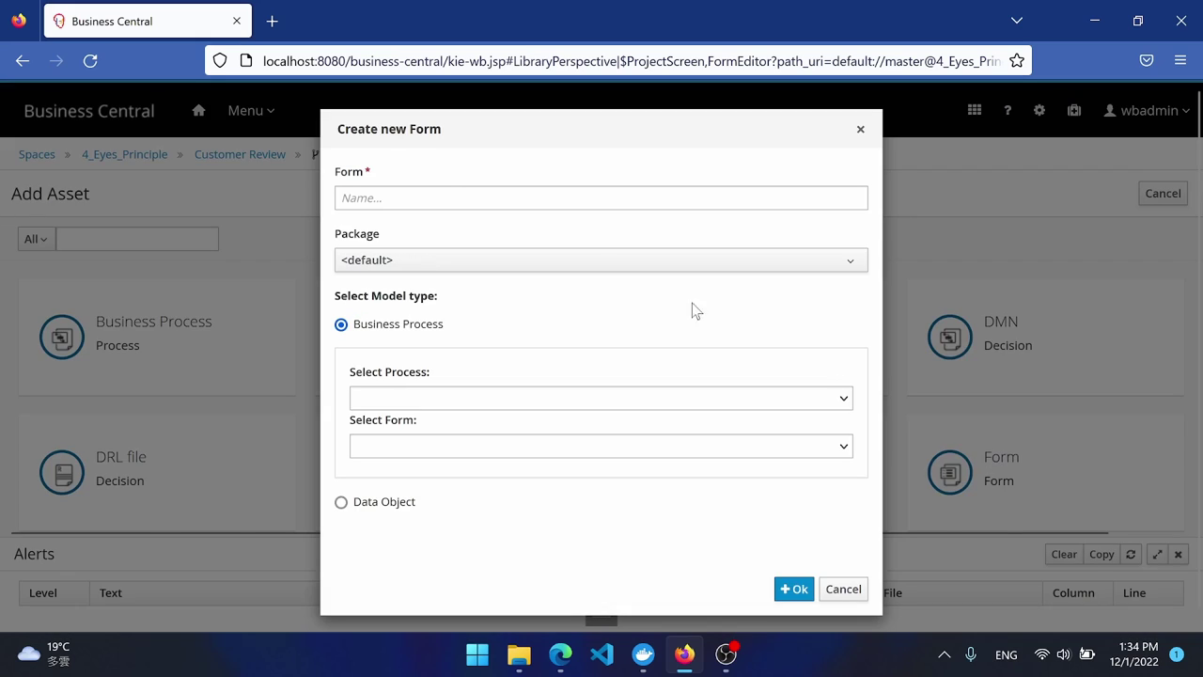
pyautogui.click(467, 202)
pyautogui.write('IndividualCustomer')
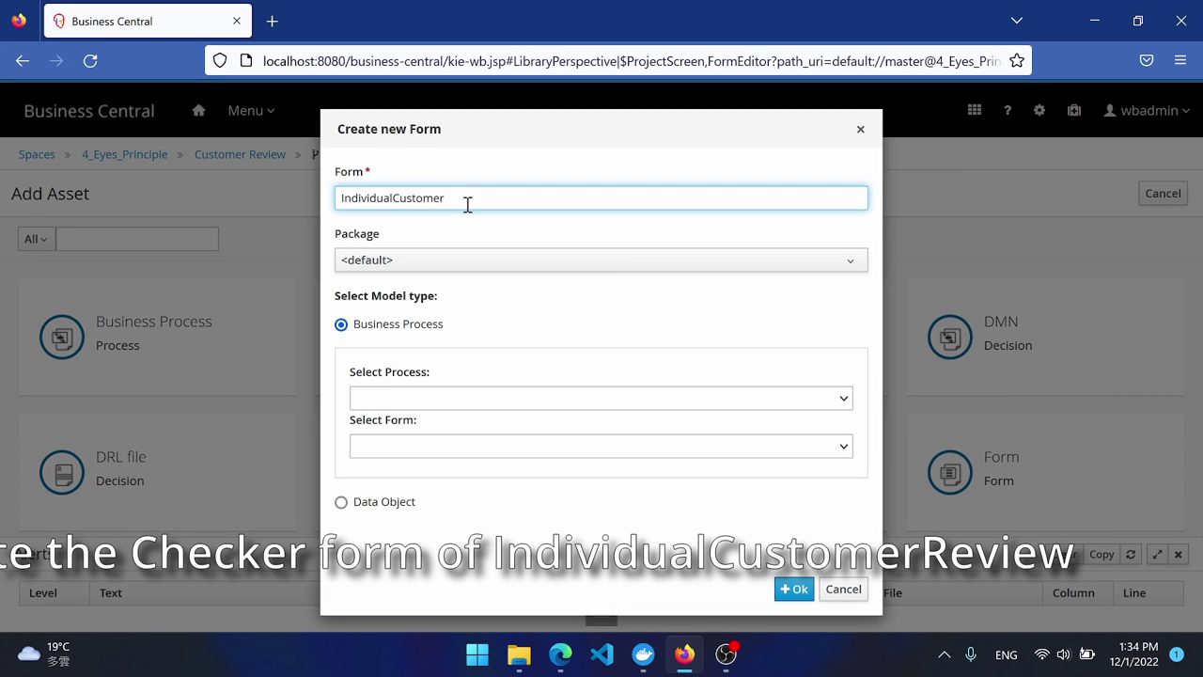
pyautogui.write('ReviewCheckerForm')
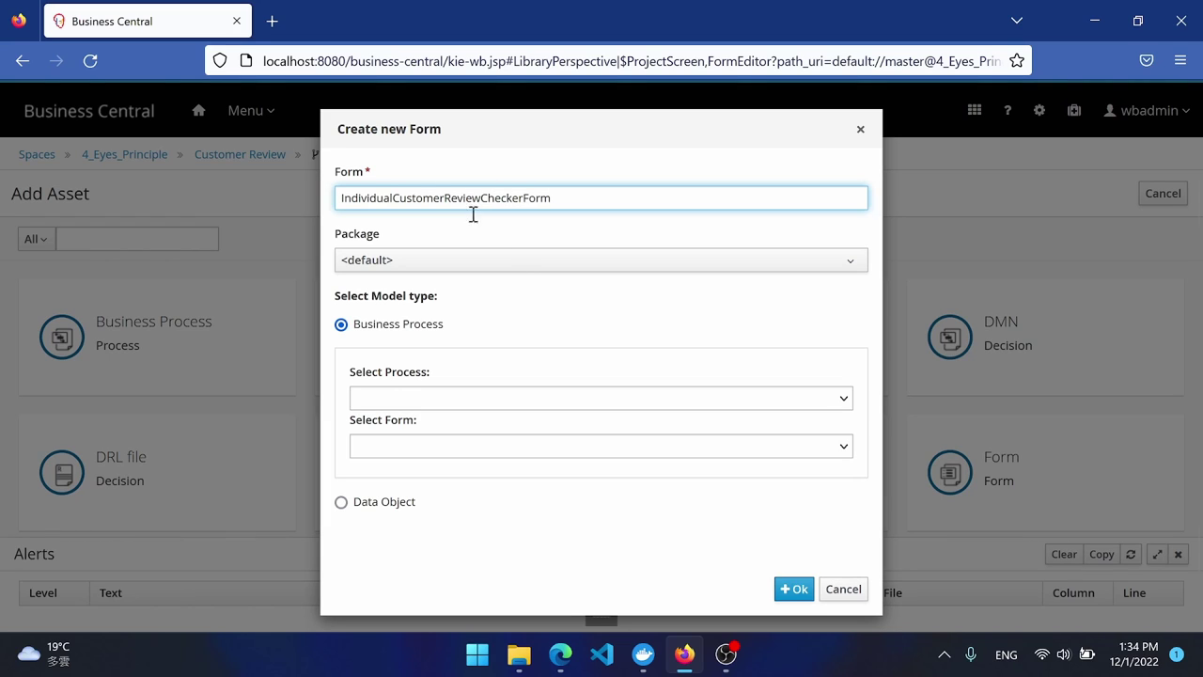
pyautogui.click(516, 263)
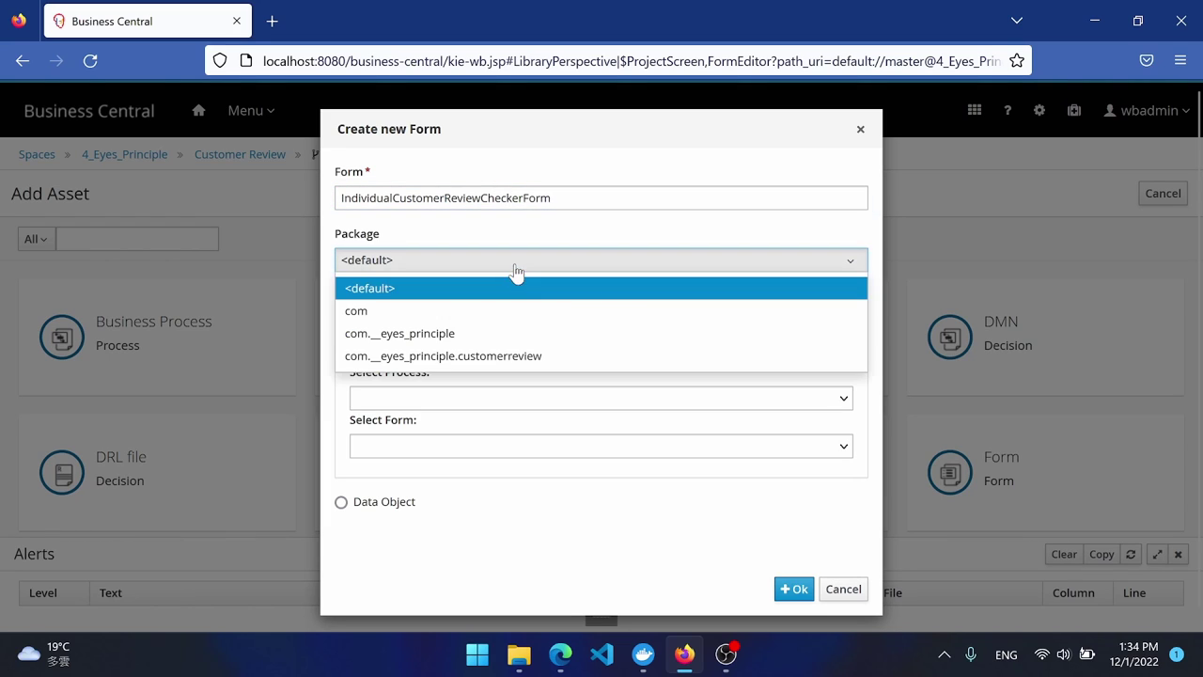
pyautogui.click(492, 368)
# Base the form on the IndividualCustomerReview data object and create it.
pyautogui.click(367, 504)
pyautogui.click(442, 436)
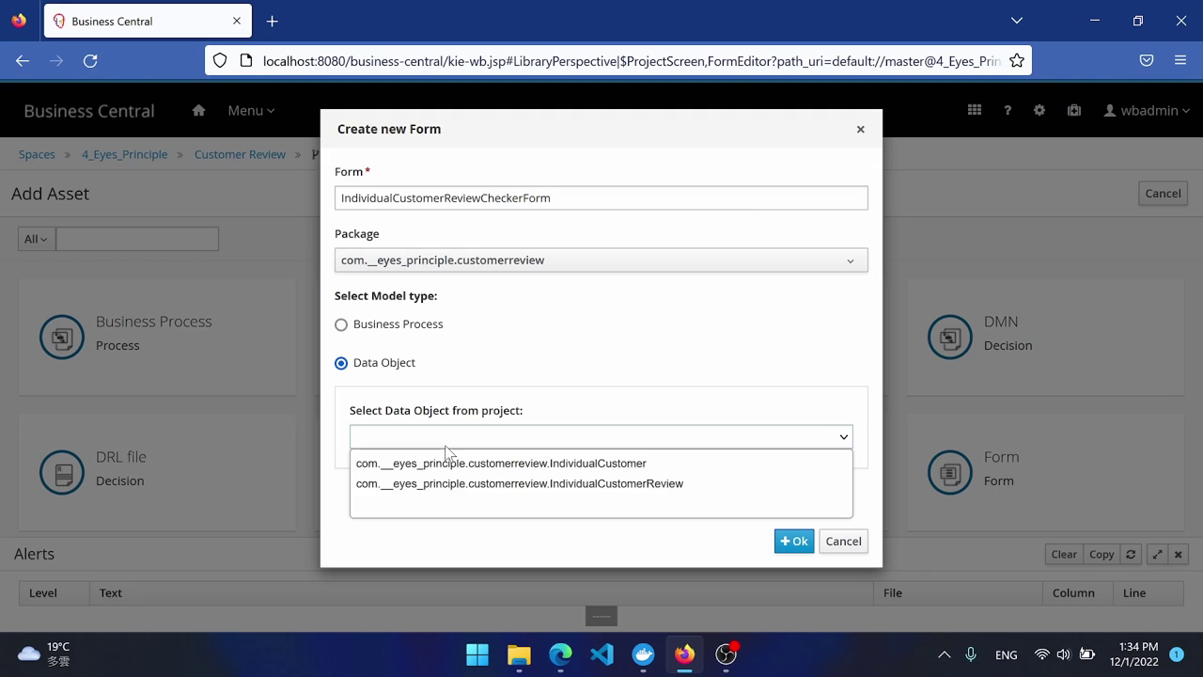
pyautogui.click(486, 483)
pyautogui.click(794, 541)
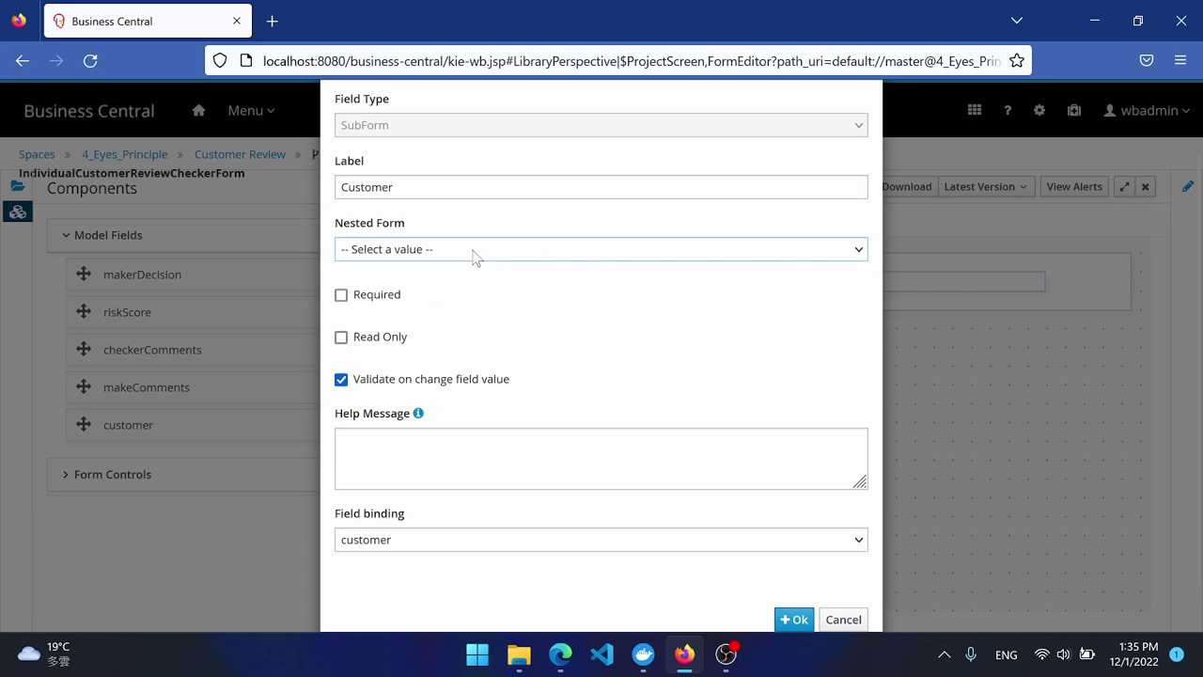
# Set the customer subform to nest IndividualCustomer as read only.
pyautogui.click(473, 256)
pyautogui.click(451, 276)
pyautogui.click(386, 348)
# Add makerDecision to the Checker form as a read-only 'Approve or not?' field.
pyautogui.click(794, 620)
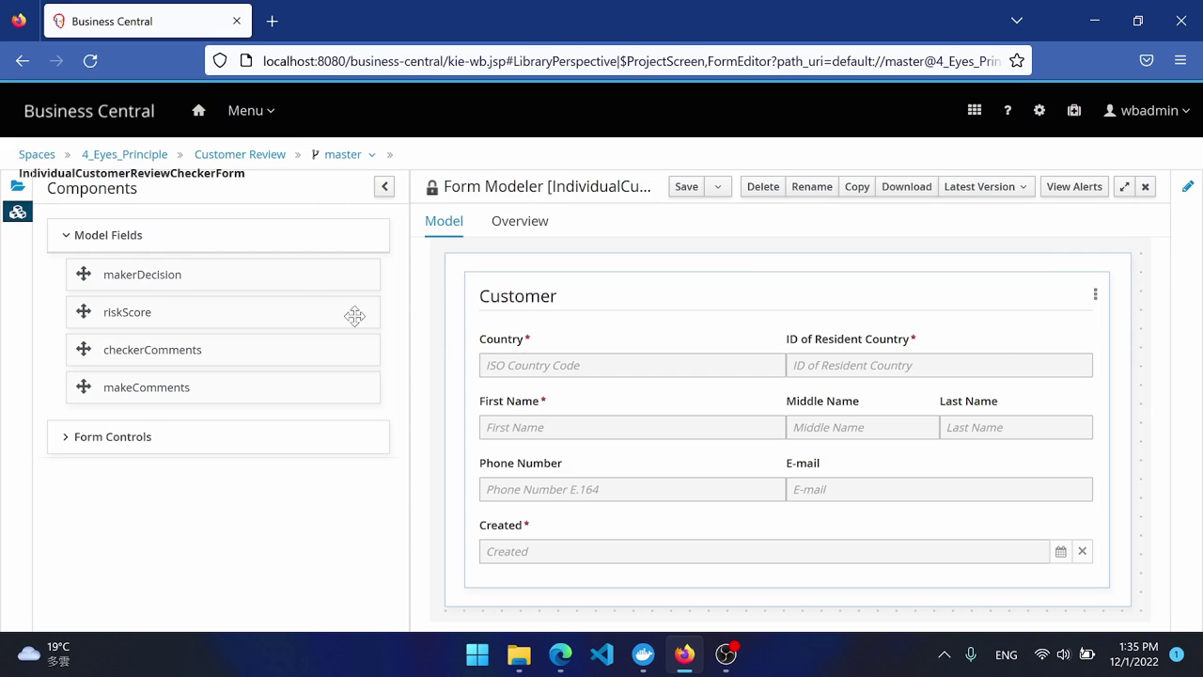
pyautogui.moveTo(188, 274); pyautogui.dragTo(590, 602)
pyautogui.hotkey('ctrl', 'a')
pyautogui.write('Appro')
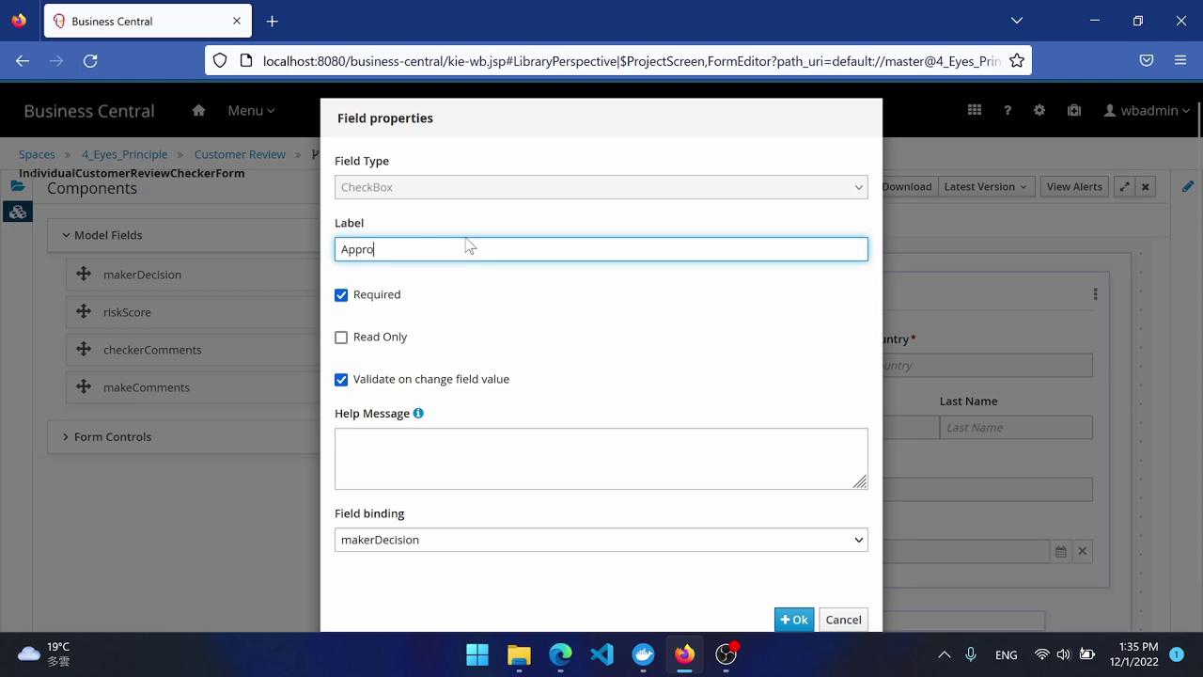
pyautogui.click(795, 620)
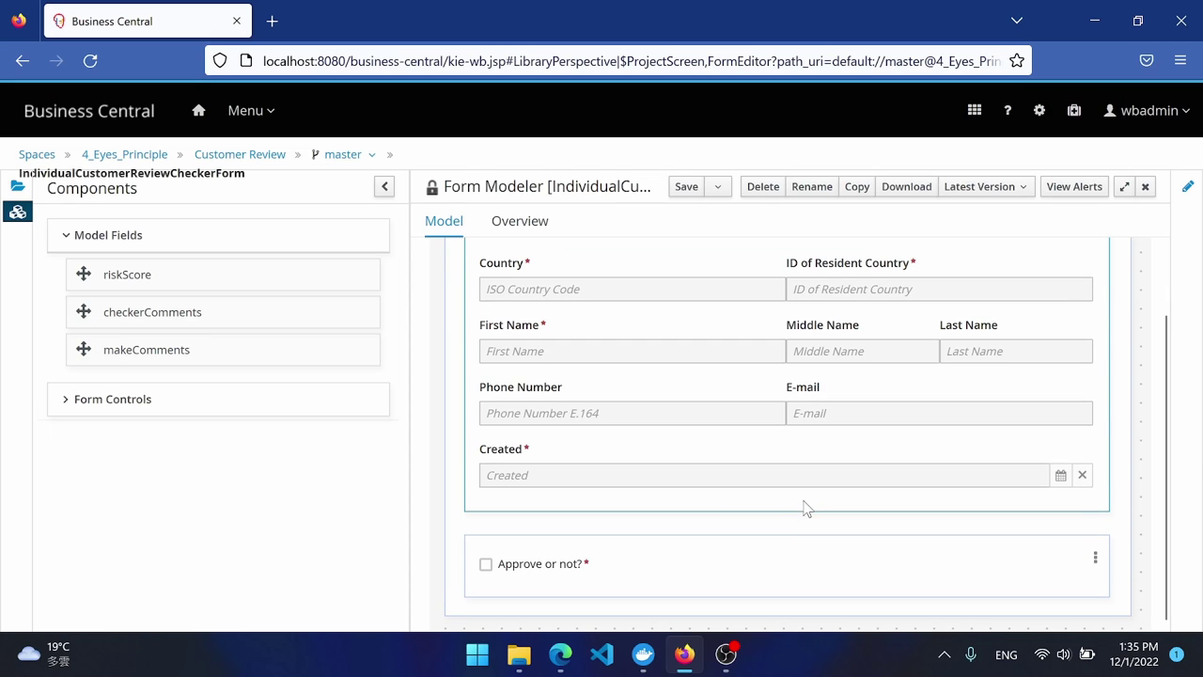
pyautogui.click(1094, 557)
pyautogui.click(361, 329)
pyautogui.click(794, 620)
# Add riskScore as a Slider ranging from 1 to 10.
pyautogui.moveTo(127, 275); pyautogui.dragTo(1072, 565)
pyautogui.click(488, 199)
pyautogui.click(452, 240)
pyautogui.doubleClick(376, 325)
pyautogui.write('1')
pyautogui.doubleClick(419, 368)
pyautogui.write('10')
pyautogui.scroll(-3, 392, 379)
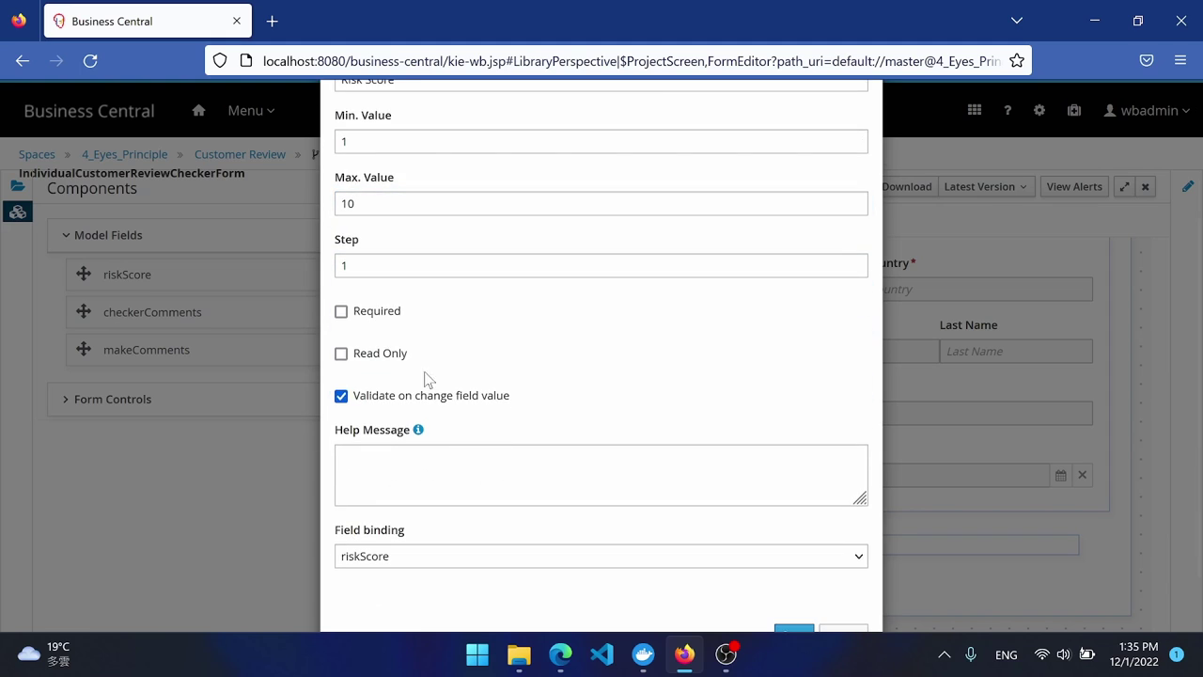
pyautogui.click(795, 619)
# Add makeComments as a read-only Maker's Comments text area.
pyautogui.moveTo(141, 313); pyautogui.dragTo(527, 564)
pyautogui.click(367, 338)
pyautogui.scroll(-1, 543, 309)
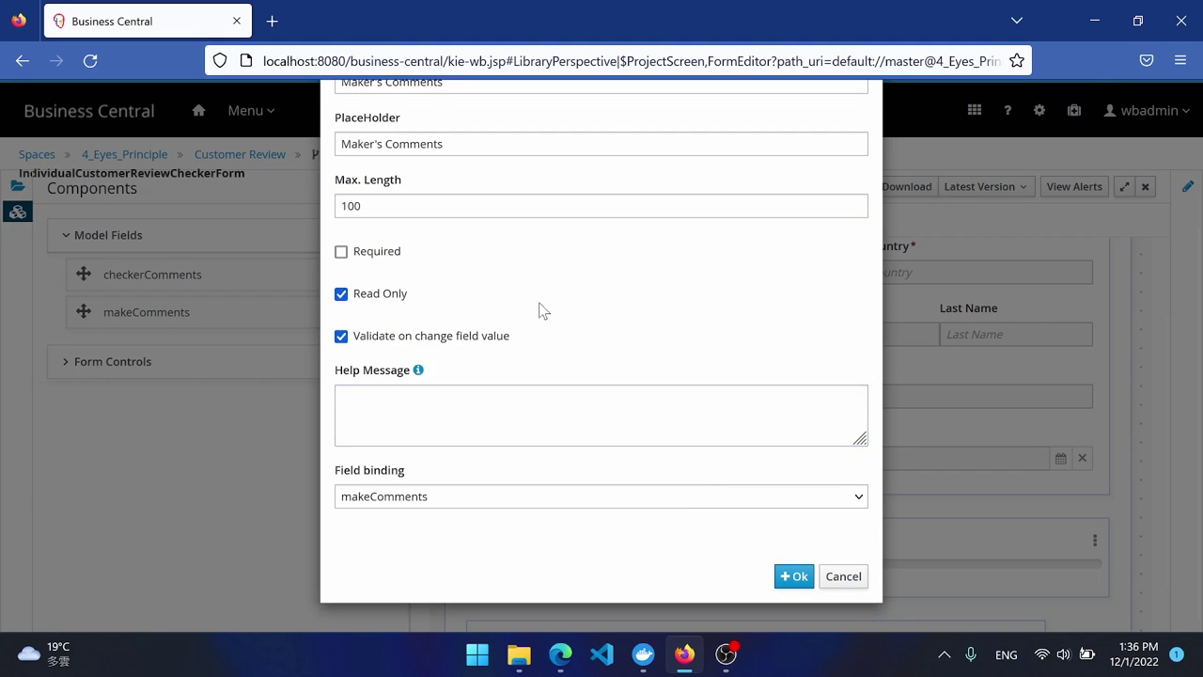
pyautogui.scroll(2, 542, 309)
pyautogui.click(601, 197)
pyautogui.click(451, 231)
pyautogui.scroll(-3, 389, 388)
pyautogui.click(792, 572)
# Add checkerComments as a required 5-row text area, save, and return to 4_Eyes_Principle.
pyautogui.moveTo(175, 276); pyautogui.dragTo(639, 602)
pyautogui.scroll(3, 345, 250)
pyautogui.click(602, 197)
pyautogui.click(411, 288)
pyautogui.doubleClick(382, 206)
pyautogui.write('5')
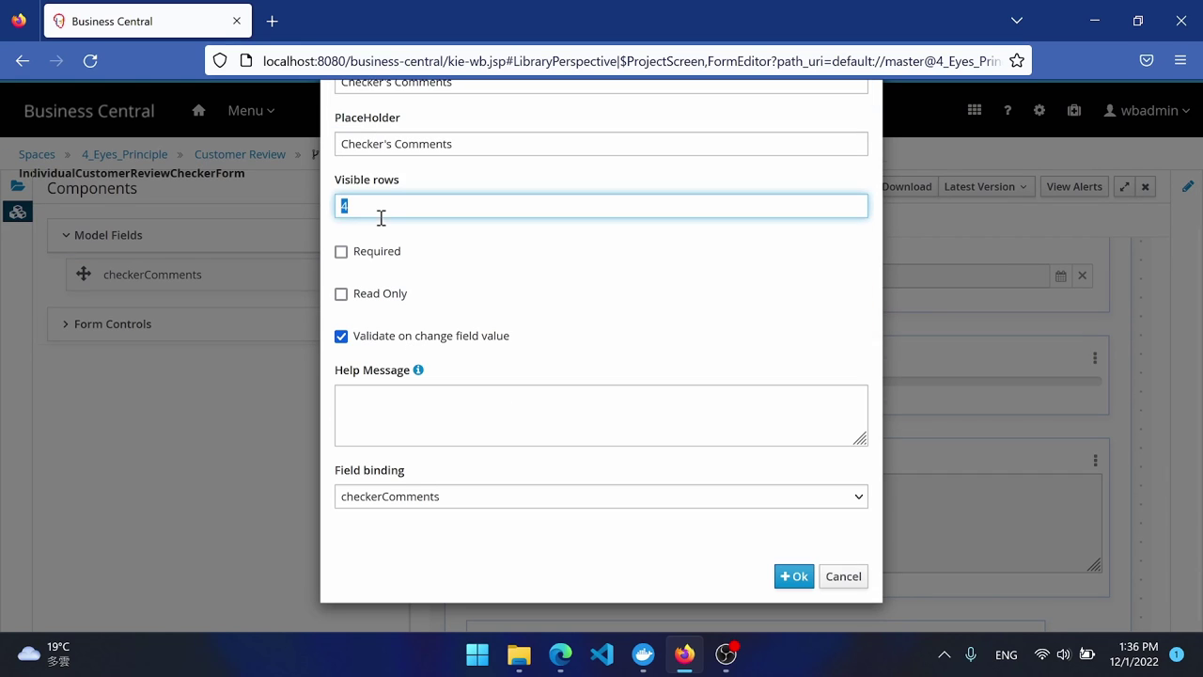
pyautogui.click(342, 251)
pyautogui.click(781, 577)
pyautogui.click(684, 186)
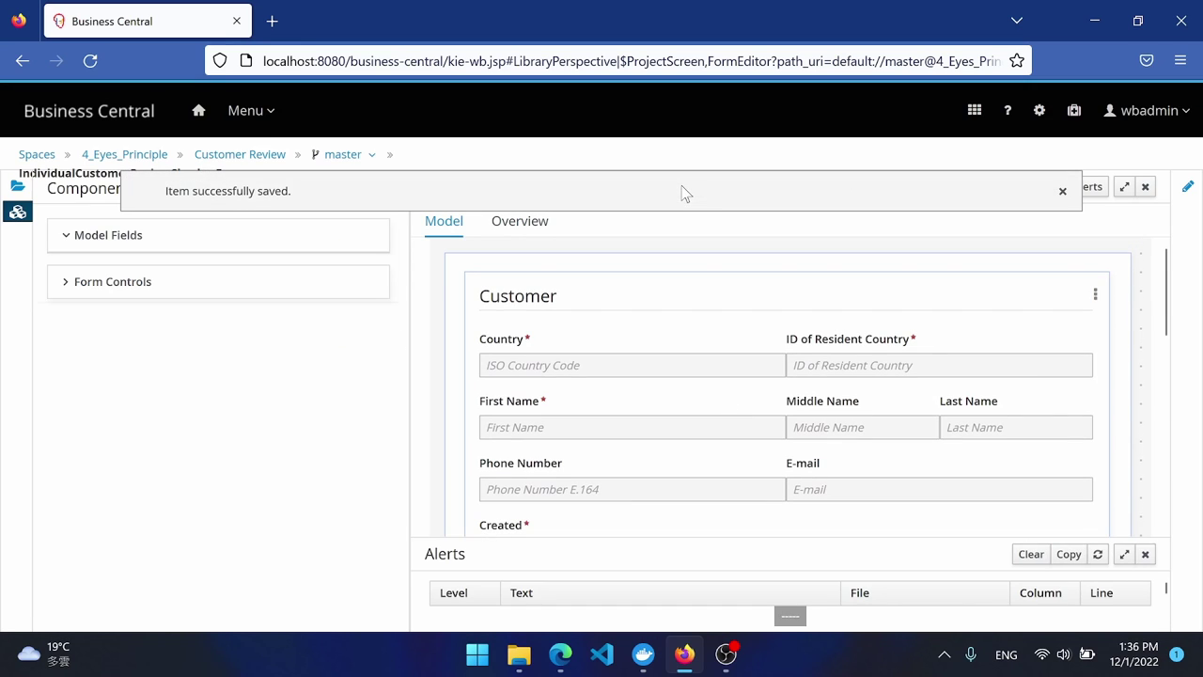
pyautogui.click(131, 157)
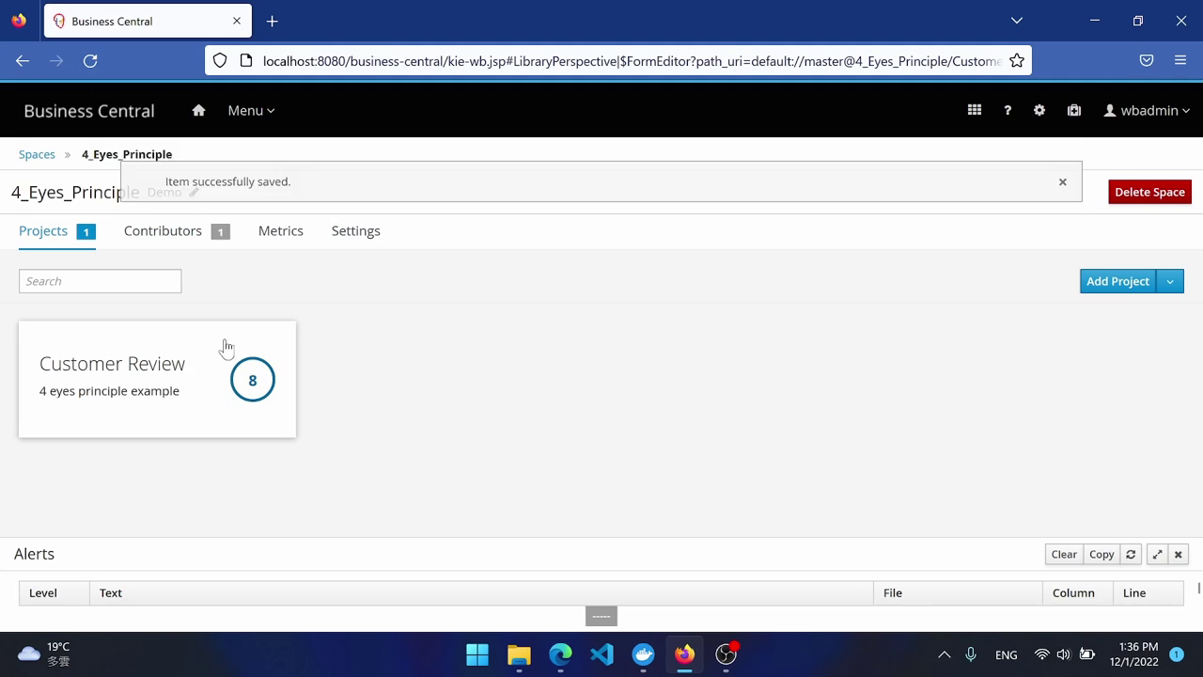
# In Customer Review, create a Start Process Form for IndividualCustomerReview in the customerreview package.
pyautogui.click(174, 366)
pyautogui.scroll(-3, 257, 424)
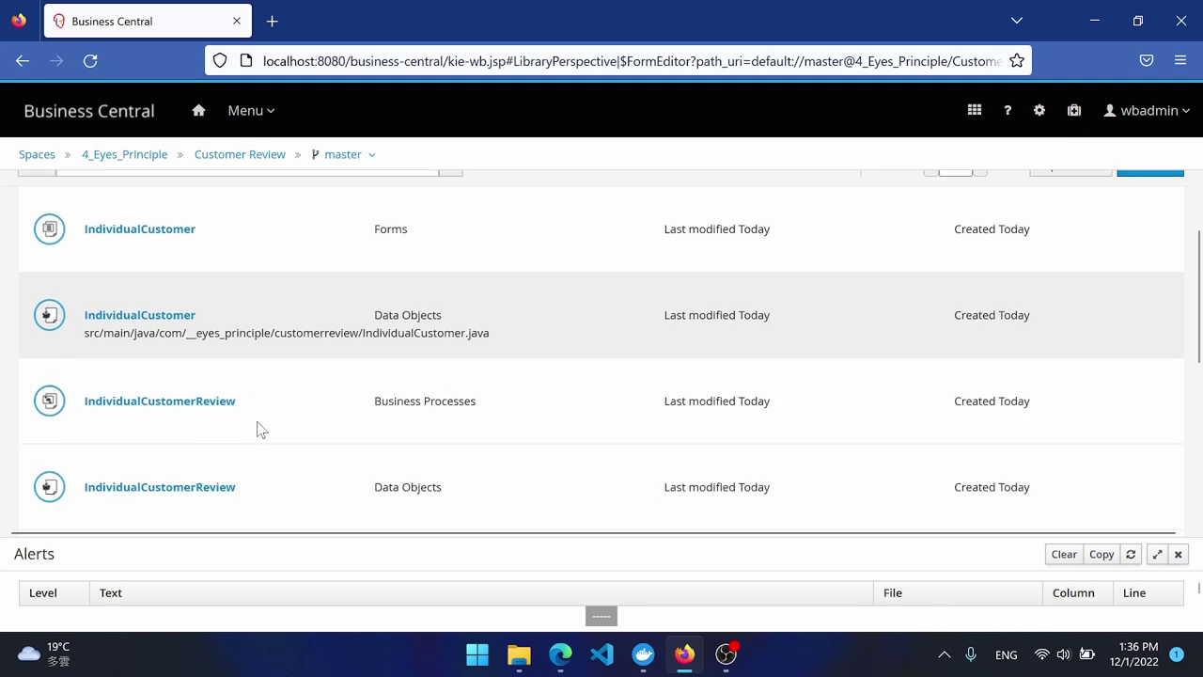
pyautogui.scroll(3, 238, 417)
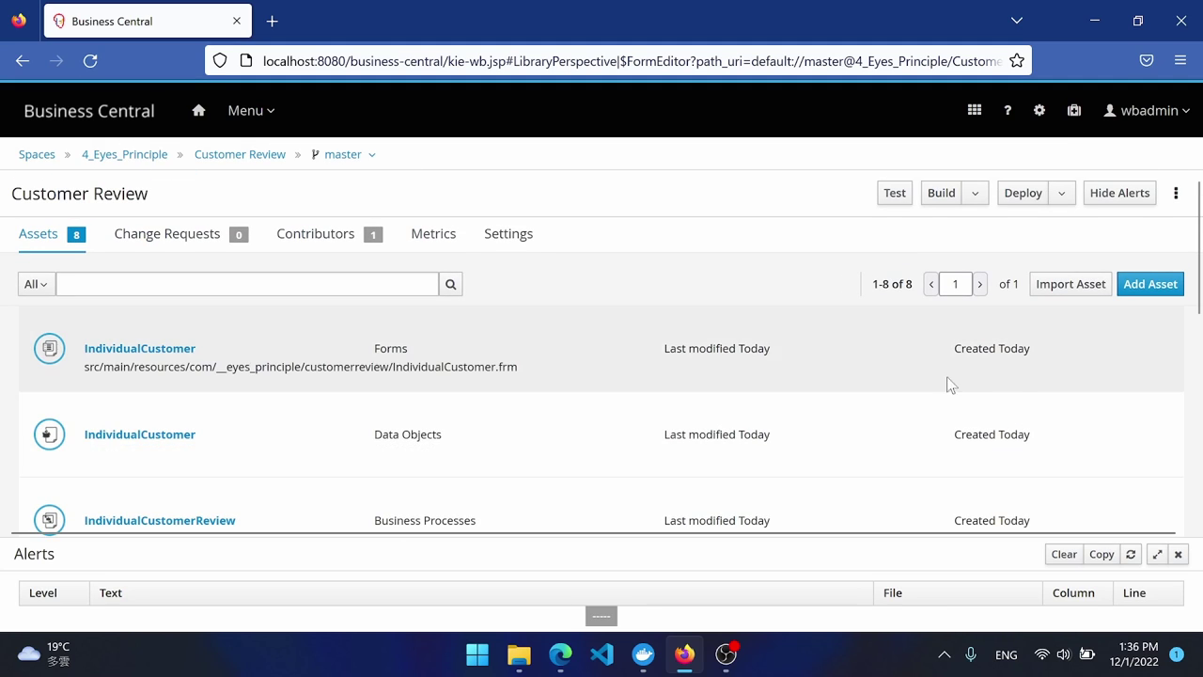
pyautogui.click(1155, 284)
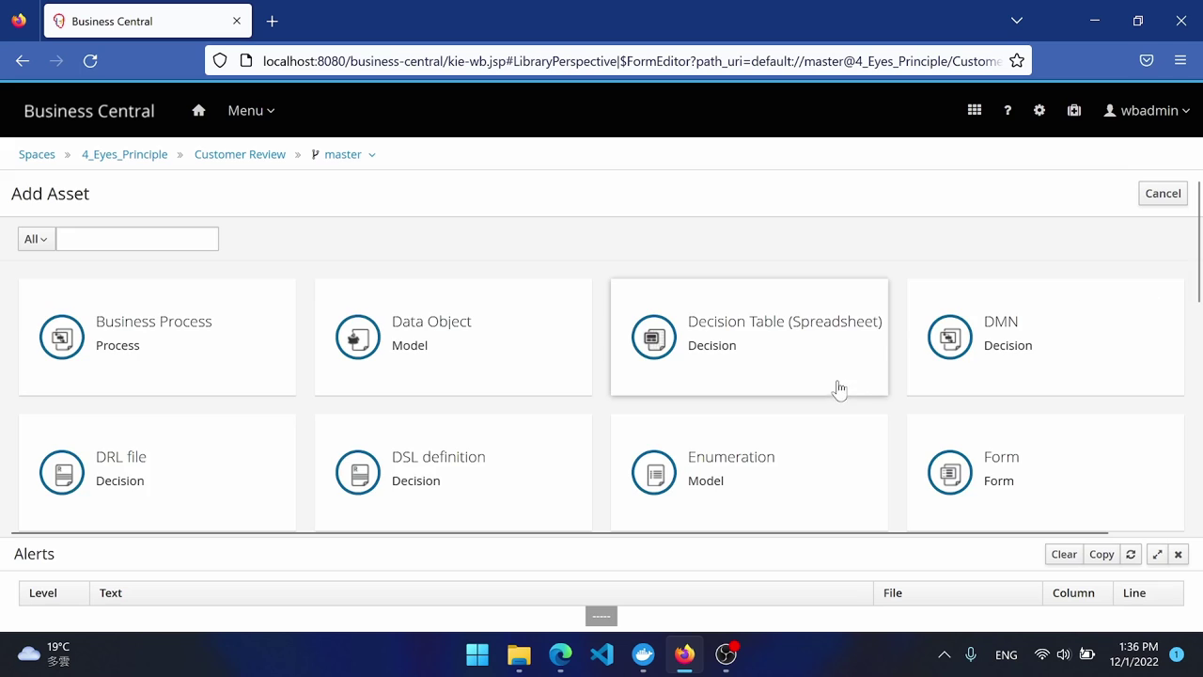
pyautogui.click(957, 456)
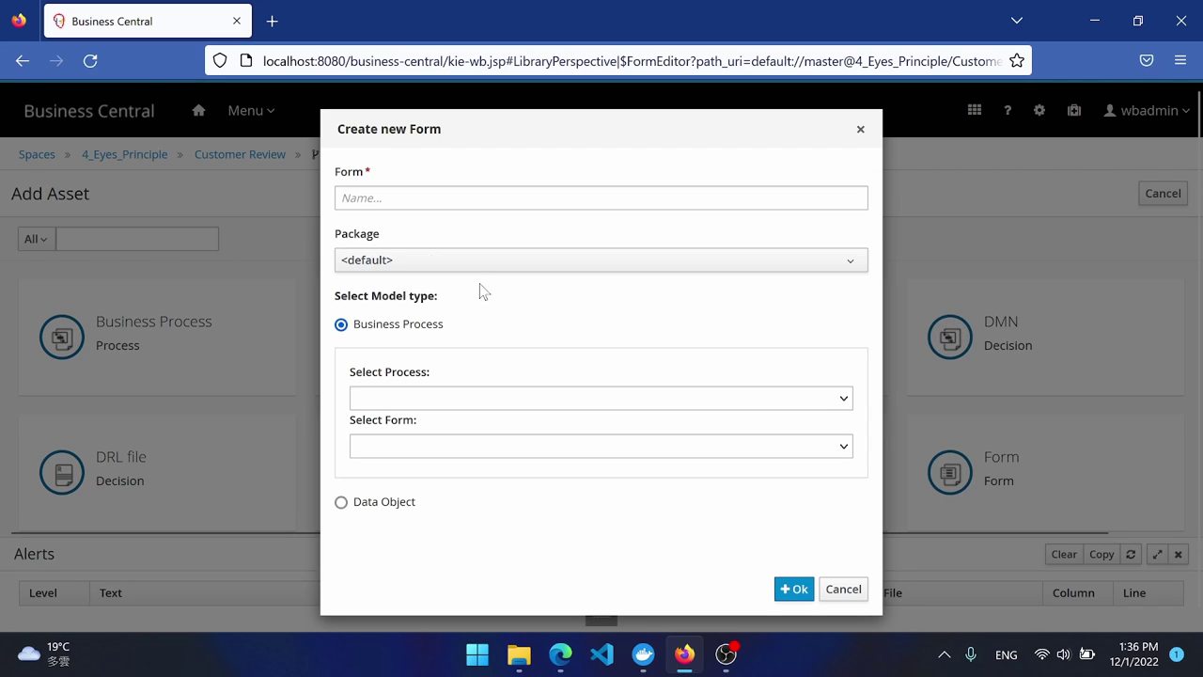
pyautogui.click(461, 264)
pyautogui.click(489, 353)
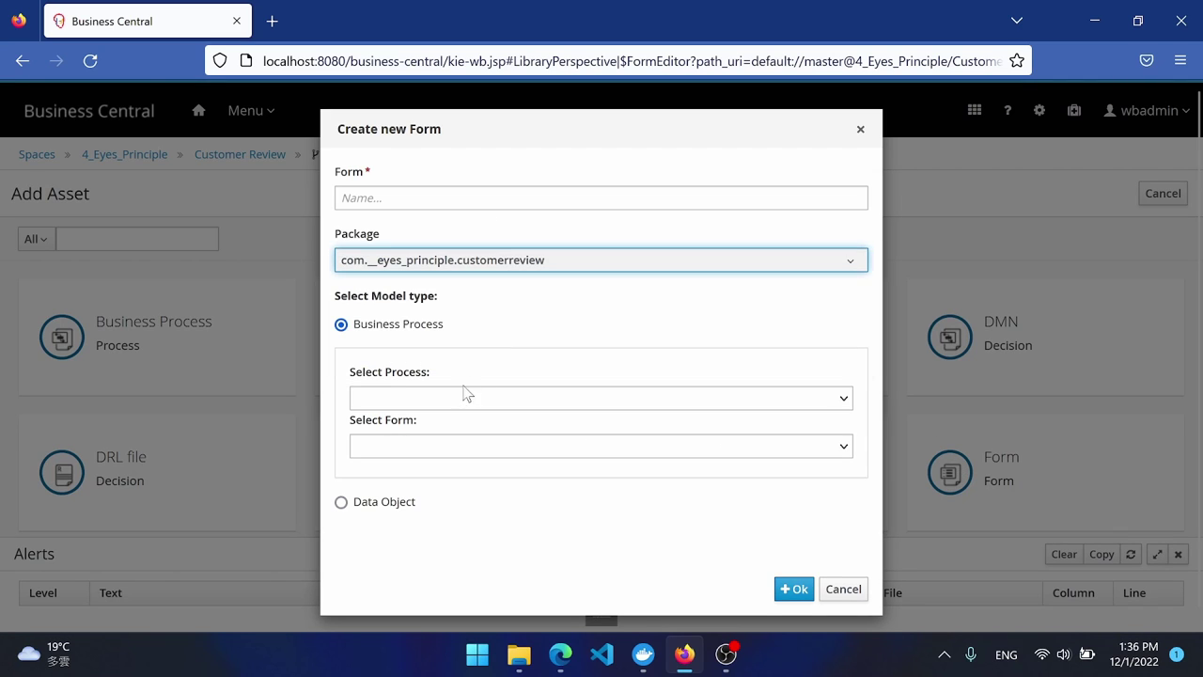
pyautogui.click(468, 398)
pyautogui.click(460, 423)
pyautogui.click(468, 445)
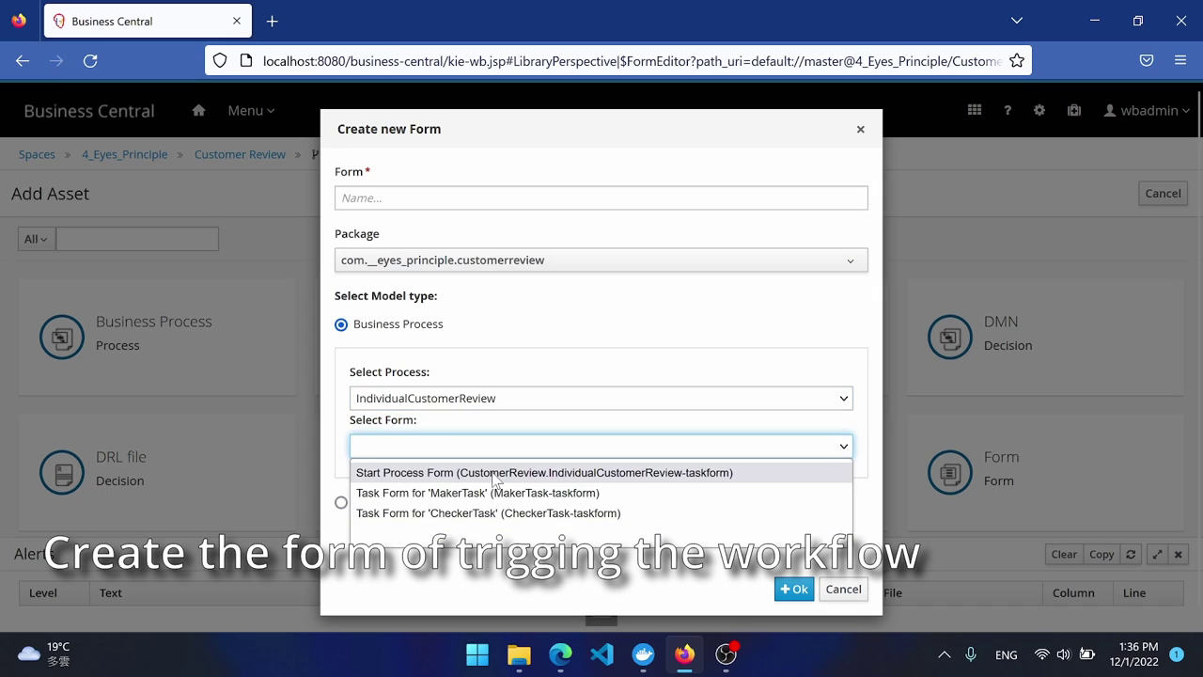
pyautogui.click(495, 477)
pyautogui.click(794, 590)
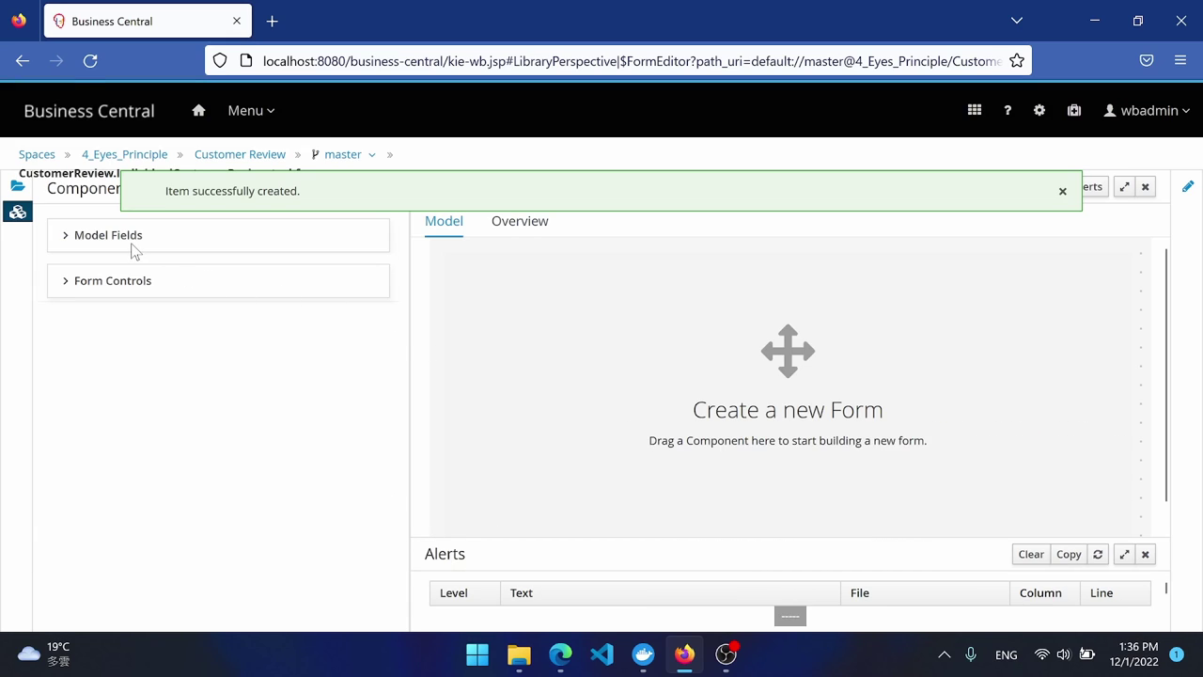
# Add a Review subform nesting IndividualCustomerReviewInit, save, and return to the project assets.
pyautogui.click(120, 246)
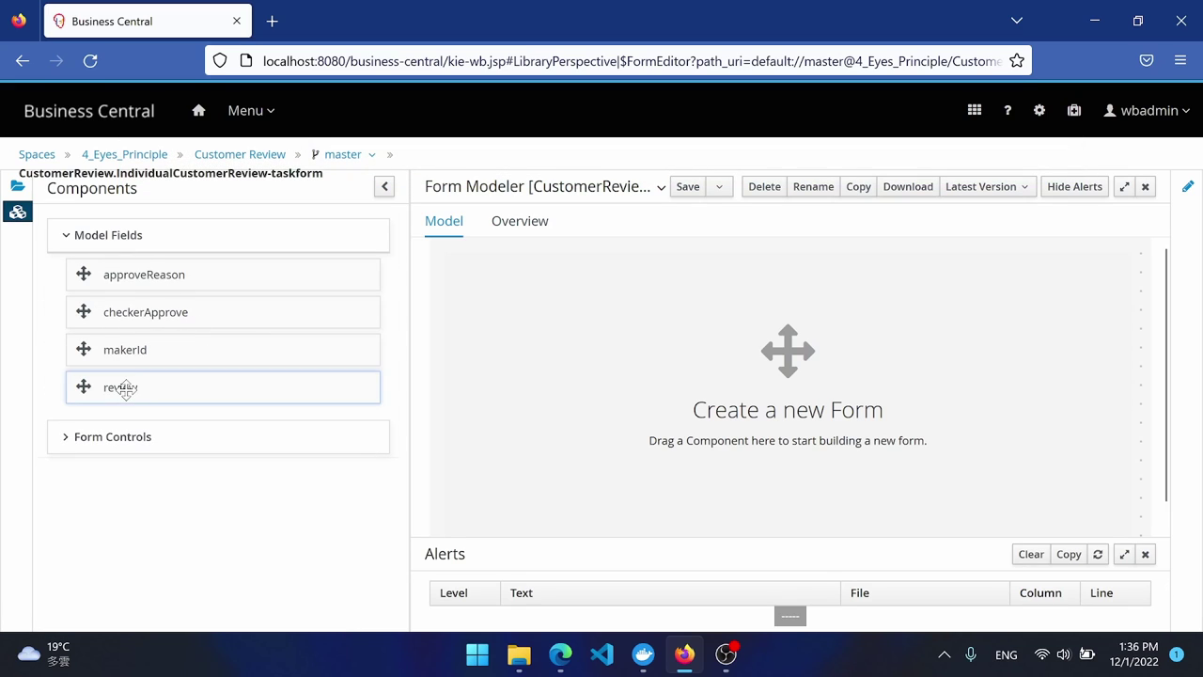
pyautogui.moveTo(126, 390); pyautogui.dragTo(575, 288)
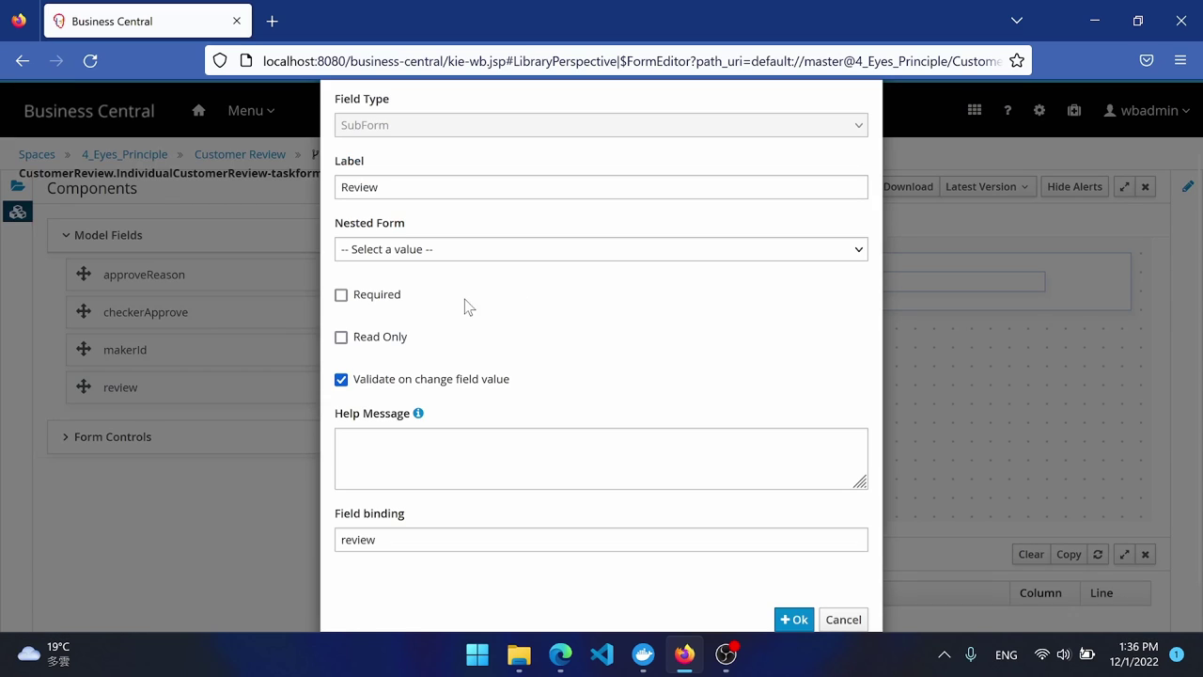
pyautogui.click(426, 246)
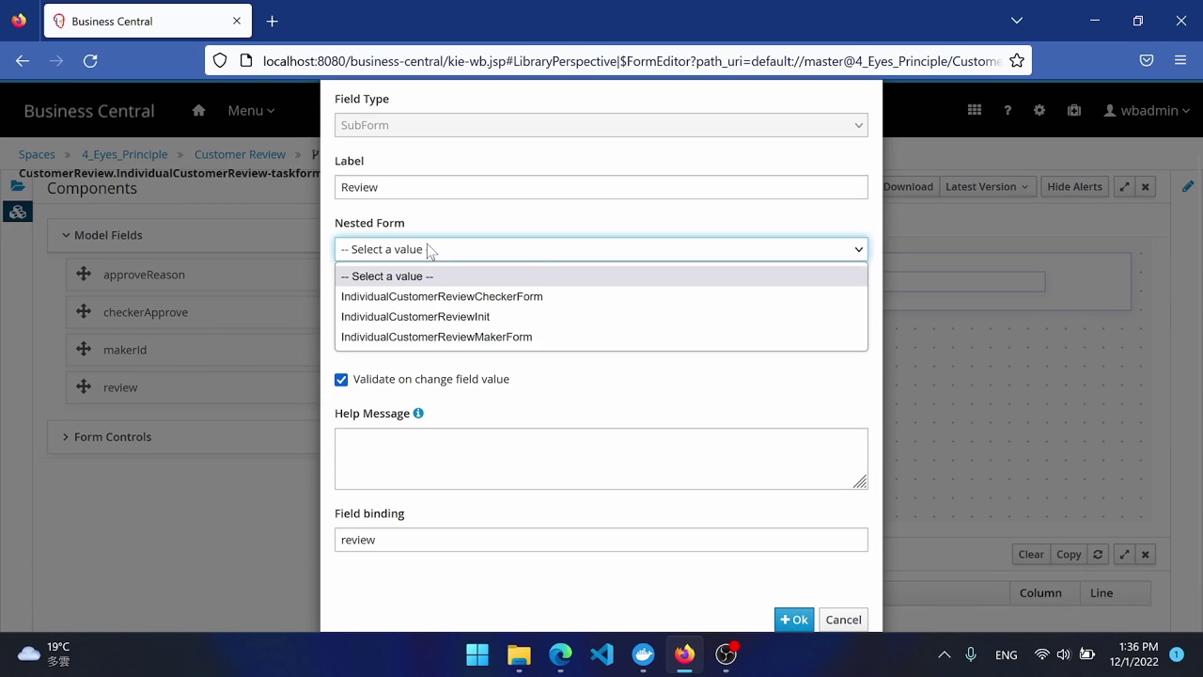
pyautogui.click(431, 318)
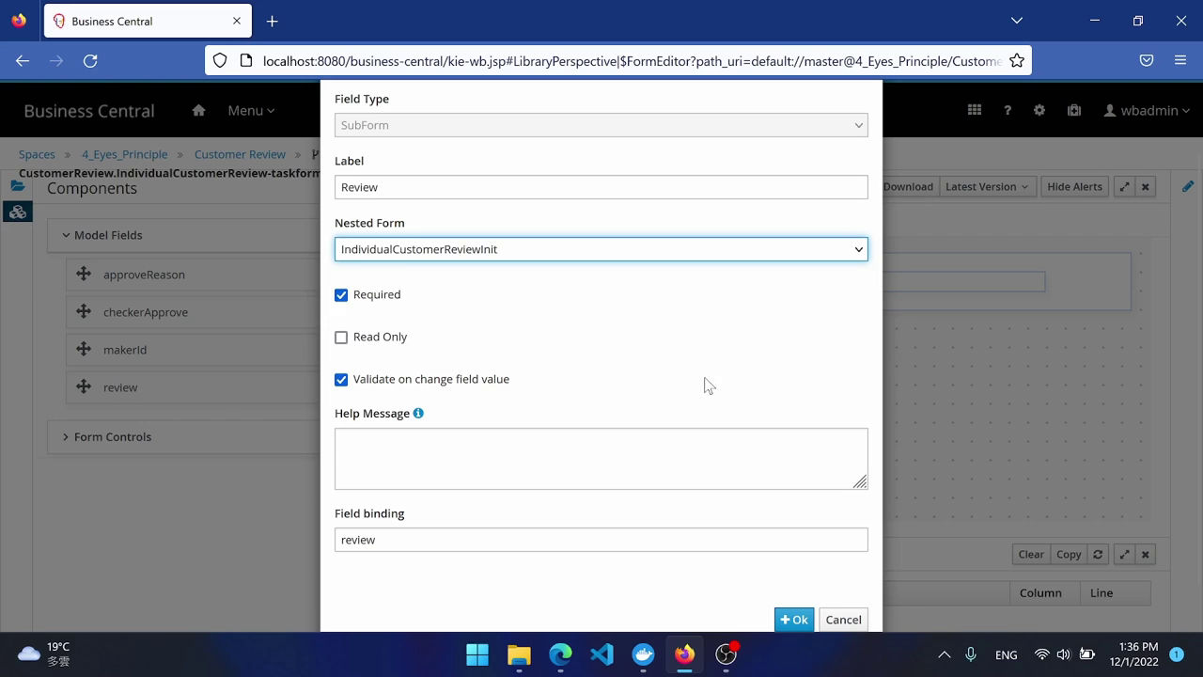
pyautogui.click(794, 620)
pyautogui.click(696, 193)
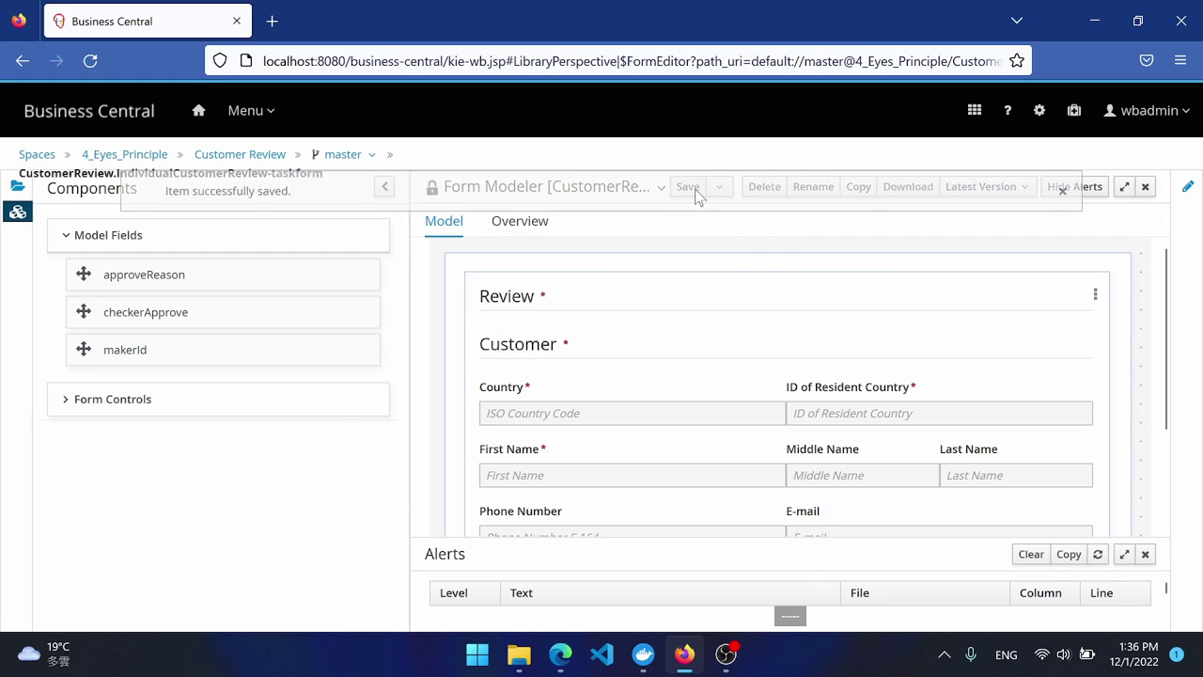
pyautogui.click(242, 158)
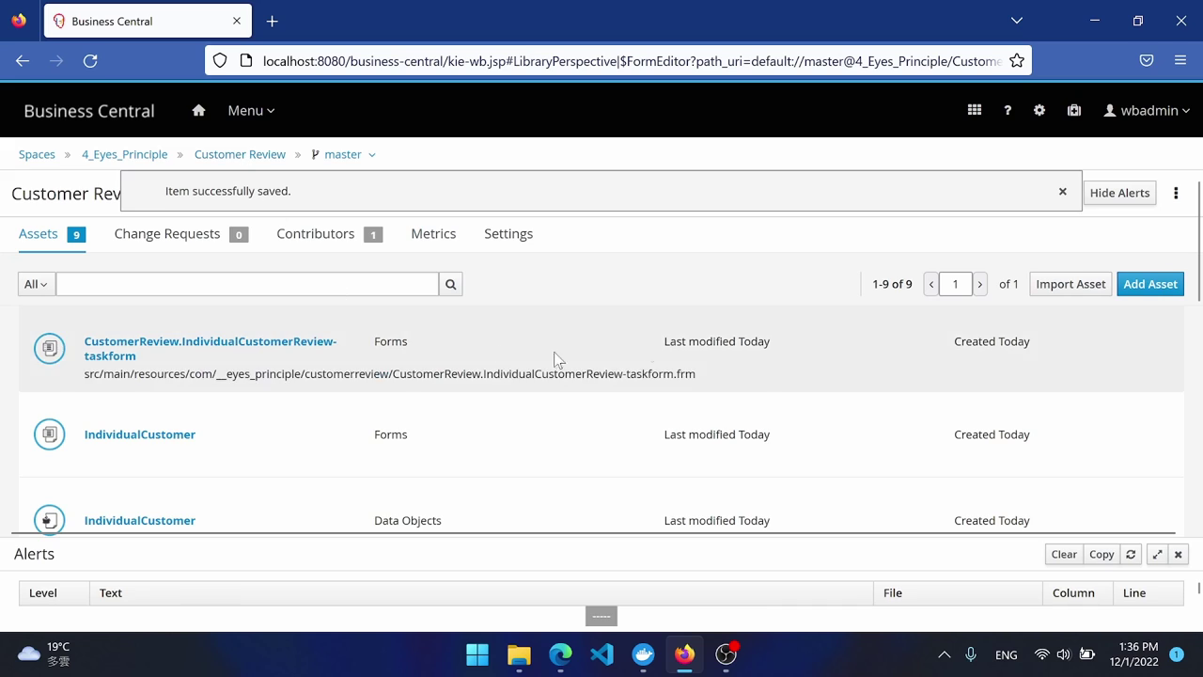
# Create a MakerTask task form for IndividualCustomerReview in the customerreview package.
pyautogui.click(1151, 284)
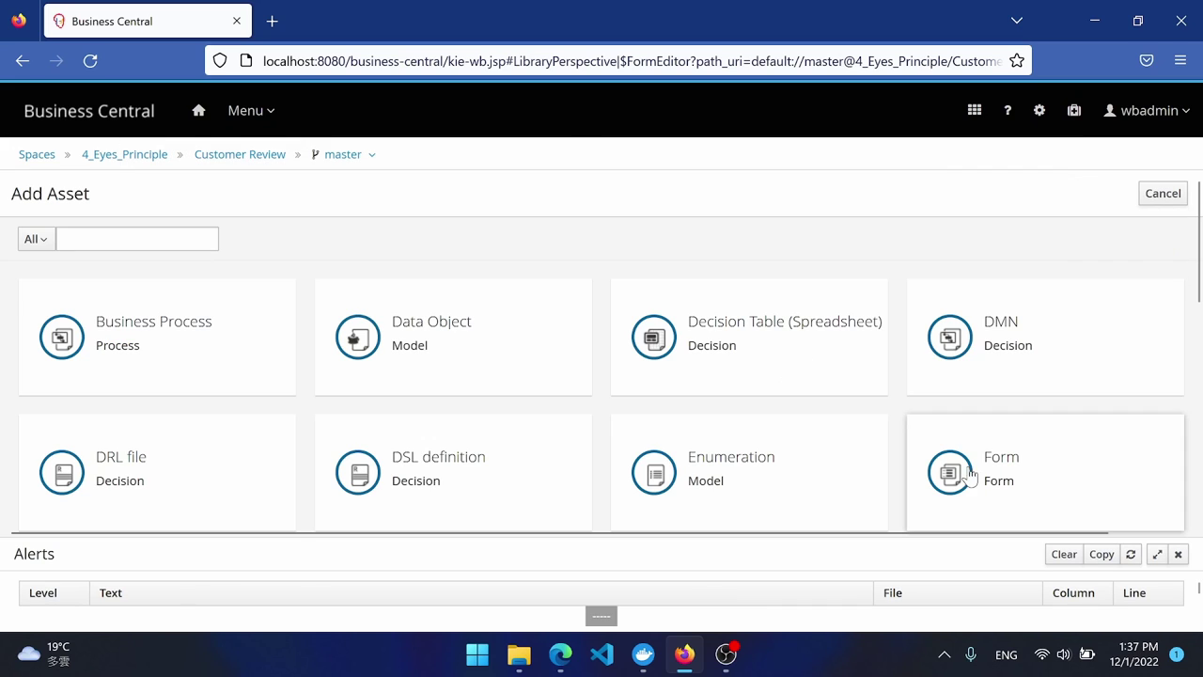
pyautogui.click(945, 462)
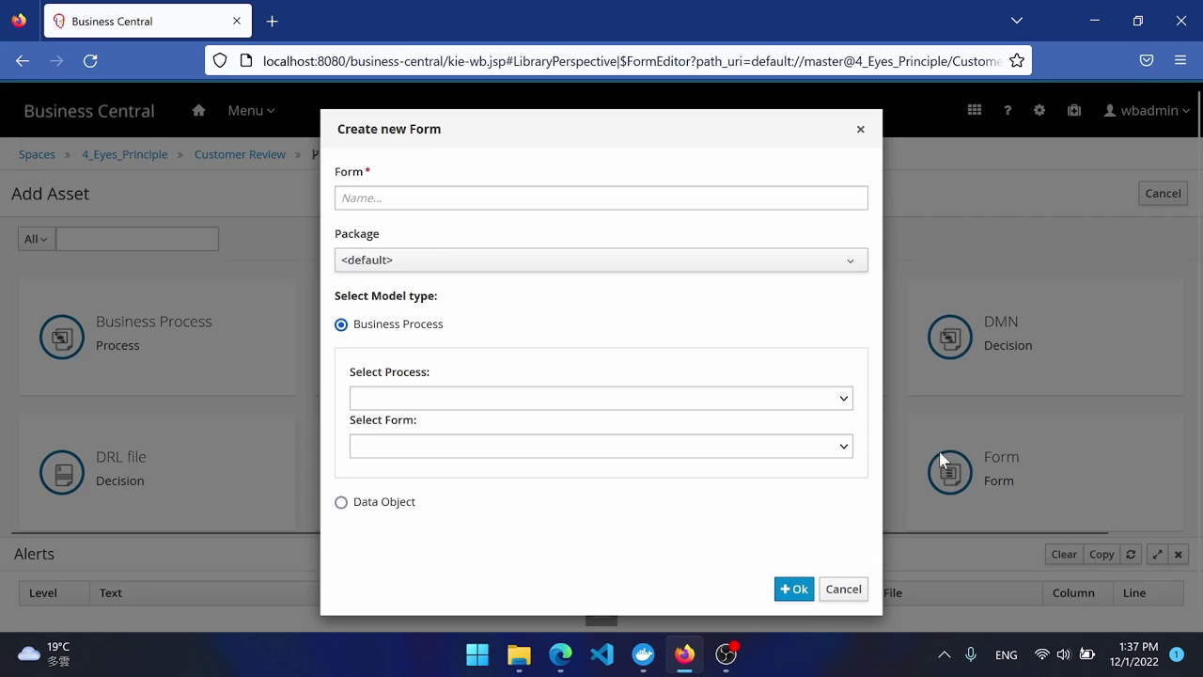
pyautogui.click(441, 264)
pyautogui.click(438, 355)
pyautogui.click(446, 397)
pyautogui.click(451, 428)
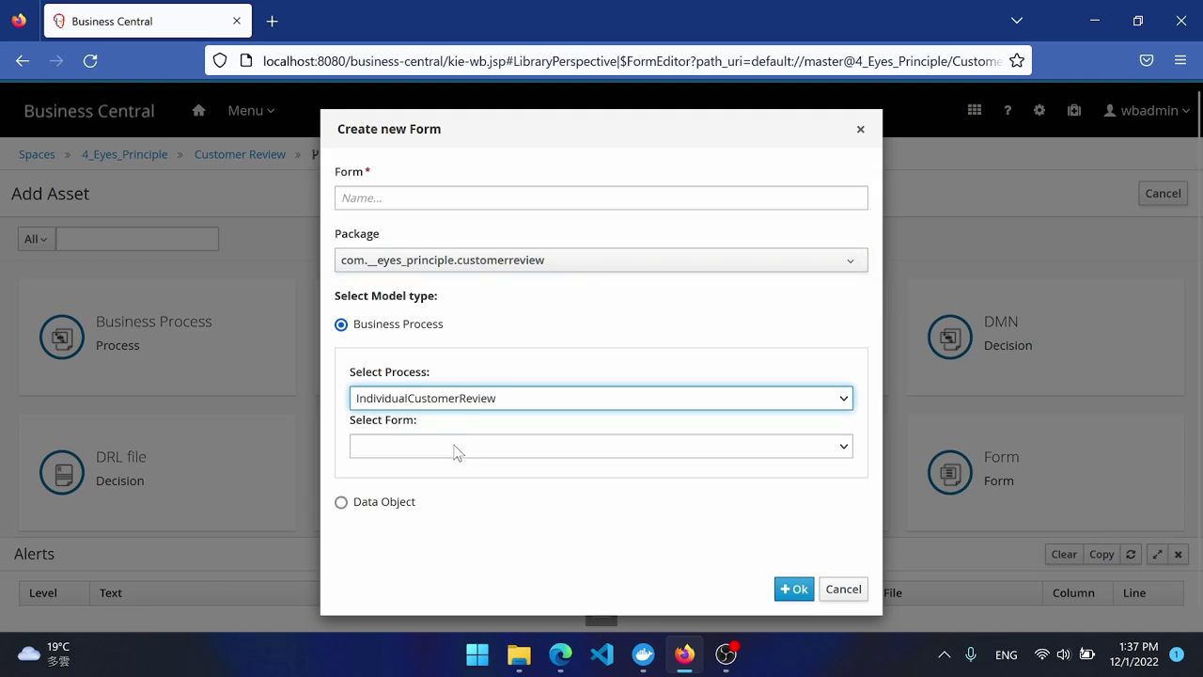
pyautogui.click(451, 447)
pyautogui.click(470, 494)
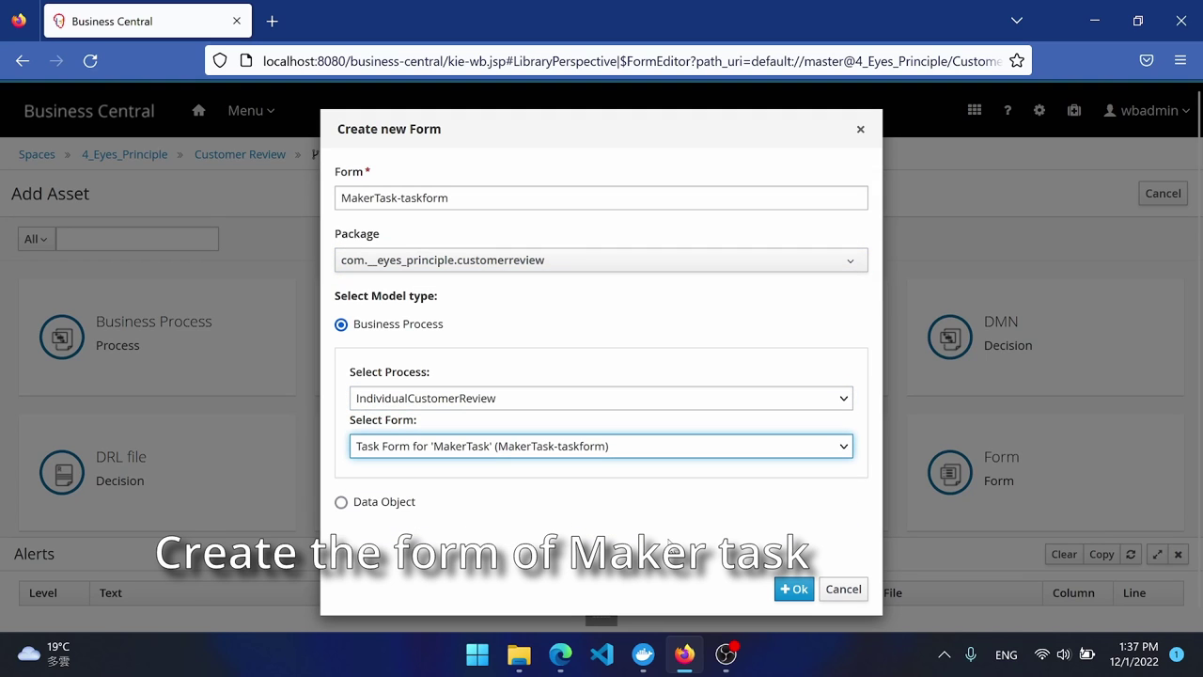
pyautogui.click(795, 589)
# Add approveReason as a 5-row 'Checker Decision Reason' text area with matching placeholder.
pyautogui.moveTo(193, 277); pyautogui.dragTo(568, 256)
pyautogui.scroll(3, 555, 216)
pyautogui.click(470, 197)
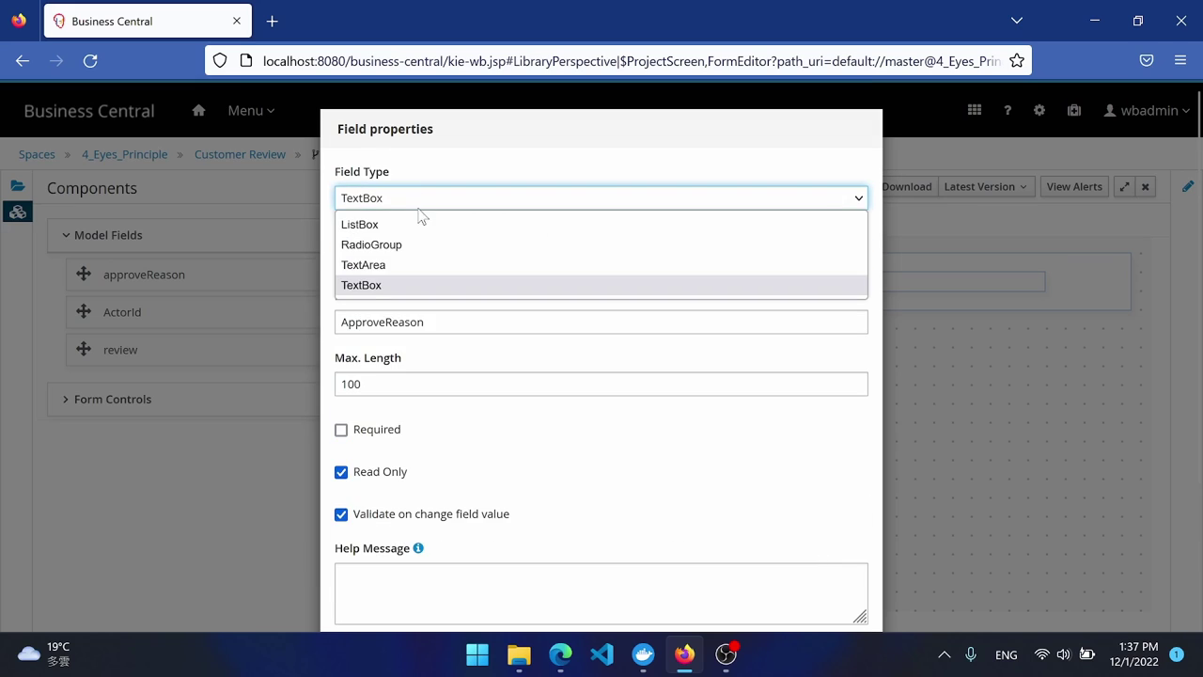
pyautogui.click(416, 266)
pyautogui.click(357, 382)
pyautogui.press('BackSpace')
pyautogui.write('5')
pyautogui.doubleClick(392, 261)
pyautogui.write('Ch')
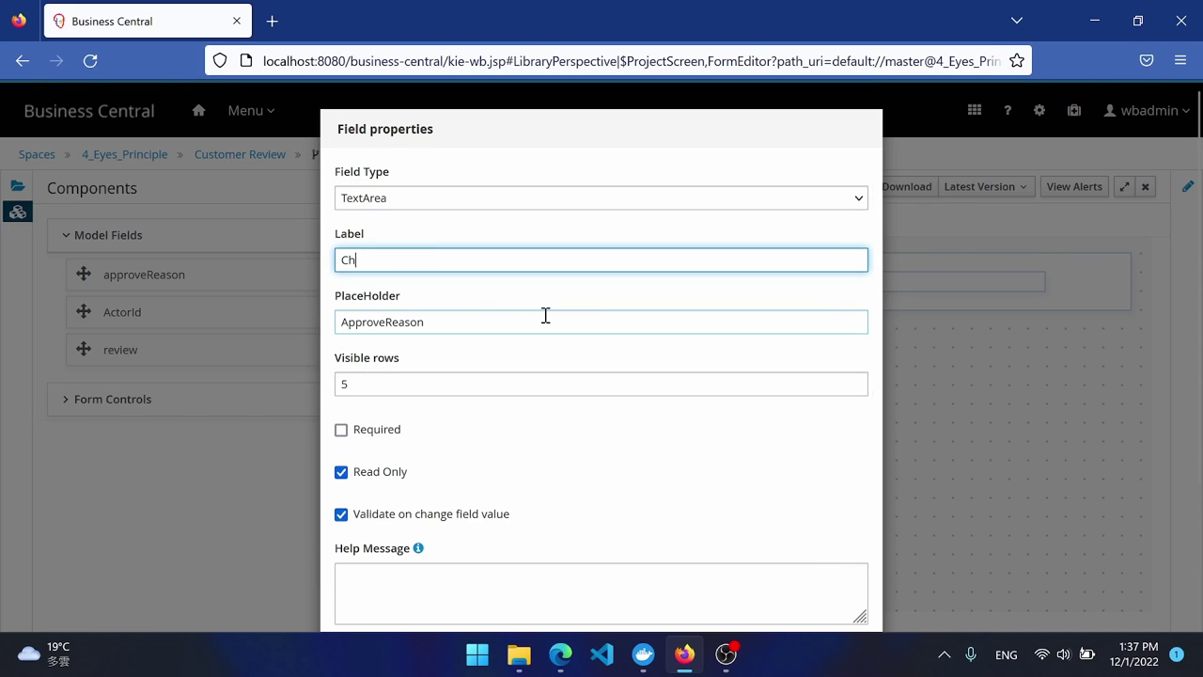
pyautogui.write('ecker Decision Reason')
pyautogui.hotkey('ctrl', 'a')
pyautogui.hotkey('ctrl', 'c')
pyautogui.doubleClick(384, 319)
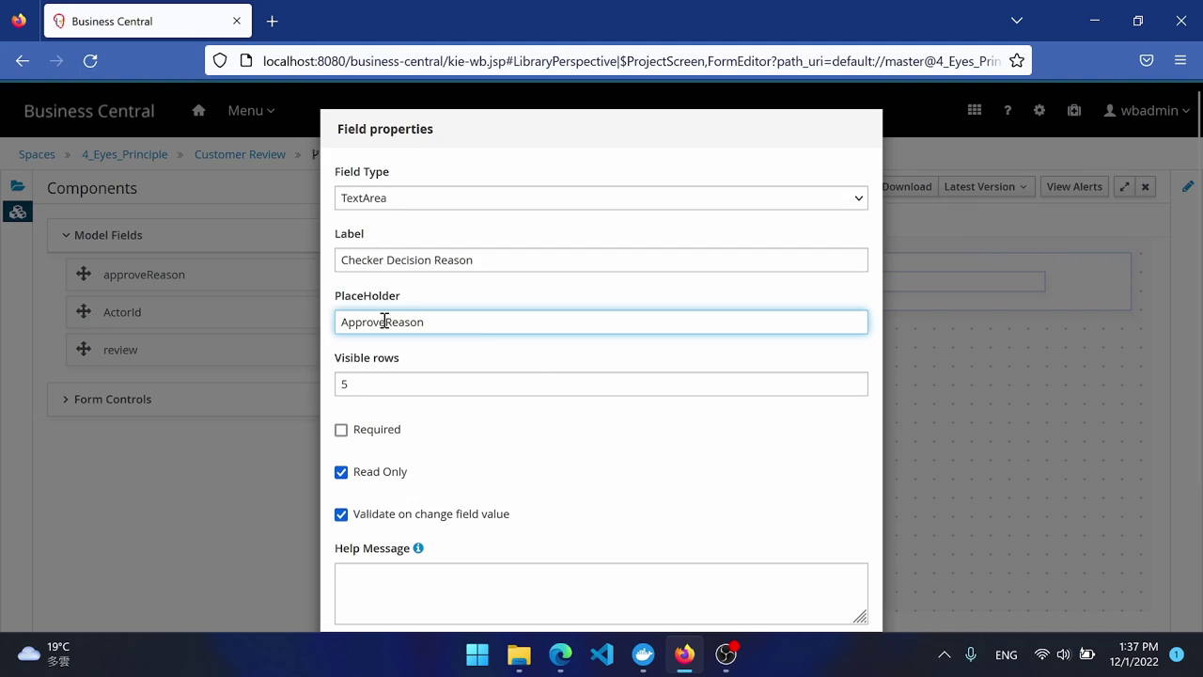
pyautogui.hotkey('ctrl', 'v')
pyautogui.scroll(-3, 639, 430)
pyautogui.click(793, 575)
# Add a Review subform nesting IndividualCustomerReviewMakerForm, save, and return to the assets.
pyautogui.moveTo(469, 399); pyautogui.dragTo(602, 461)
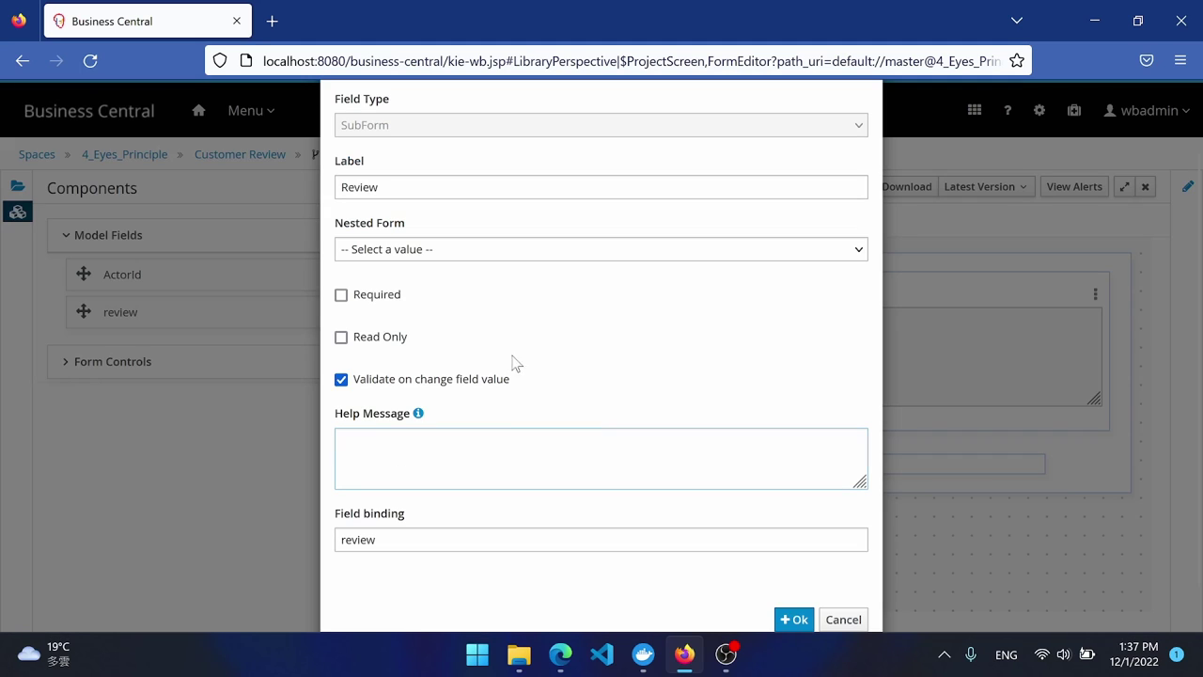
pyautogui.click(527, 247)
pyautogui.click(527, 338)
pyautogui.click(794, 576)
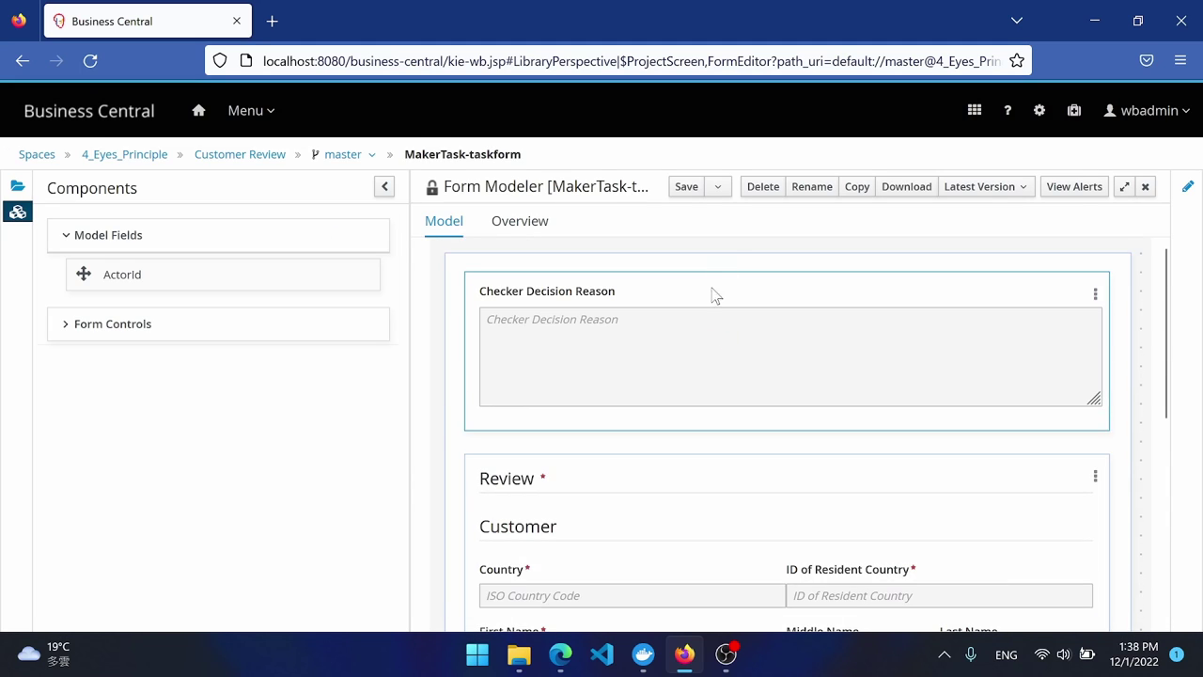
pyautogui.click(686, 187)
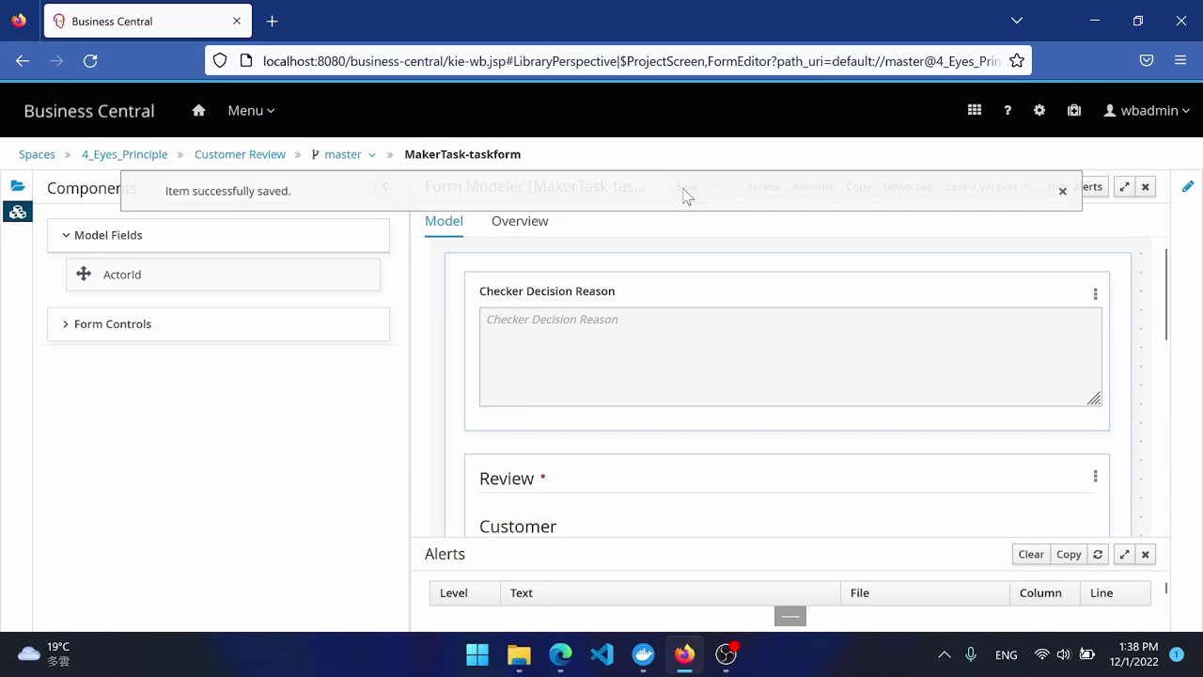
pyautogui.click(206, 154)
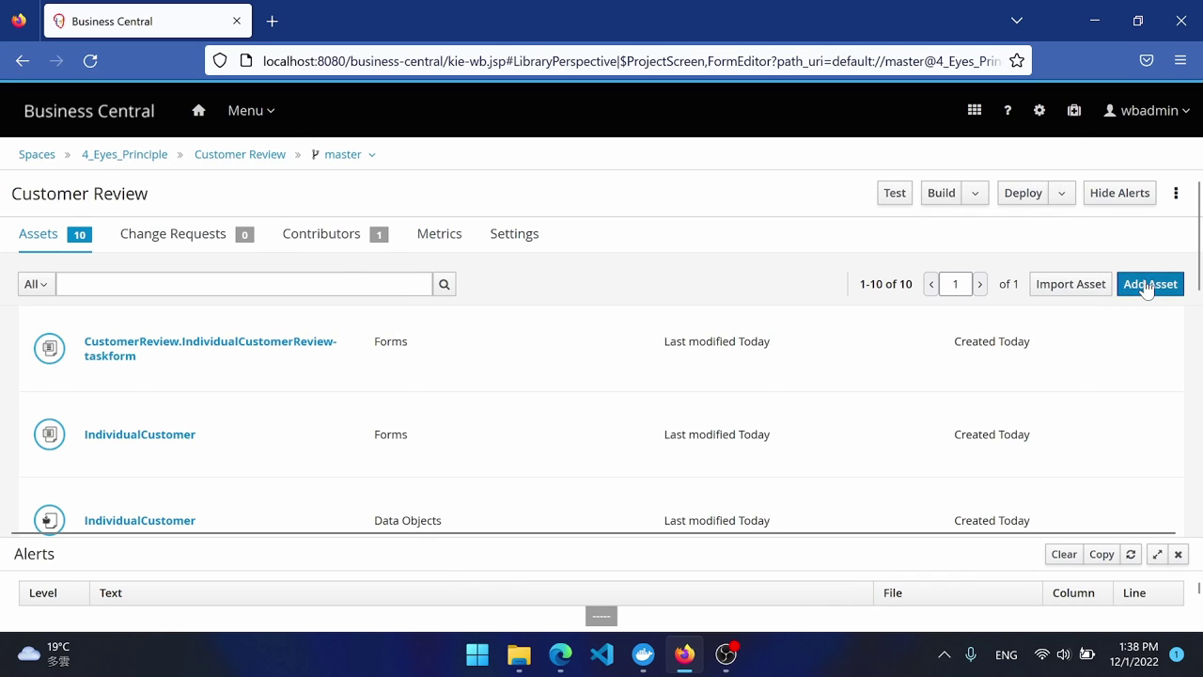
# Create a CheckerTask task form for IndividualCustomerReview in customerreview and place approveReason on it.
pyautogui.click(1151, 284)
pyautogui.click(972, 467)
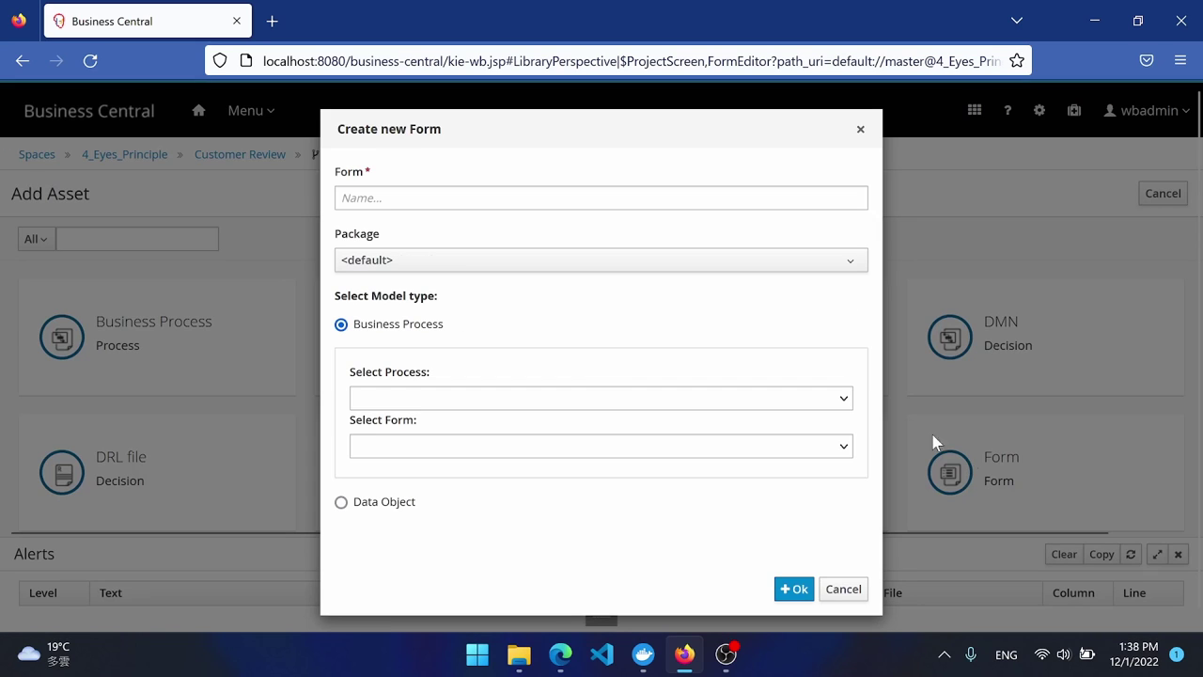
pyautogui.click(454, 198)
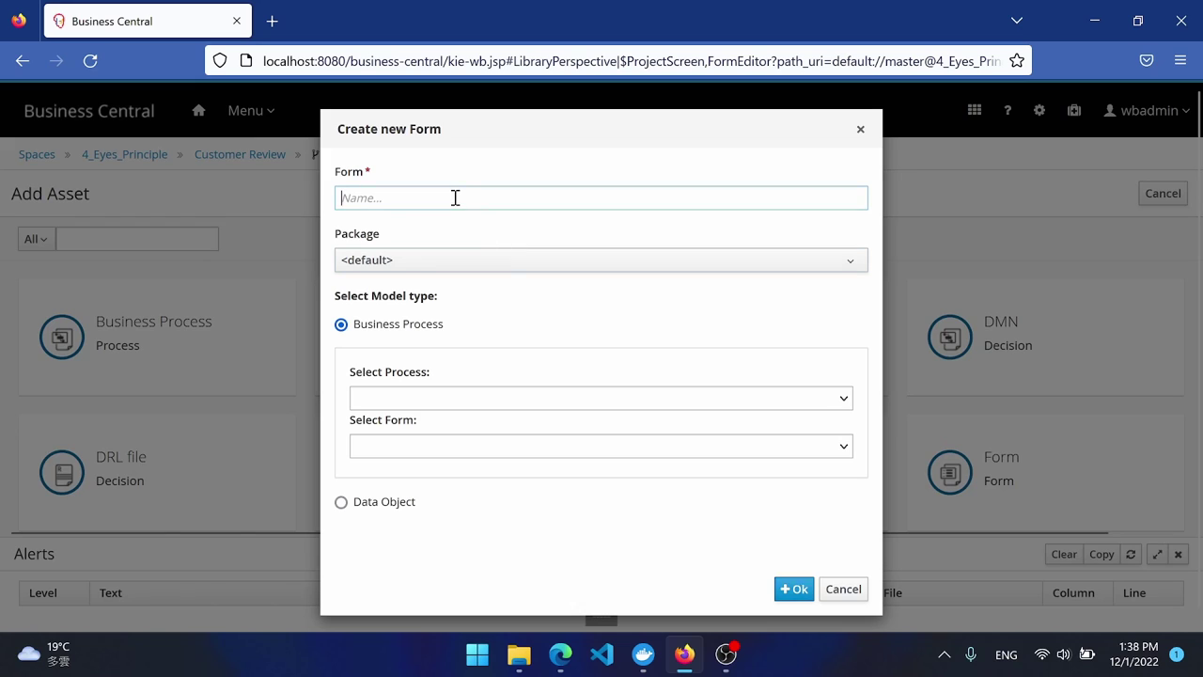
pyautogui.click(459, 267)
pyautogui.click(443, 355)
pyautogui.click(444, 399)
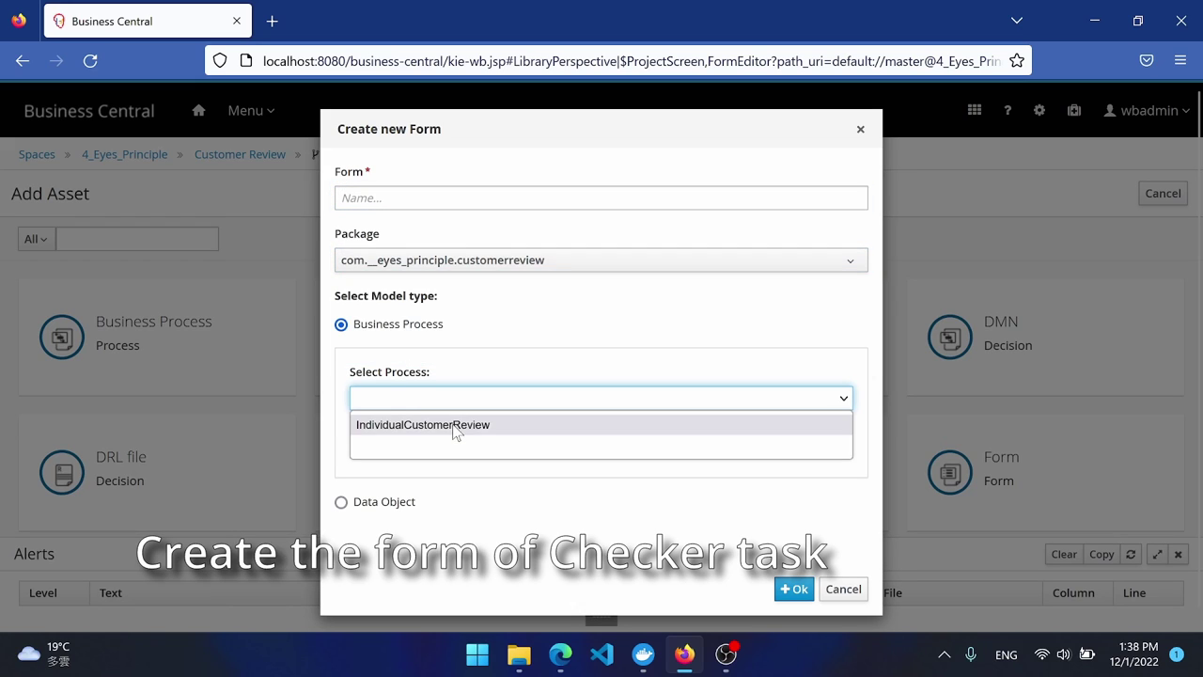
pyautogui.click(454, 425)
pyautogui.click(475, 447)
pyautogui.click(510, 513)
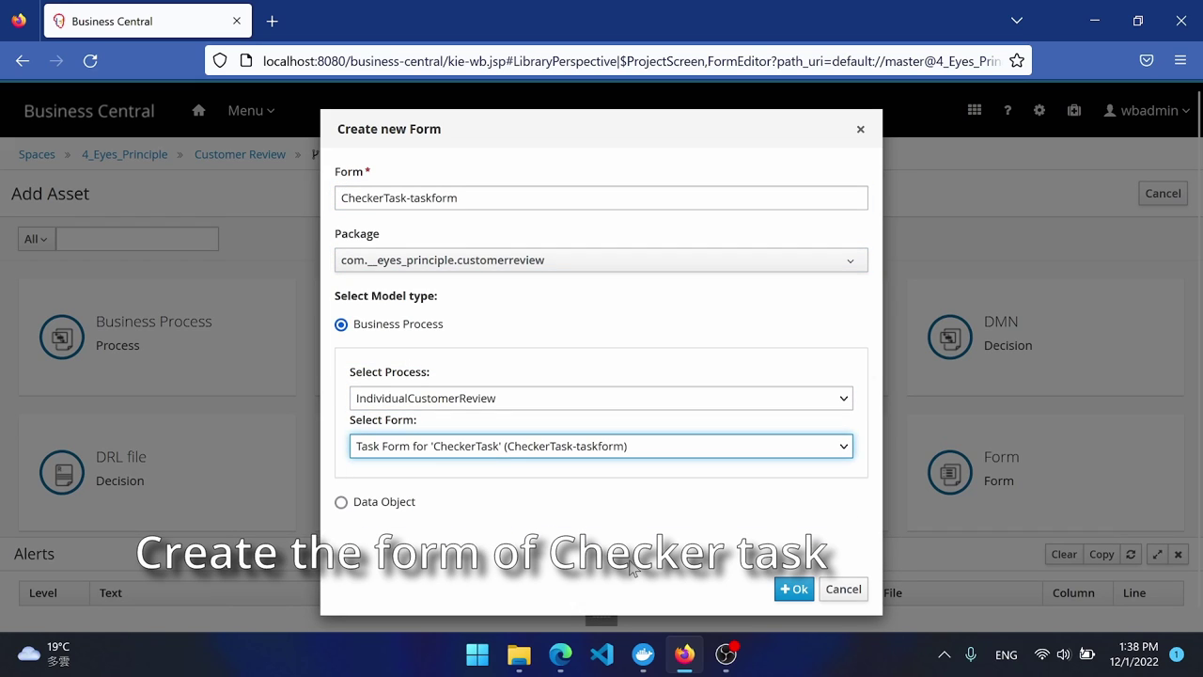
pyautogui.click(794, 590)
pyautogui.click(108, 235)
pyautogui.moveTo(141, 312); pyautogui.dragTo(489, 282)
# Label the field 'Previous Checker Approve Reason' with a matching placeholder.
pyautogui.doubleClick(430, 126)
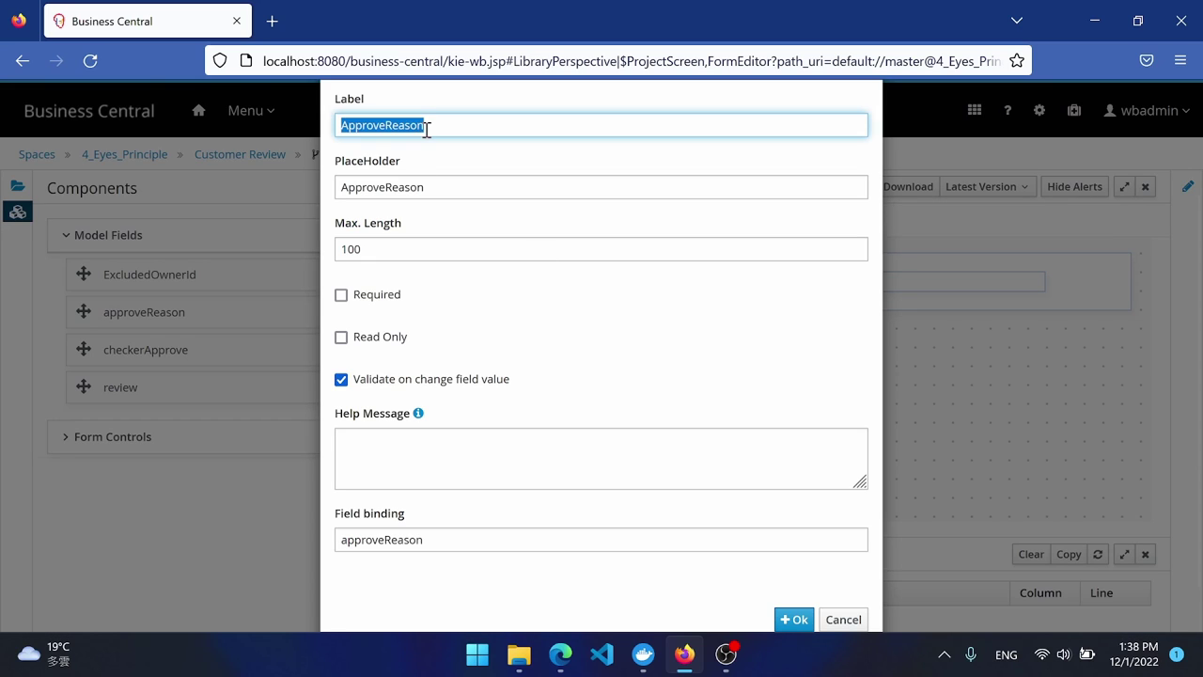
pyautogui.write('Previous Checker A')
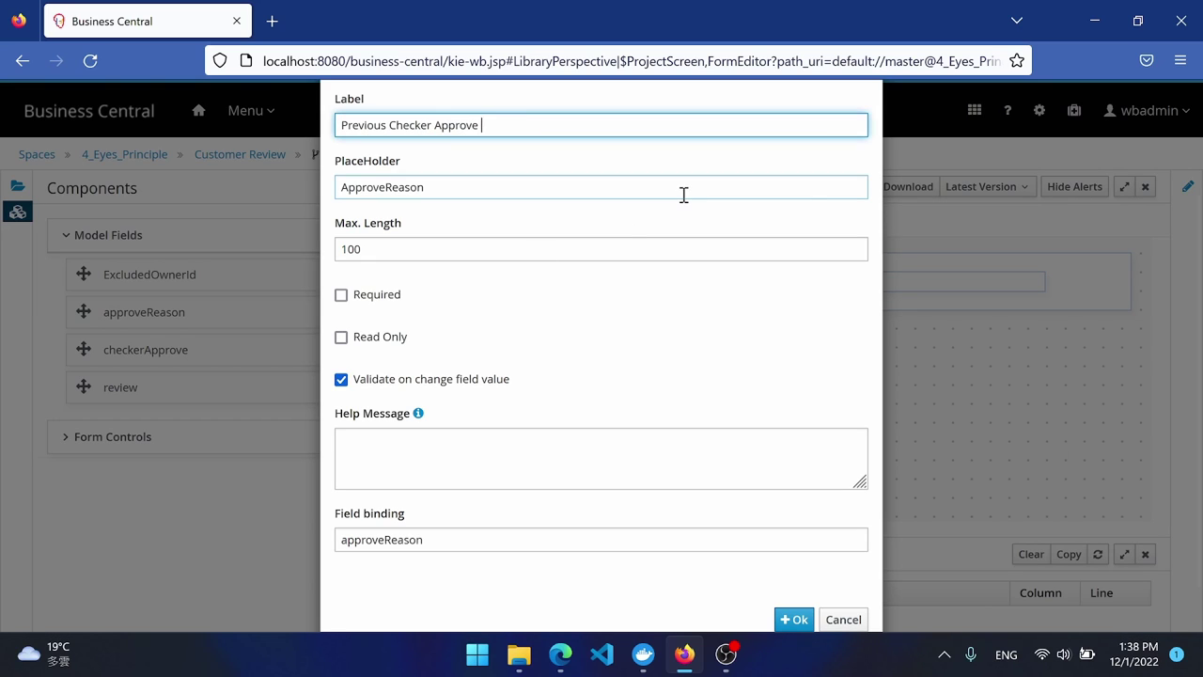
pyautogui.hotkey('ctrl', 'a')
pyautogui.hotkey('ctrl', 'c')
pyautogui.doubleClick(436, 188)
pyautogui.hotkey('ctrl', 'v')
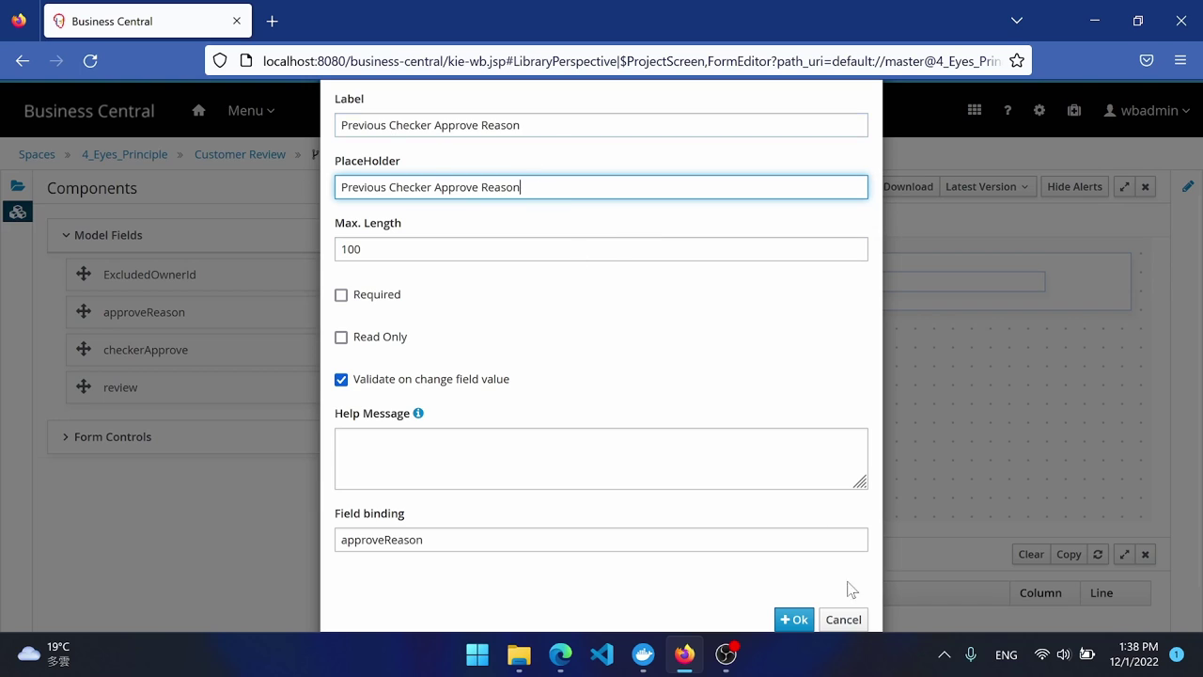
pyautogui.click(844, 620)
# Add a Review subform nesting IndividualCustomerReviewCheckerForm.
pyautogui.moveTo(121, 388); pyautogui.dragTo(500, 278)
pyautogui.click(500, 249)
pyautogui.click(500, 296)
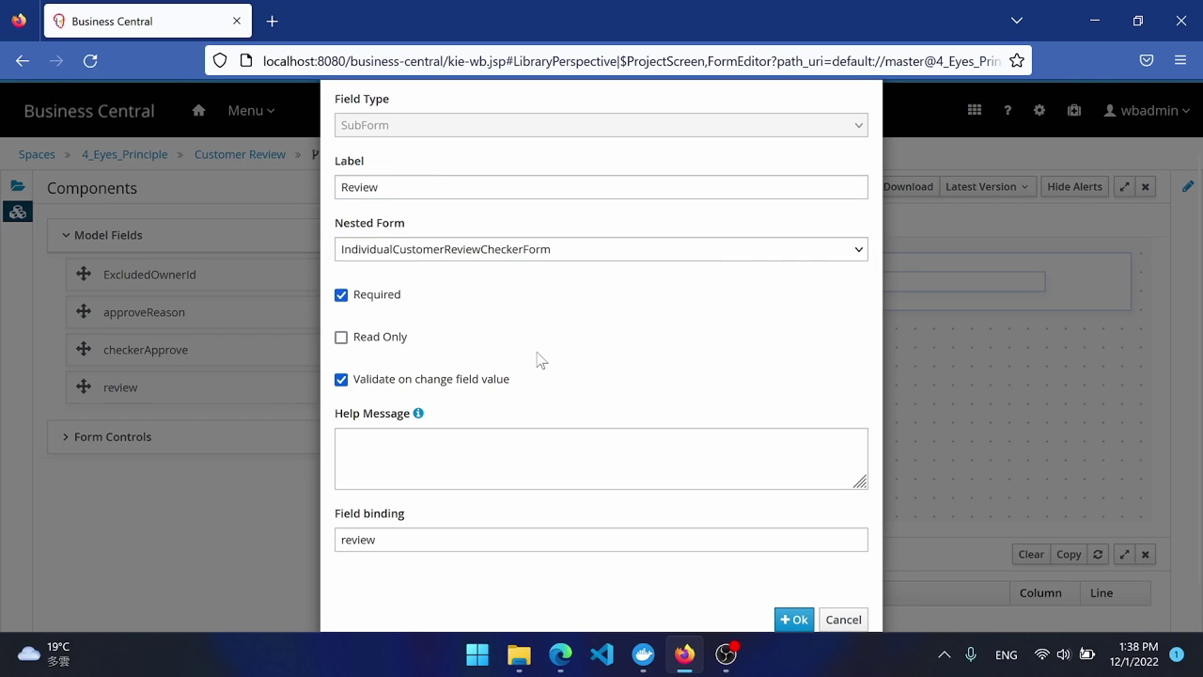
pyautogui.click(795, 619)
# Add a required approval checkbox labelled 'Approve for Maker's Decision'.
pyautogui.scroll(-3, 752, 414)
pyautogui.moveTo(136, 350); pyautogui.dragTo(561, 526)
pyautogui.click(342, 295)
pyautogui.doubleClick(403, 248)
pyautogui.write('Approv')
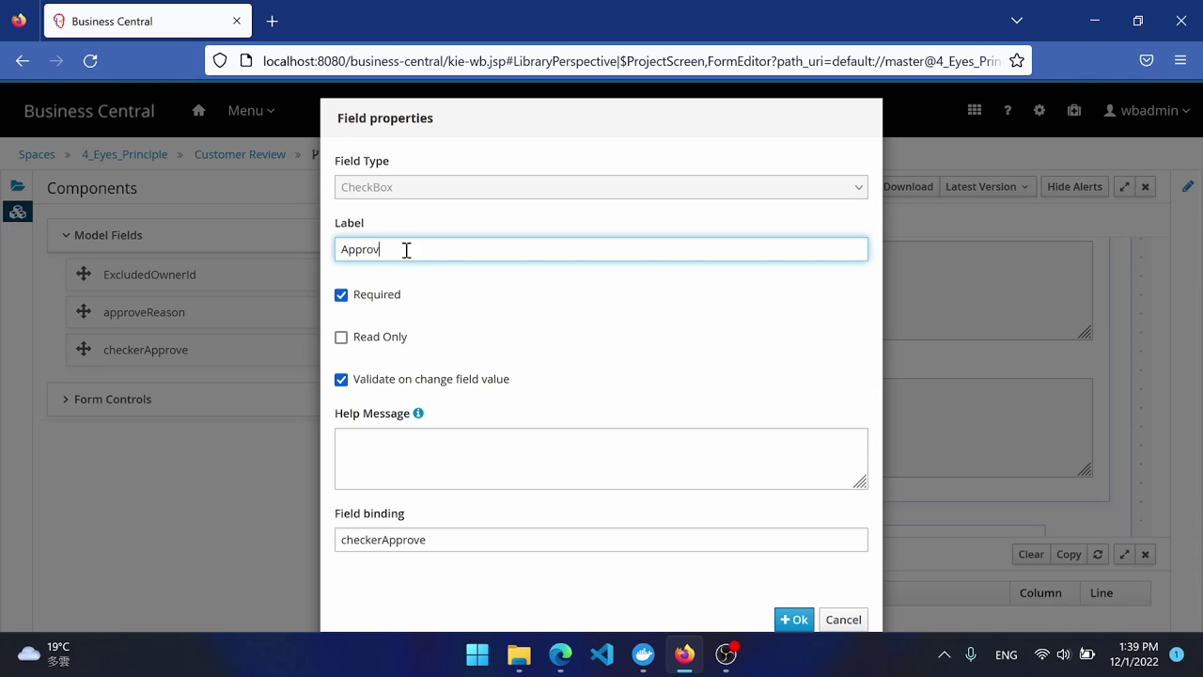
pyautogui.write("e for Maker's Decision")
pyautogui.click(794, 619)
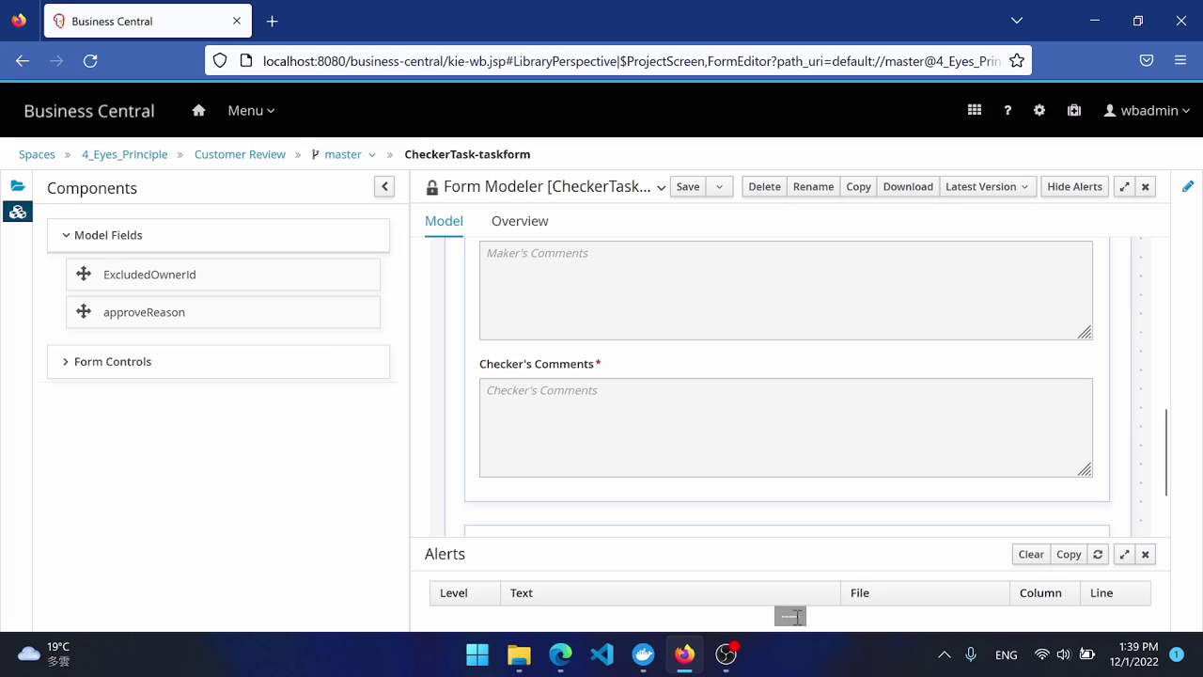
# Add approveReason again, labelled 'Decision Reason' with a matching placeholder.
pyautogui.moveTo(283, 320); pyautogui.dragTo(611, 517)
pyautogui.click(384, 122)
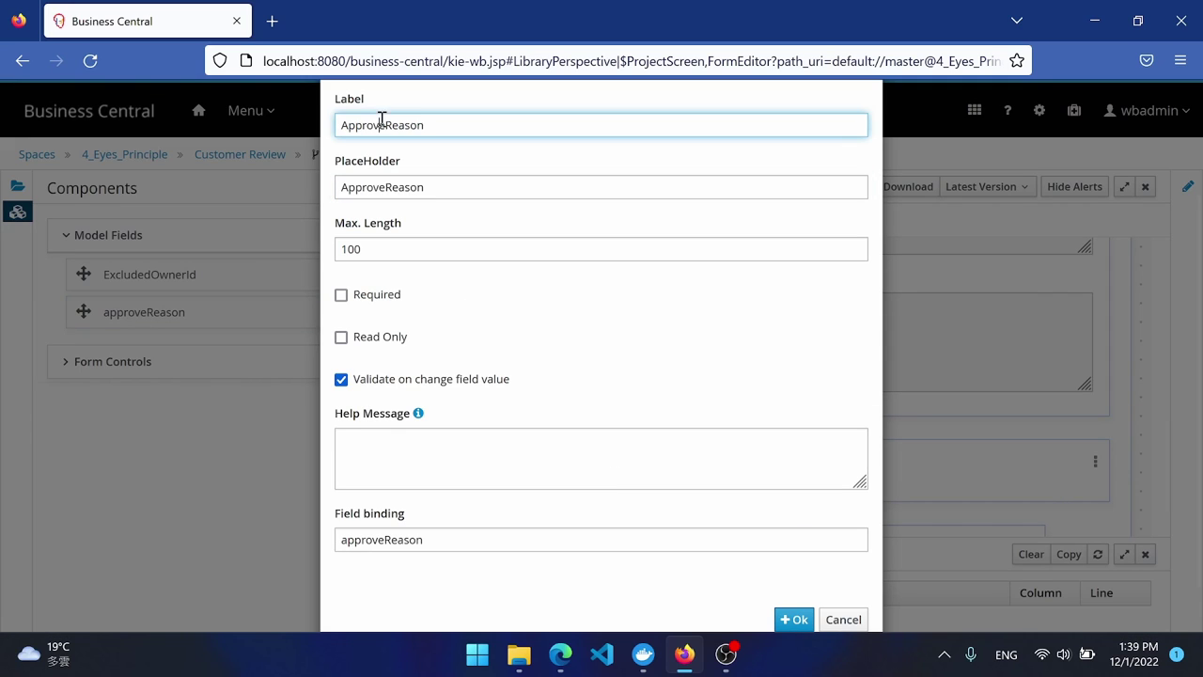
pyautogui.press('BackSpace')
pyautogui.press('BackSpace')
pyautogui.press('BackSpace')
pyautogui.press('BackSpace')
pyautogui.press('BackSpace')
pyautogui.press('BackSpace')
pyautogui.press('BackSpace')
pyautogui.write('A')
pyautogui.press('BackSpace')
pyautogui.write('Decision')
pyautogui.click(390, 187)
pyautogui.hotkey('ctrl', 'a')
pyautogui.hotkey('ctrl', 'v')
# Make Decision Reason a required text area and save the CheckerTask form.
pyautogui.scroll(2, 411, 241)
pyautogui.click(411, 197)
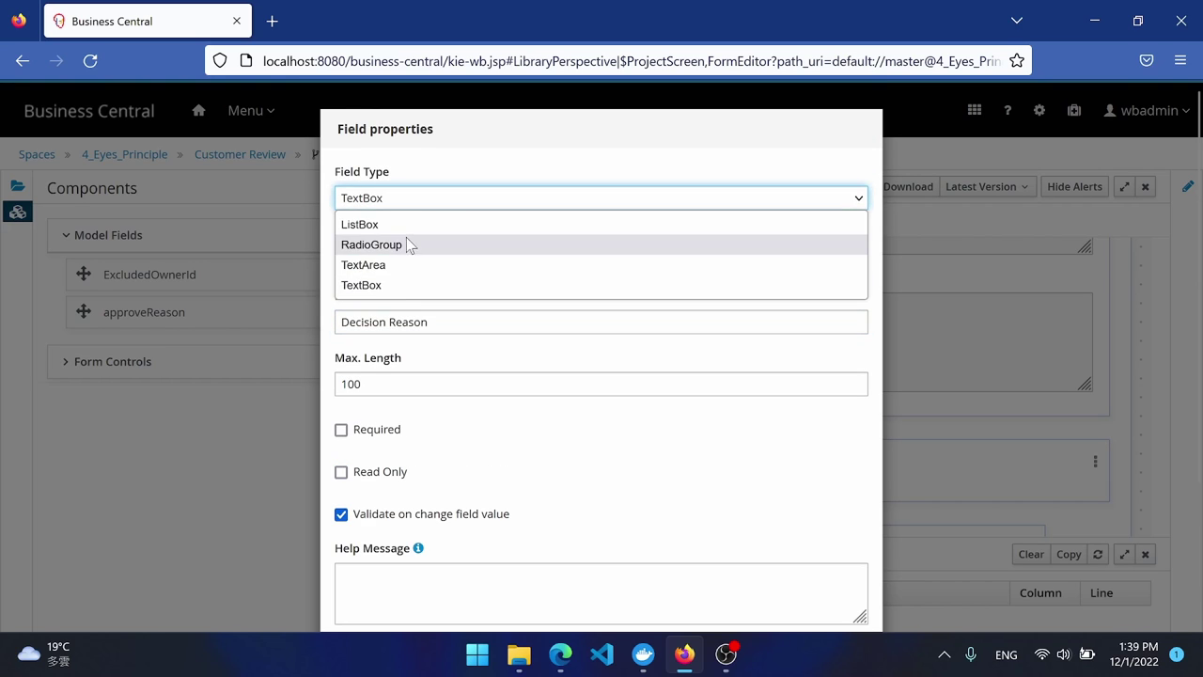
pyautogui.click(411, 263)
pyautogui.scroll(-2, 368, 204)
pyautogui.click(342, 251)
pyautogui.click(795, 577)
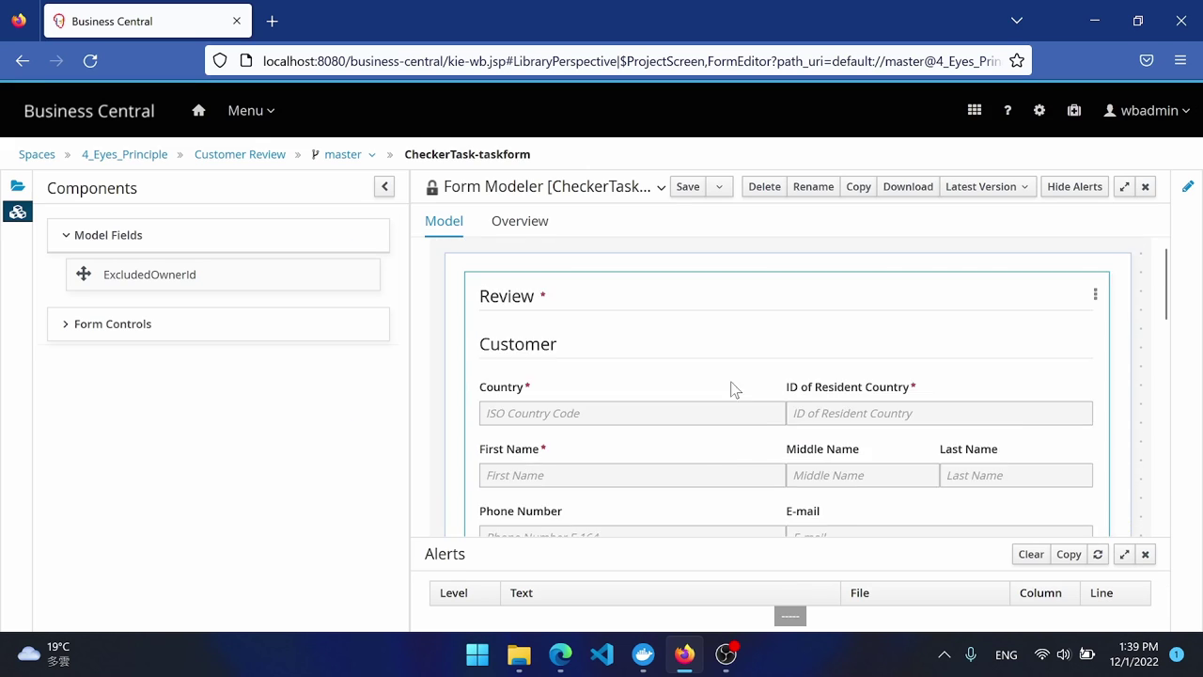
pyautogui.click(686, 185)
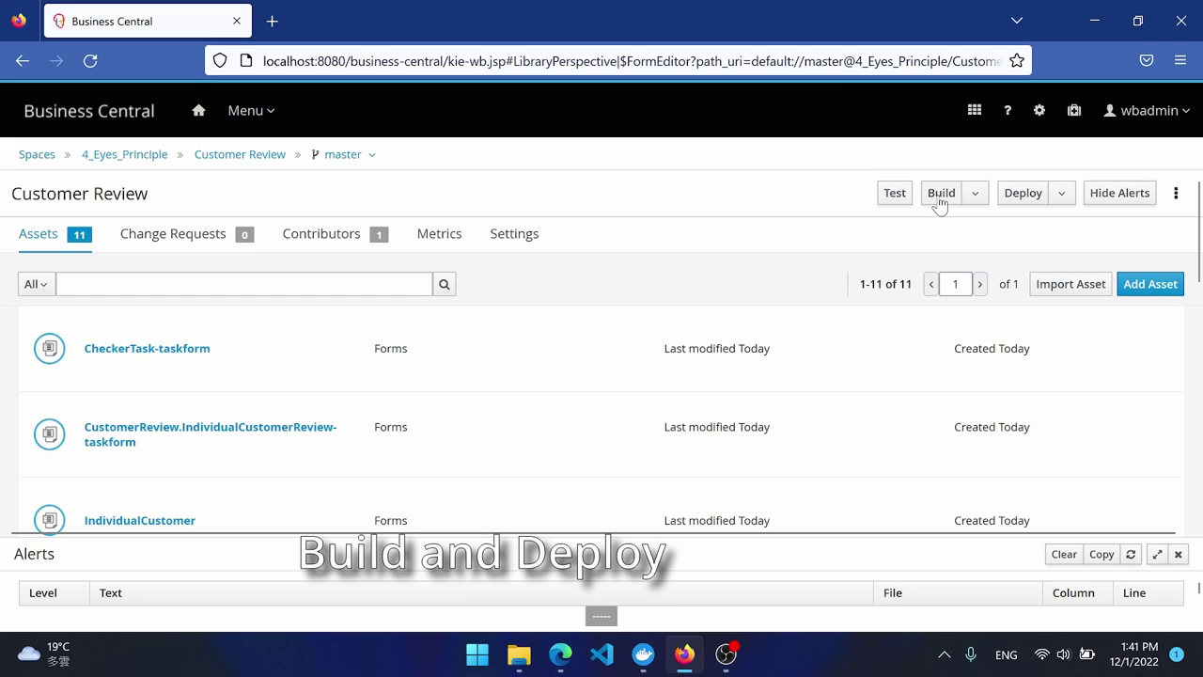
# Build and deploy the Customer Review project, dismissing the success notices.
pyautogui.click(940, 194)
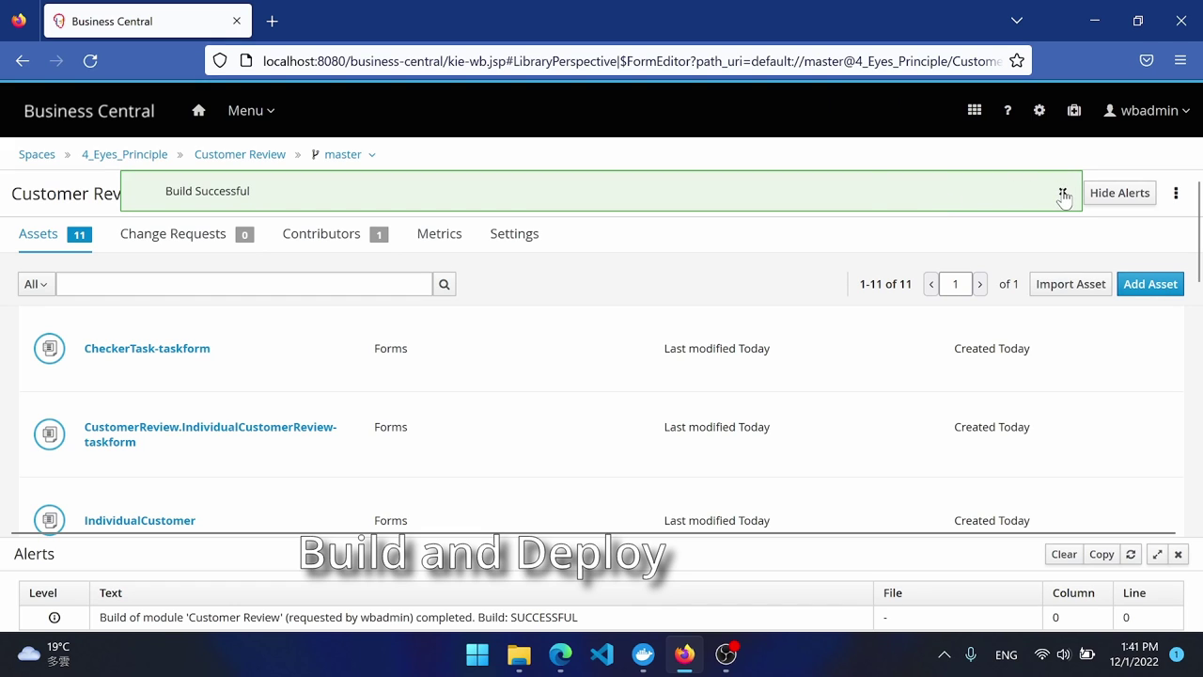
pyautogui.click(1062, 192)
pyautogui.click(1023, 194)
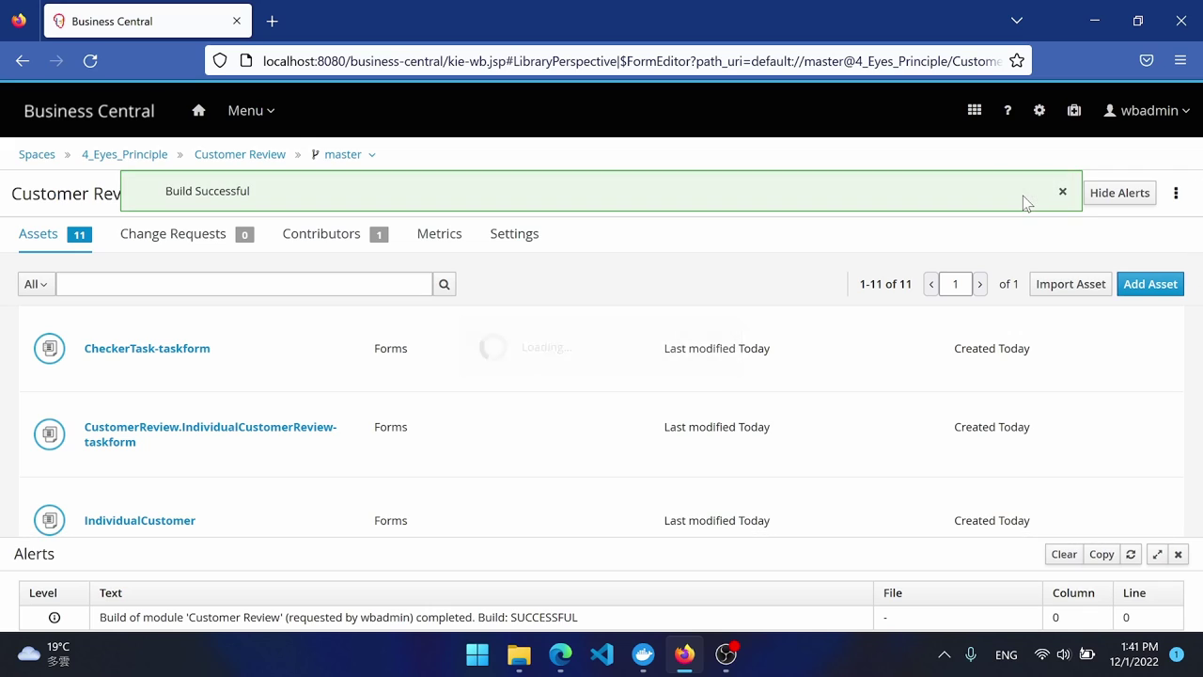
pyautogui.click(1062, 192)
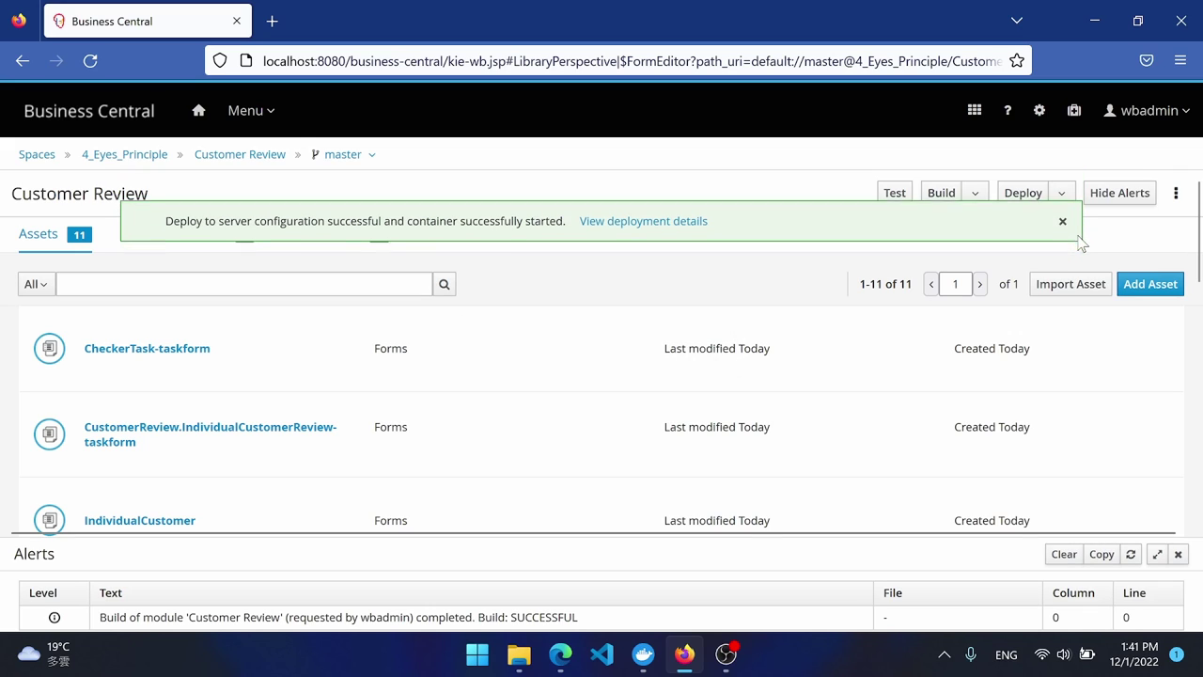
pyautogui.click(250, 113)
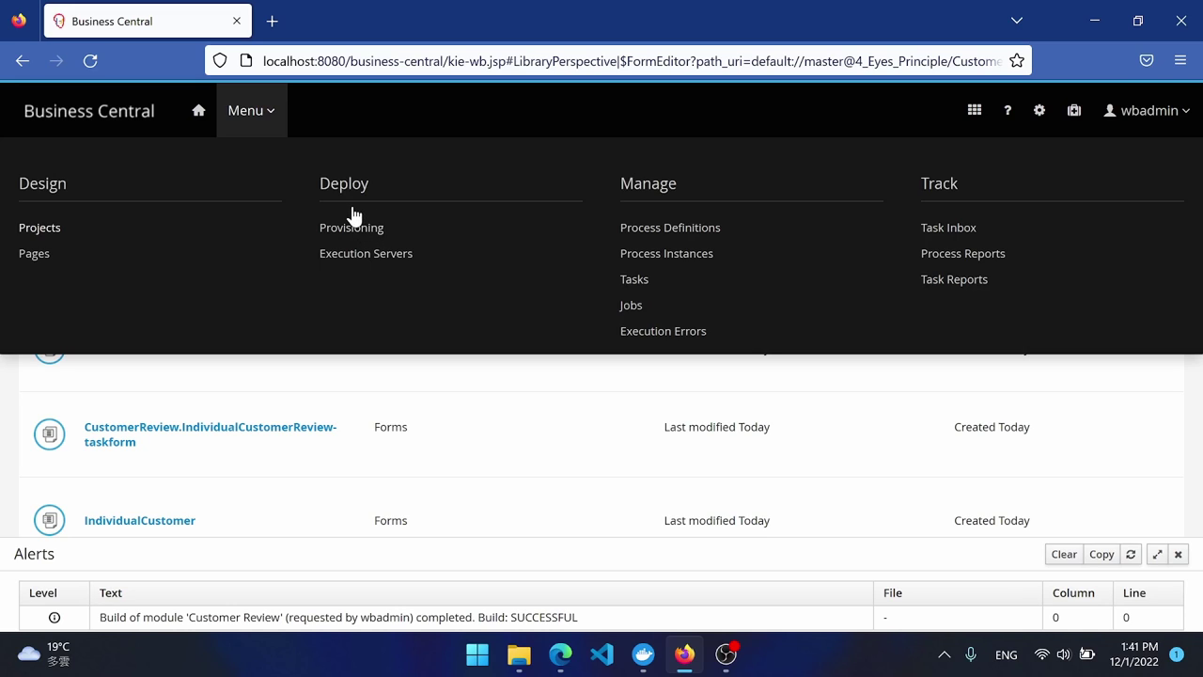
# In Execution Servers, review the container's Version and Process Configuration, then return to Status.
pyautogui.click(368, 255)
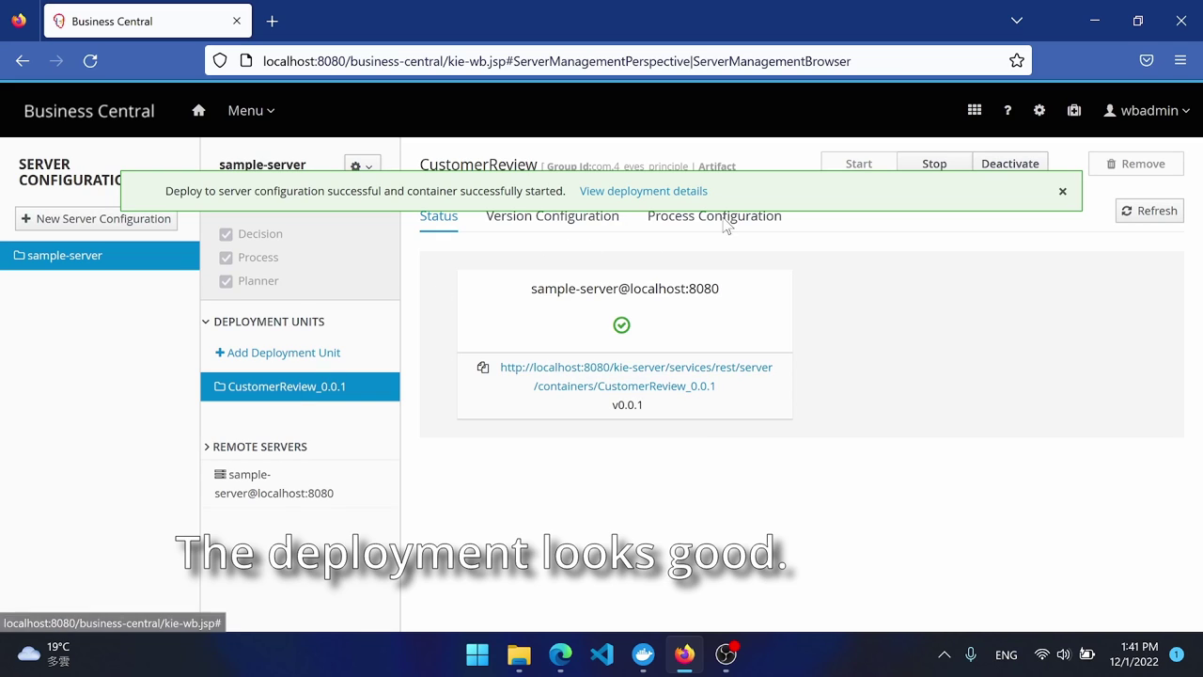
pyautogui.click(1065, 191)
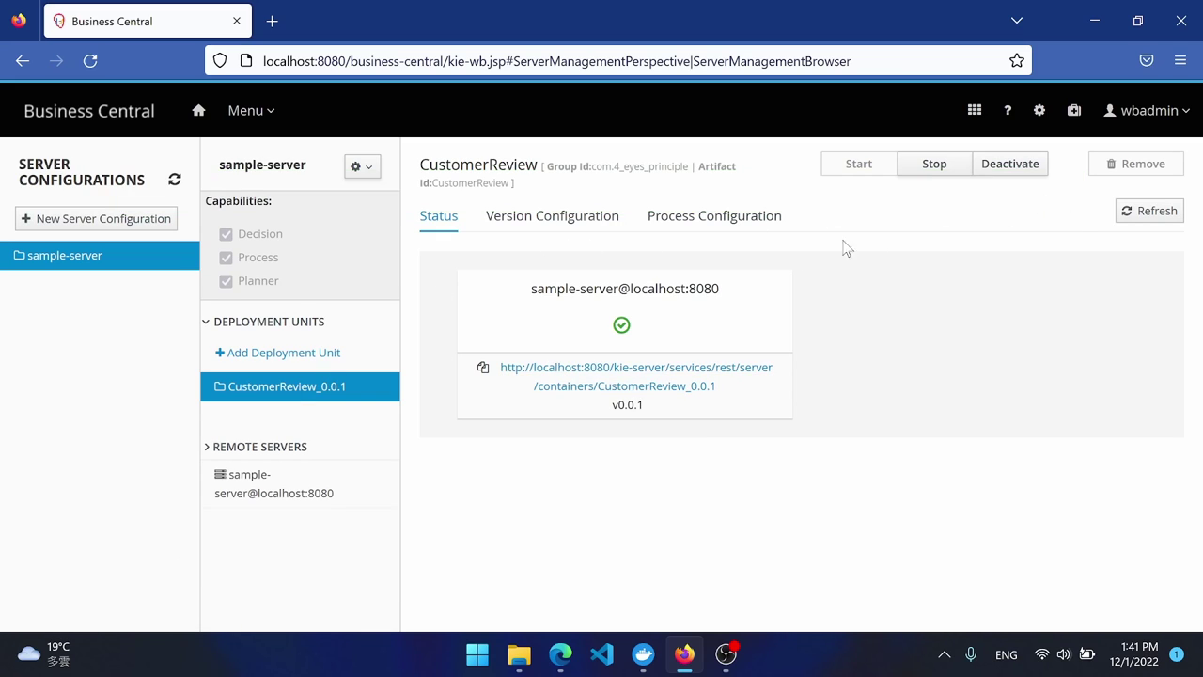
pyautogui.click(579, 218)
pyautogui.click(710, 216)
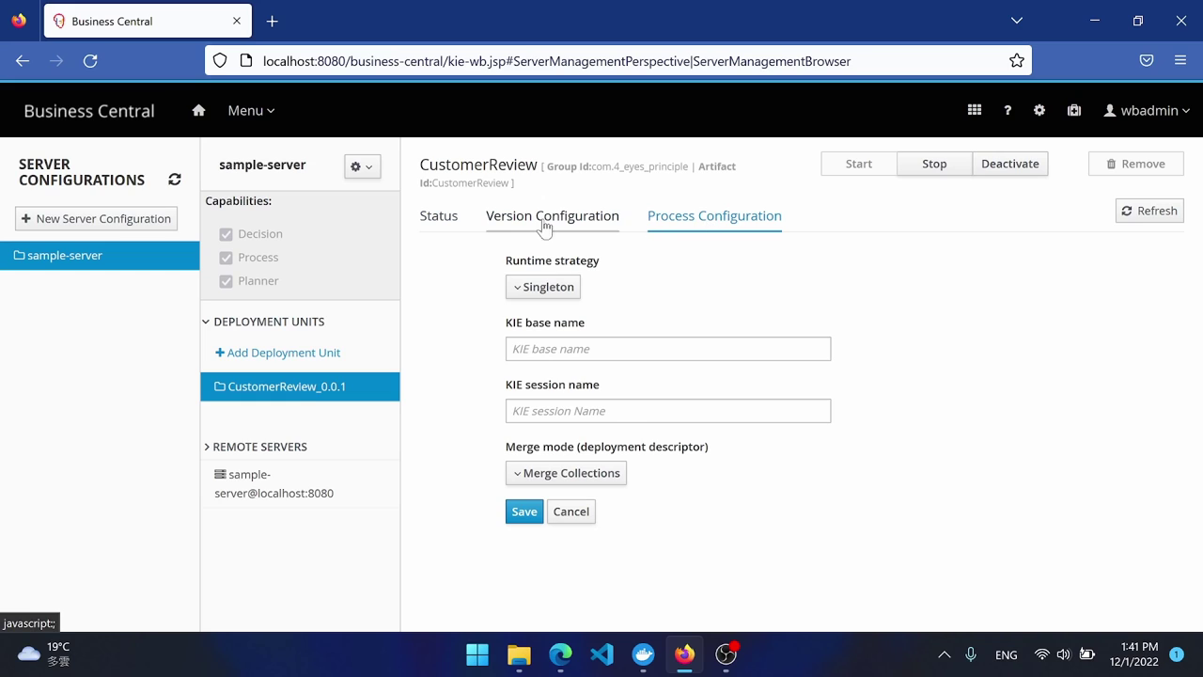
pyautogui.click(438, 224)
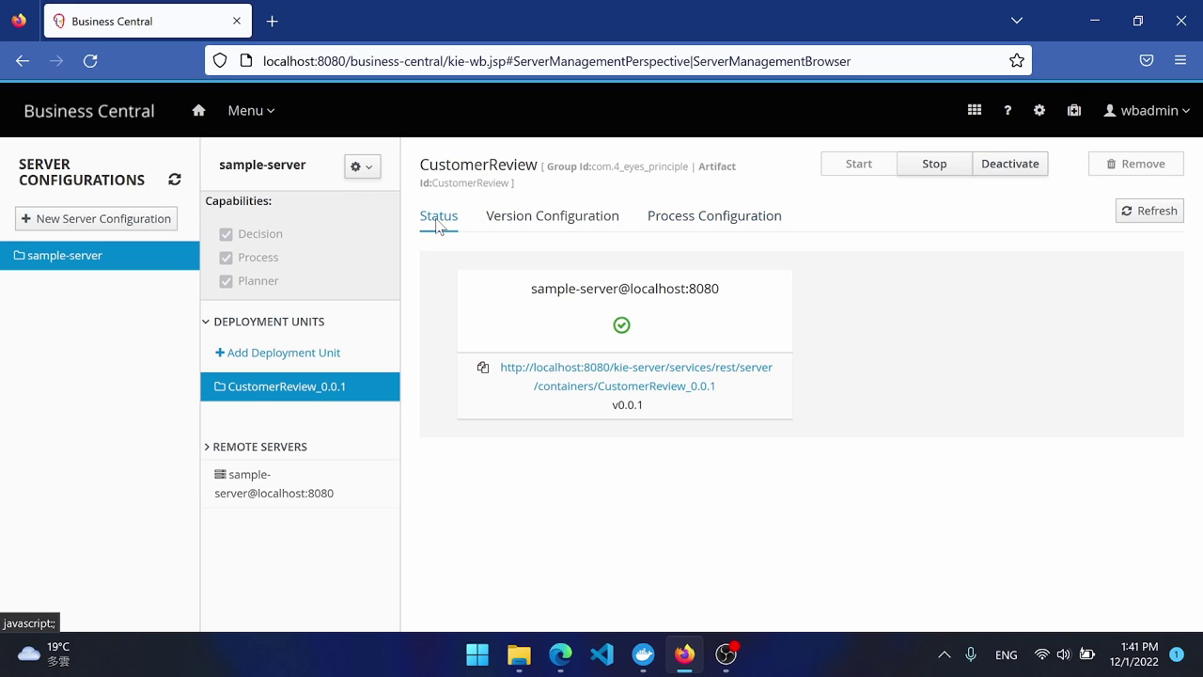
pyautogui.click(263, 121)
# Inspect the IndividualCustomerReview process definition details and its diagram, then return to the definitions list.
pyautogui.click(666, 228)
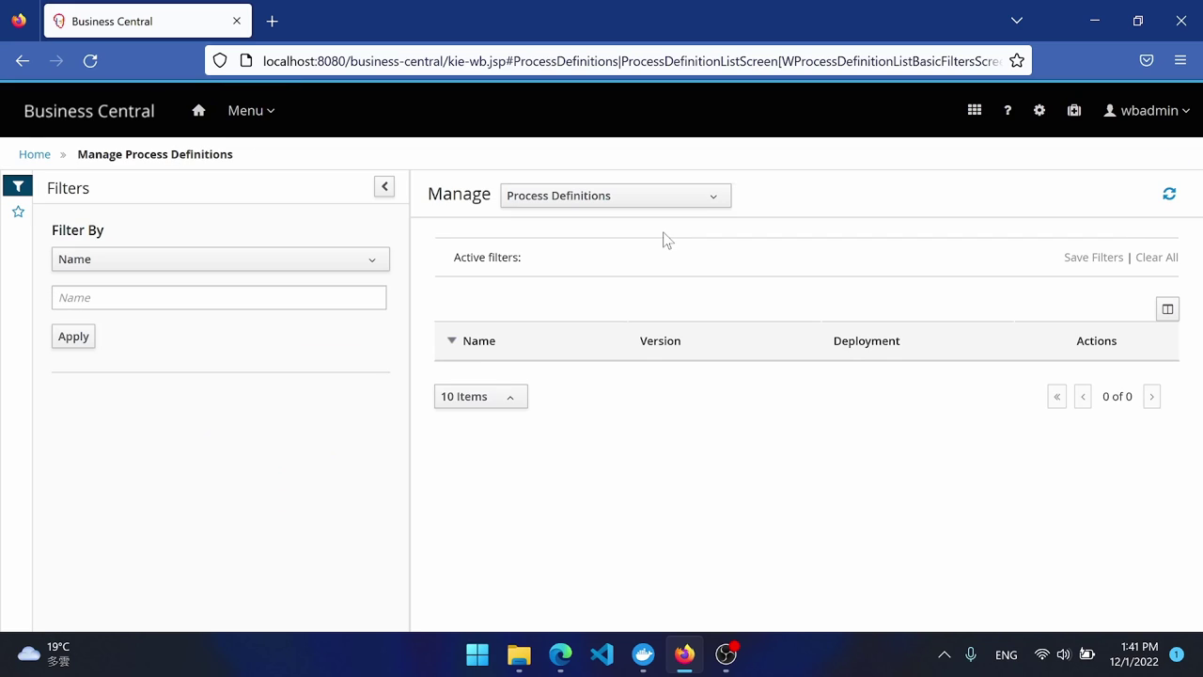
pyautogui.click(557, 386)
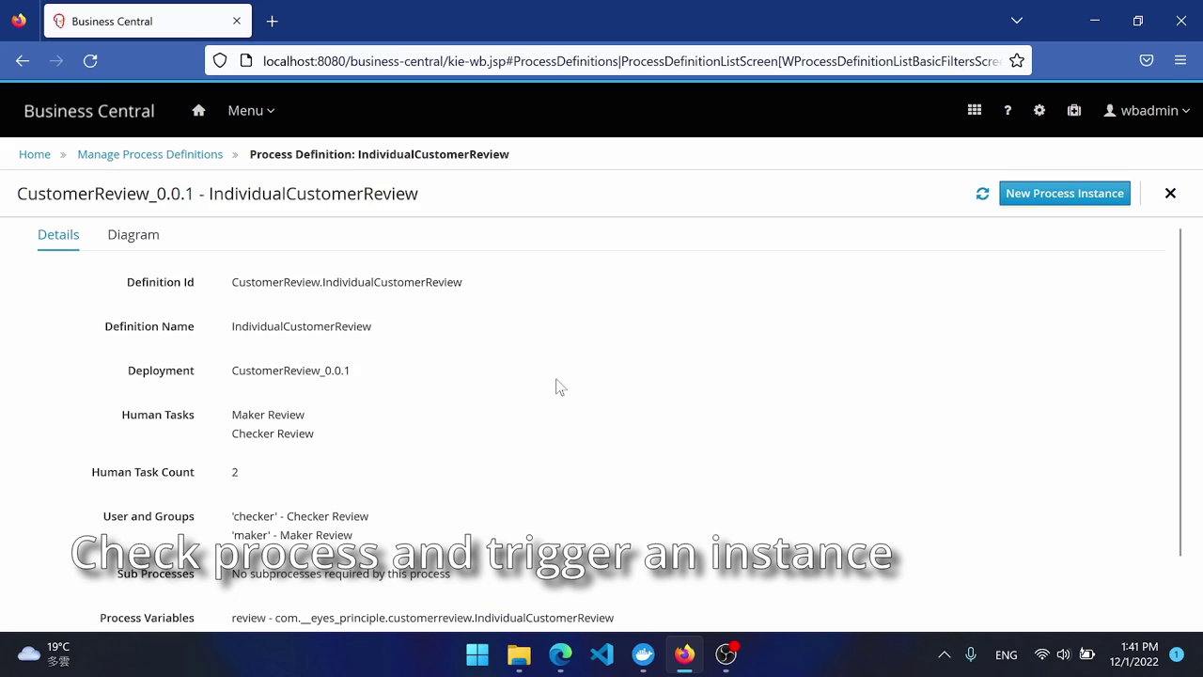
pyautogui.scroll(-3, 549, 419)
pyautogui.scroll(3, 526, 438)
pyautogui.click(132, 239)
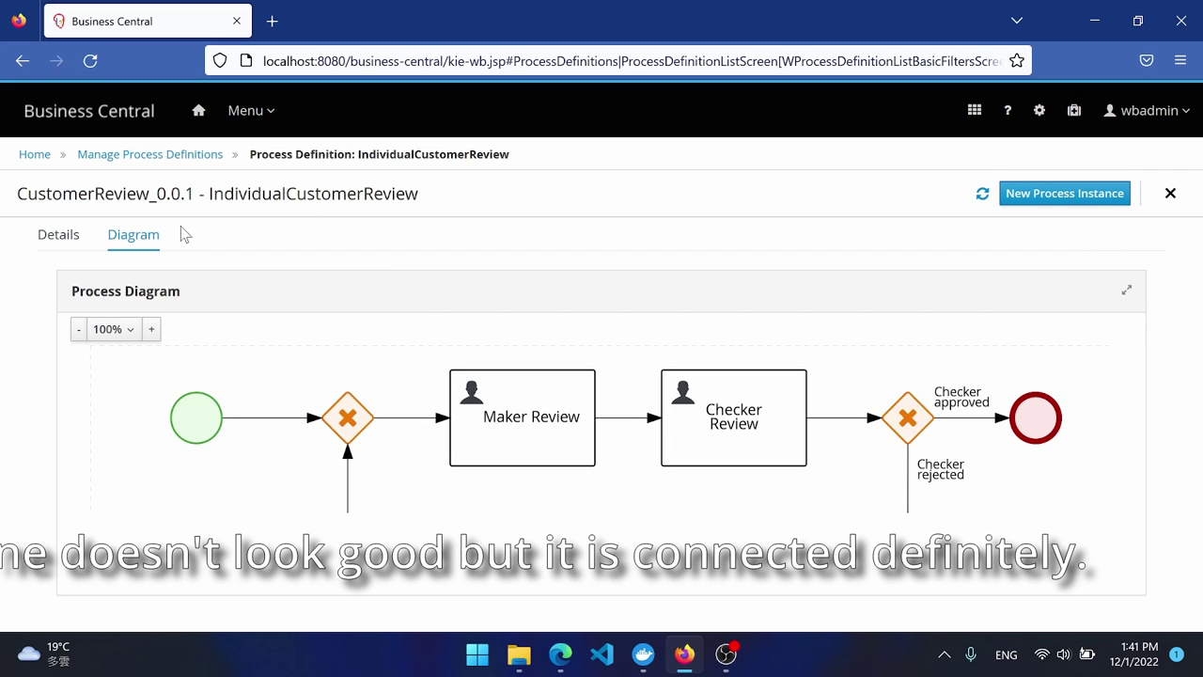
pyautogui.click(166, 156)
# In user management, confirm both demo users belong to the maker, HR, checker and kie-server groups.
pyautogui.click(1040, 117)
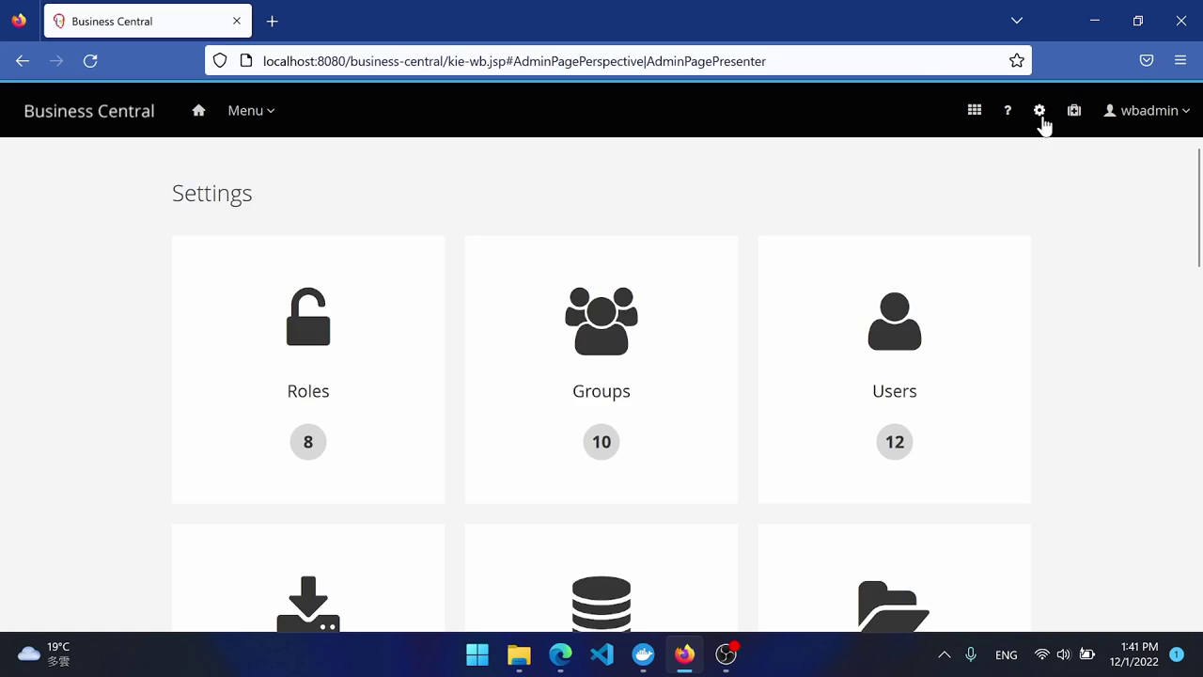
pyautogui.click(896, 333)
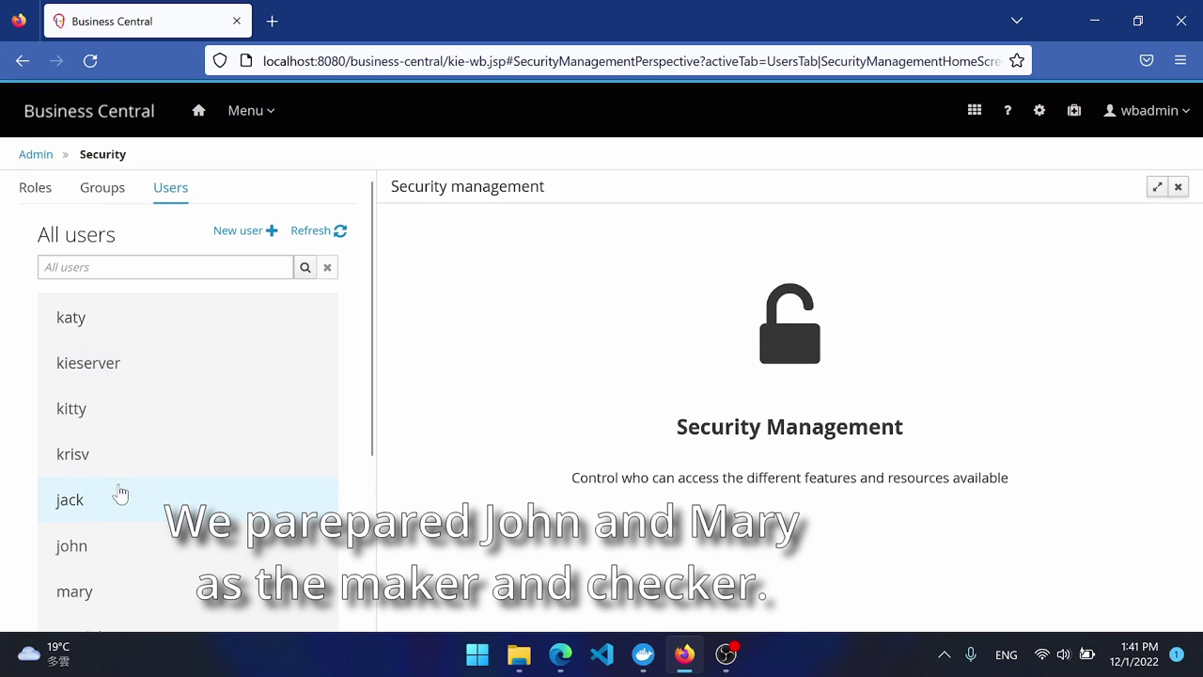
pyautogui.click(86, 553)
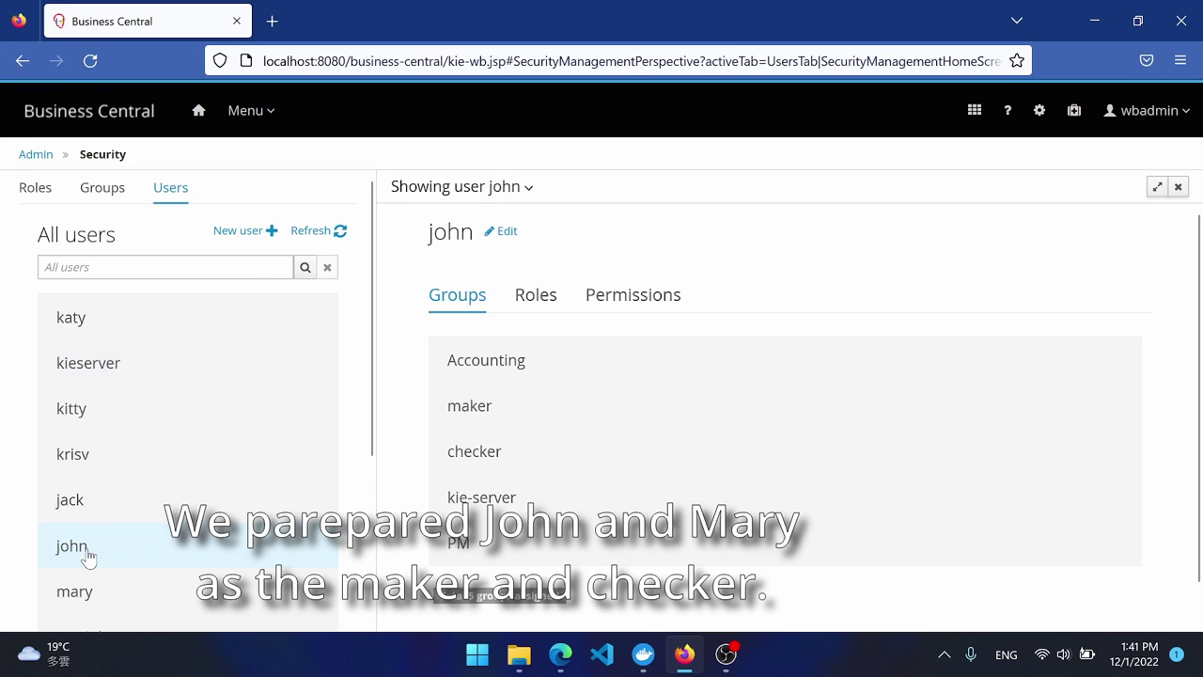
pyautogui.click(486, 451)
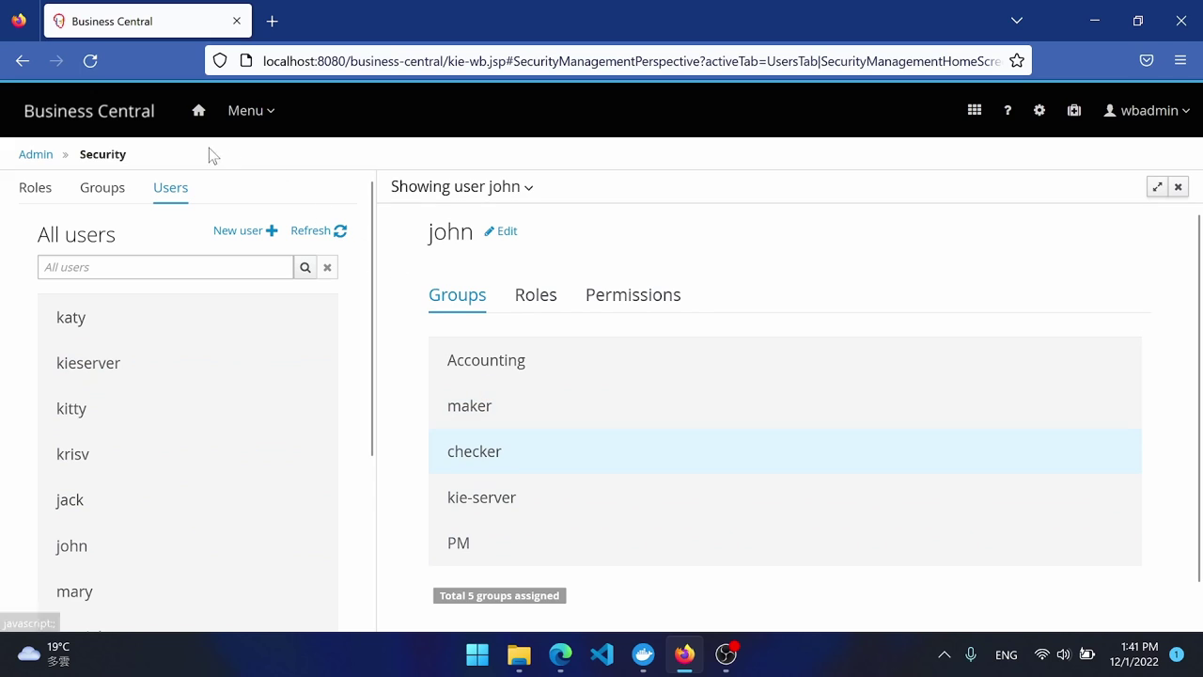
pyautogui.scroll(-5, 113, 518)
pyautogui.click(94, 348)
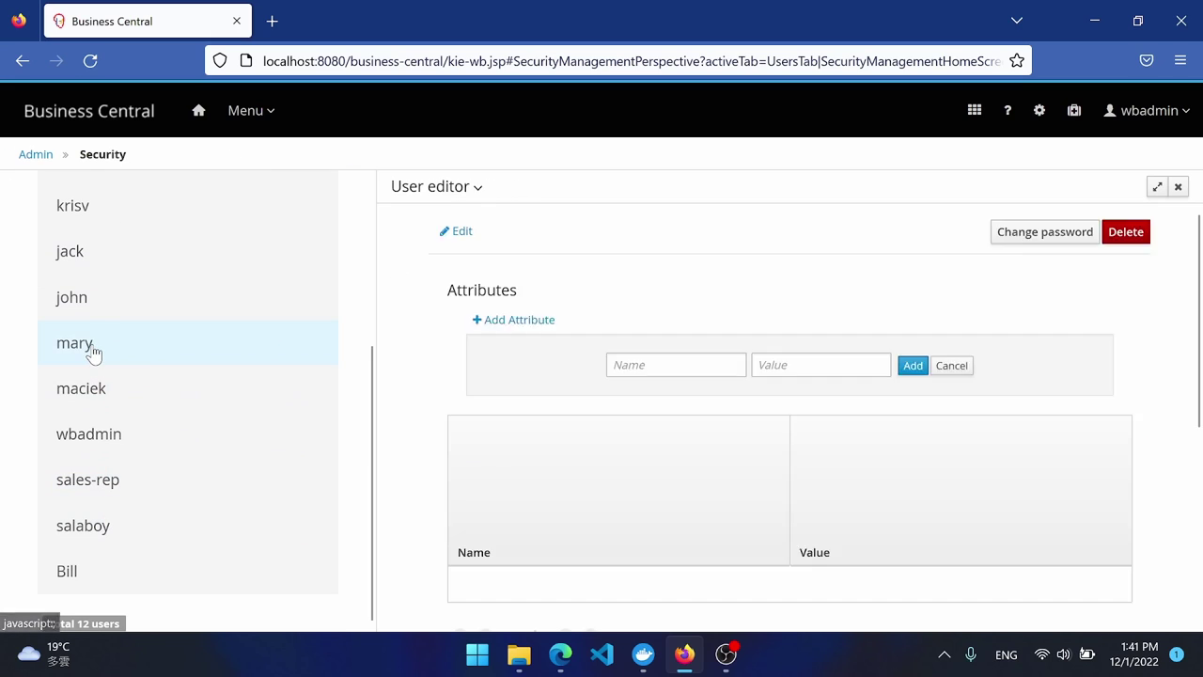
pyautogui.click(484, 378)
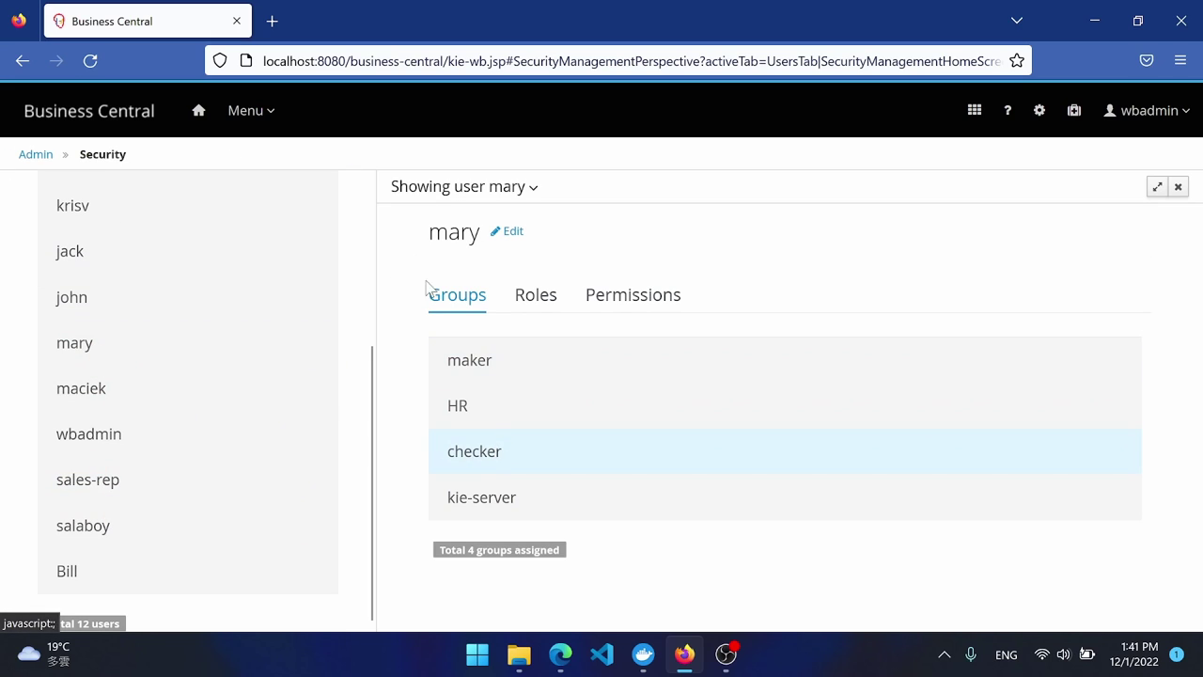
pyautogui.click(264, 118)
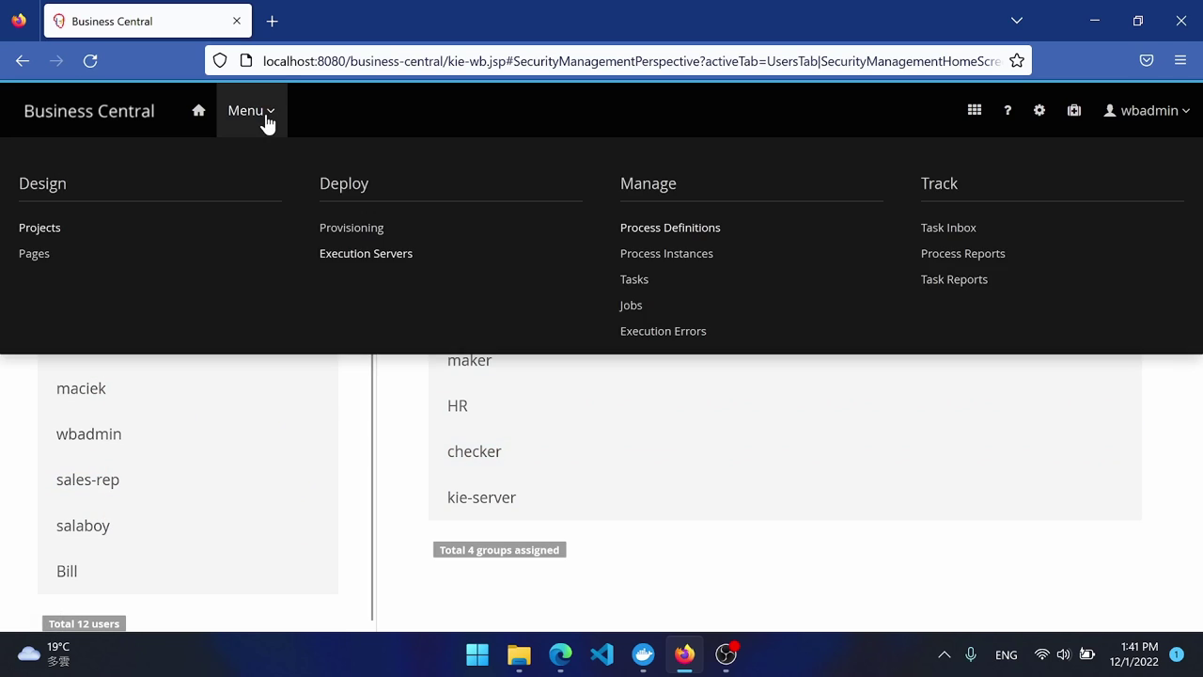
# Start a new process instance of the IndividualCustomerReview definition.
pyautogui.click(689, 231)
pyautogui.click(561, 384)
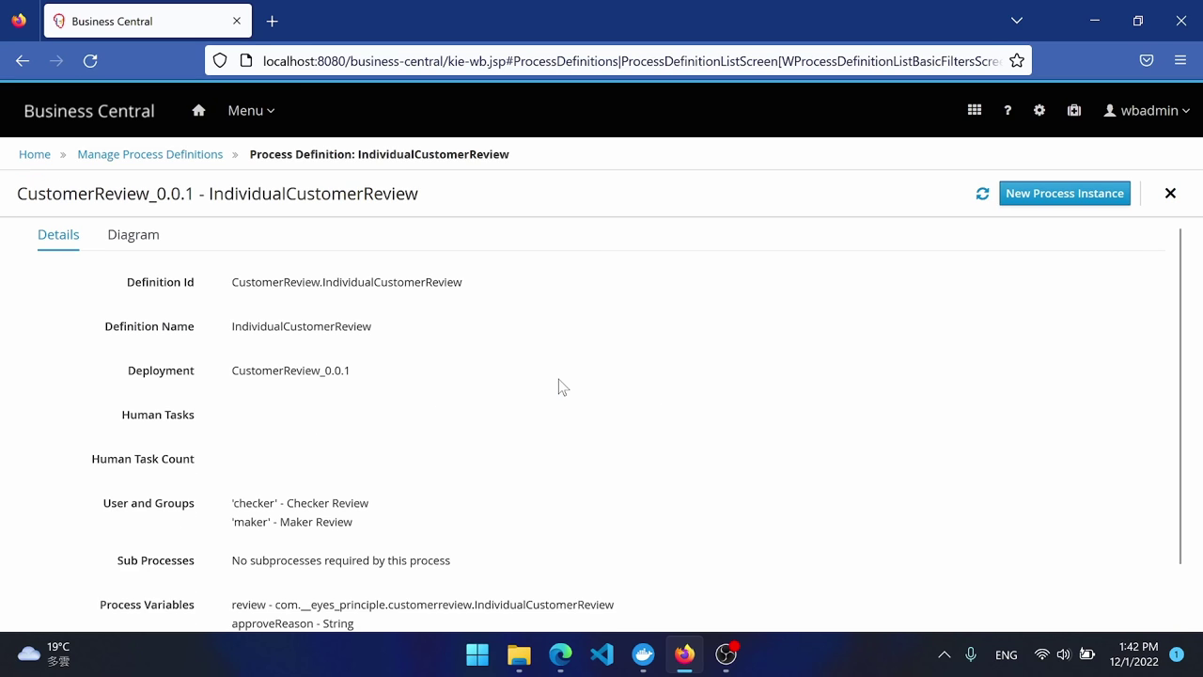
pyautogui.click(1053, 201)
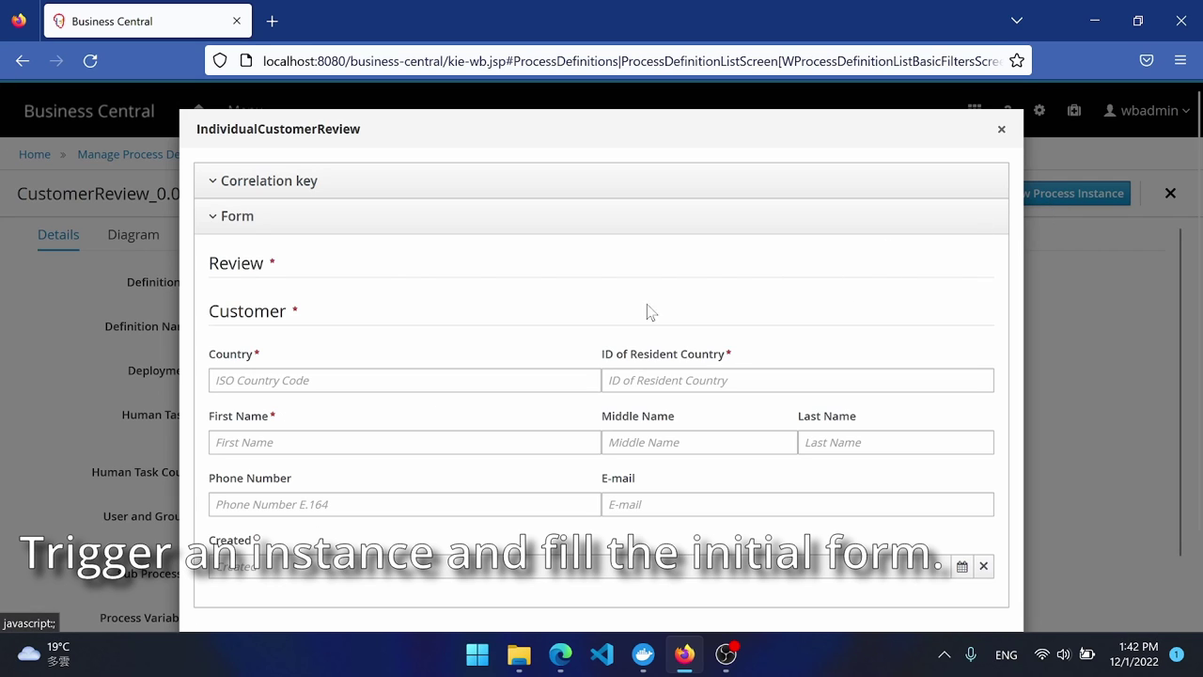
pyautogui.scroll(-2, 496, 376)
# Fill in Country TWN and the customer's first, middle and last names, then begin the phone number.
pyautogui.click(393, 290)
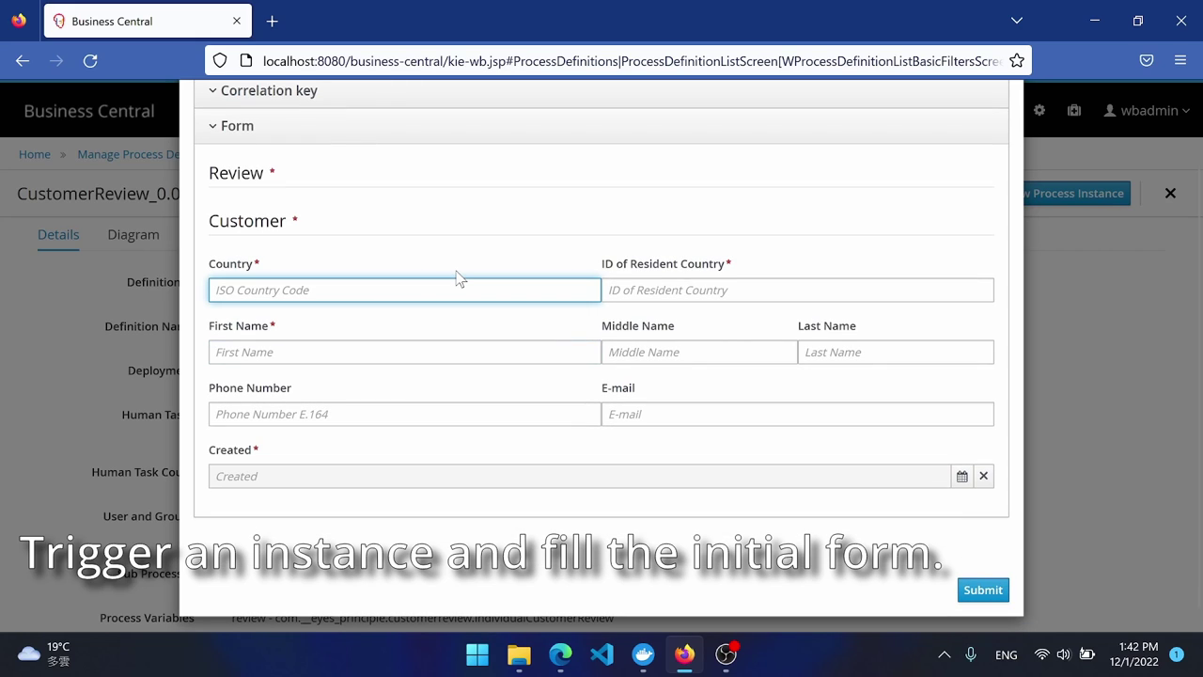
pyautogui.write('TW')
pyautogui.write('A1234567890')
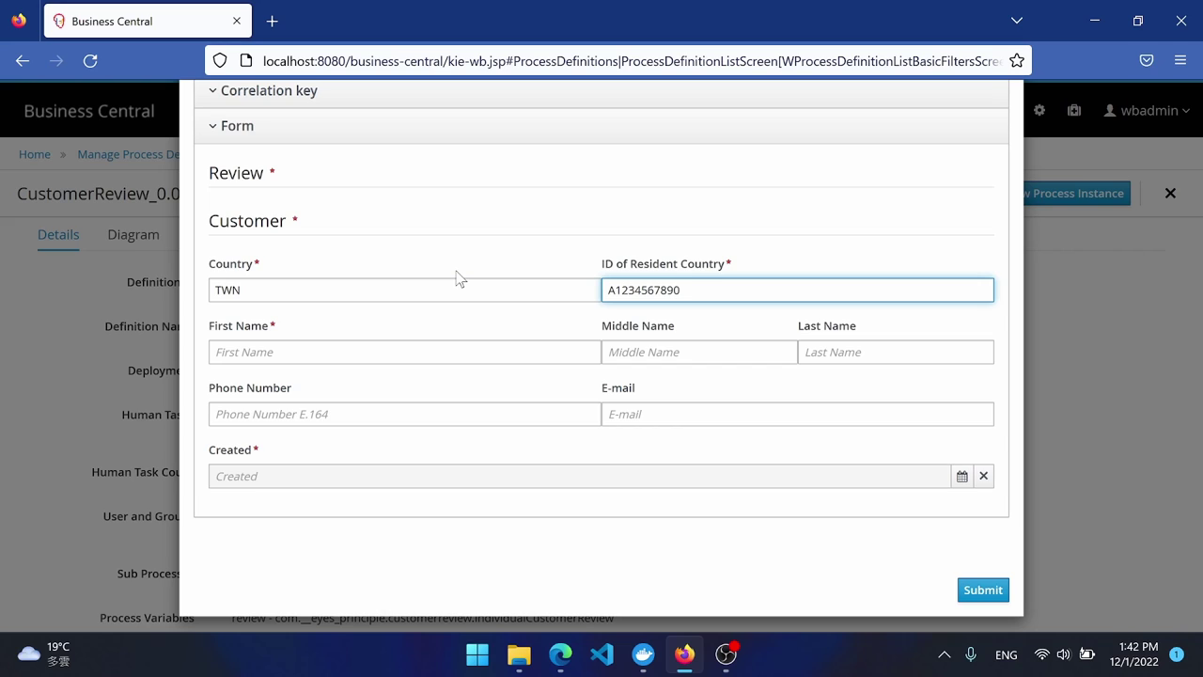
pyautogui.press('Tab')
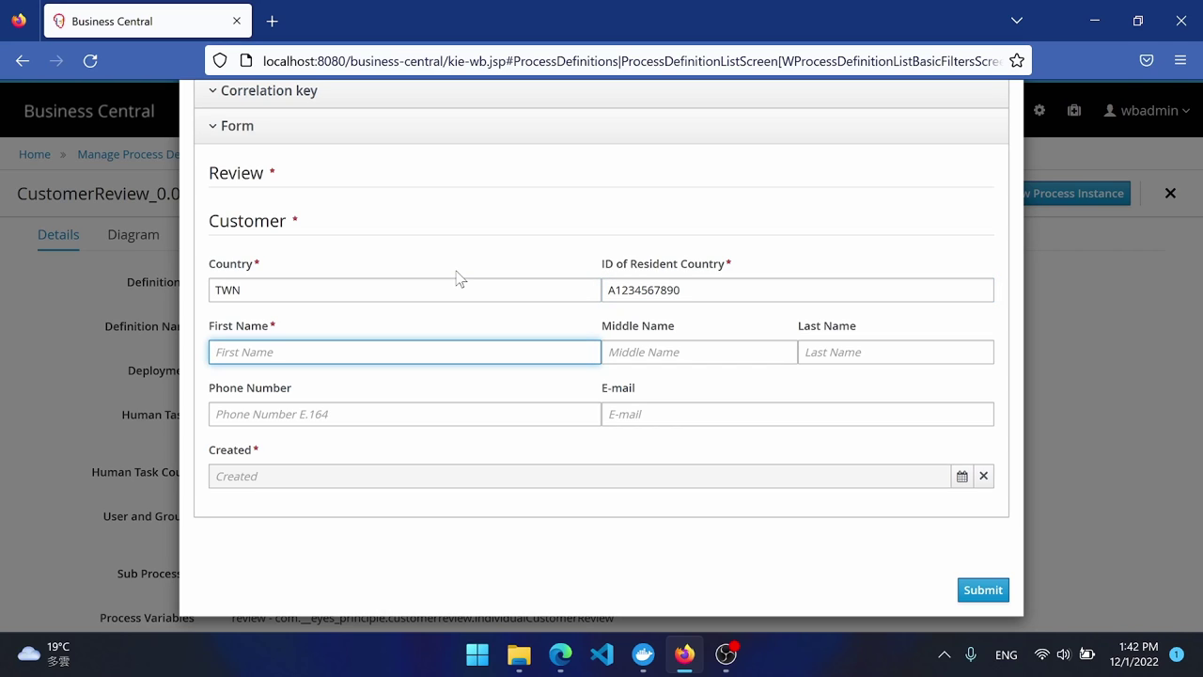
pyautogui.write('Test')
pyautogui.press('Tab')
pyautogui.write('Middle')
pyautogui.press('Tab')
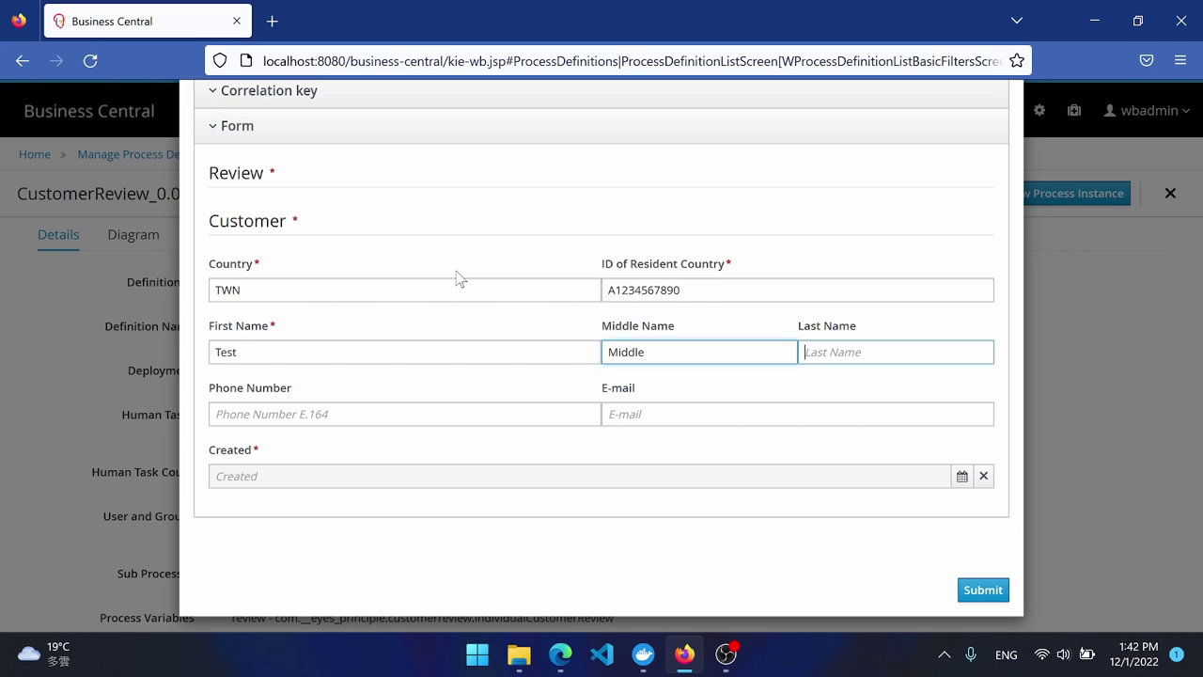
pyautogui.write('Last')
pyautogui.press('Tab')
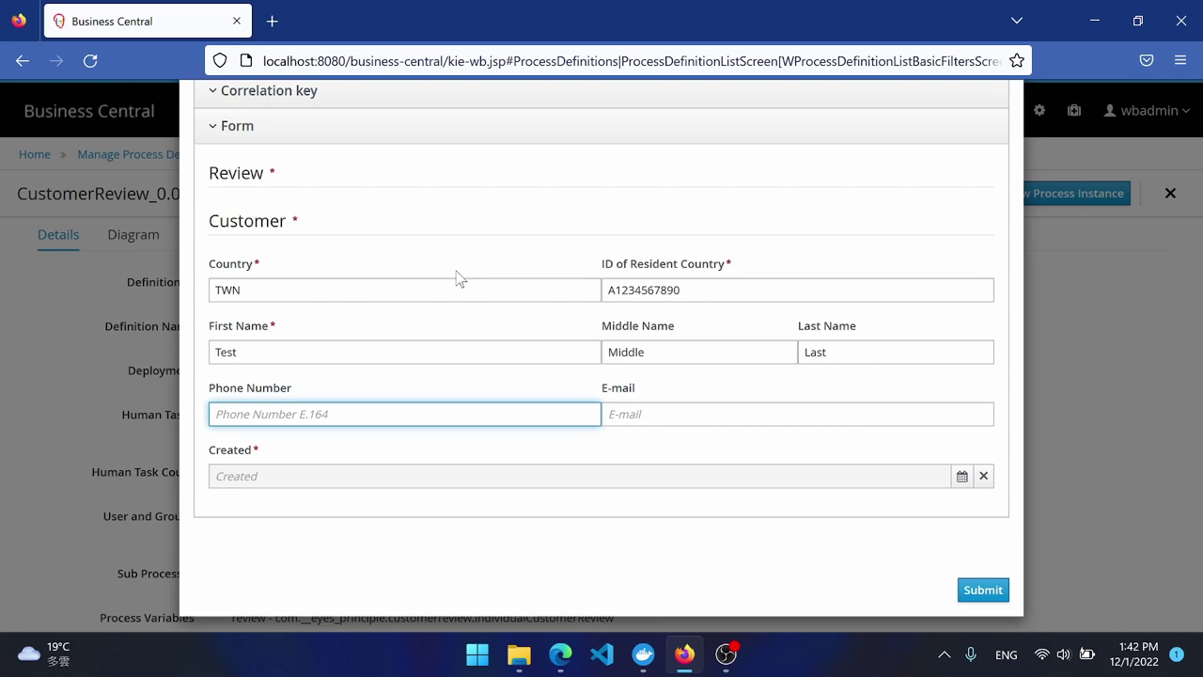
pyautogui.write('+886912345678')
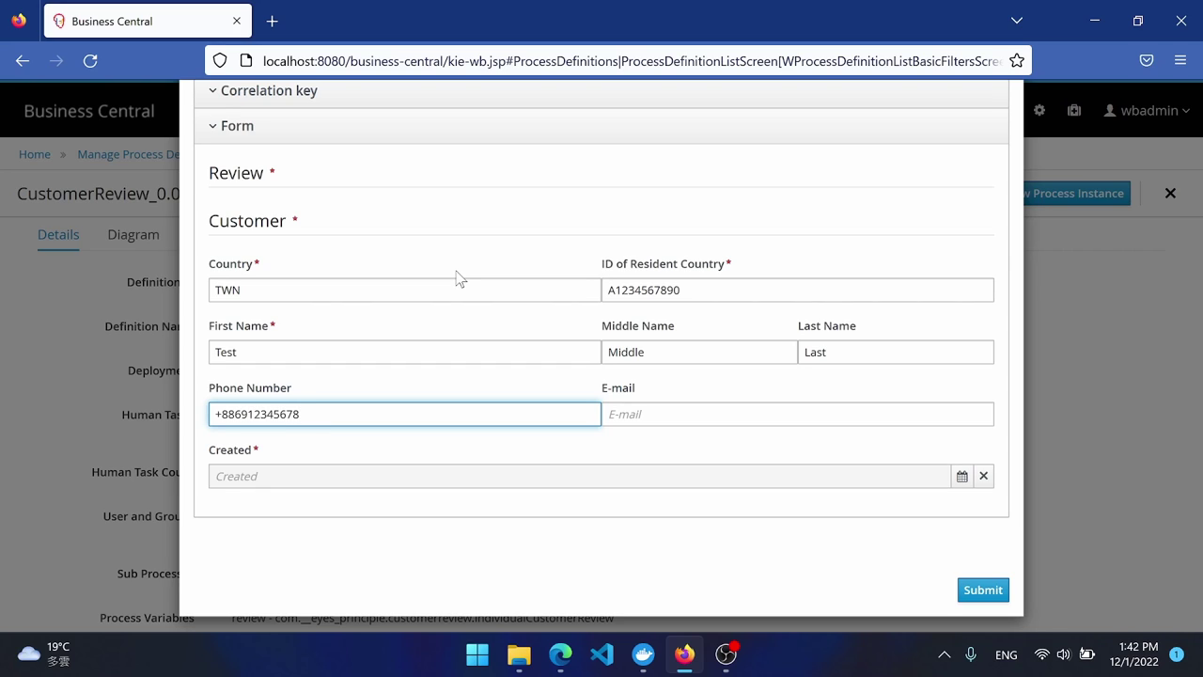
# Enter the customer's e-mail and set the Created date to 12/01/2022 01:30.
pyautogui.click(701, 411)
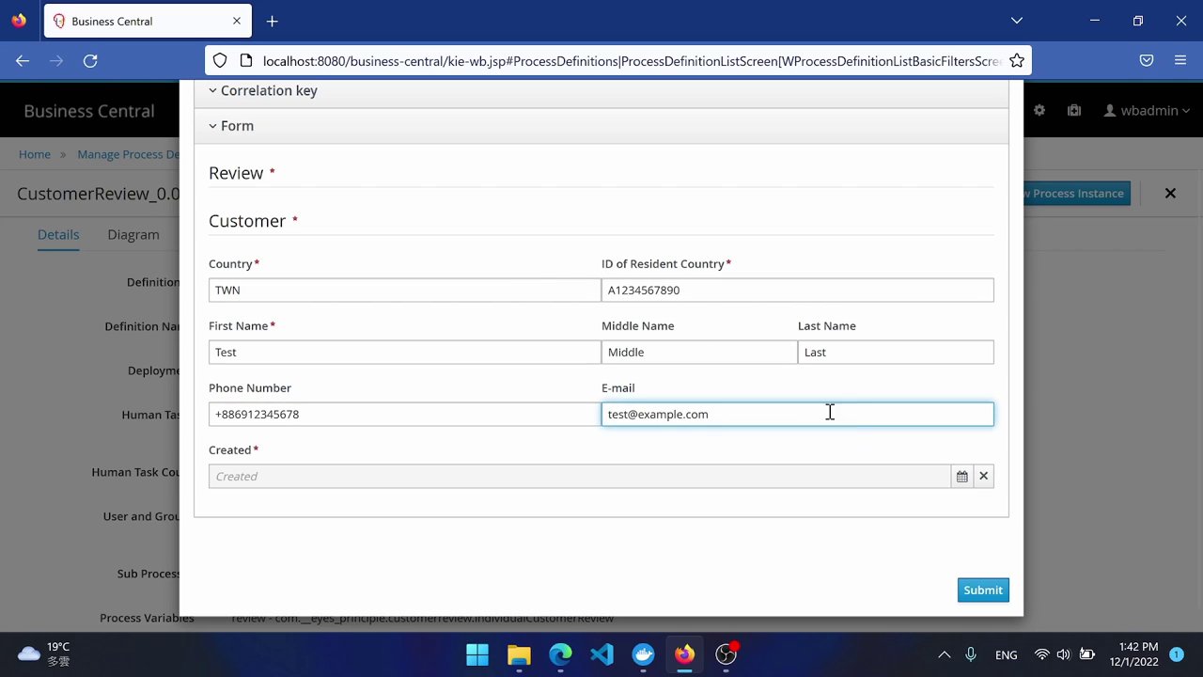
pyautogui.click(962, 475)
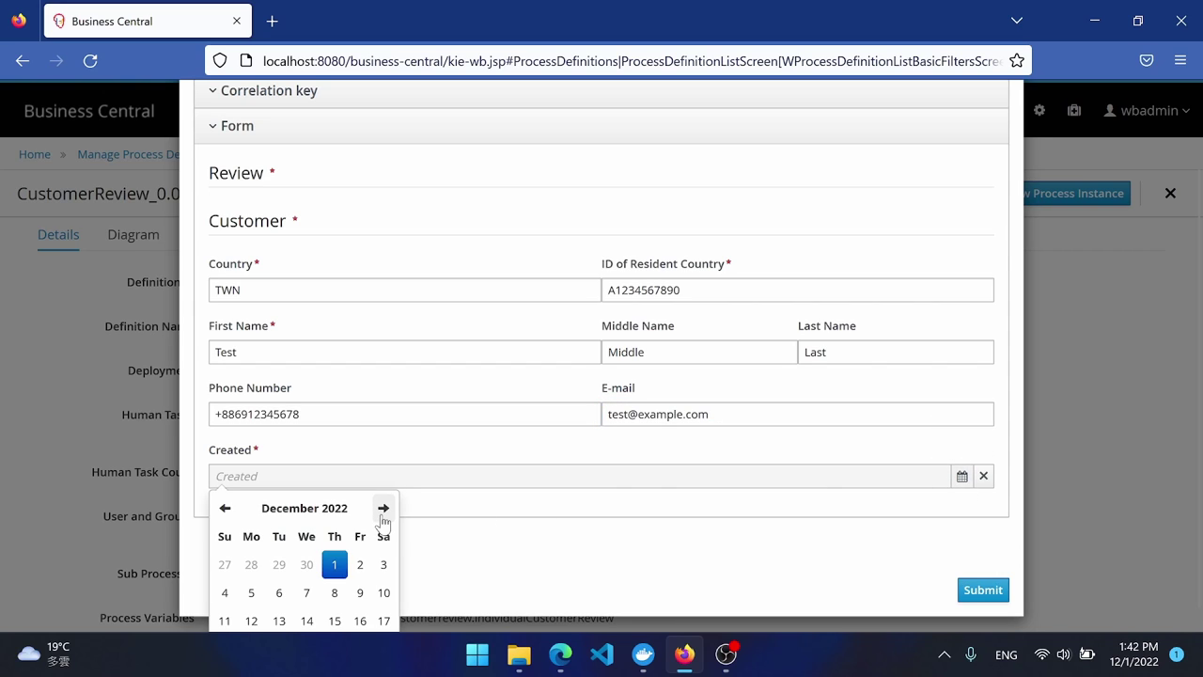
pyautogui.click(333, 567)
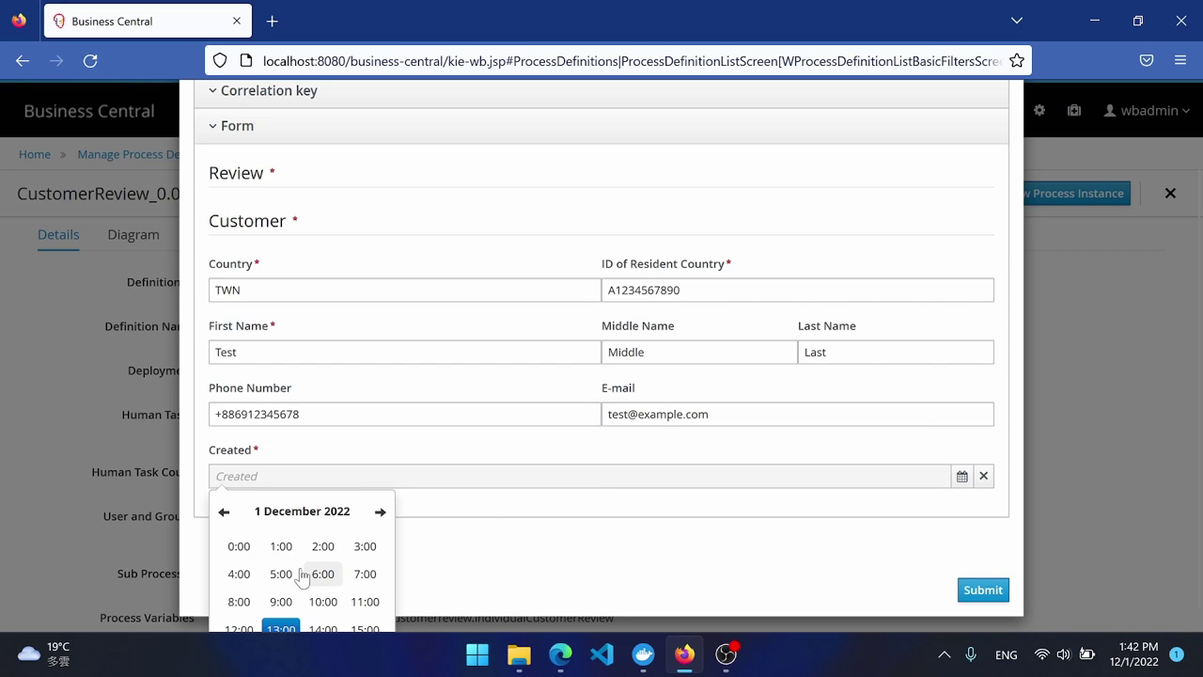
pyautogui.click(282, 548)
pyautogui.click(323, 574)
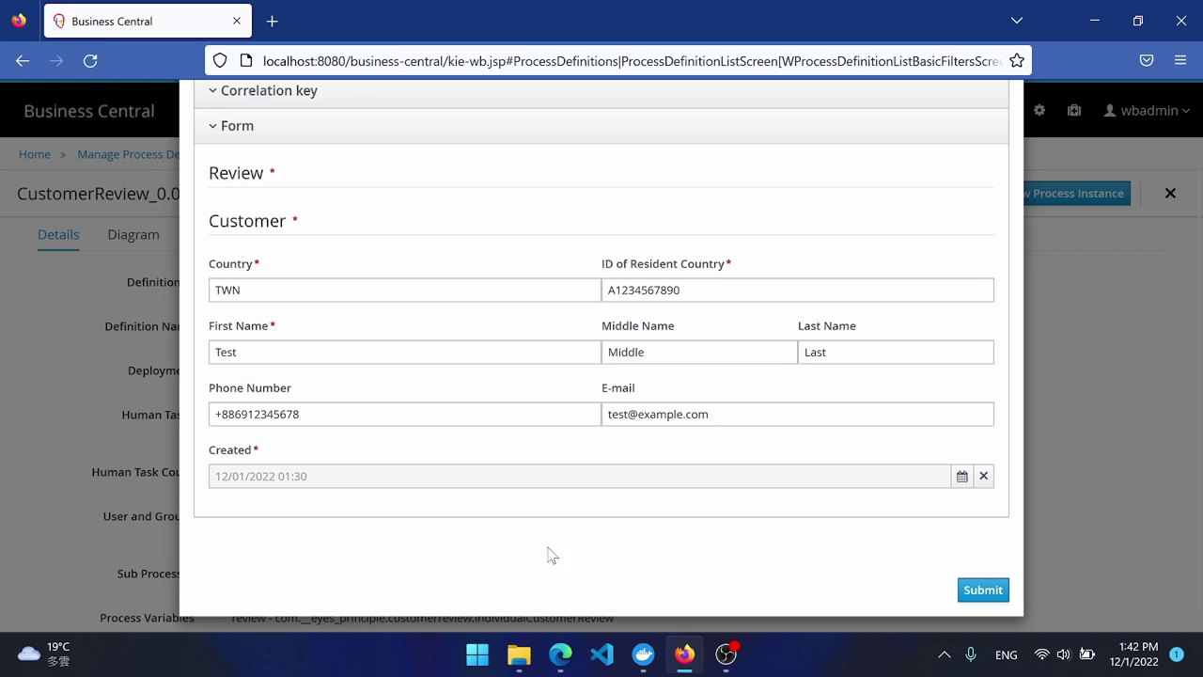
# Submit the form to start instance 42, then browse its Process Variables, Documents, Logs and Diagram.
pyautogui.click(983, 590)
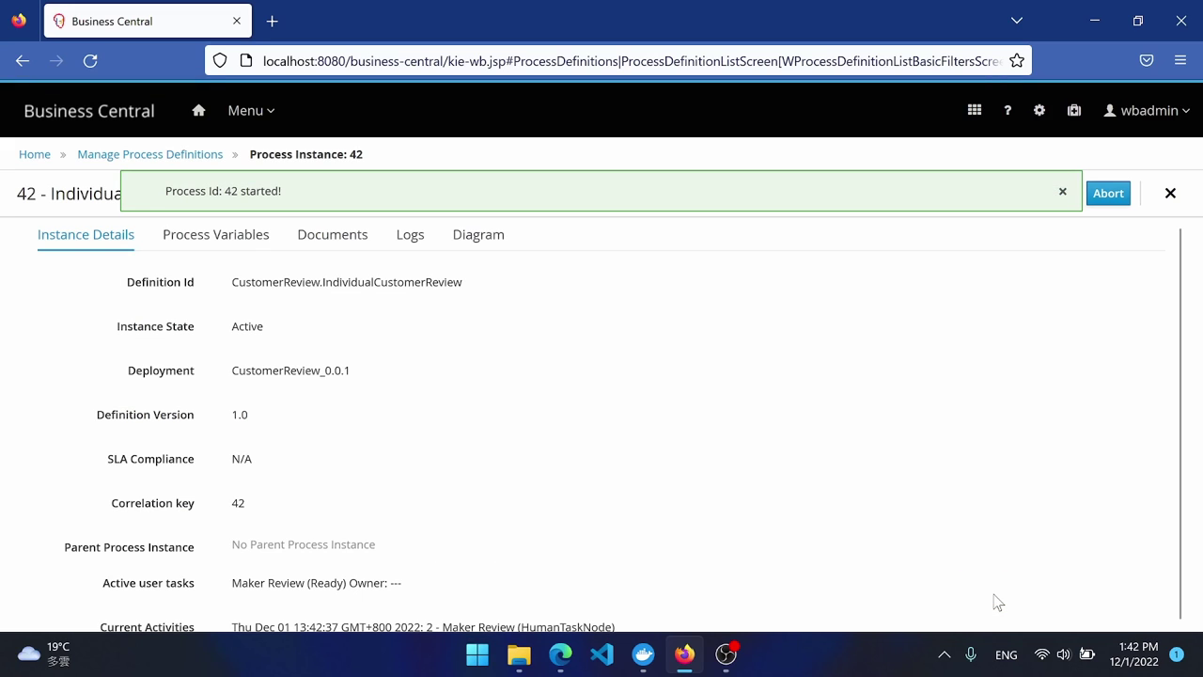
pyautogui.click(237, 246)
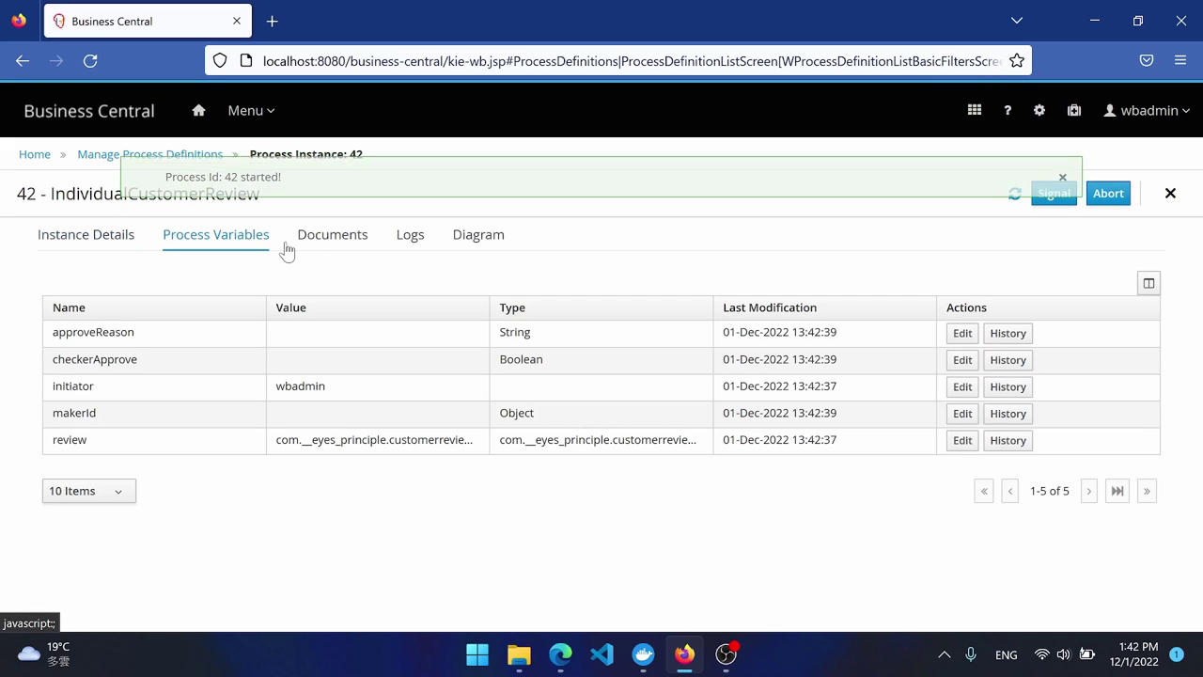
pyautogui.click(310, 247)
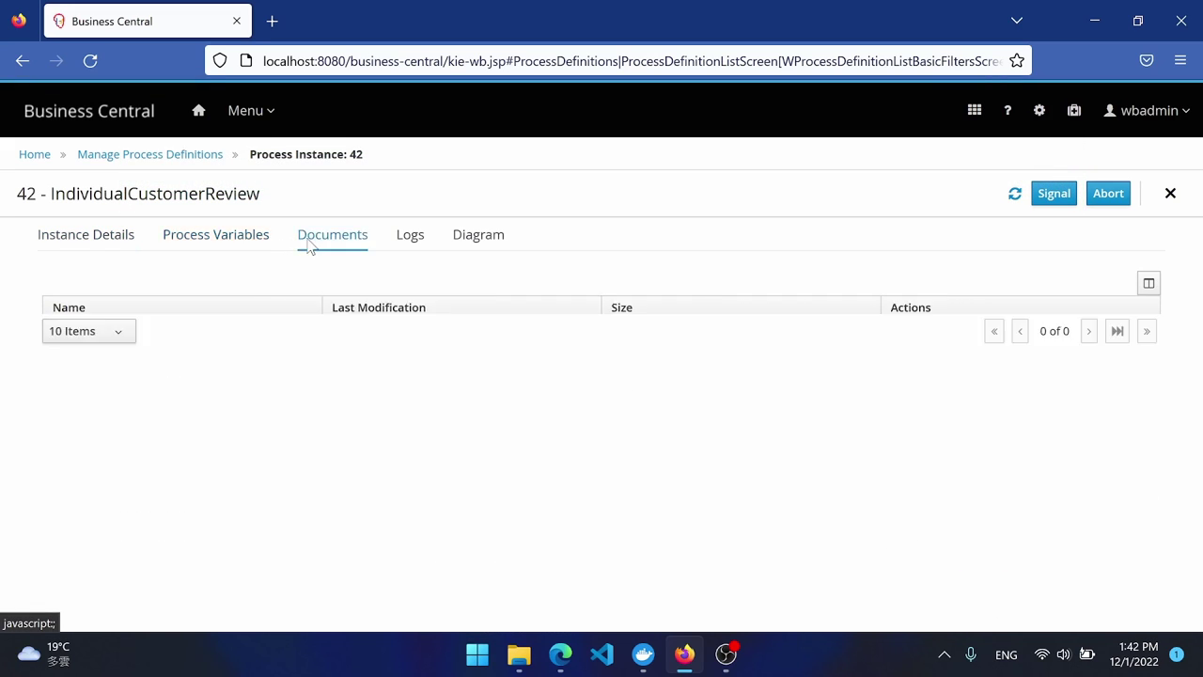
pyautogui.click(408, 246)
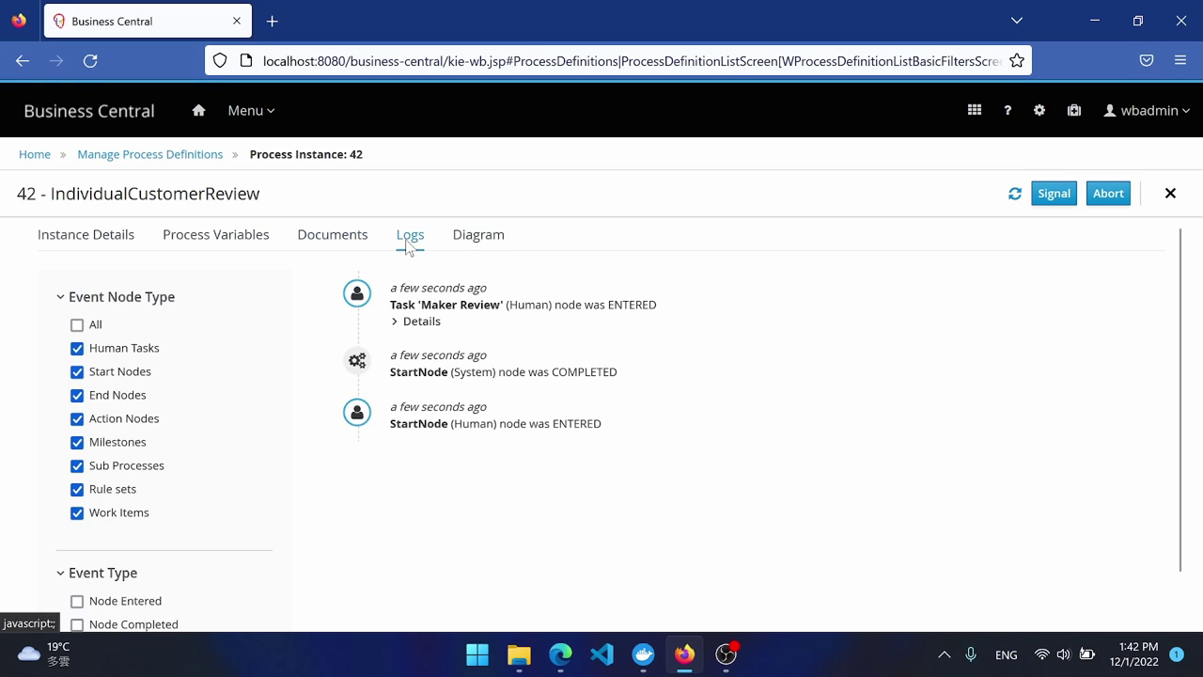
pyautogui.click(474, 244)
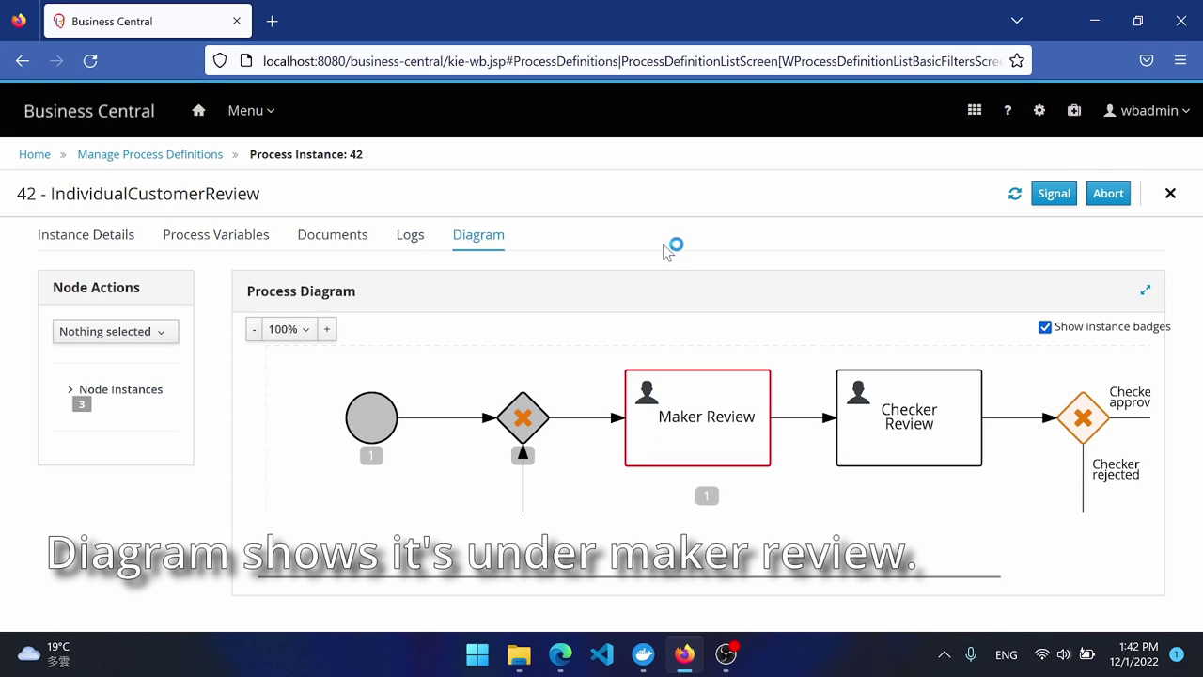
pyautogui.click(1191, 71)
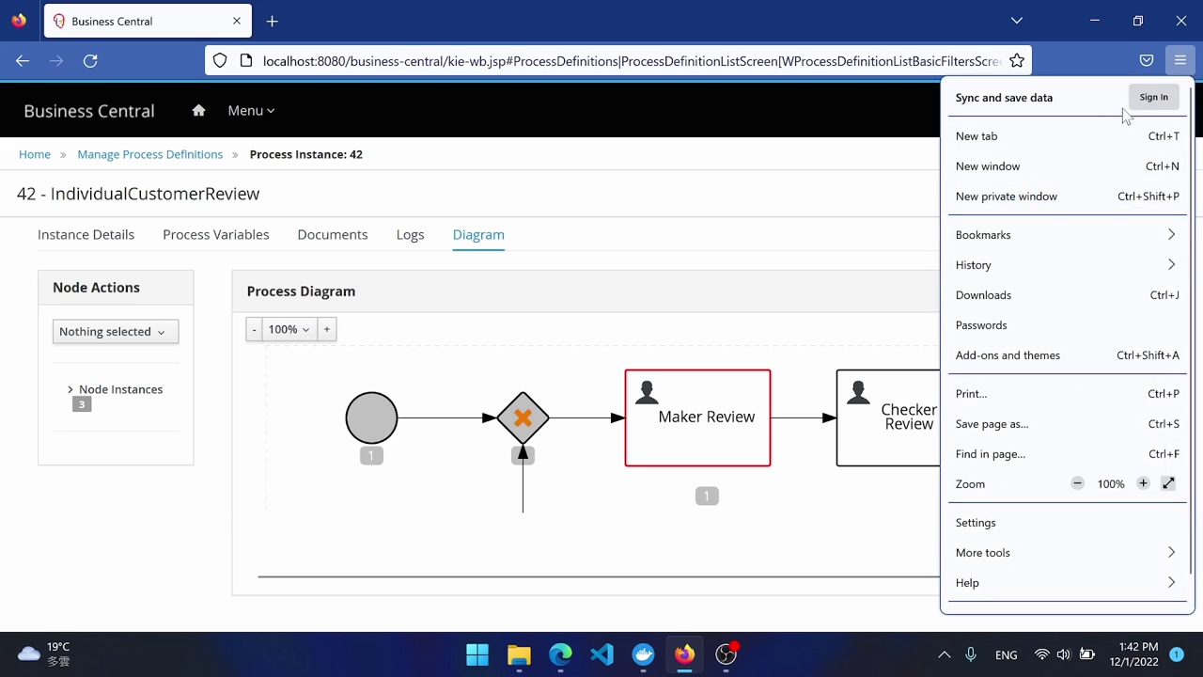
# Open a Firefox private window, load the Business Central login page, and sign in as the maker user.
pyautogui.click(1063, 195)
pyautogui.write('localhost:8080/business-central/kie-wb.jsp')
pyautogui.press('Return')
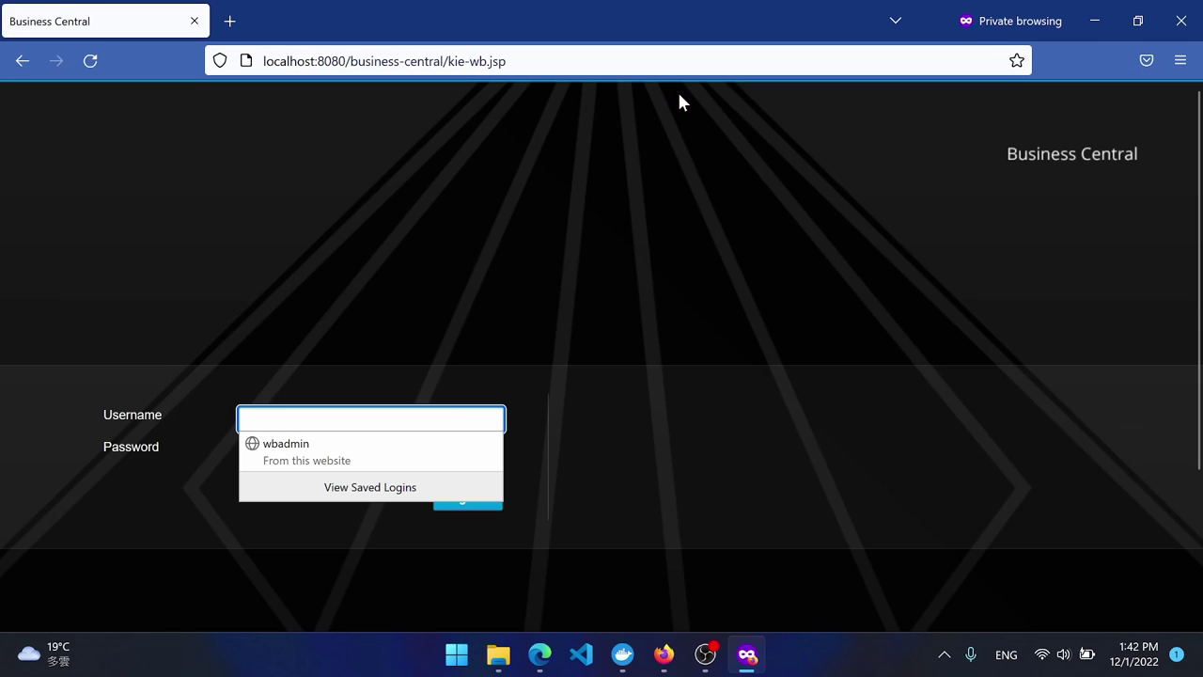
pyautogui.write('john')
pyautogui.press('Tab')
pyautogui.write('john')
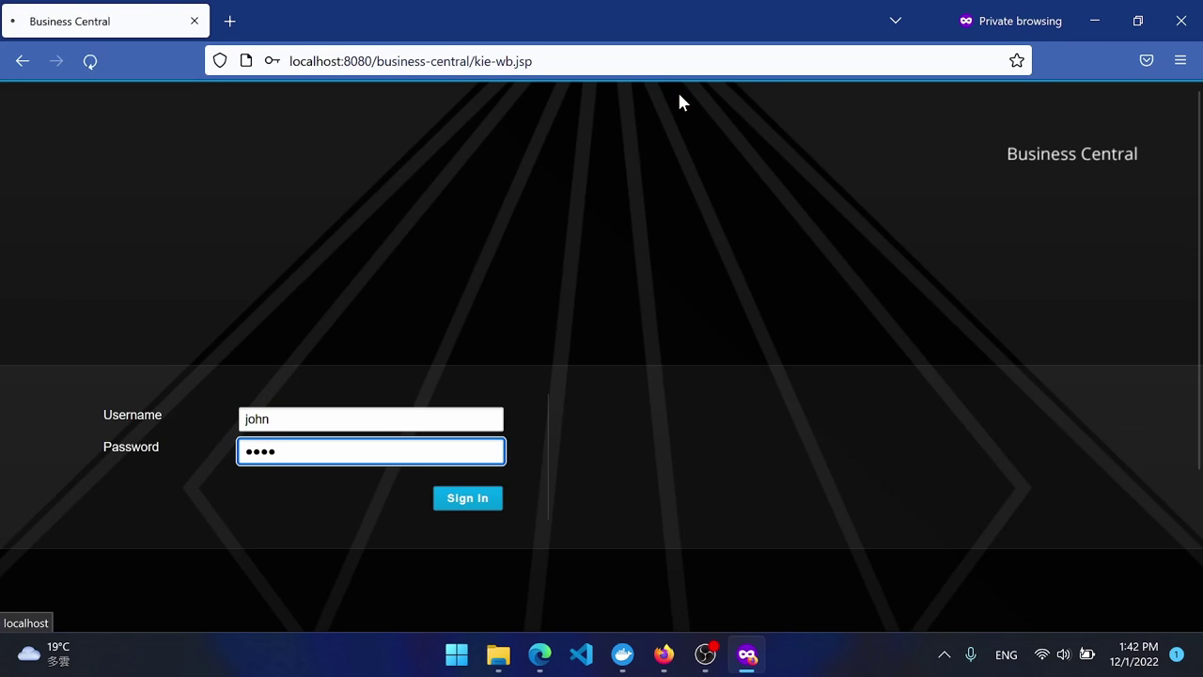
pyautogui.press('Return')
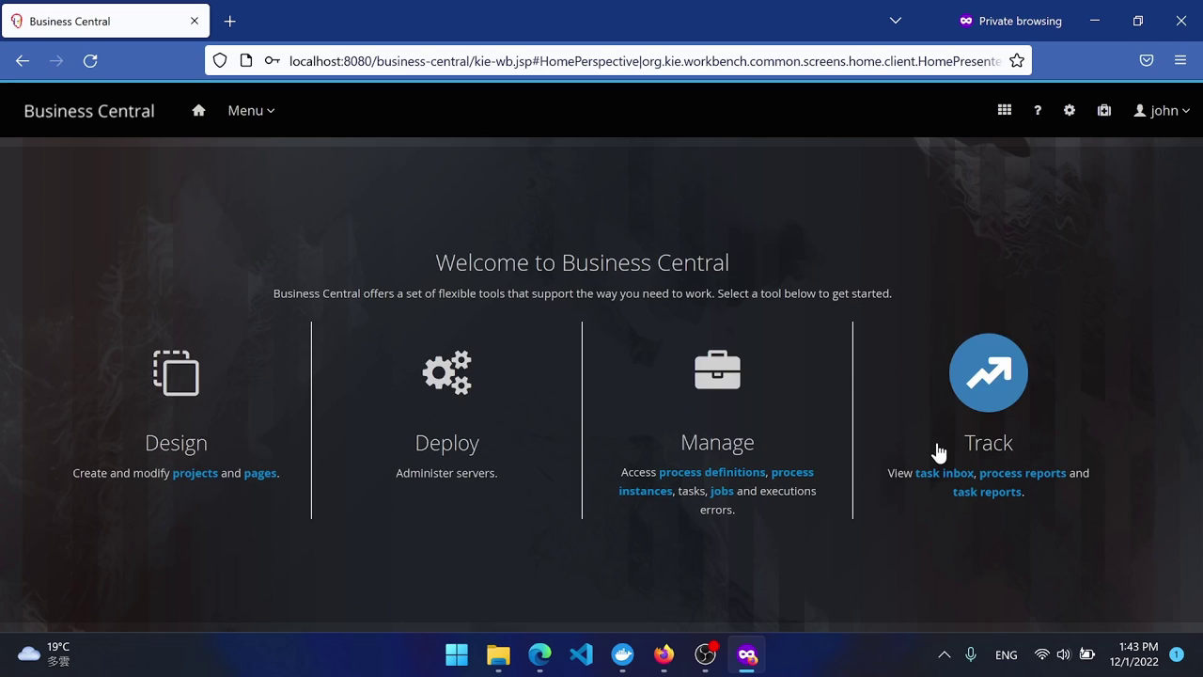
# Open the Maker Review task from the Task Inbox, then claim and start it.
pyautogui.click(944, 475)
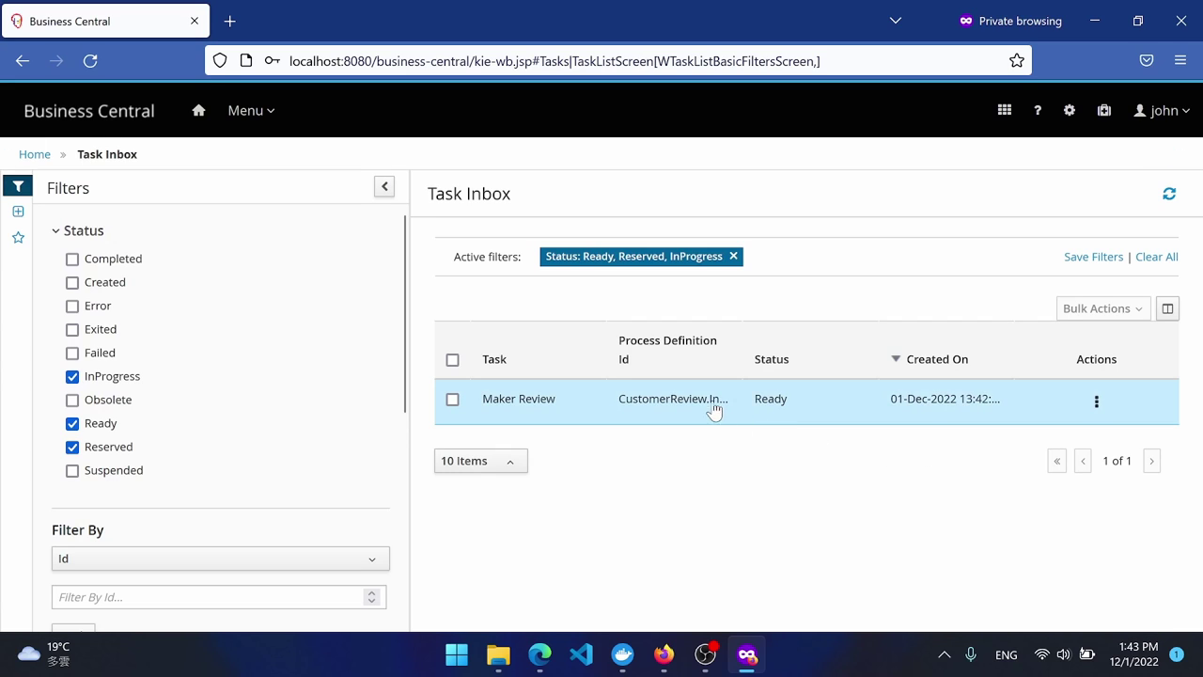
pyautogui.click(707, 404)
pyautogui.scroll(-10, 361, 351)
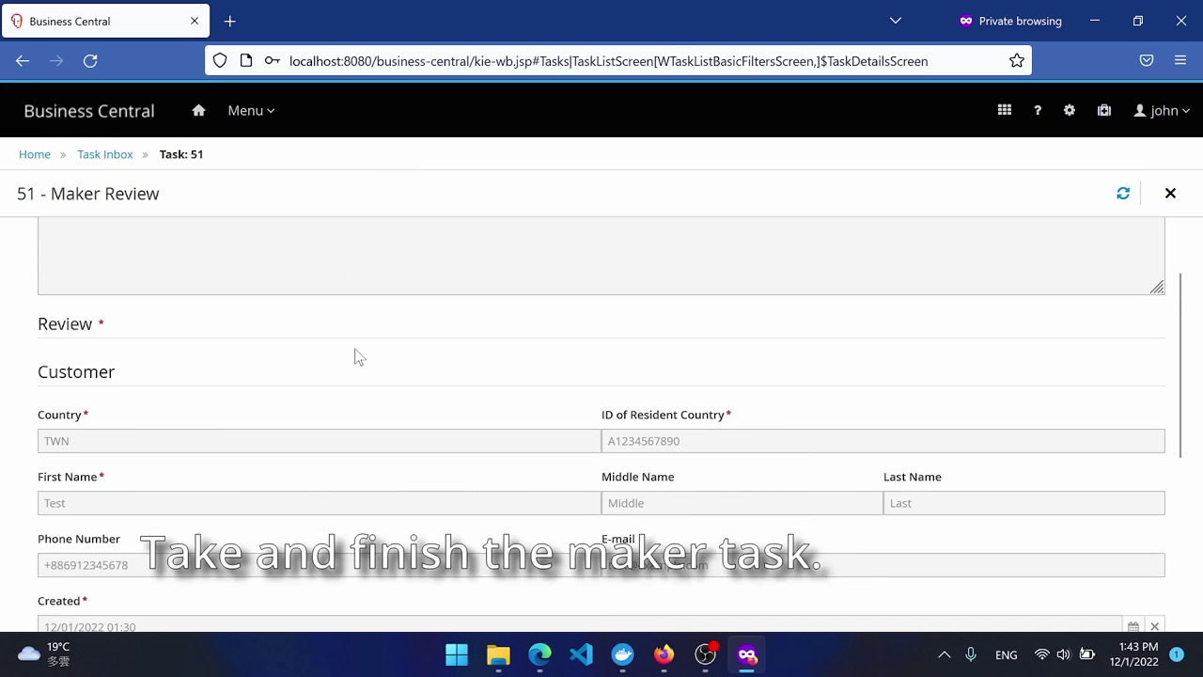
pyautogui.click(64, 429)
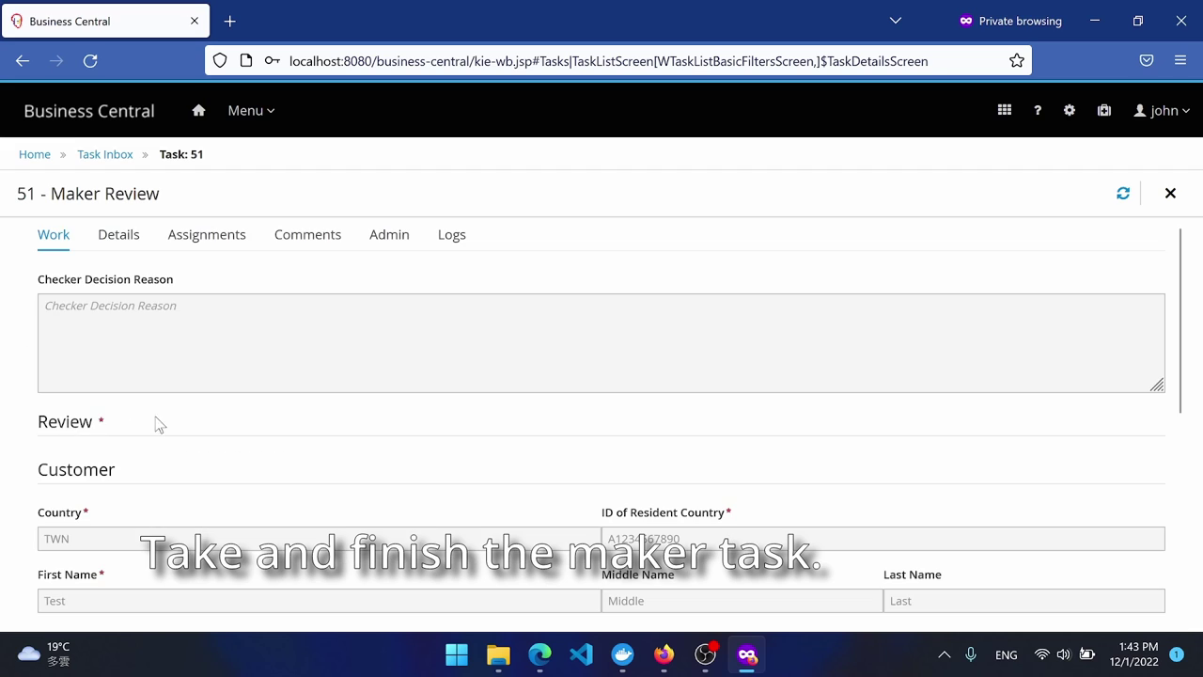
pyautogui.scroll(-6, 188, 393)
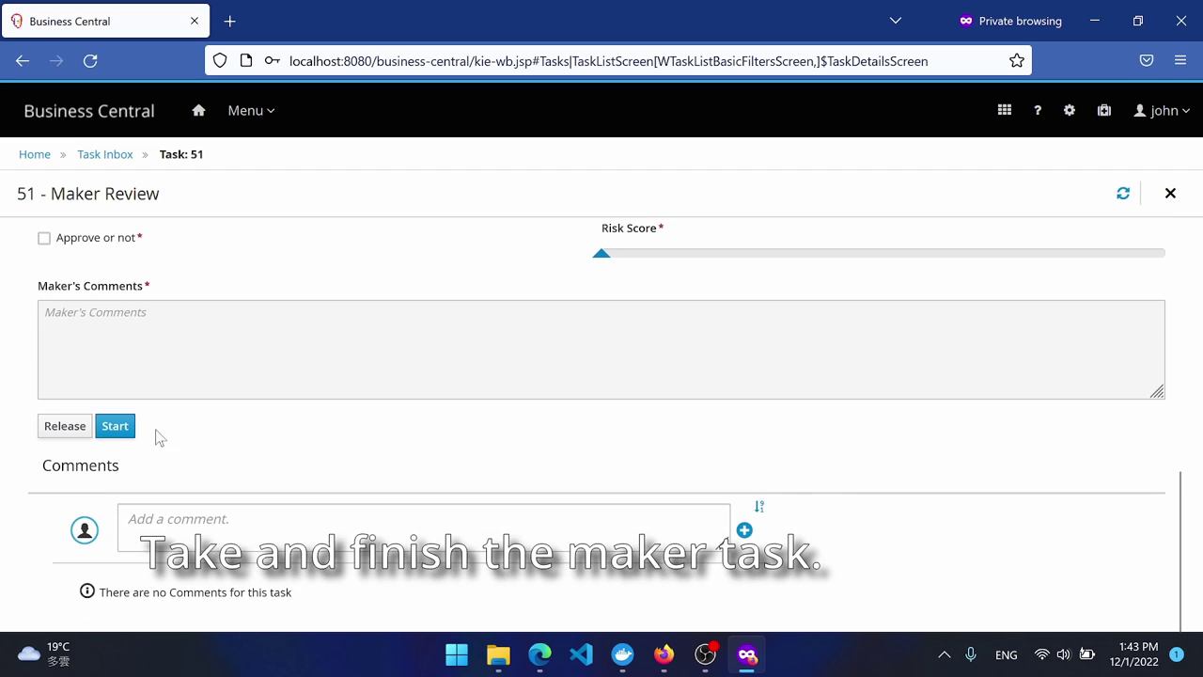
pyautogui.click(126, 430)
pyautogui.scroll(-2, 261, 366)
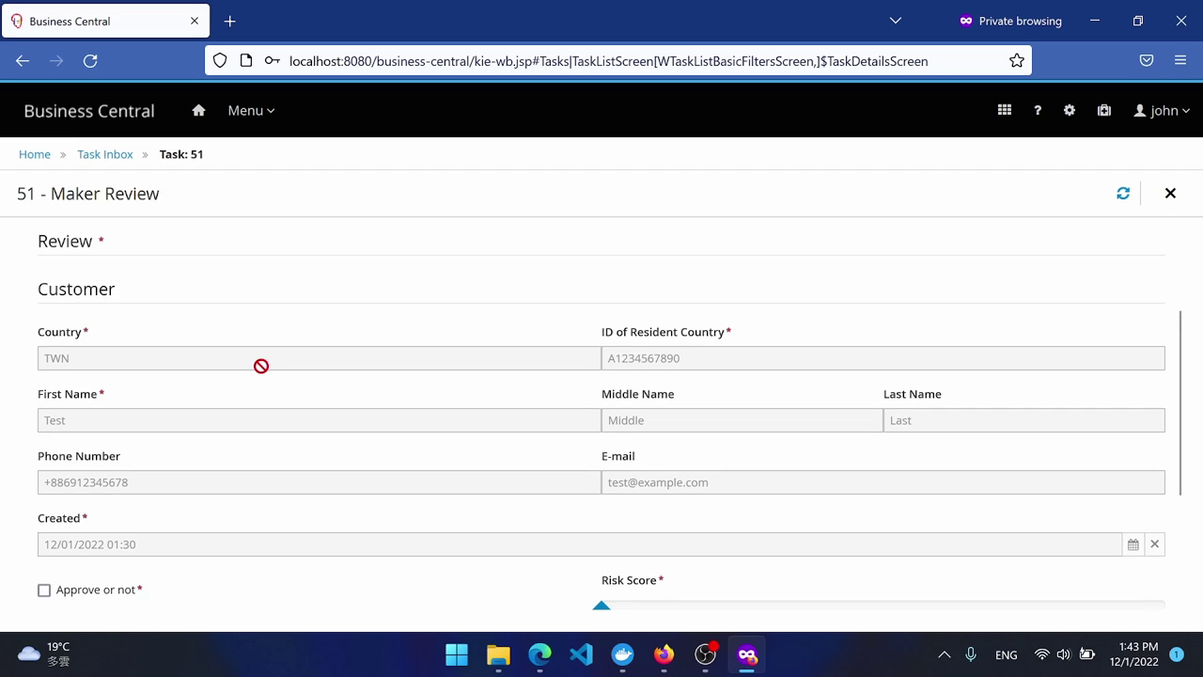
pyautogui.scroll(-3, 274, 369)
# Tick Approve, set Risk Score to 4, write a maker's comment explaining the score, and complete.
pyautogui.click(92, 320)
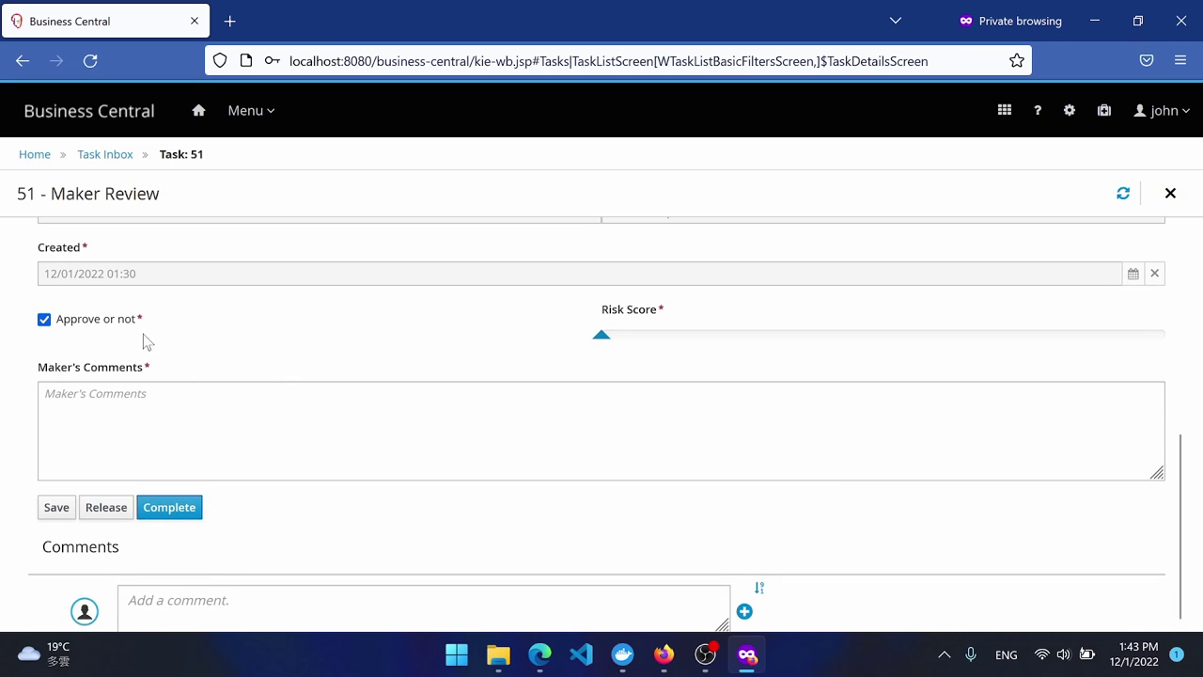
pyautogui.moveTo(601, 337); pyautogui.dragTo(789, 335)
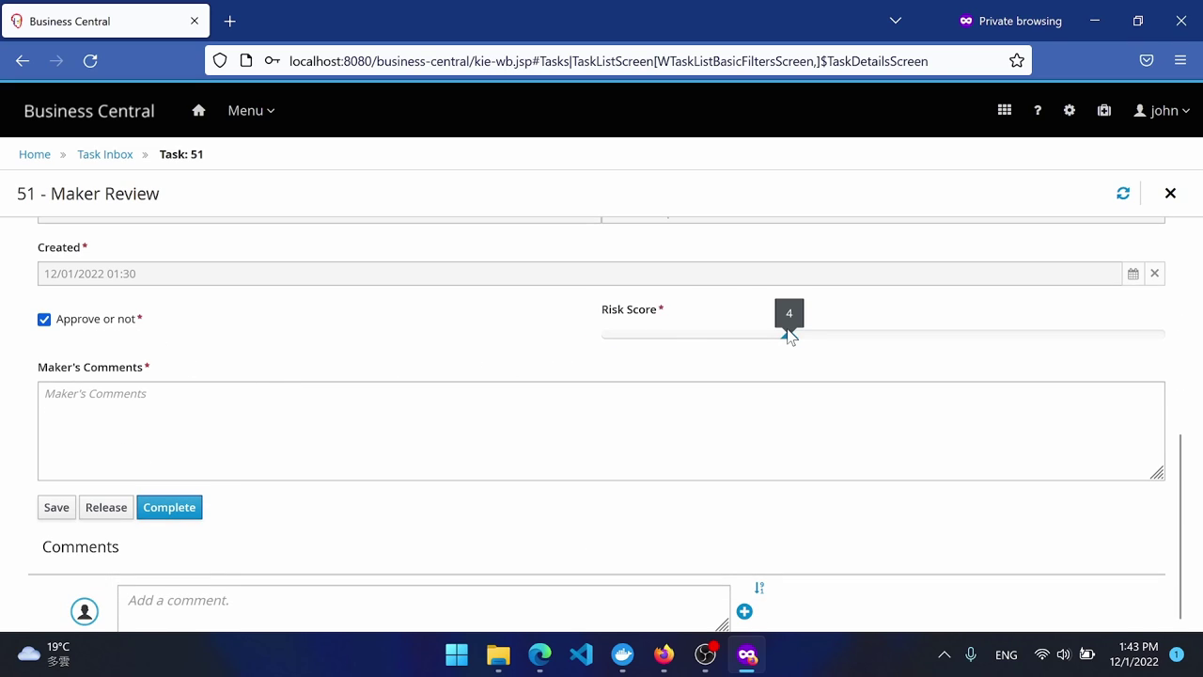
pyautogui.click(432, 412)
pyautogui.write('Ac')
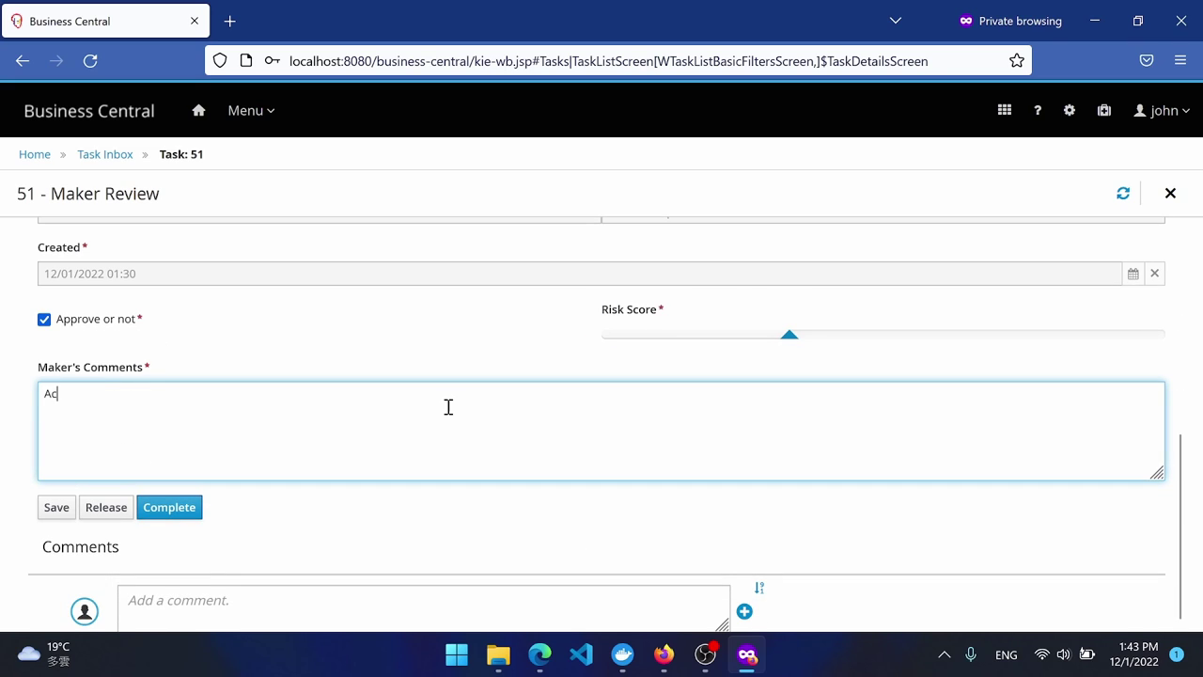
pyautogui.write('cording to B')
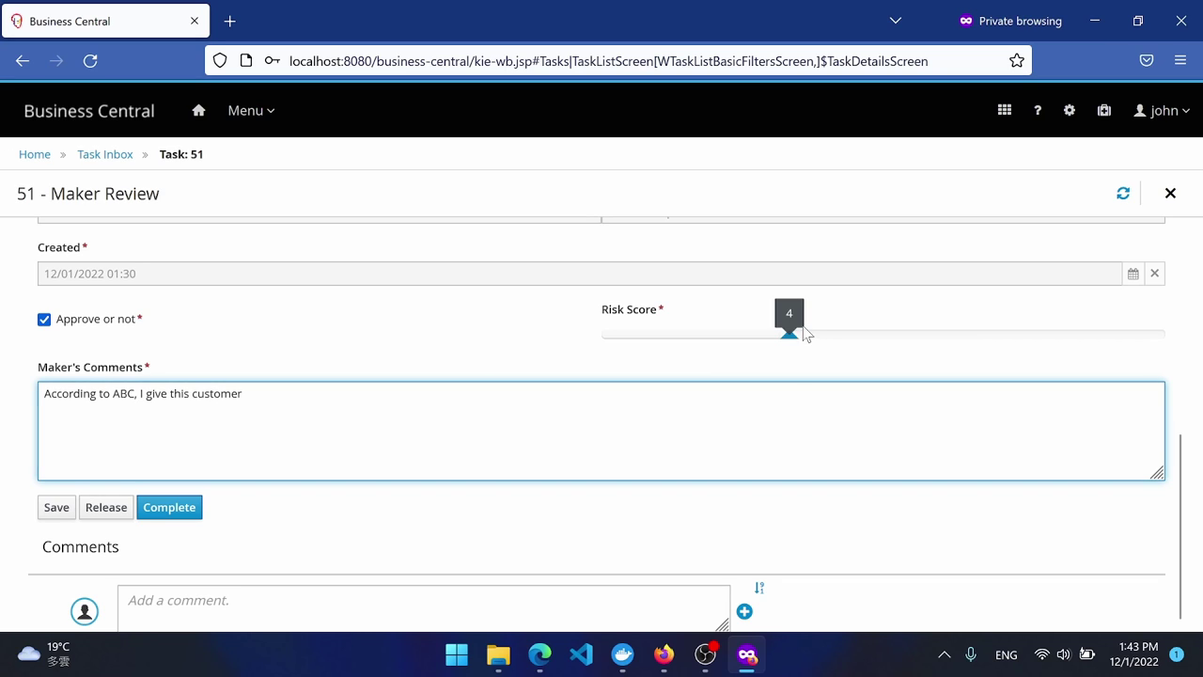
pyautogui.write('score')
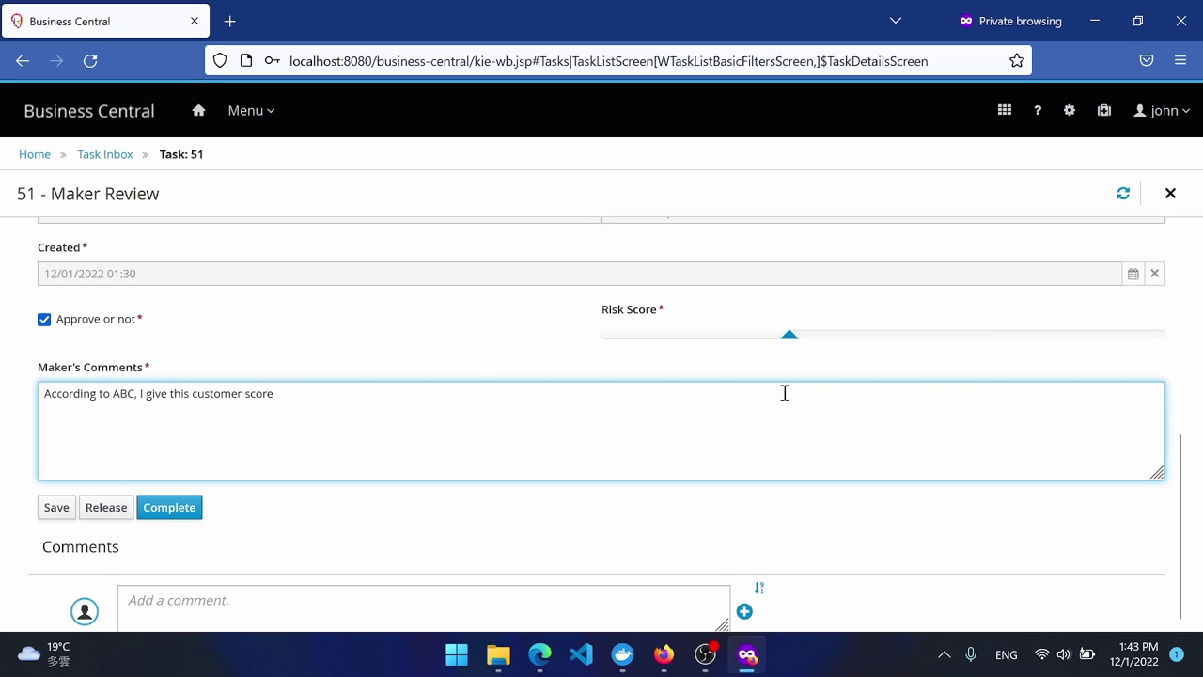
pyautogui.write(' 4 and approve it.')
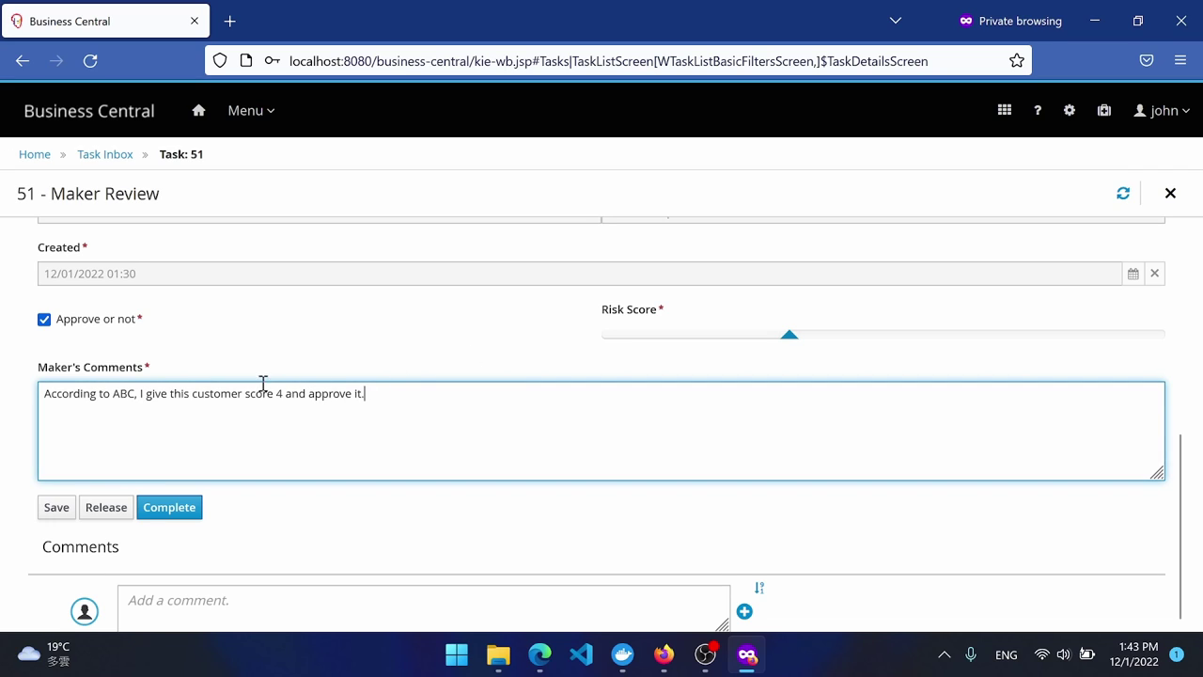
pyautogui.click(246, 394)
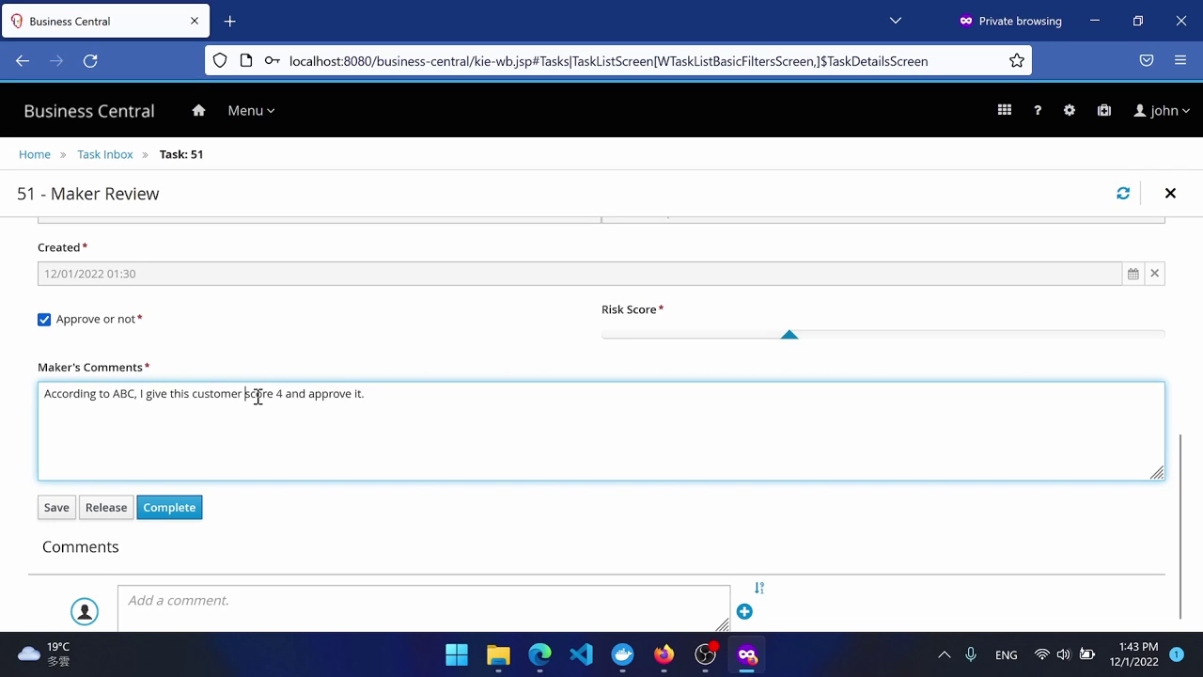
pyautogui.write('rus')
pyautogui.press('BackSpace')
pyautogui.write('isk')
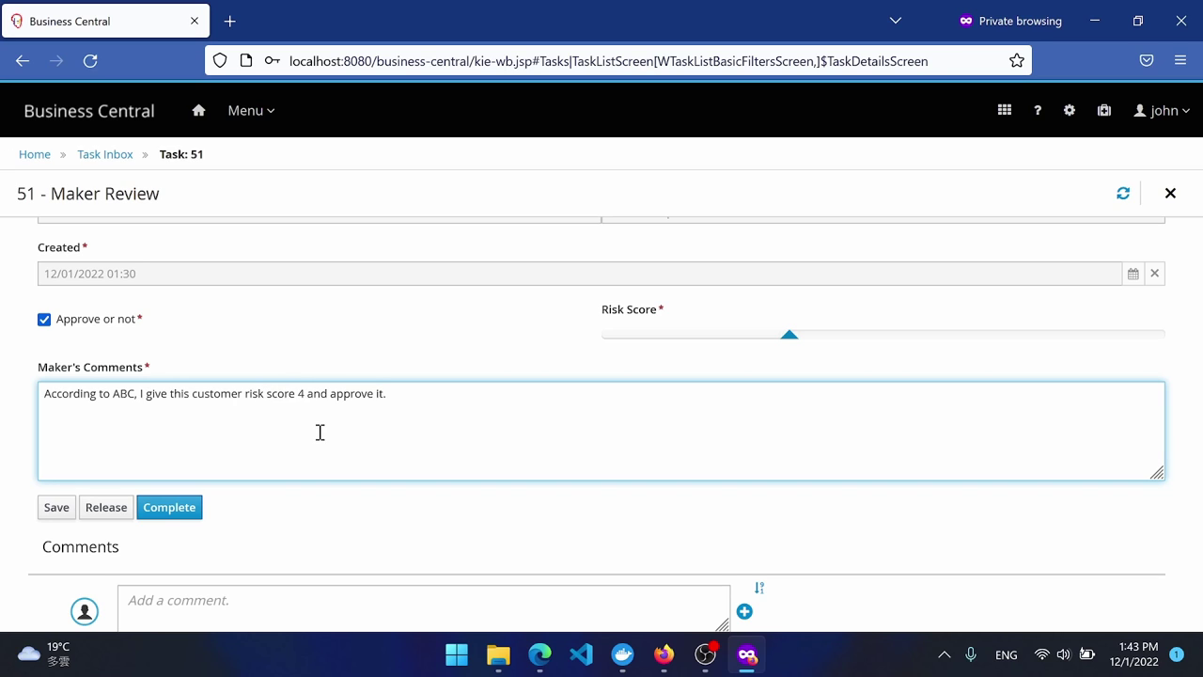
pyautogui.click(163, 509)
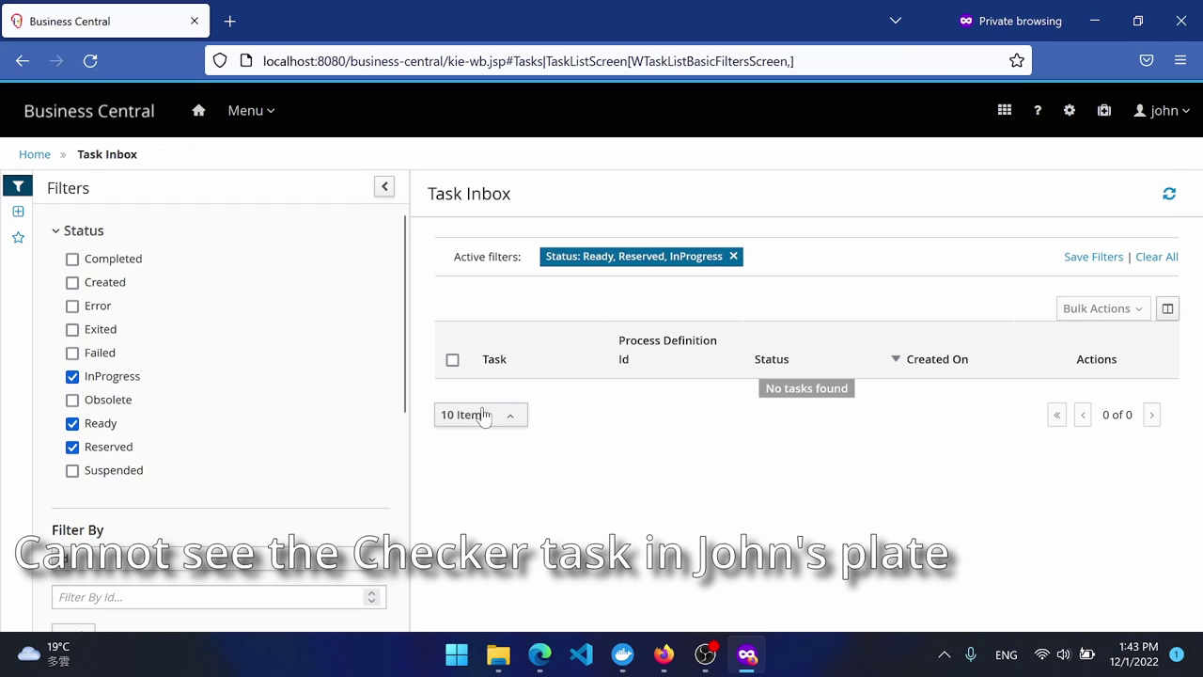
# Log out of the maker's account and return to the login page.
pyautogui.click(1152, 111)
pyautogui.click(1106, 184)
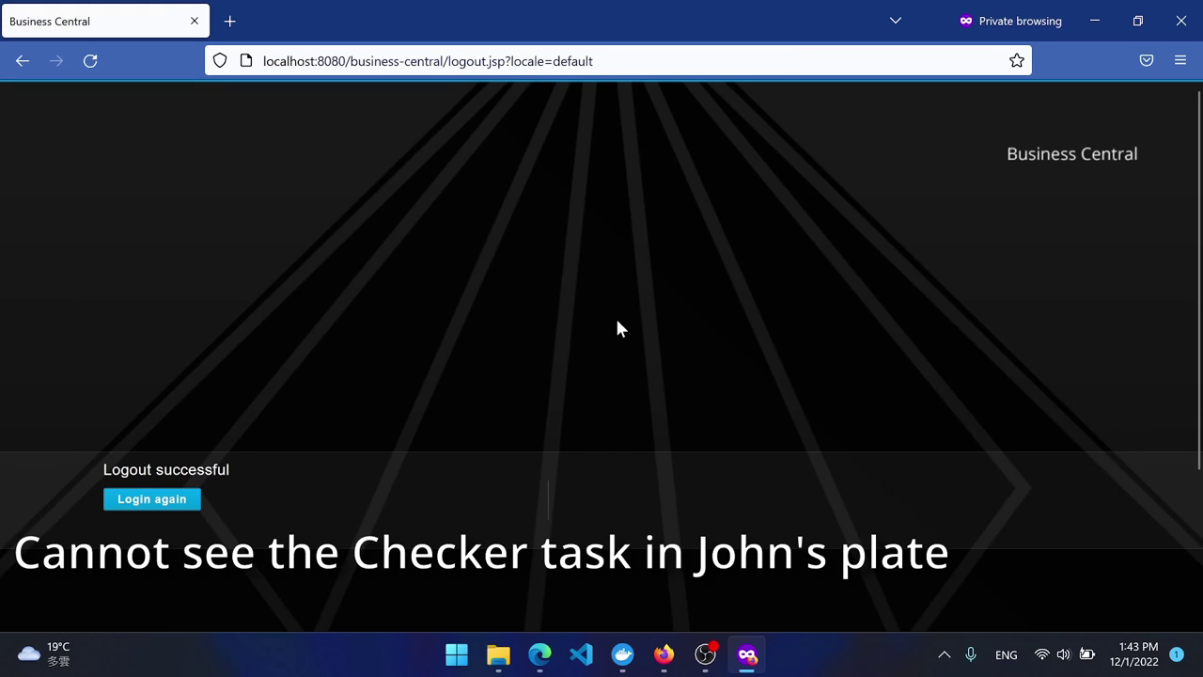
pyautogui.click(137, 503)
# Sign in with the checker user's username and password.
pyautogui.write('mar')
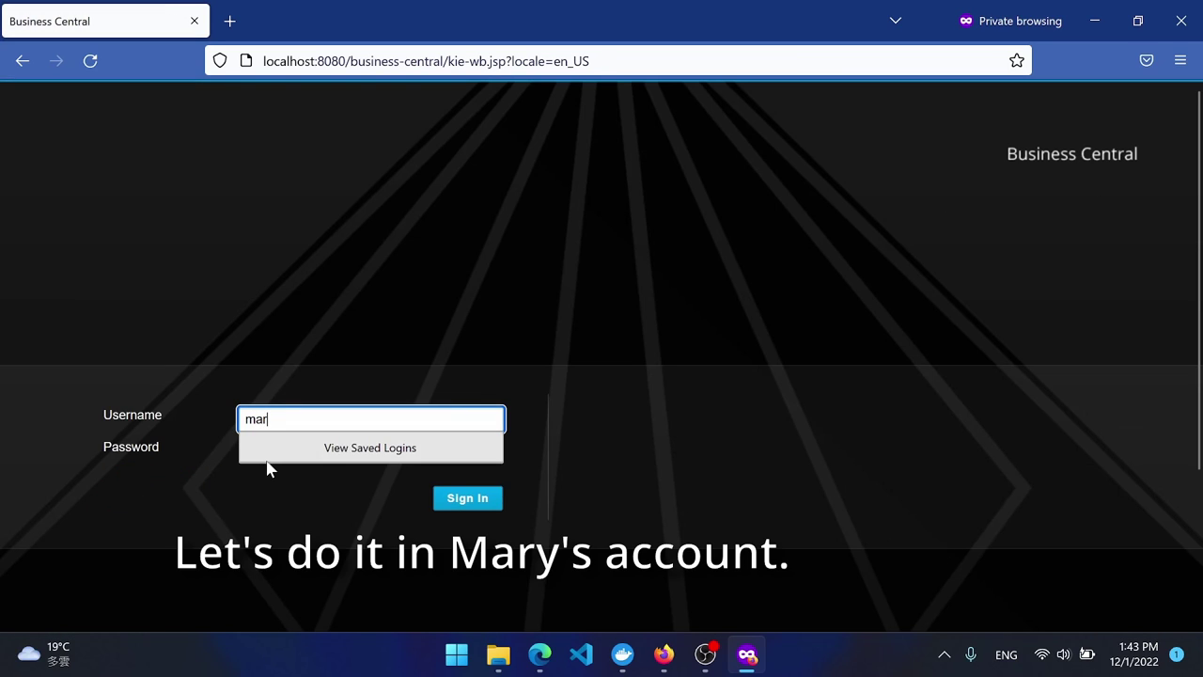
pyautogui.press('Tab')
pyautogui.hotkey('shift', 'Tab')
pyautogui.write('mary')
pyautogui.press('Tab')
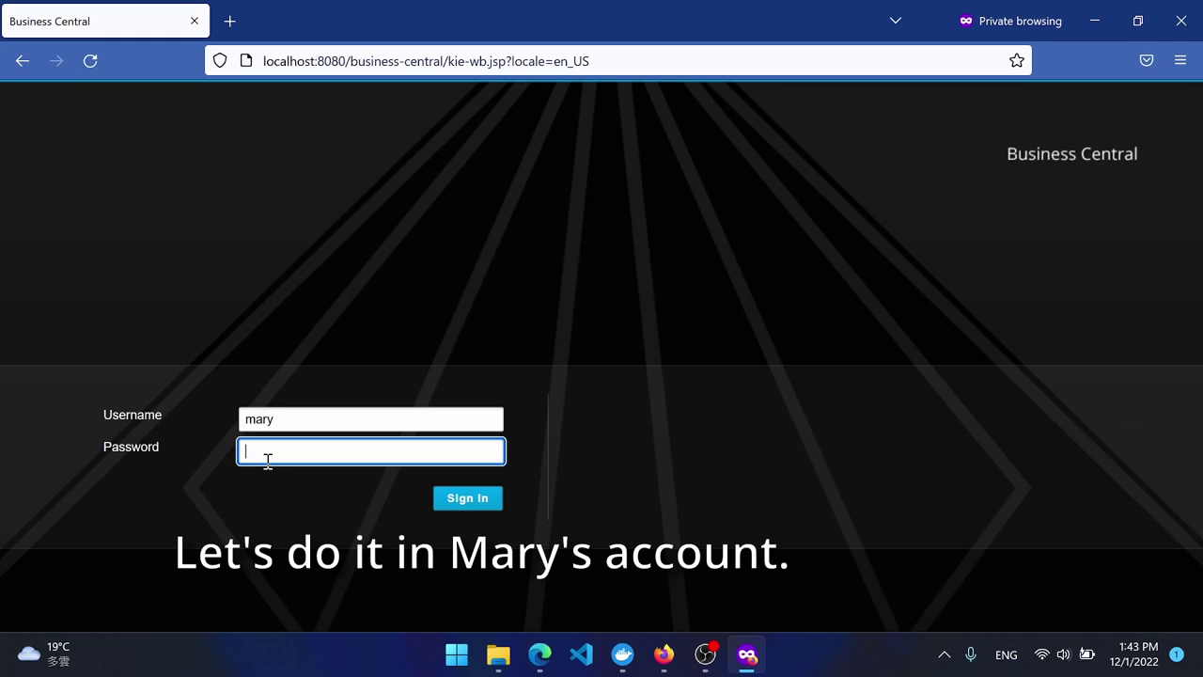
pyautogui.write('mary')
pyautogui.press('Return')
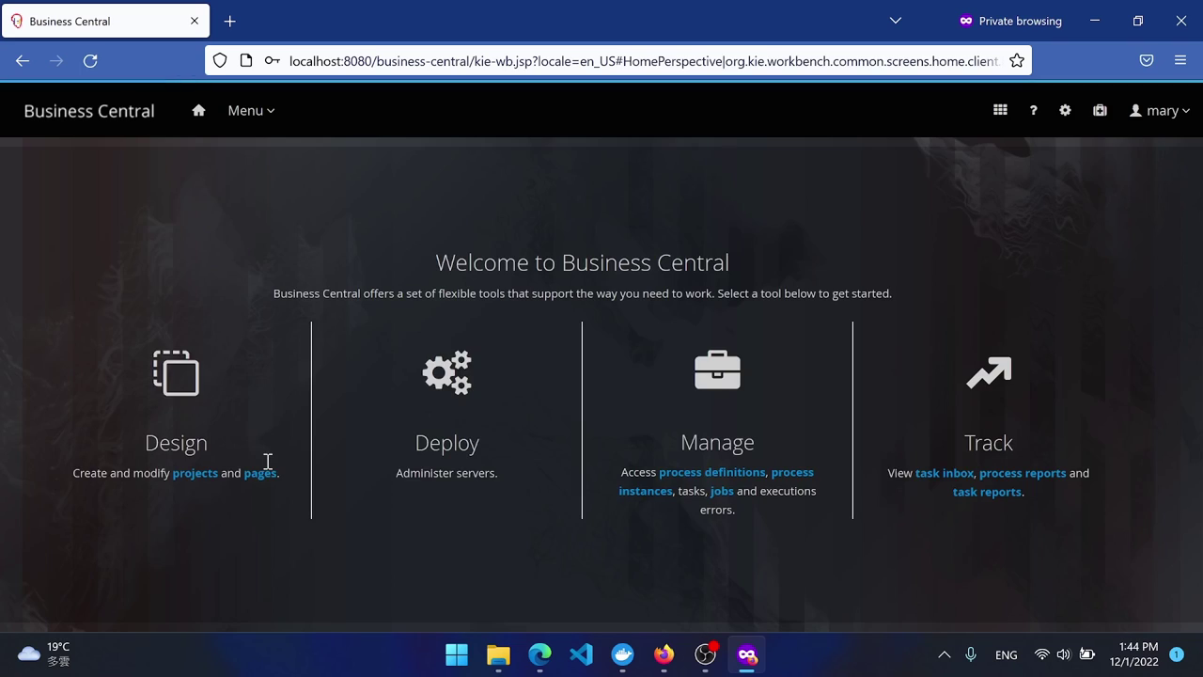
# Open the Checker Review task from the Task Inbox, then claim and start it.
pyautogui.click(946, 476)
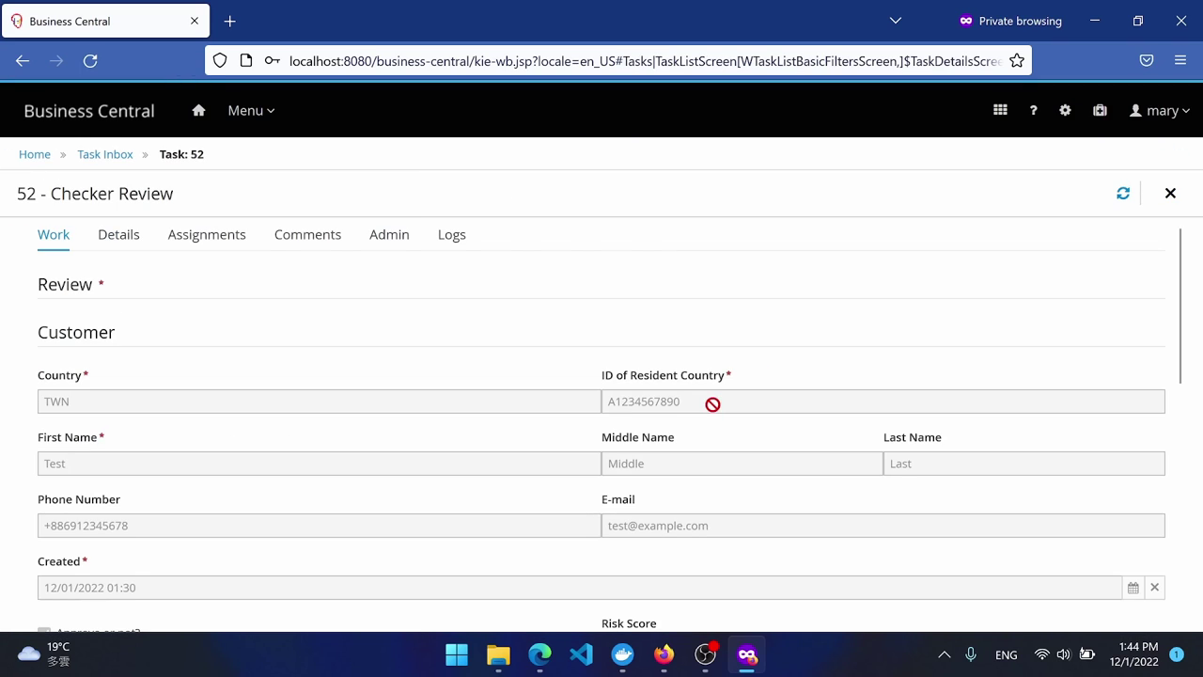
pyautogui.scroll(-10, 628, 380)
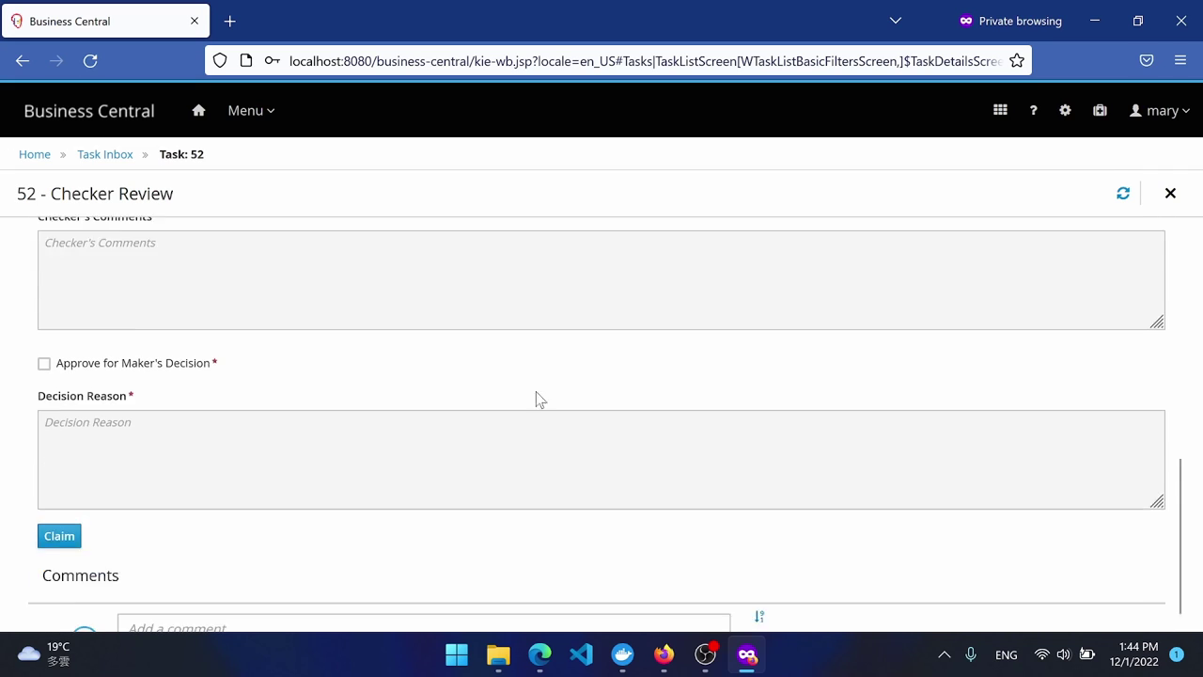
pyautogui.click(59, 505)
pyautogui.scroll(-10, 172, 505)
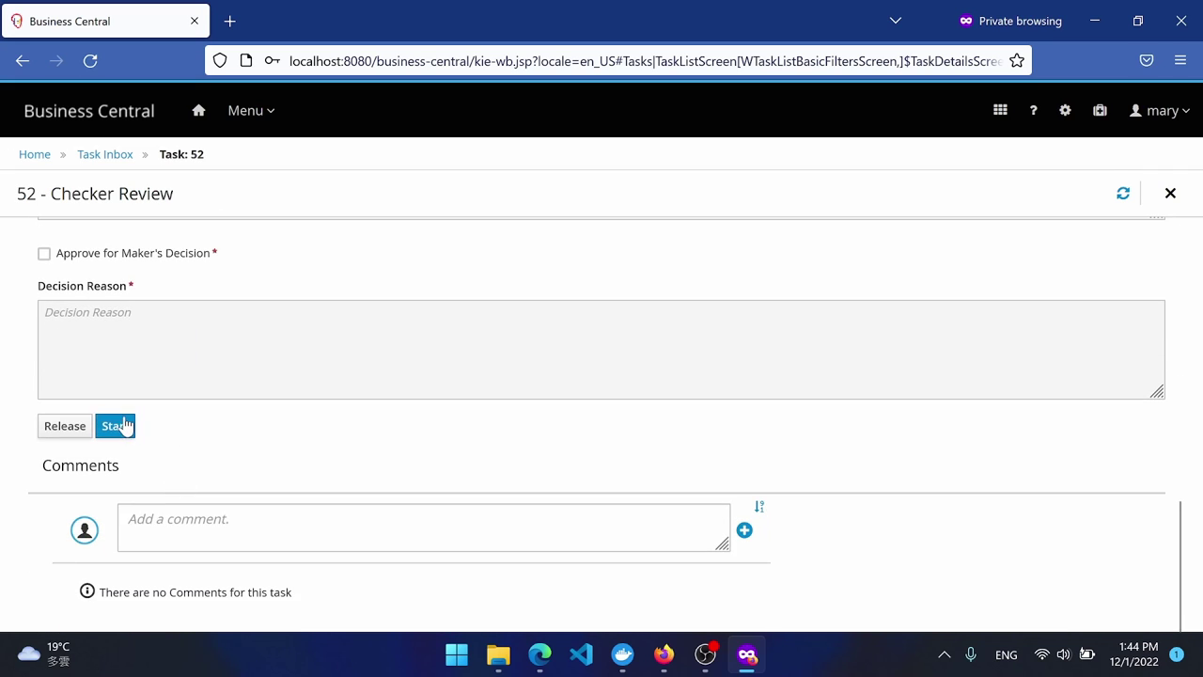
pyautogui.click(124, 426)
# Comment that the score may be wrong and give a Decision Reason requesting a re-score under rule 123.
pyautogui.scroll(-10, 225, 423)
pyautogui.scroll(2, 225, 413)
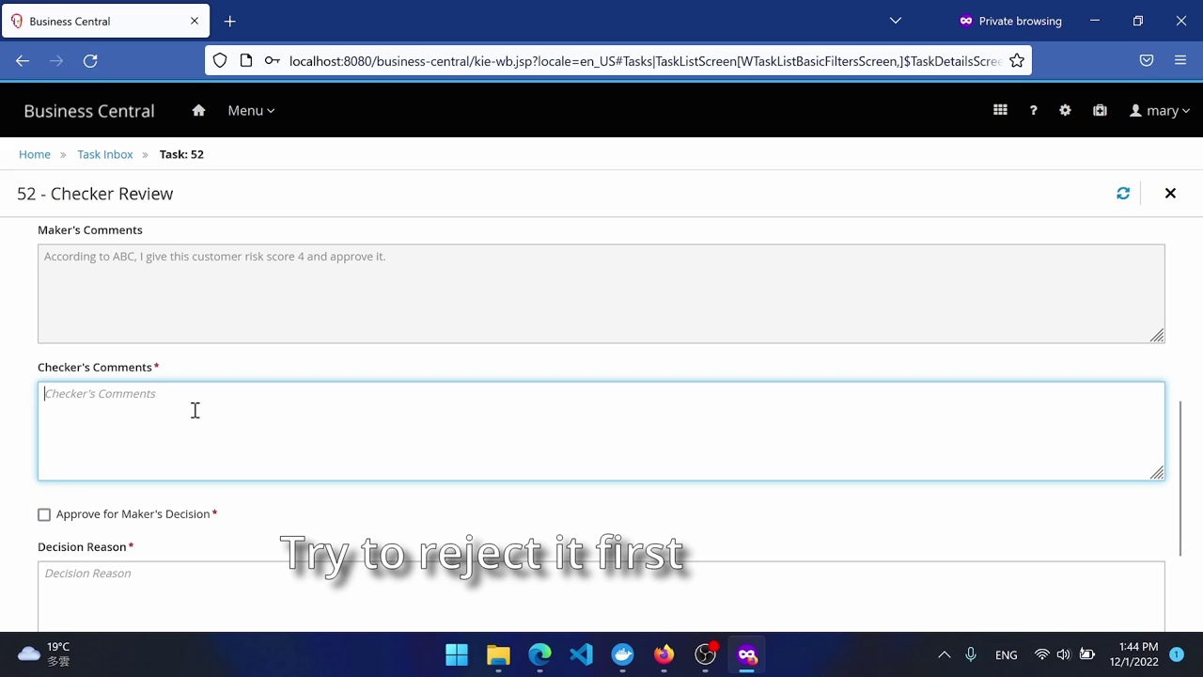
pyautogui.write('The score may not be correct.')
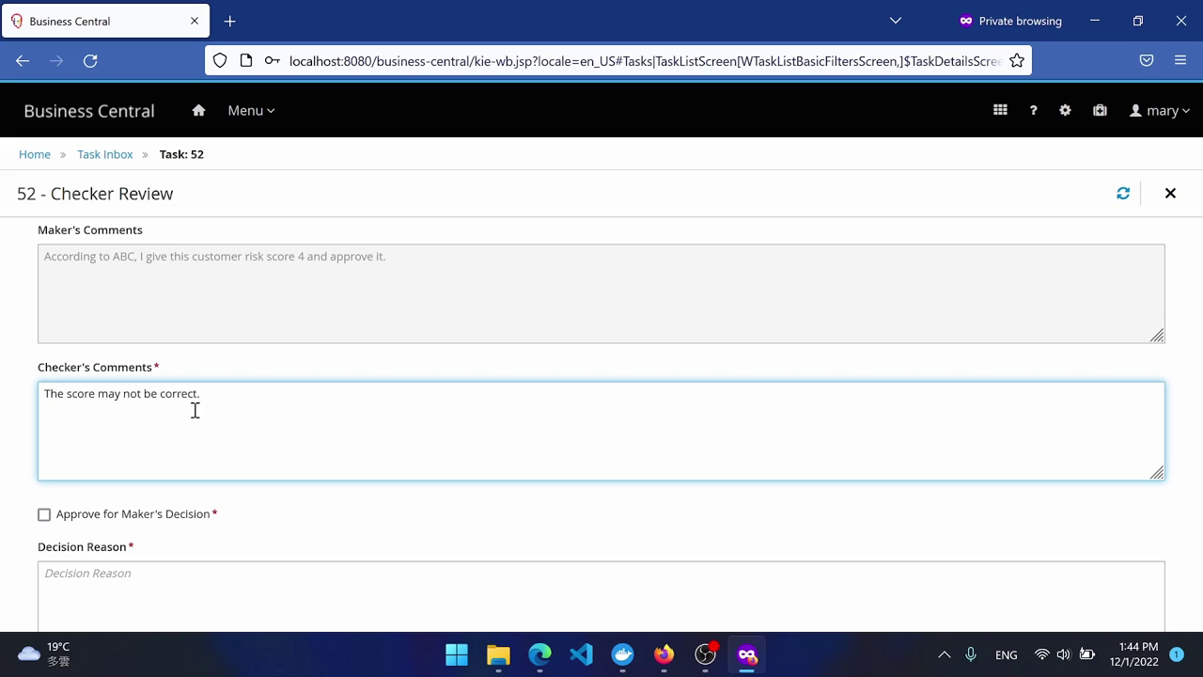
pyautogui.scroll(-2, 195, 410)
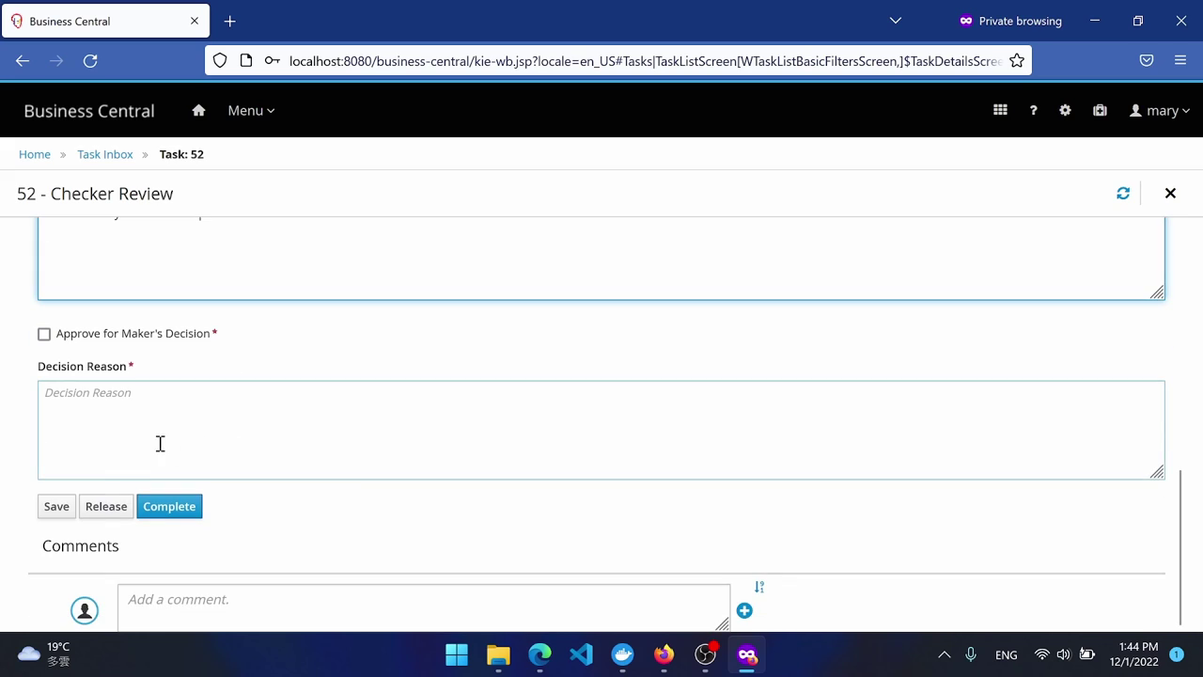
pyautogui.click(195, 444)
pyautogui.write('Please con')
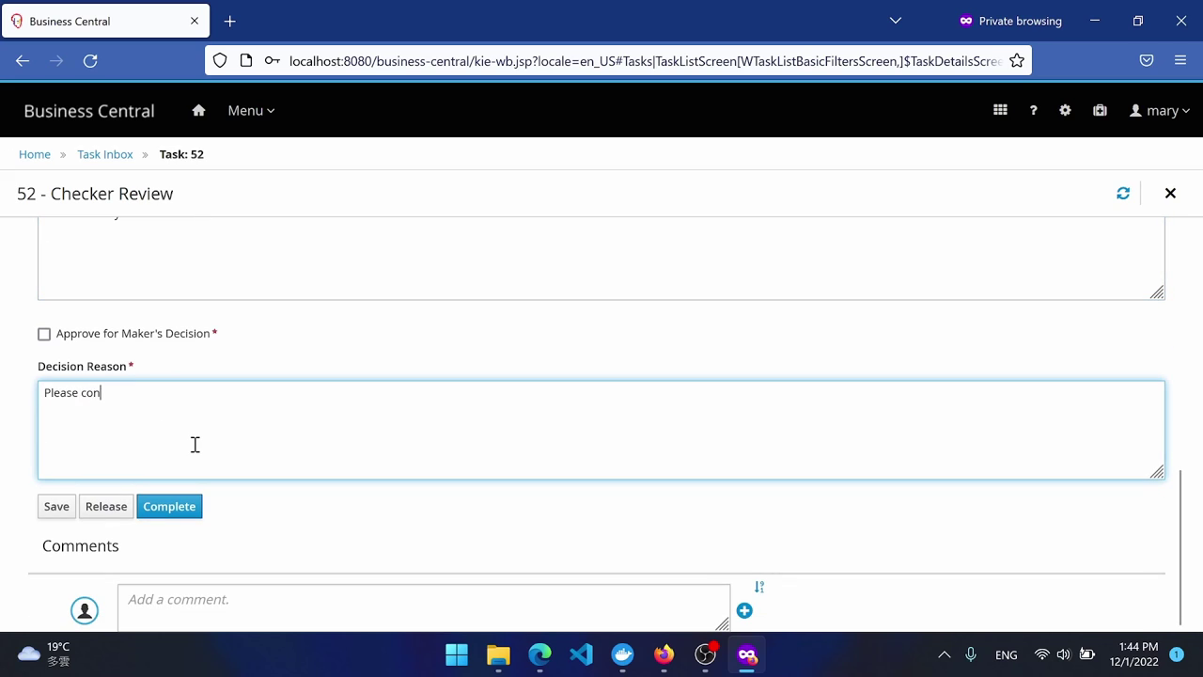
pyautogui.write('duct rule 123 to rescore this customer')
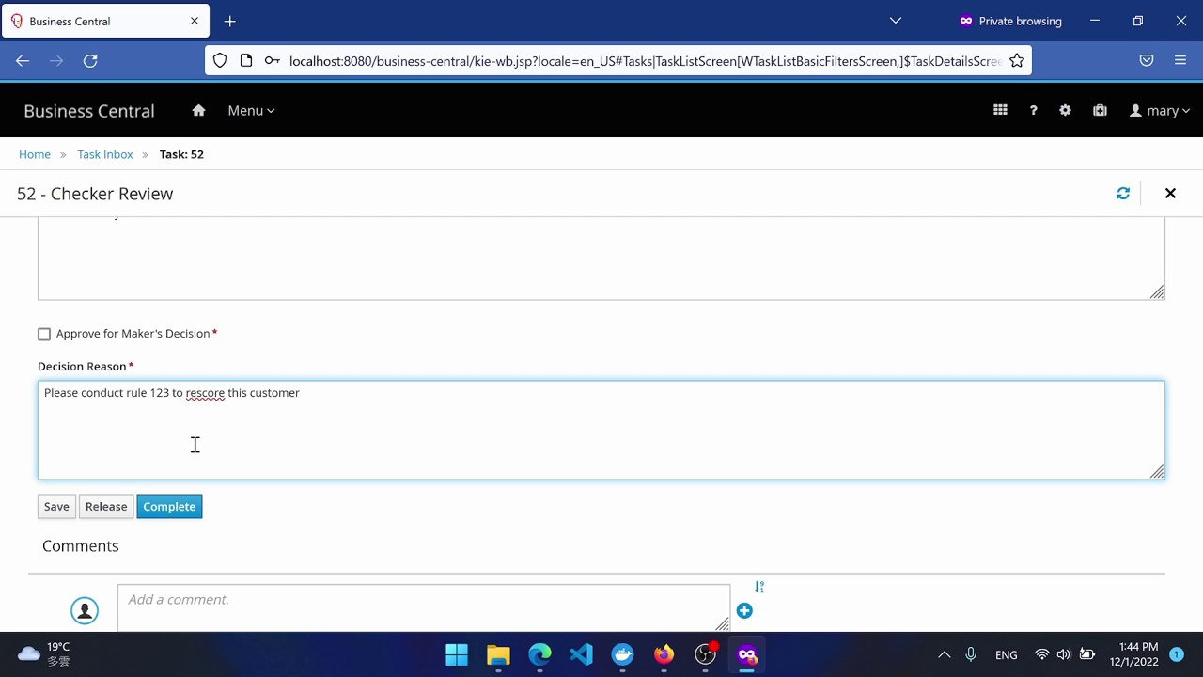
# Complete the Checker Review unapproved, then refresh the inbox and open Maker Review task 53.
pyautogui.write('-')
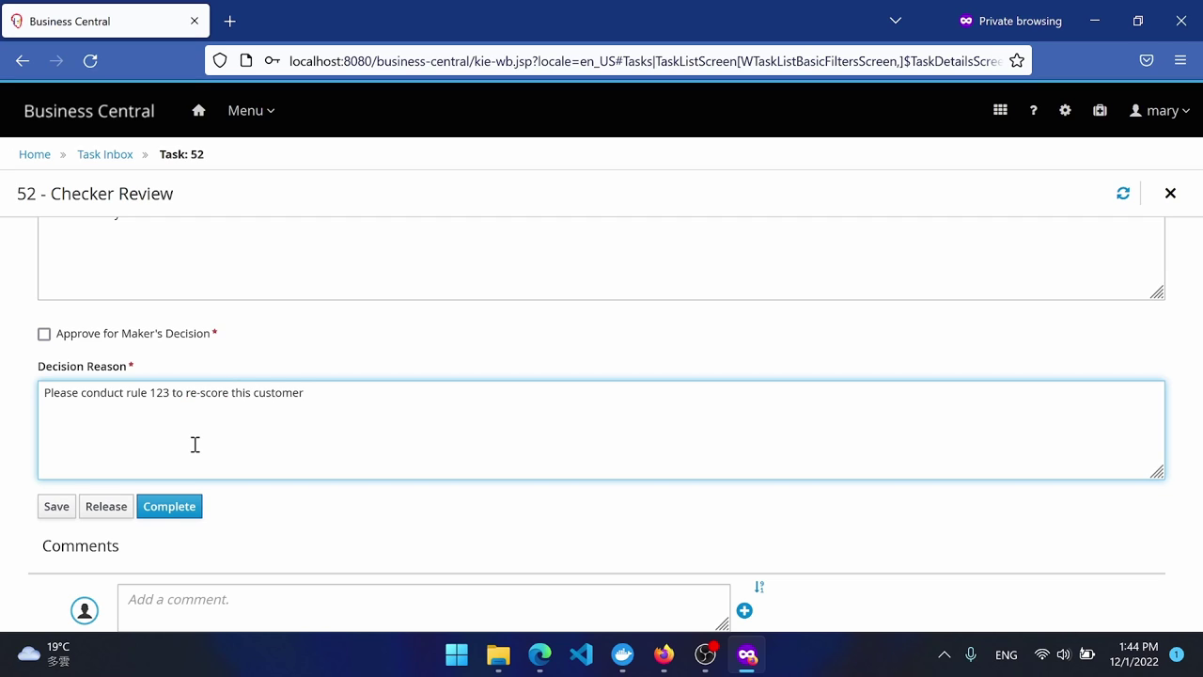
pyautogui.click(194, 506)
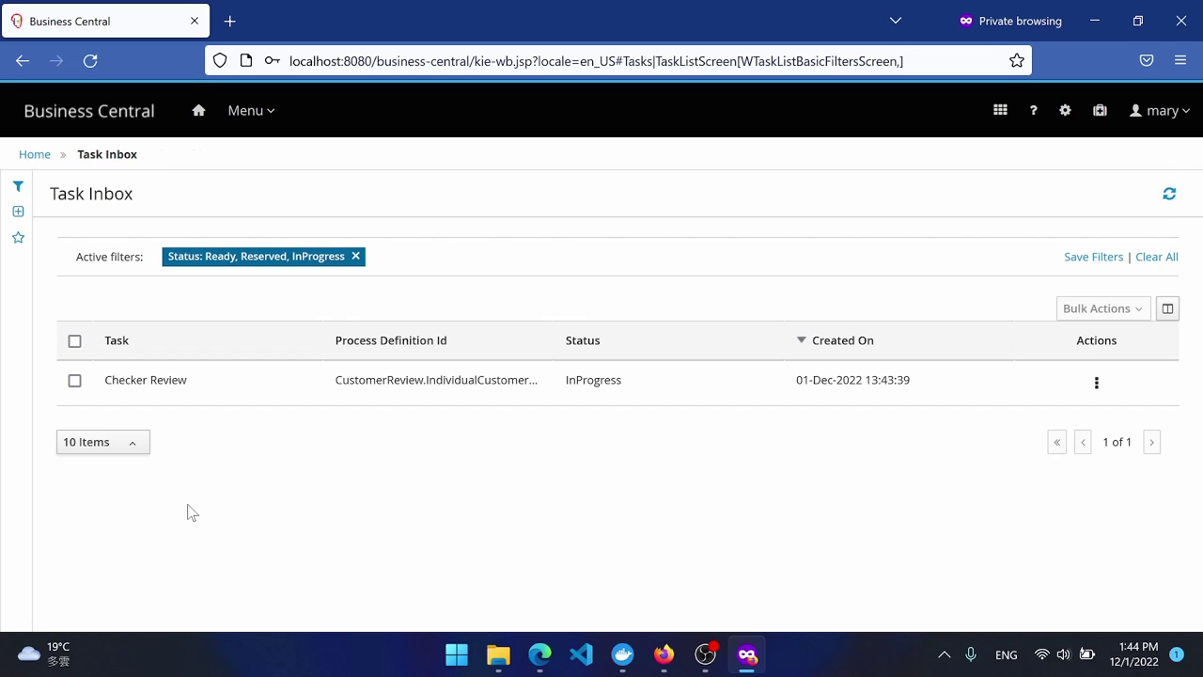
pyautogui.click(1169, 194)
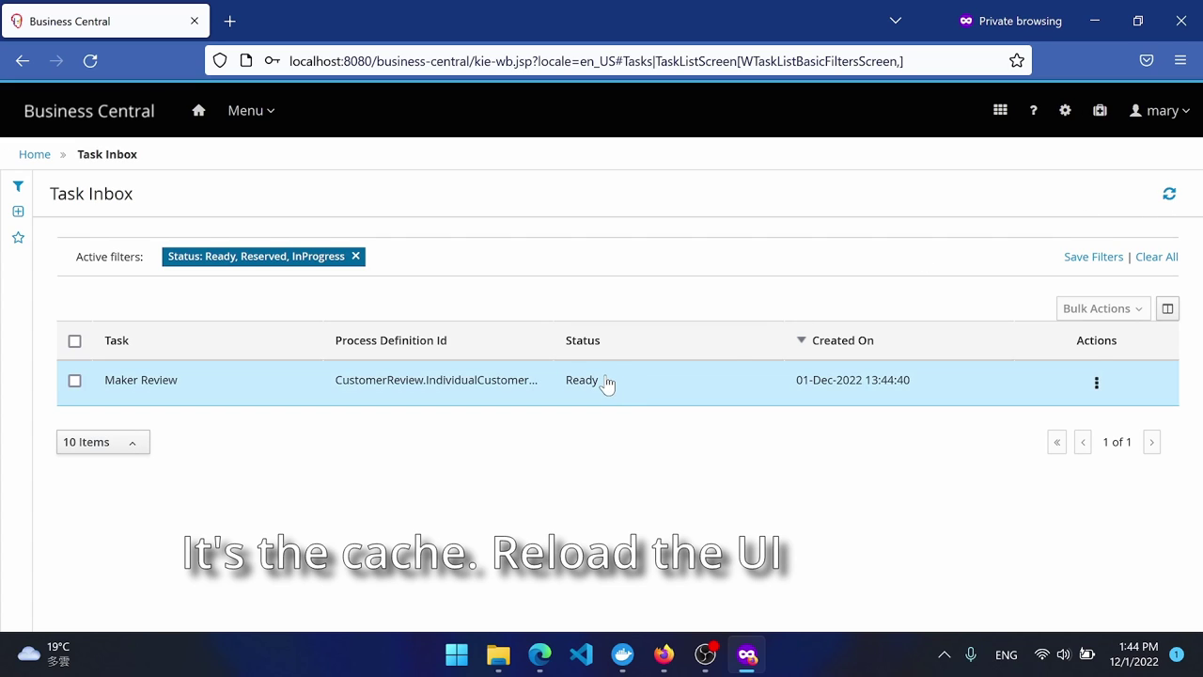
pyautogui.click(386, 399)
pyautogui.scroll(-3, 253, 397)
pyautogui.scroll(-3, 254, 395)
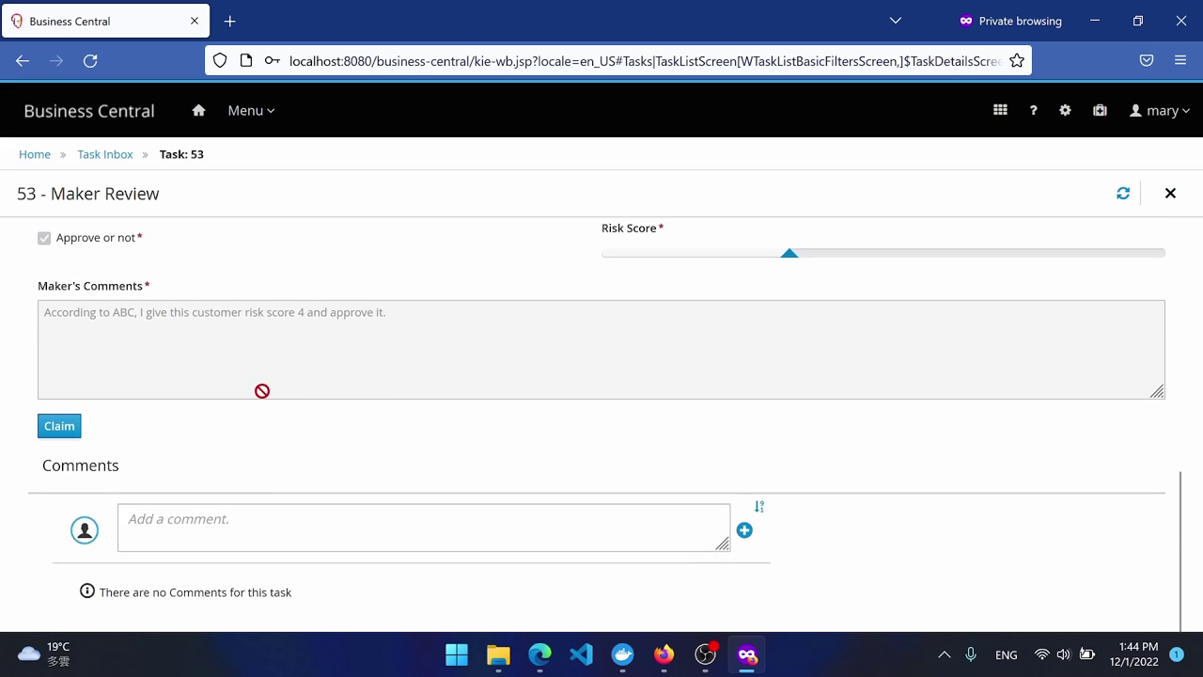
pyautogui.scroll(6, 272, 395)
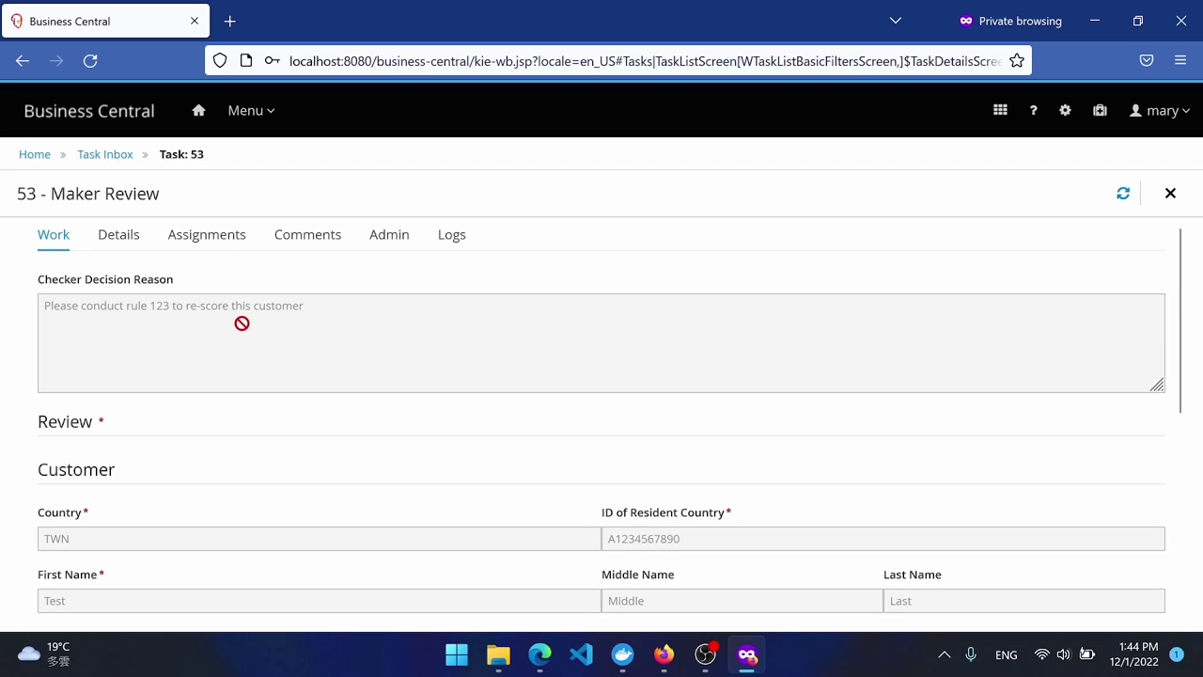
# Return to the Task Inbox list and log out of the checker's account.
pyautogui.click(108, 156)
pyautogui.click(1166, 112)
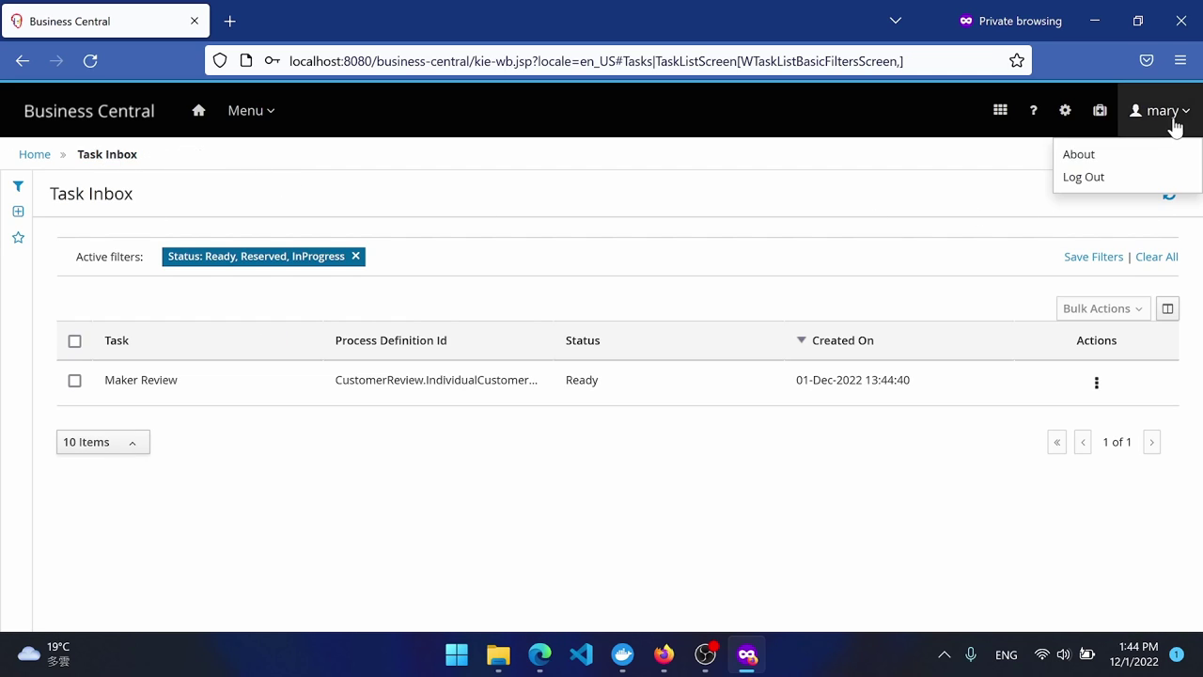
pyautogui.click(1105, 179)
pyautogui.click(148, 509)
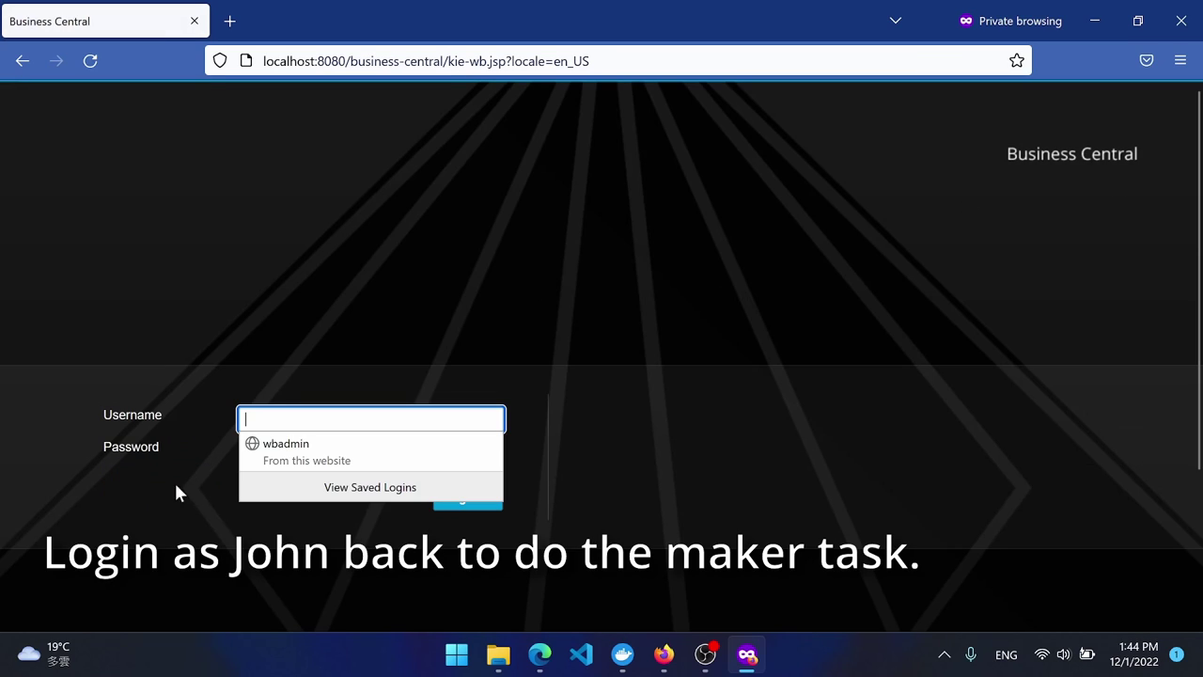
# Sign back in as the maker user and open the task inbox.
pyautogui.write('john')
pyautogui.press('Tab')
pyautogui.write('john')
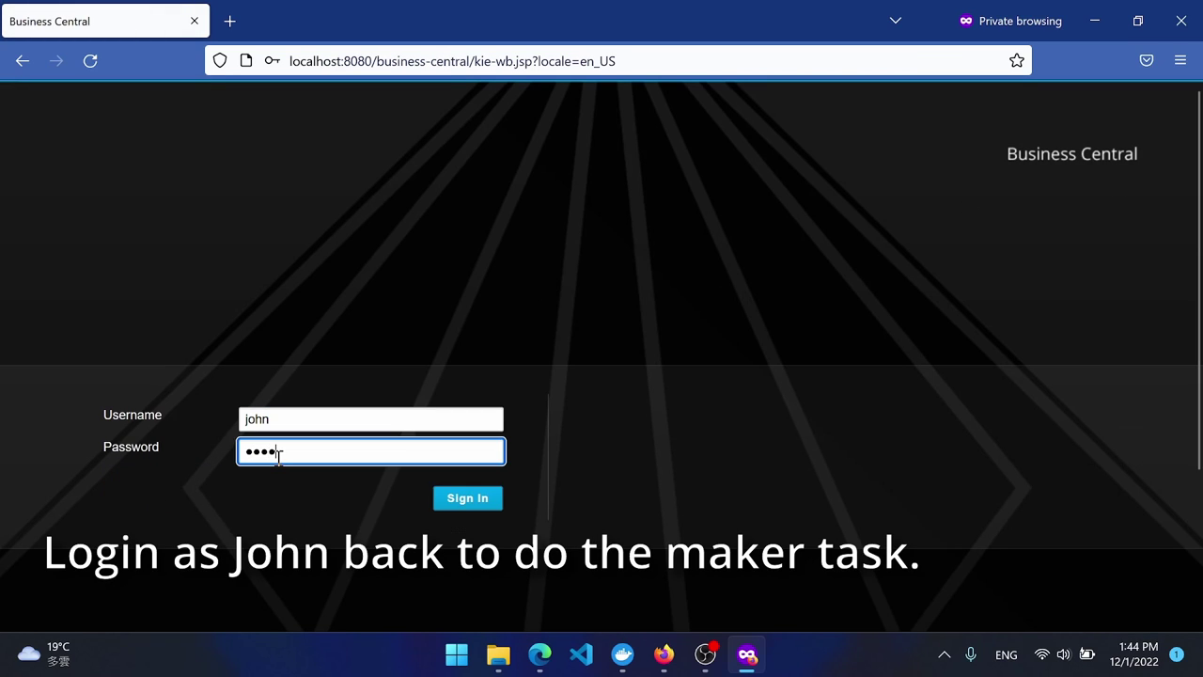
pyautogui.press('Return')
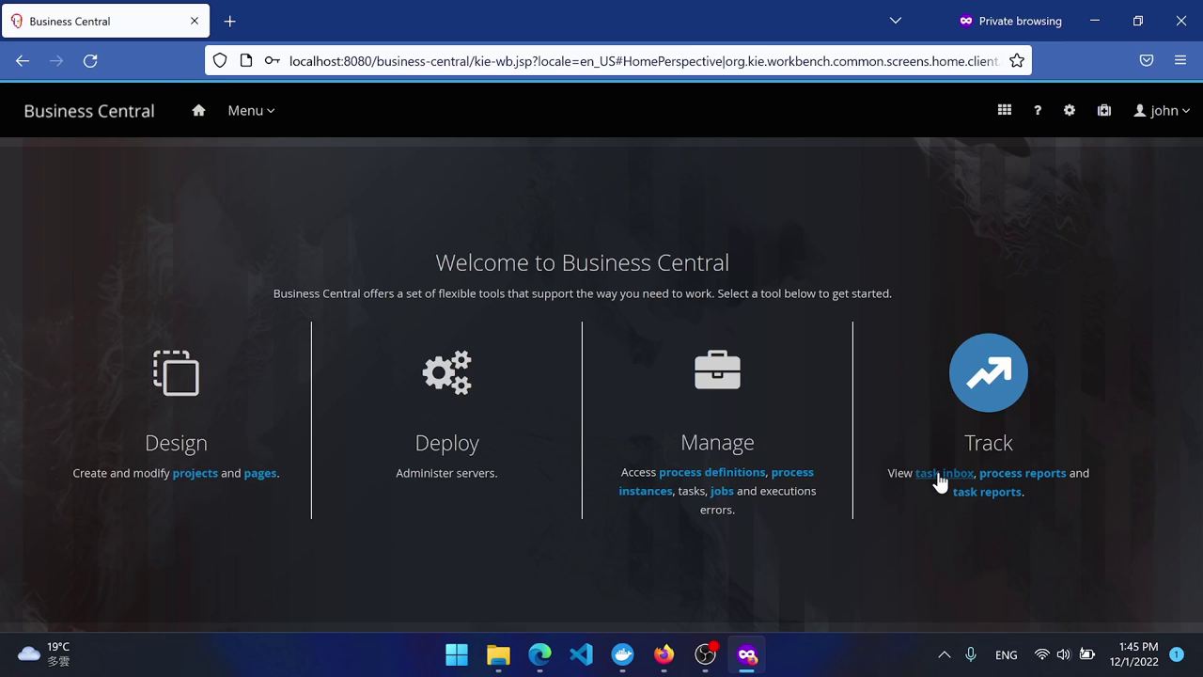
pyautogui.click(926, 473)
# Open Maker Review task 53 and post a comment acknowledging the checker's message.
pyautogui.click(650, 411)
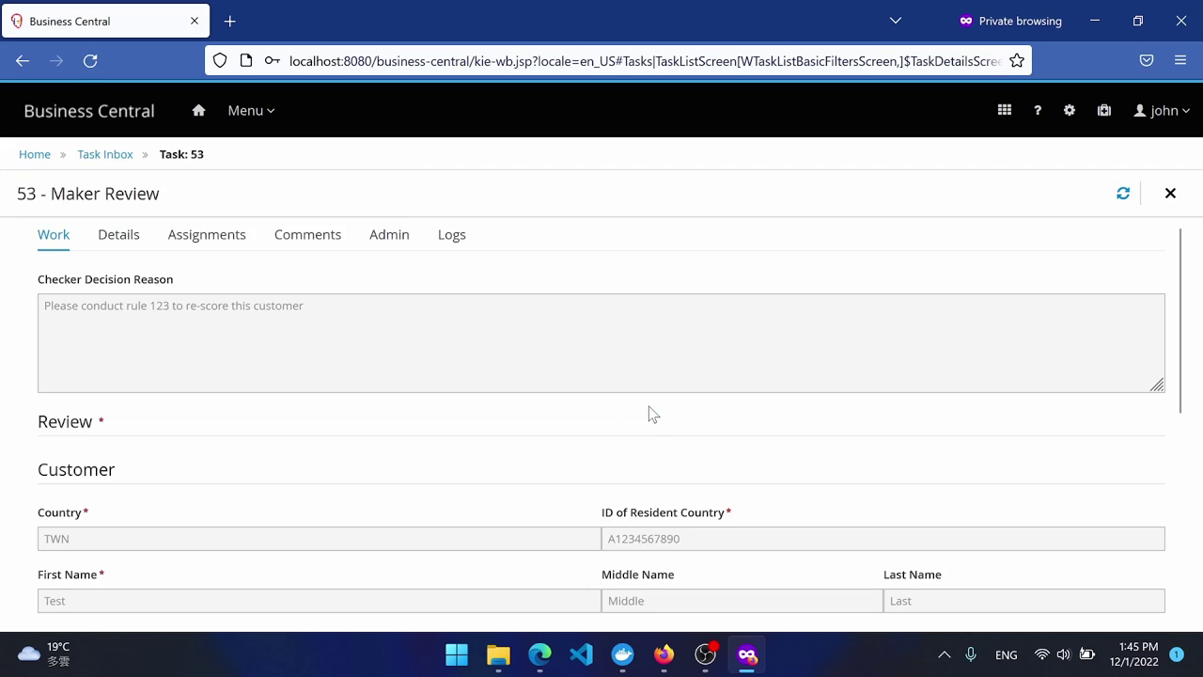
pyautogui.scroll(-6, 457, 445)
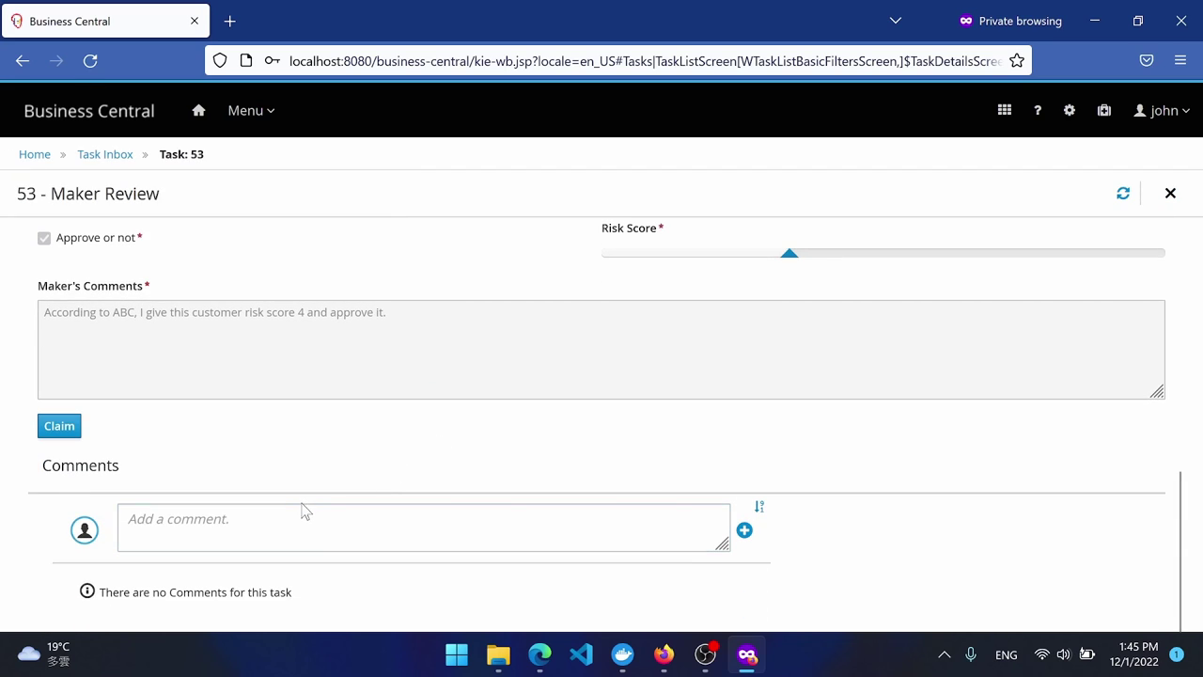
pyautogui.click(310, 508)
pyautogui.write('Got the')
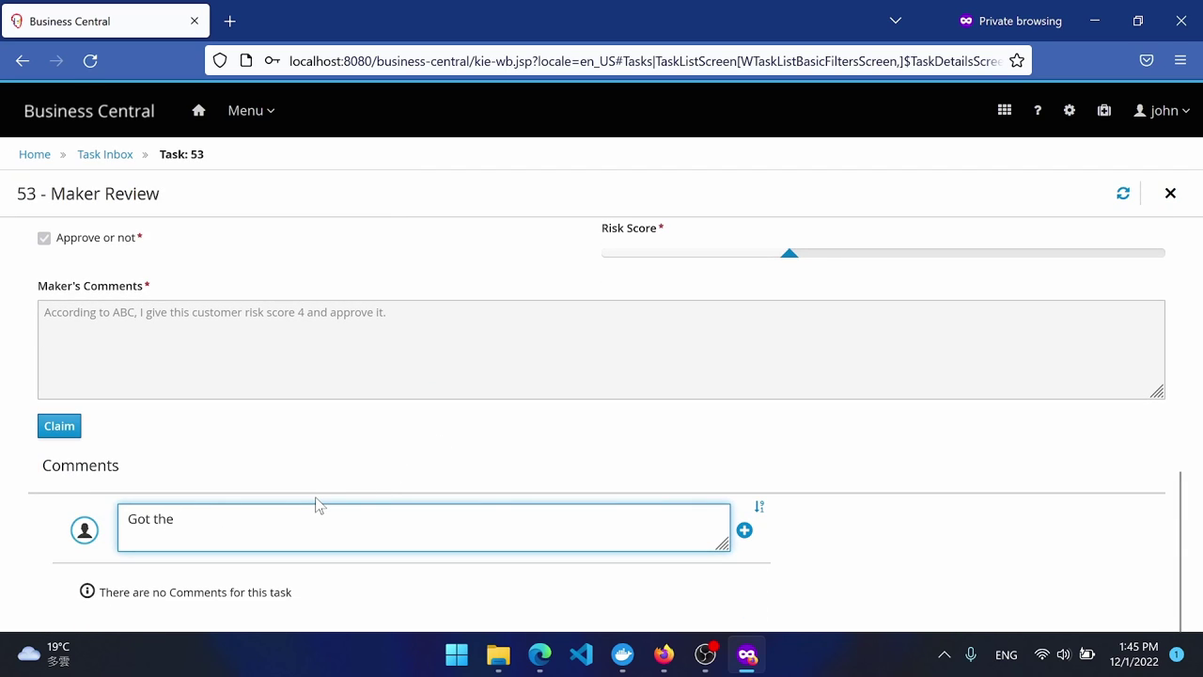
pyautogui.write(' message and')
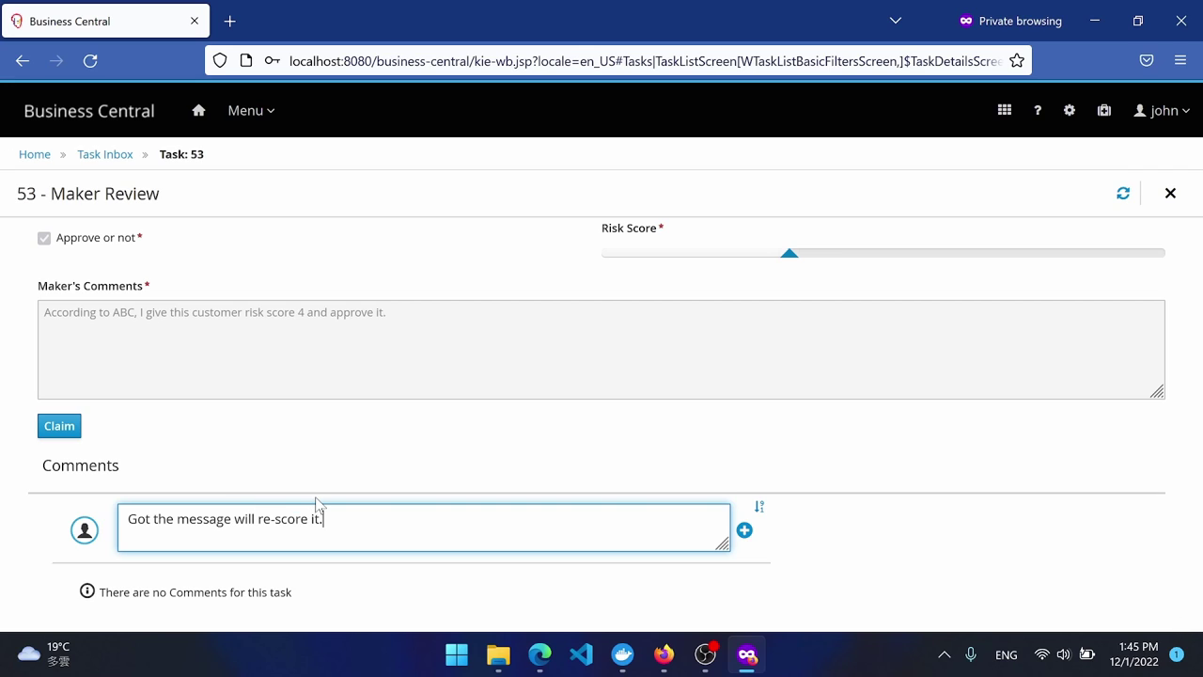
pyautogui.click(745, 530)
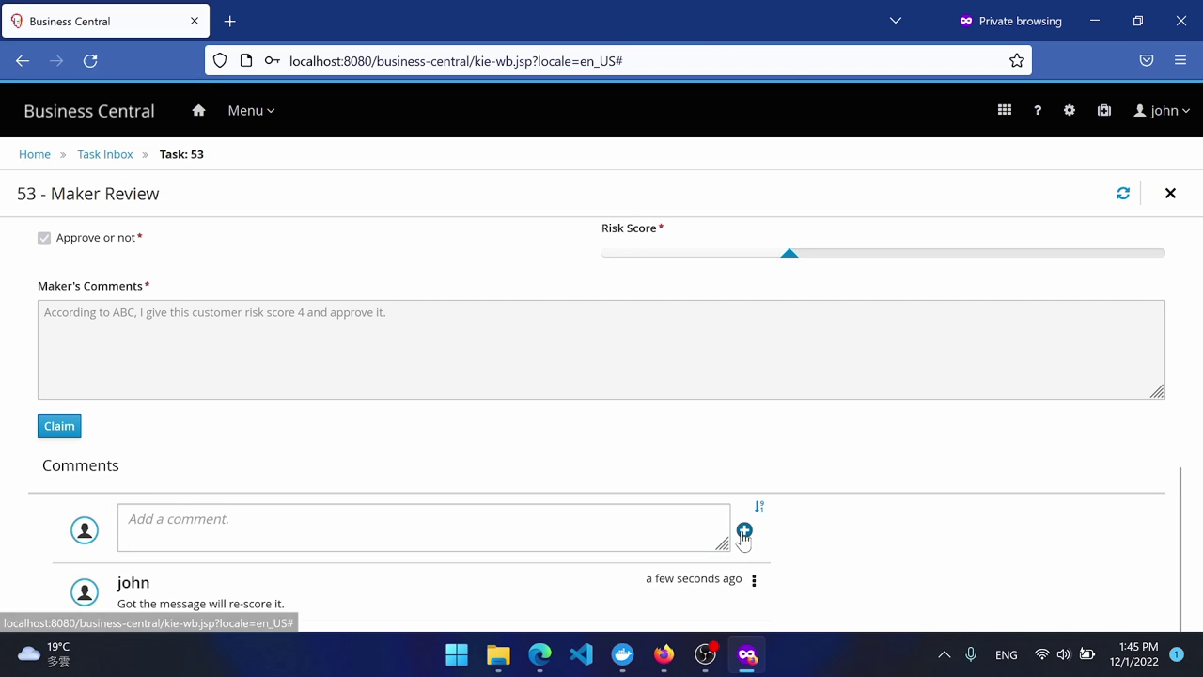
# Claim and start the task, then drag the Risk Score to 6.
pyautogui.click(59, 433)
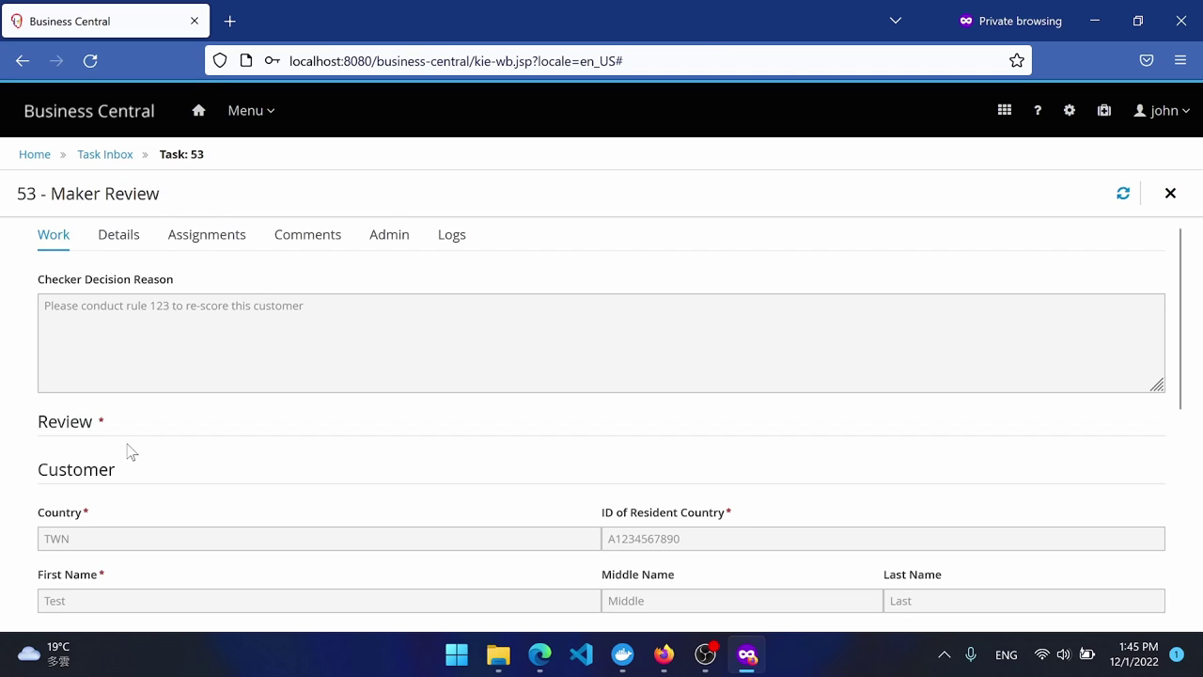
pyautogui.scroll(-10, 188, 470)
pyautogui.click(123, 415)
pyautogui.scroll(-4, 179, 407)
pyautogui.moveTo(793, 435); pyautogui.dragTo(892, 436)
pyautogui.scroll(-2, 368, 475)
# Add 'and 123' after ABC in the Maker's Comments and complete the task.
pyautogui.click(136, 406)
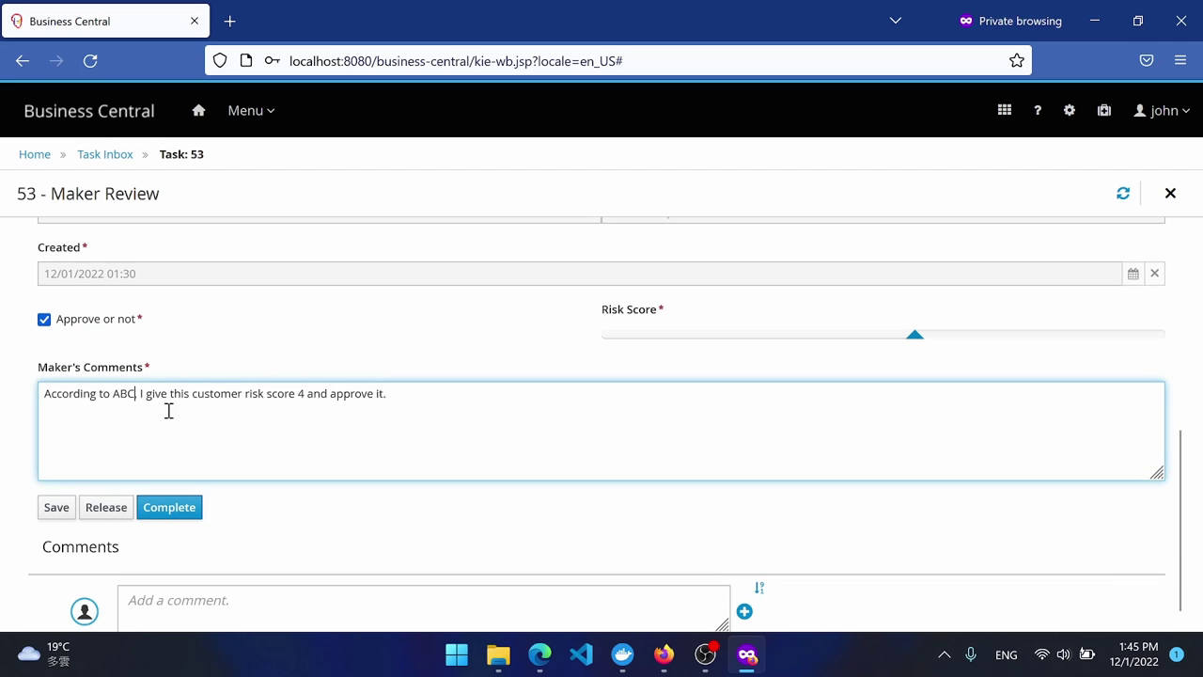
pyautogui.write('and 123,')
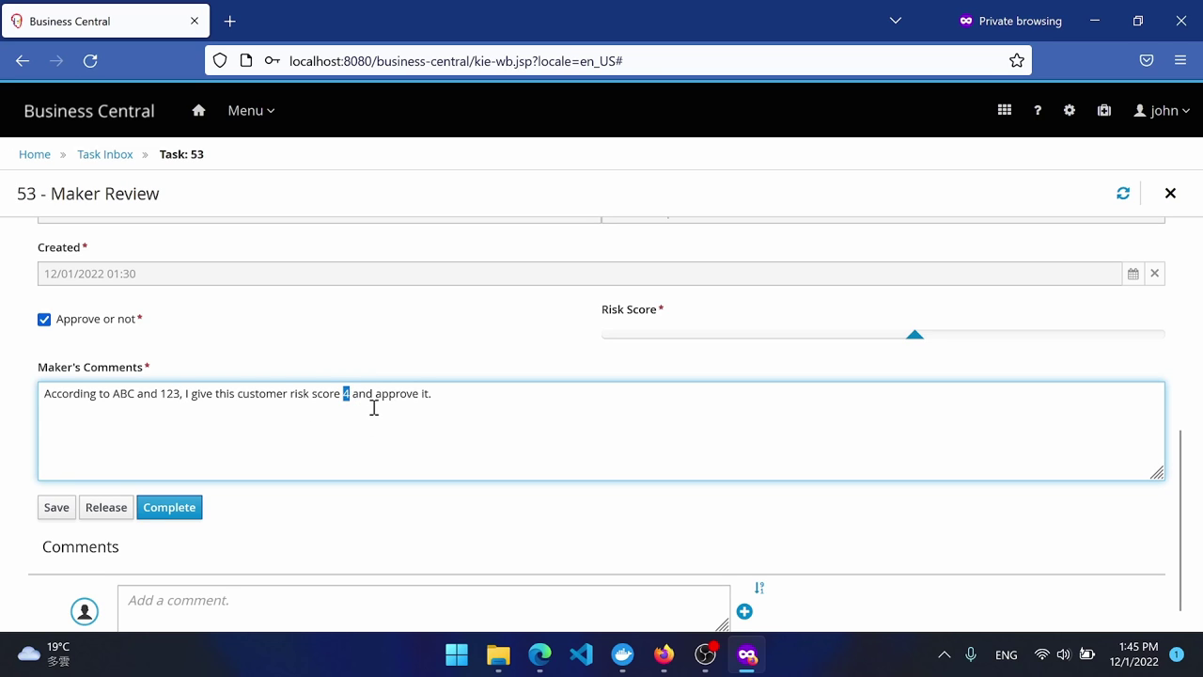
pyautogui.scroll(10, 496, 431)
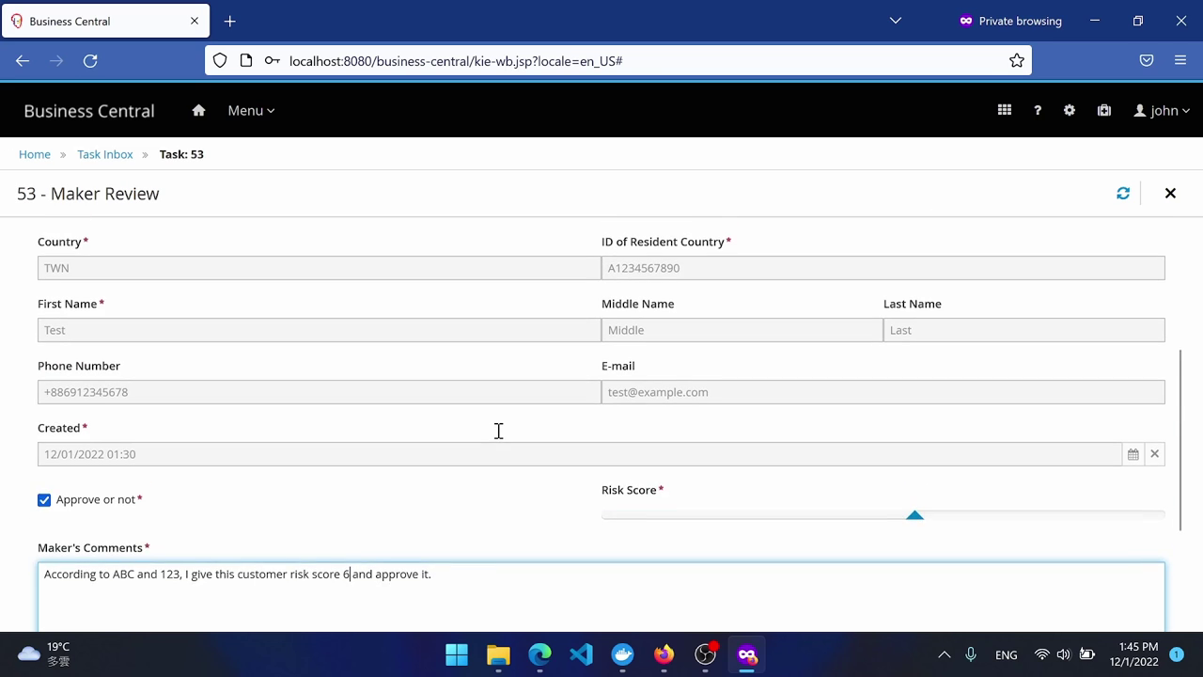
pyautogui.scroll(-9, 500, 425)
pyautogui.scroll(-3, 503, 422)
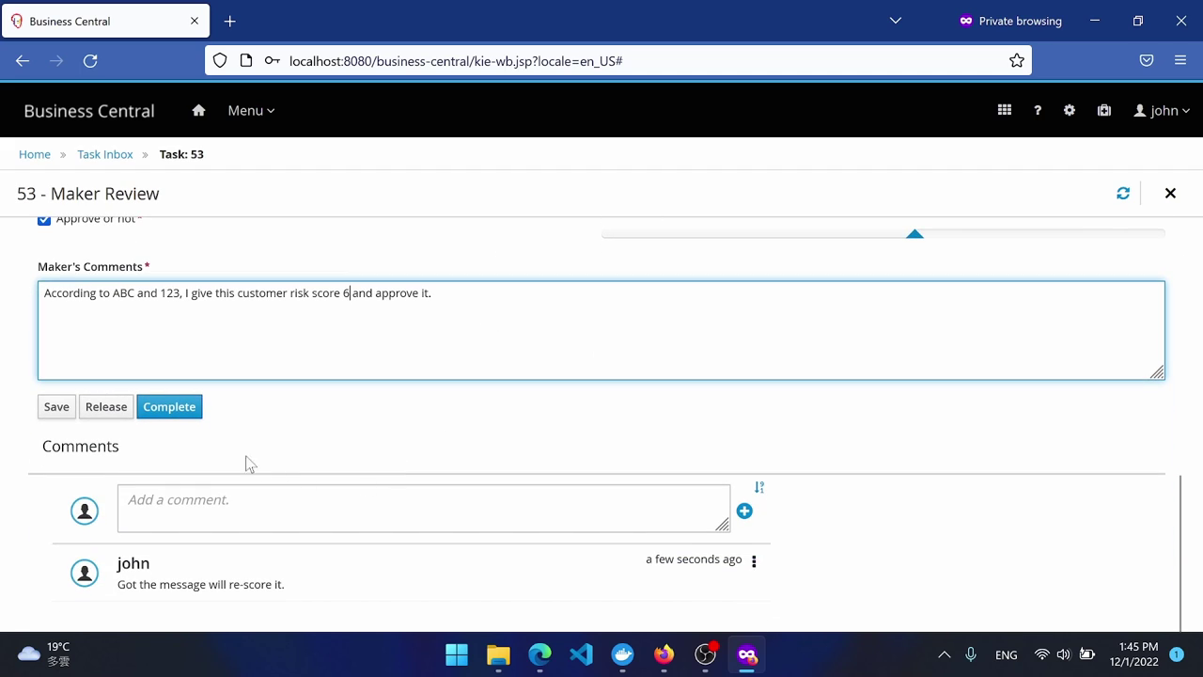
pyautogui.click(172, 413)
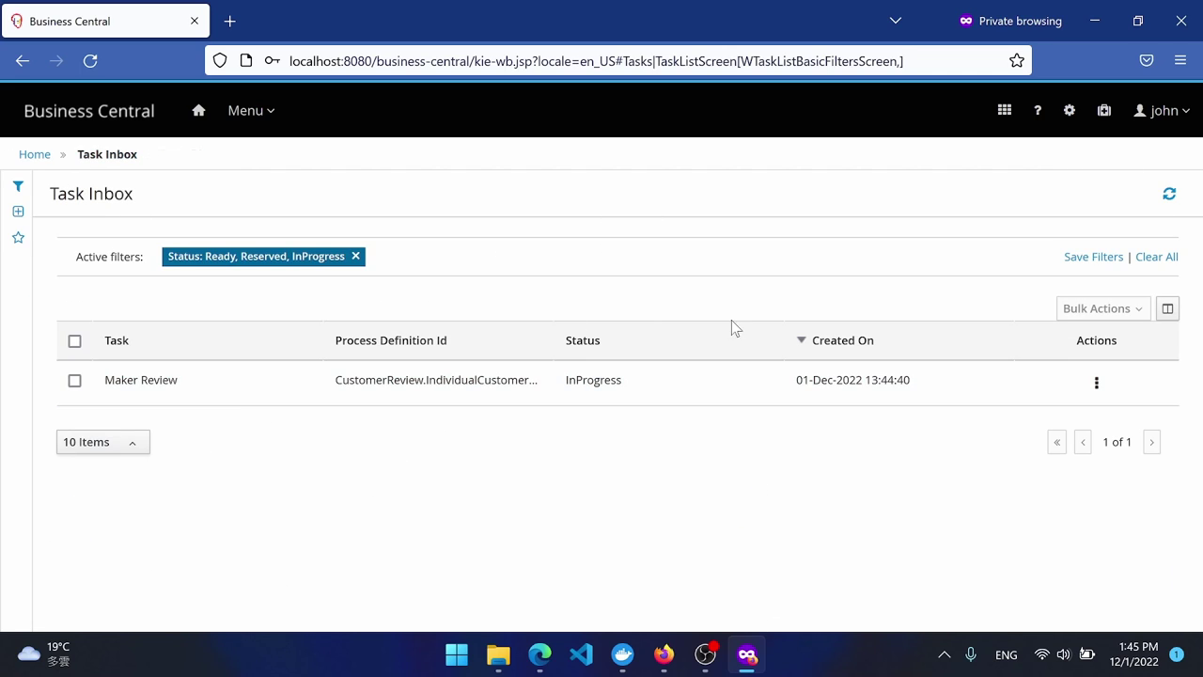
# Refresh the task list and log out of the maker's account.
pyautogui.click(1170, 194)
pyautogui.click(1164, 111)
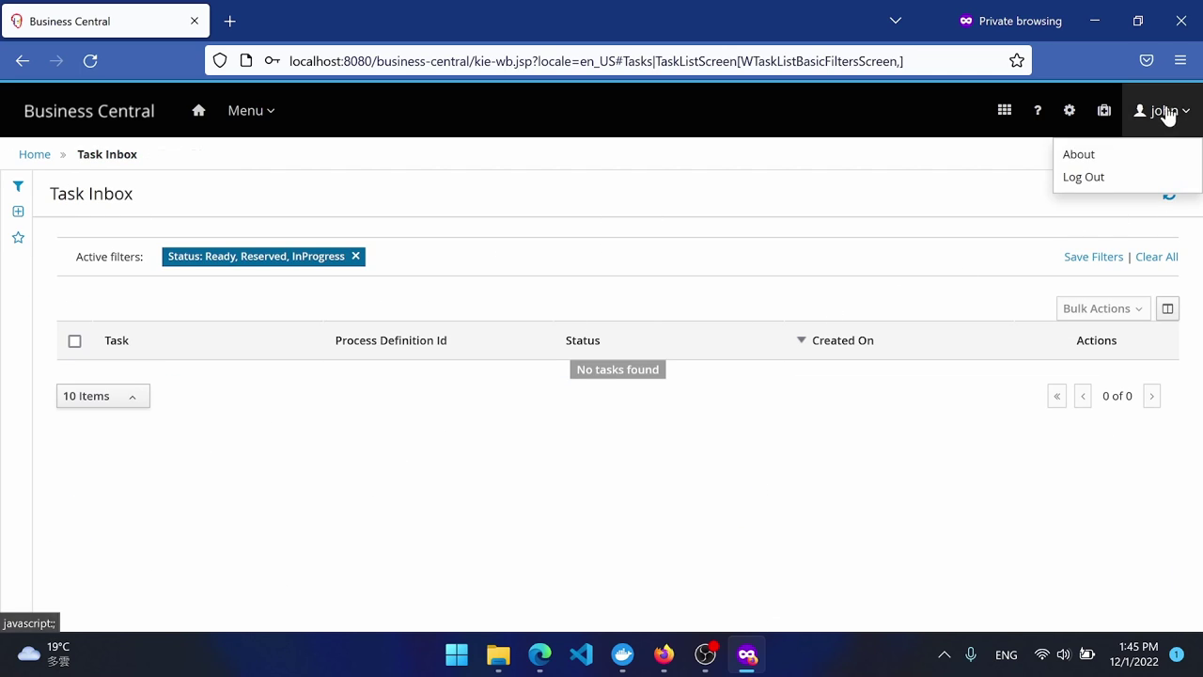
pyautogui.click(1095, 178)
pyautogui.click(155, 503)
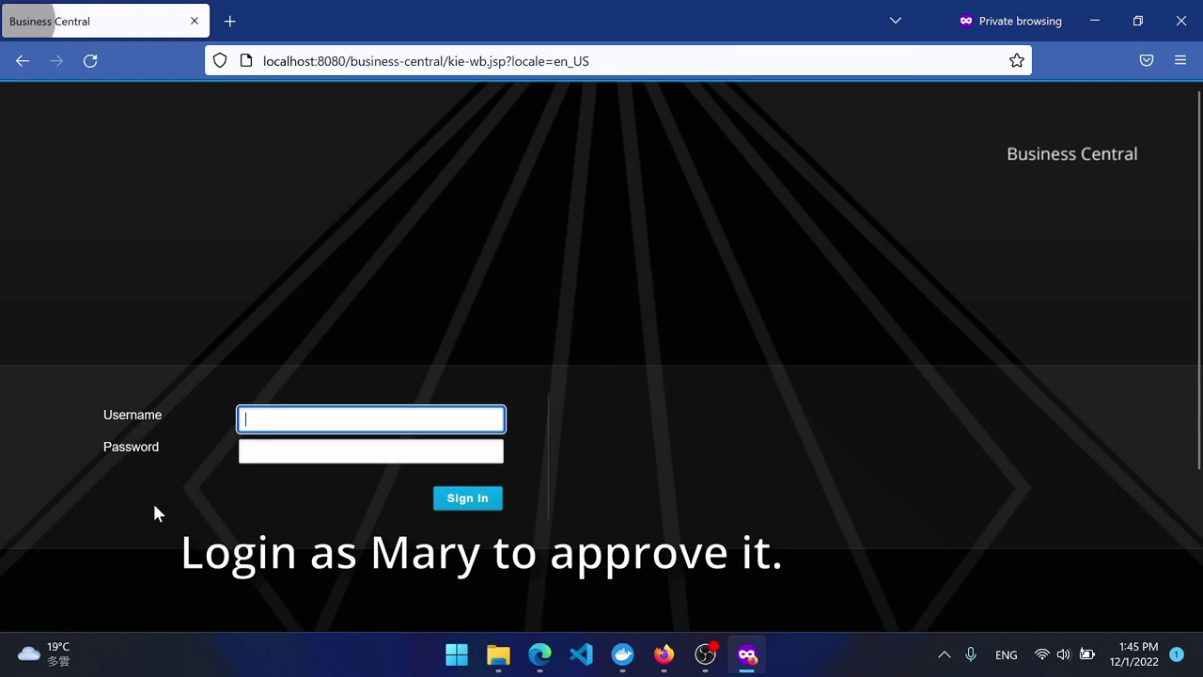
# Sign in with the checker user's username and password.
pyautogui.write('mary')
pyautogui.press('Tab')
pyautogui.write('mary')
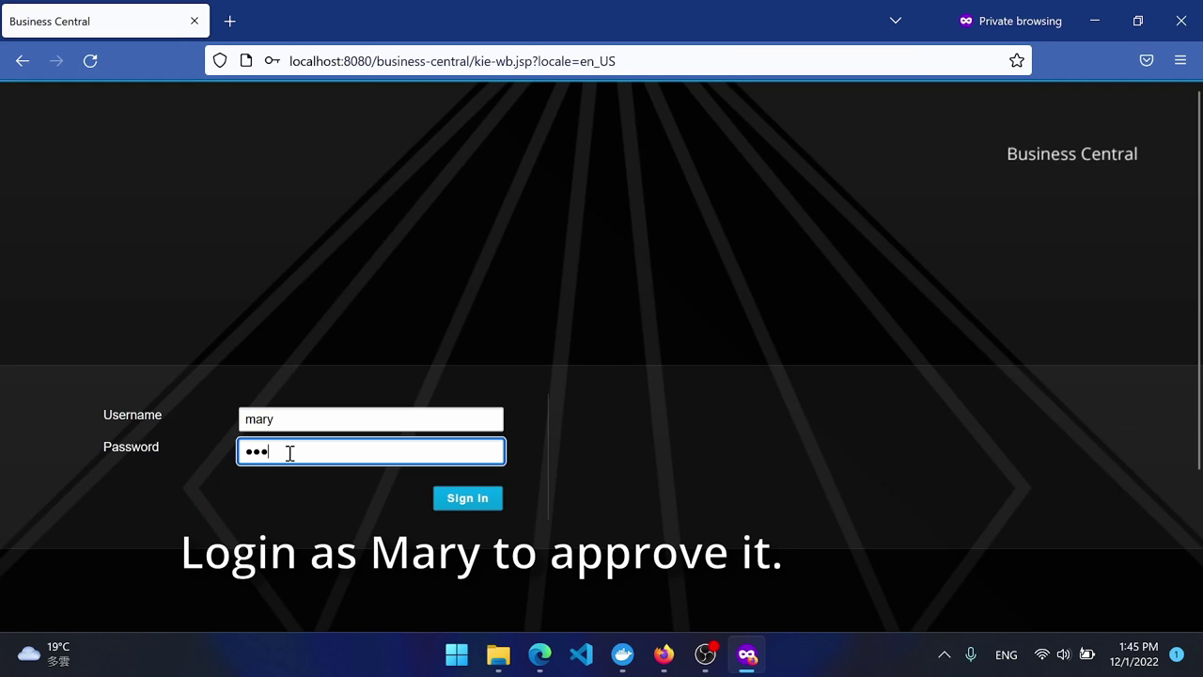
pyautogui.press('Return')
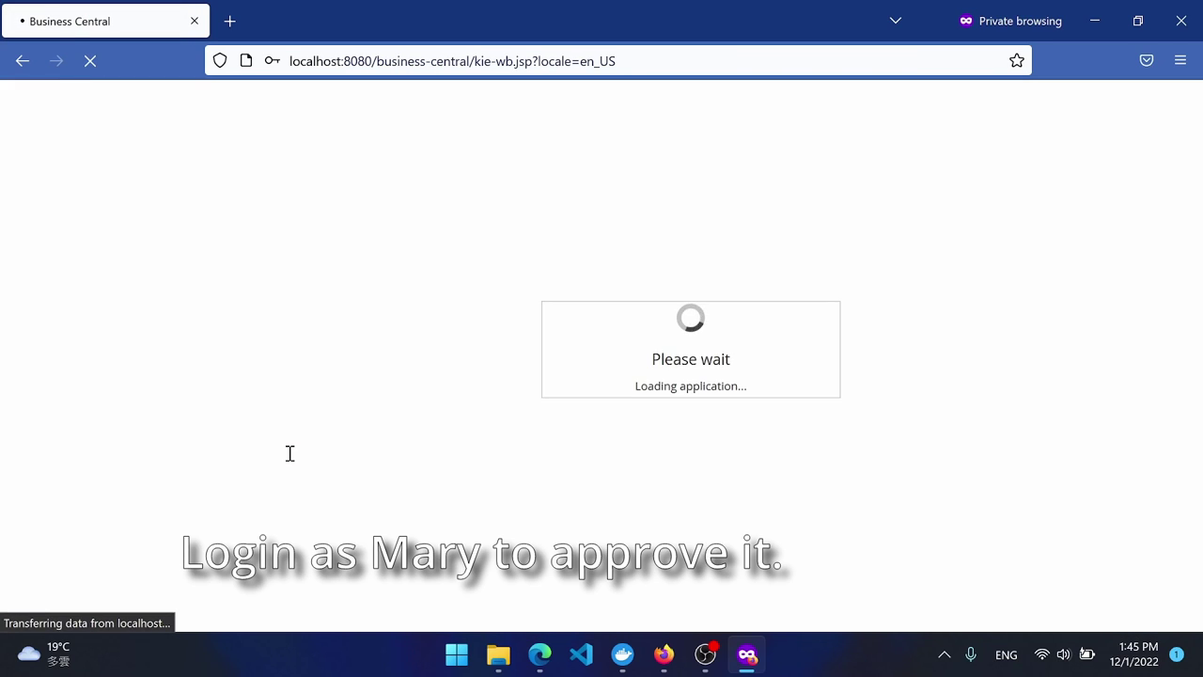
# Bring the admin's Process Instance 42 window forward and reload it to show the latest progress.
pyautogui.moveTo(667, 656)
pyautogui.click(661, 591)
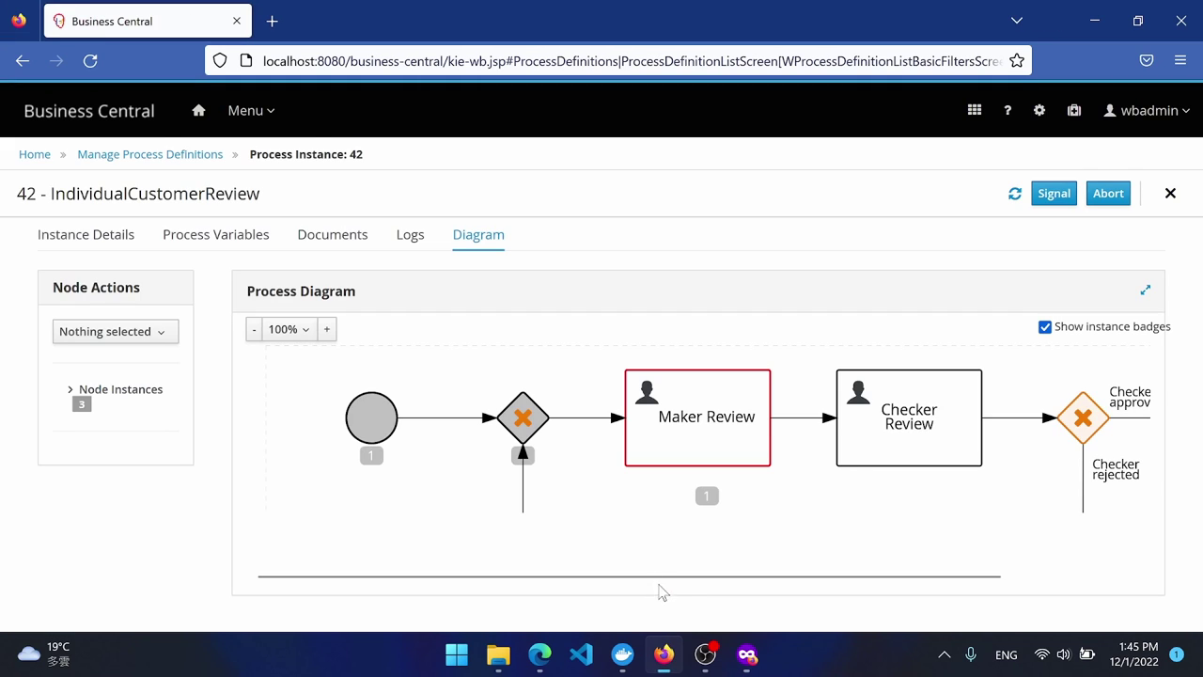
pyautogui.click(1016, 194)
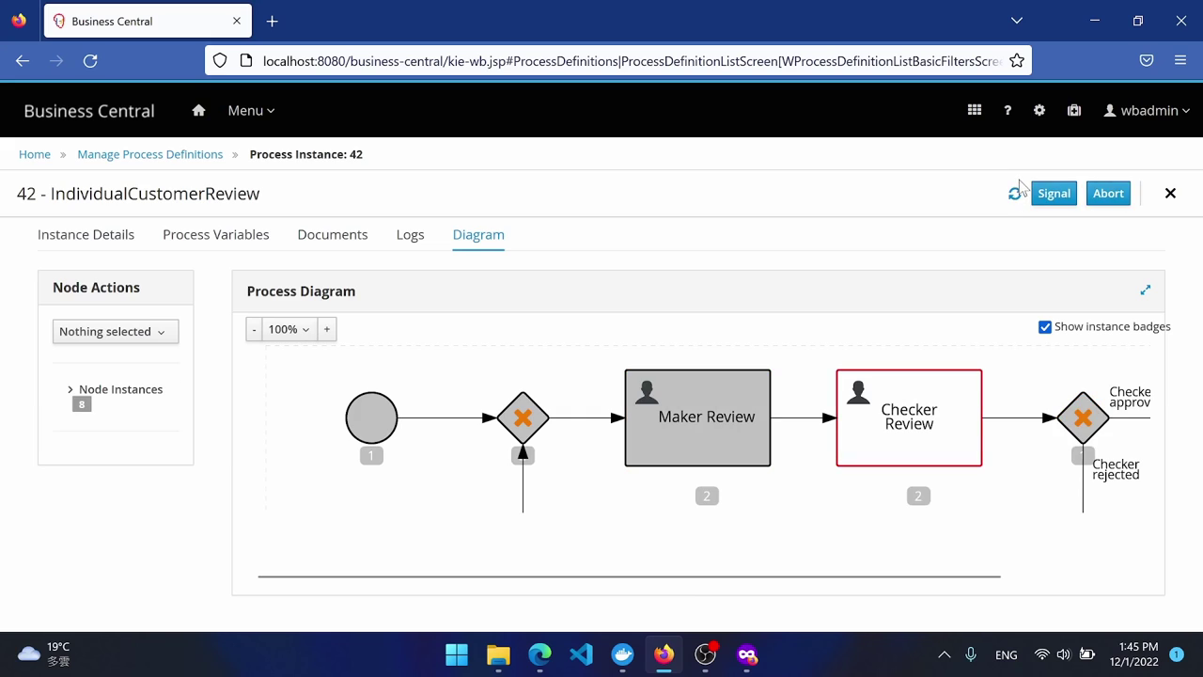
pyautogui.moveTo(977, 574); pyautogui.dragTo(1050, 567)
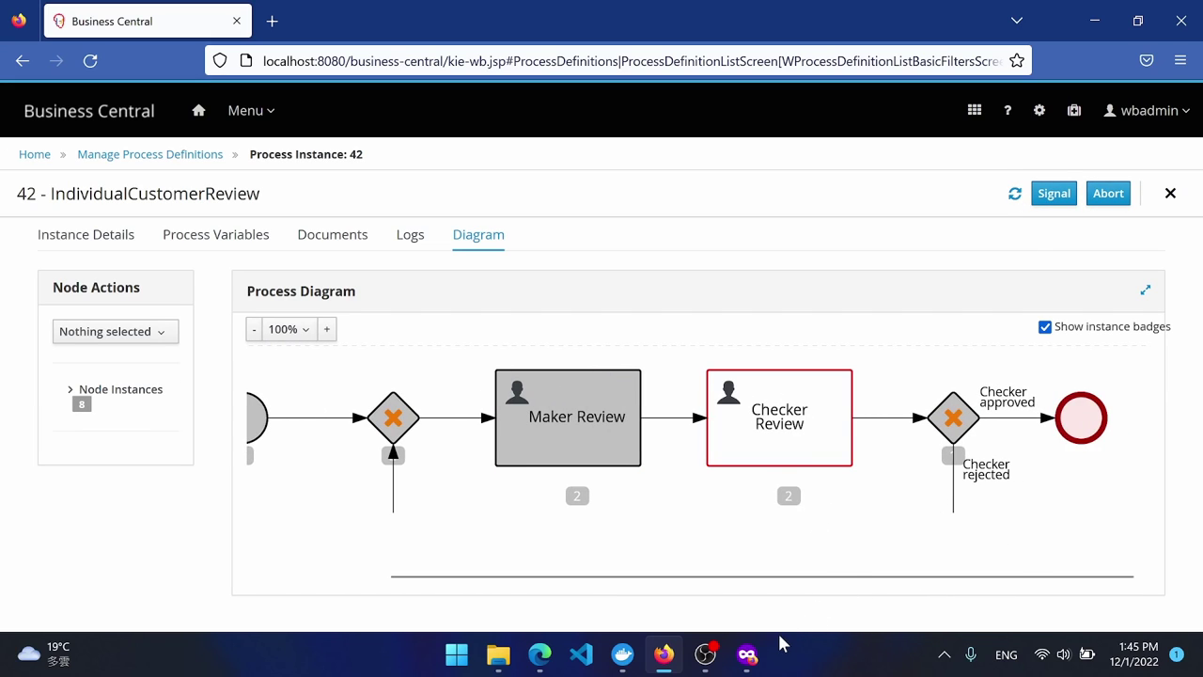
pyautogui.moveTo(780, 645)
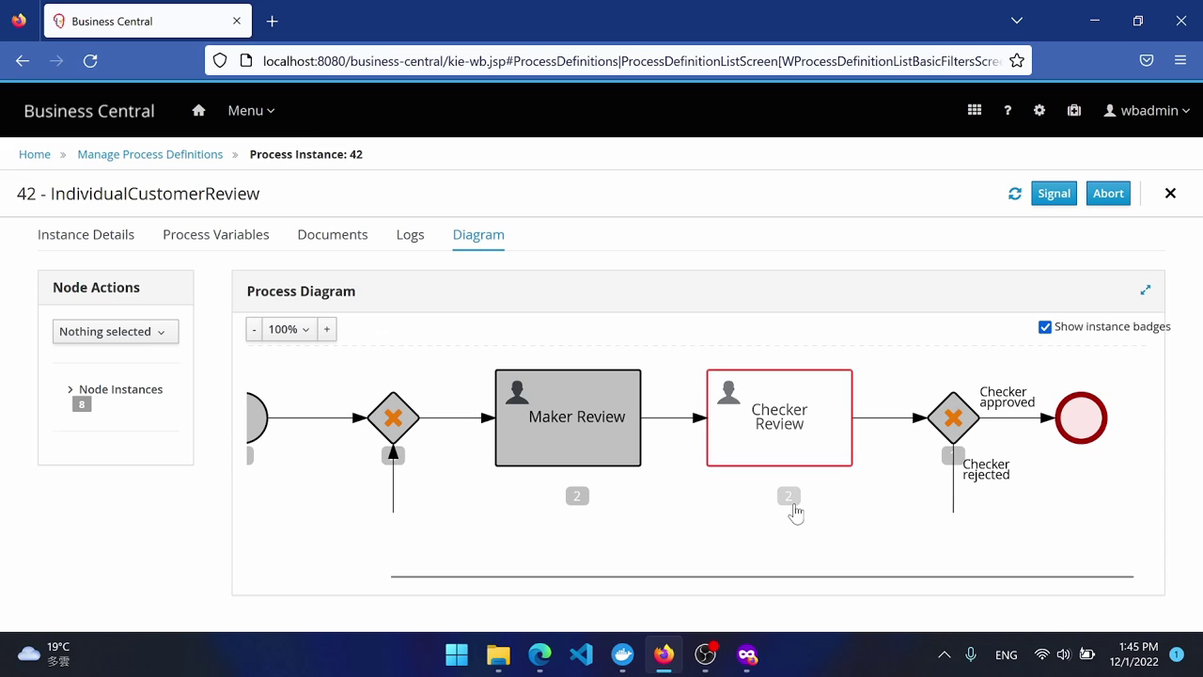
# Review the instance's Logs, Process Variables, Documents and Diagram, confirming it waits at Checker Review.
pyautogui.click(410, 235)
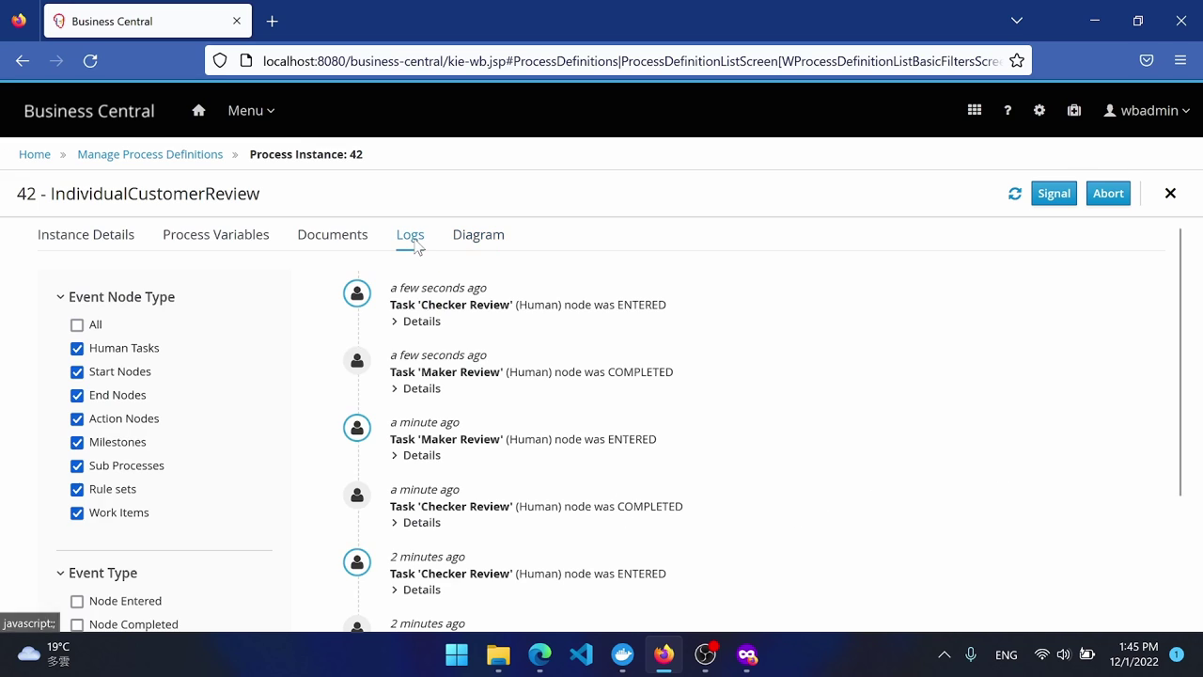
pyautogui.scroll(-3, 657, 458)
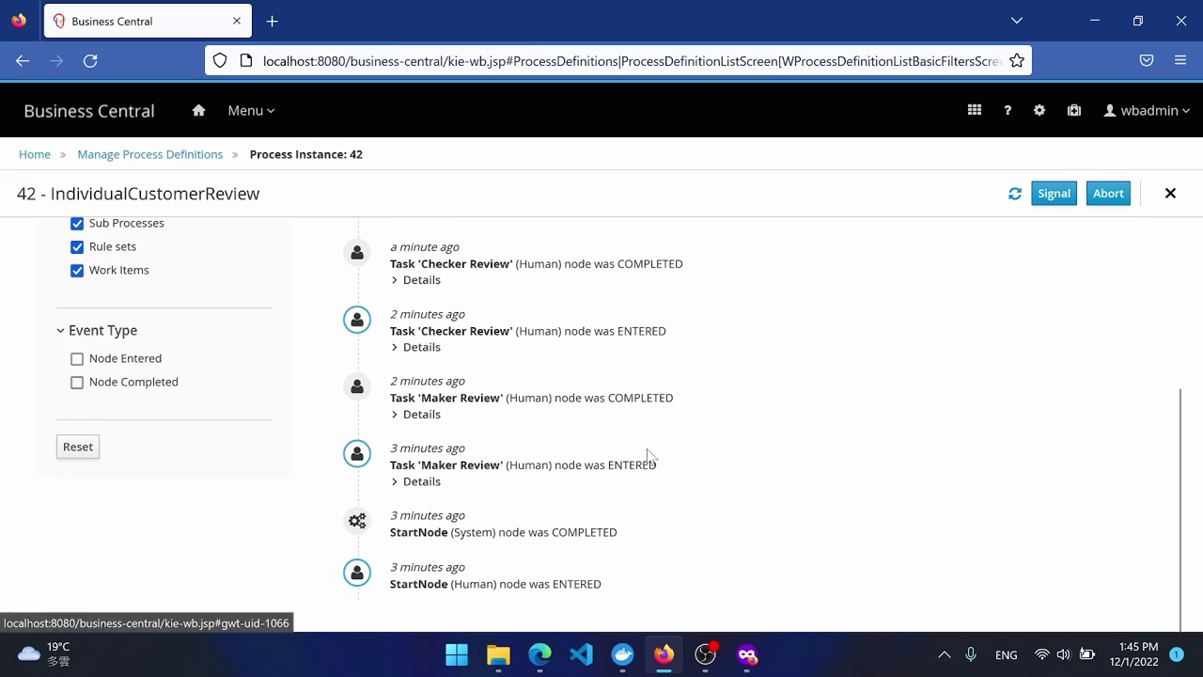
pyautogui.scroll(3, 638, 442)
pyautogui.click(259, 237)
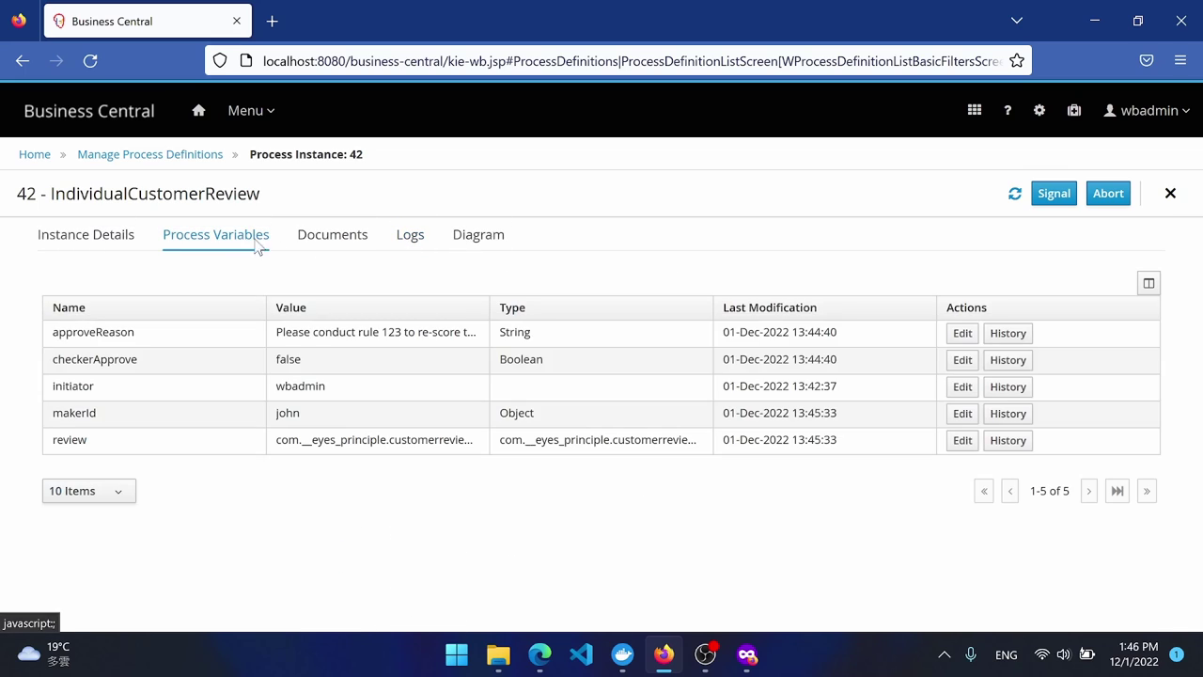
pyautogui.click(327, 237)
pyautogui.click(411, 241)
pyautogui.click(462, 242)
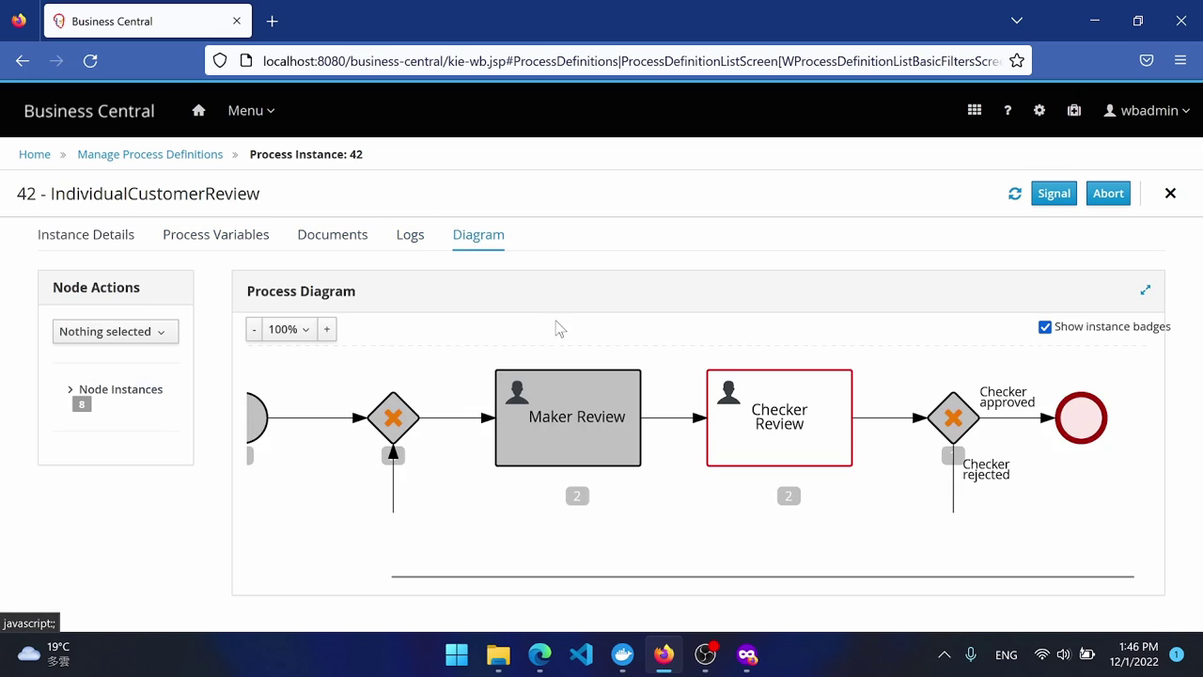
# In the checker's window, open the Checker Review task from the Task Inbox, then claim and start it.
pyautogui.click(747, 655)
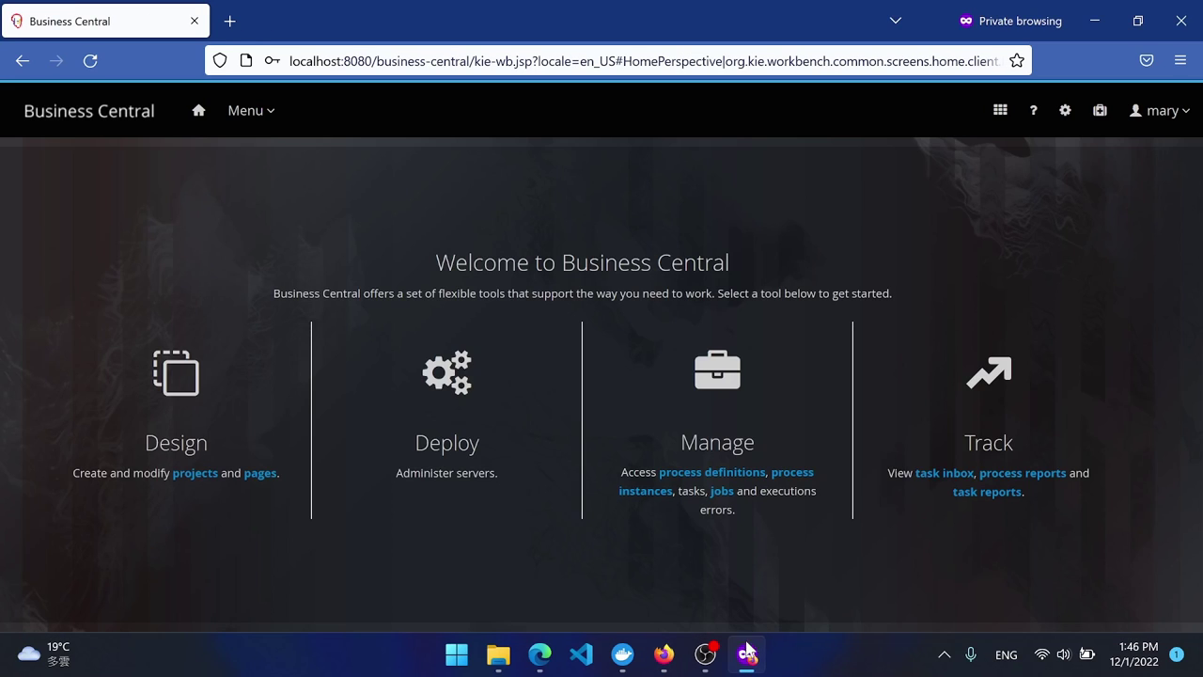
pyautogui.click(944, 475)
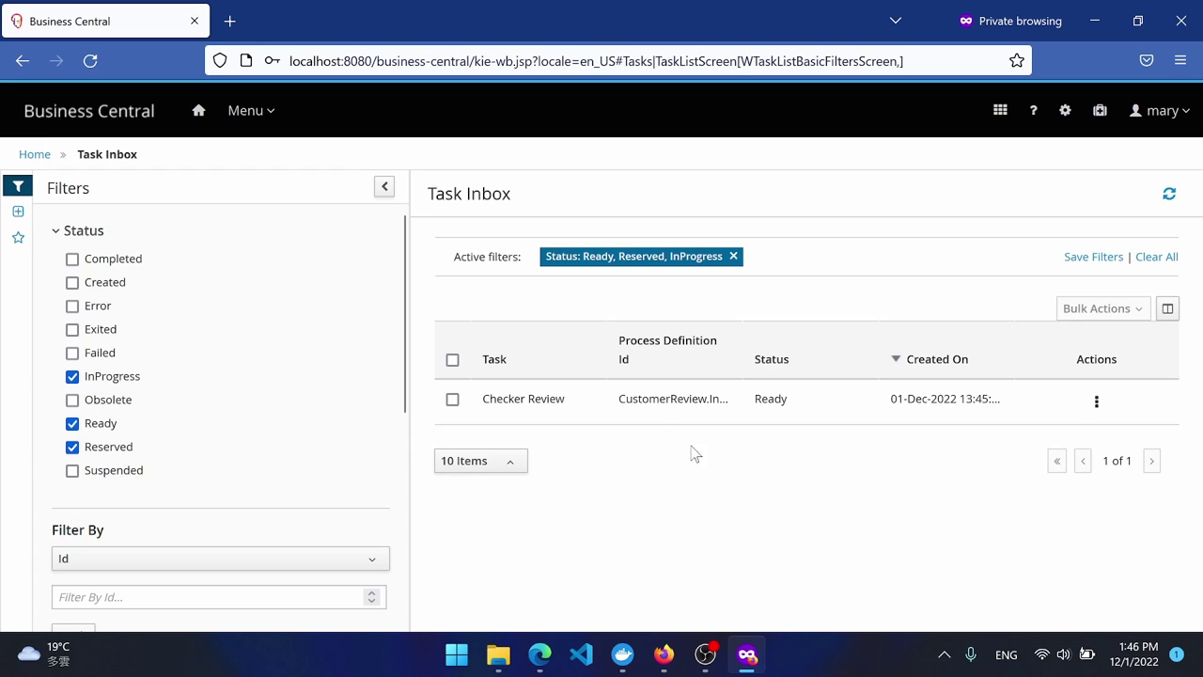
pyautogui.click(455, 400)
pyautogui.scroll(-10, 362, 423)
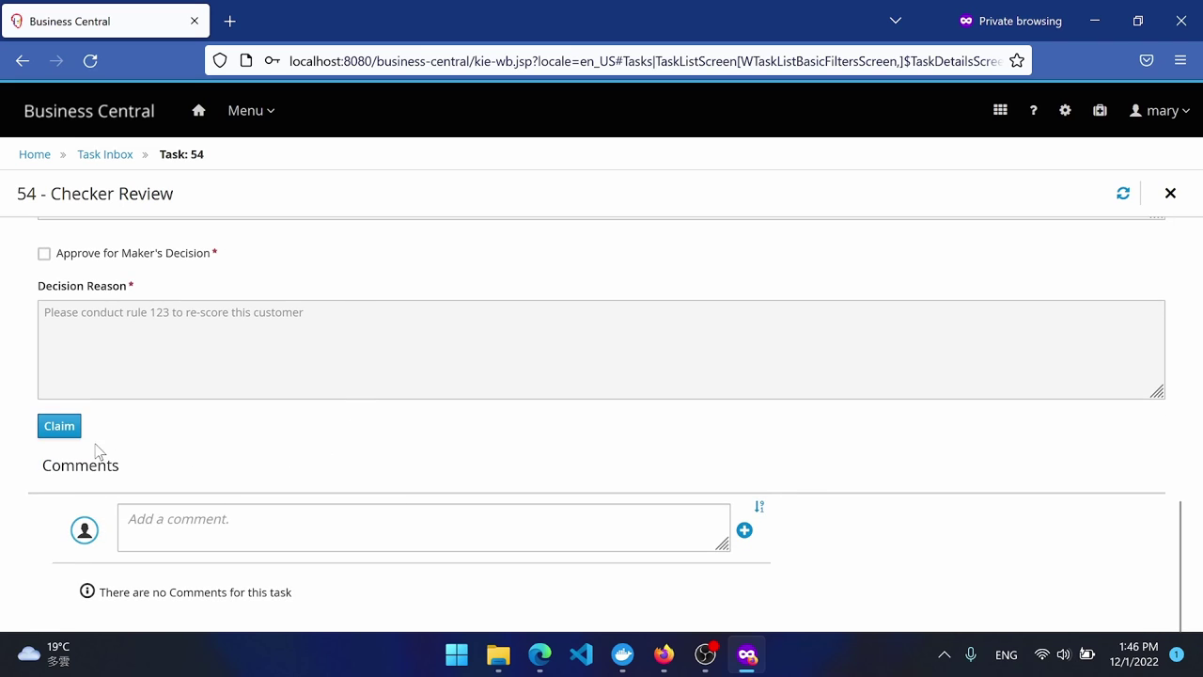
pyautogui.click(62, 429)
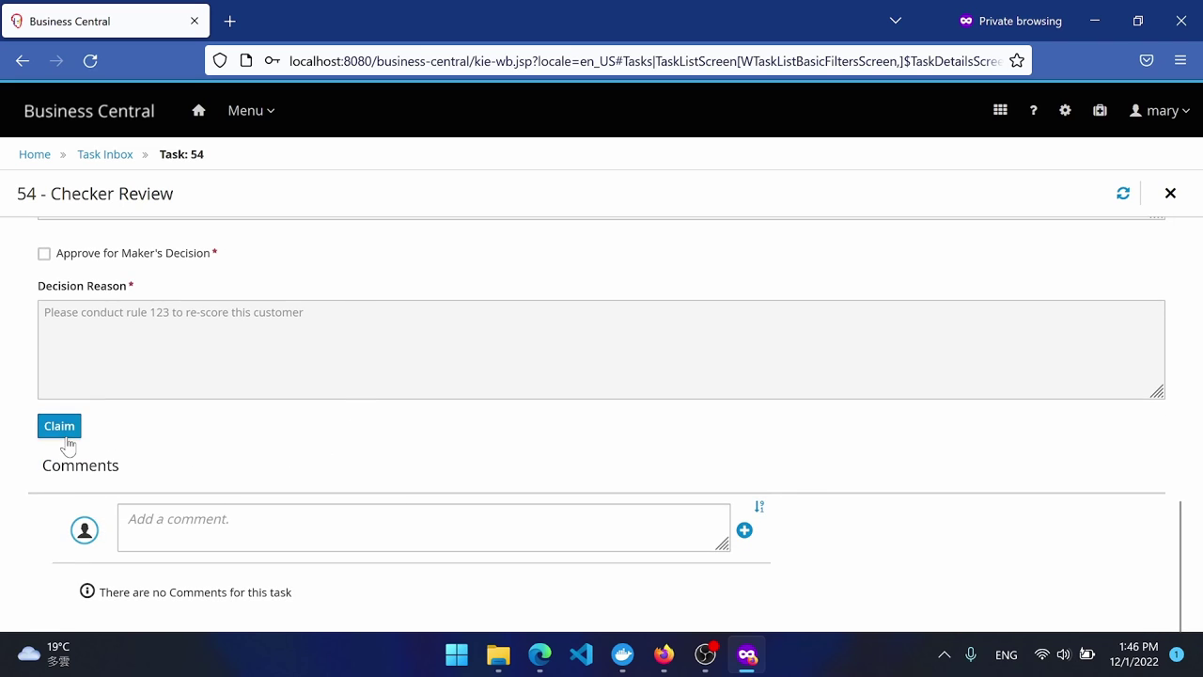
pyautogui.scroll(-10, 248, 460)
pyautogui.scroll(-3, 252, 456)
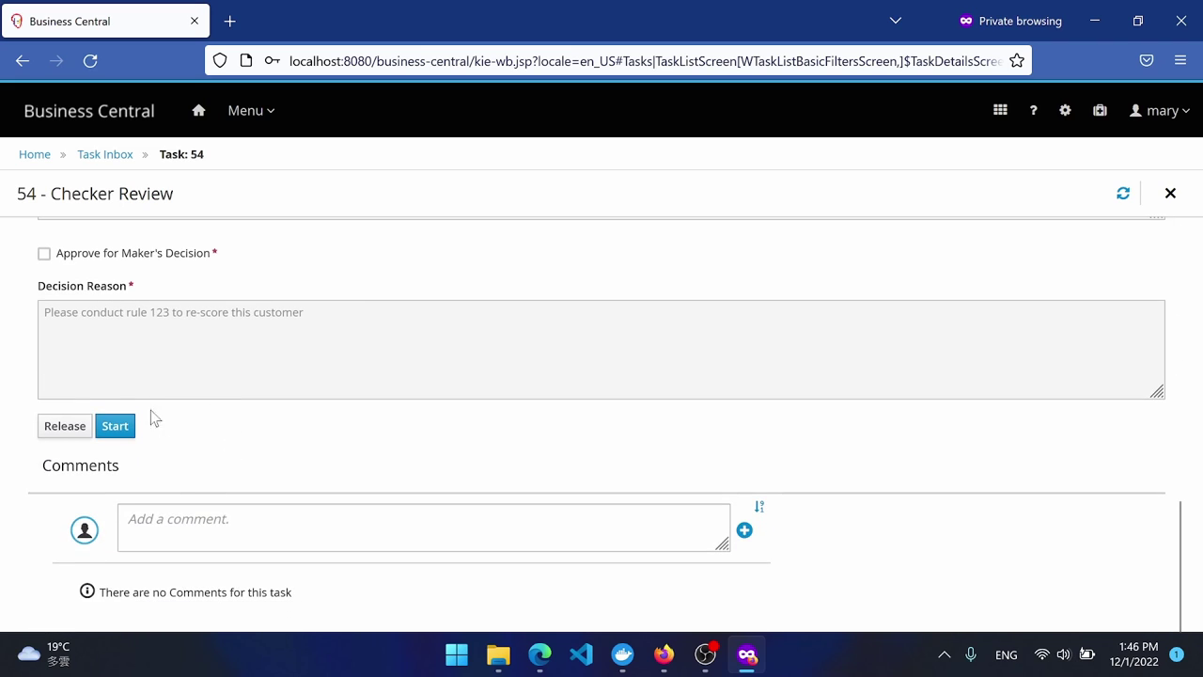
pyautogui.click(115, 425)
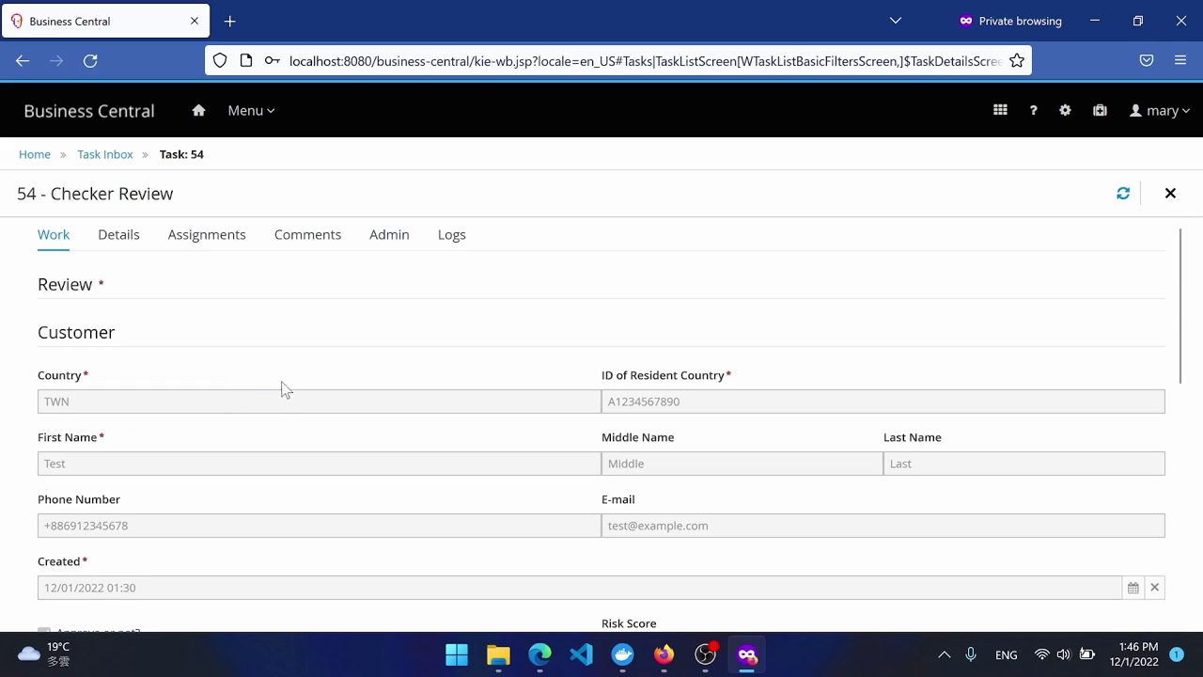
# Set Checker's Comments and Decision Reason to 'Agree the decision', tick Approve, and complete the task.
pyautogui.scroll(-5, 282, 389)
pyautogui.moveTo(197, 411); pyautogui.dragTo(3, 393)
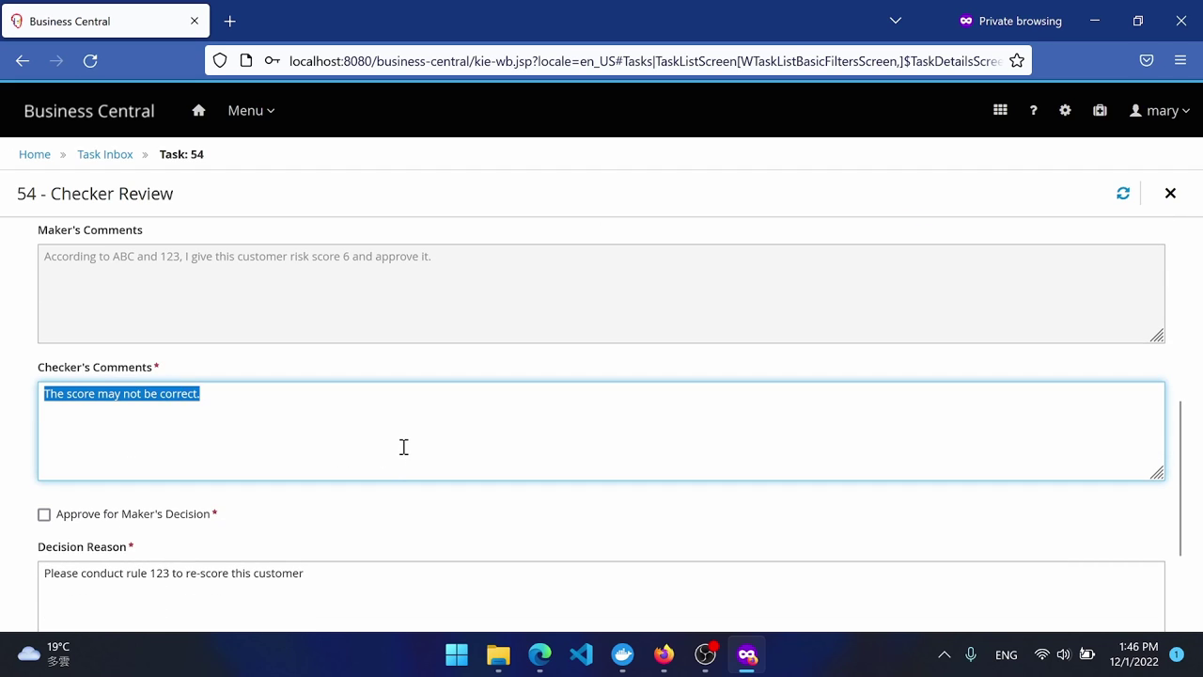
pyautogui.write('Aggr')
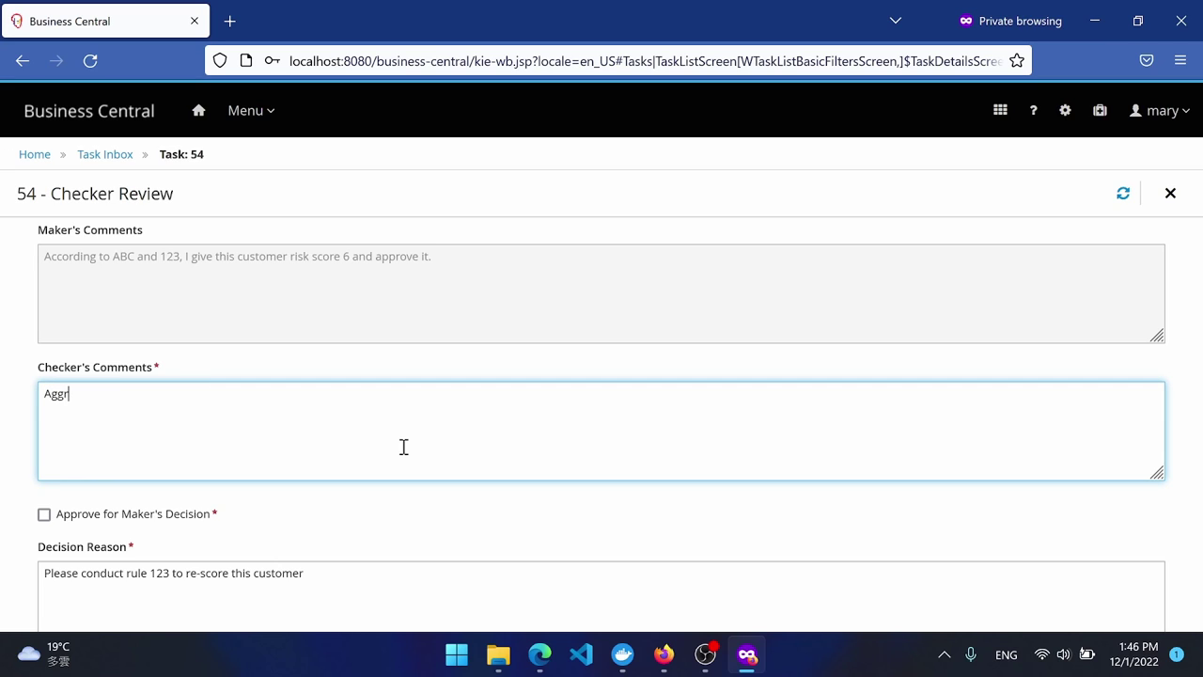
pyautogui.write('g')
pyautogui.moveTo(162, 396); pyautogui.dragTo(4, 386)
pyautogui.hotkey('ctrl', 'c')
pyautogui.doubleClick(119, 576)
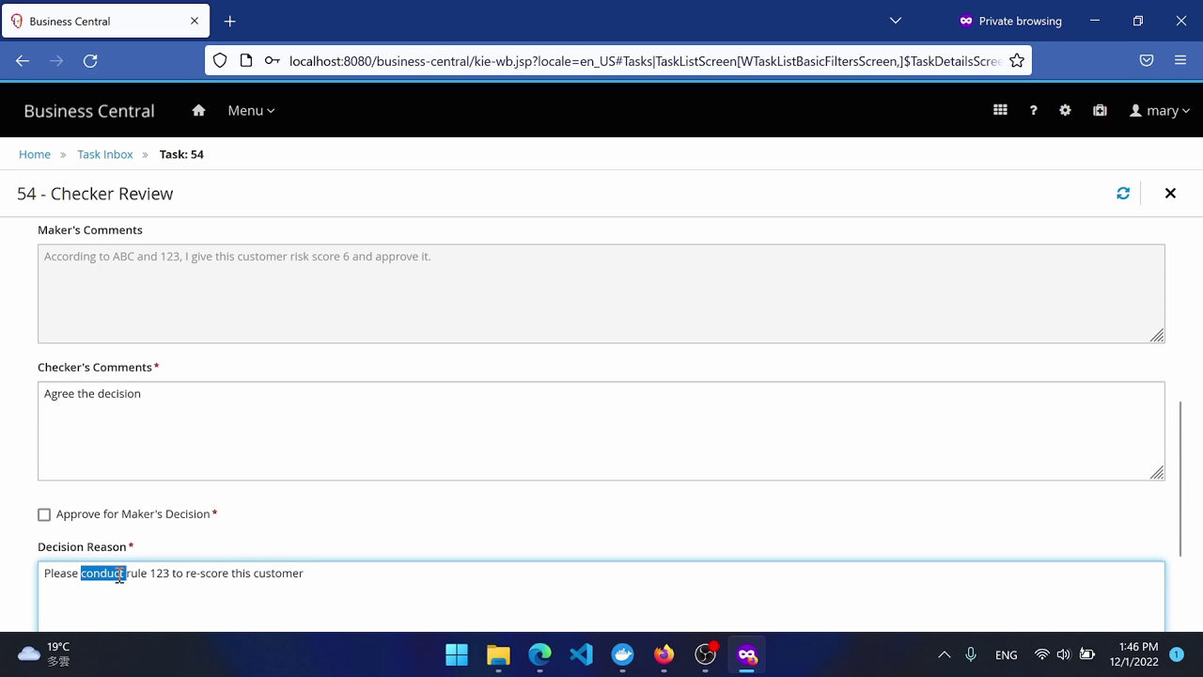
pyautogui.hotkey('ctrl', 'a')
pyautogui.hotkey('ctrl', 'v')
pyautogui.click(79, 517)
pyautogui.scroll(-5, 311, 511)
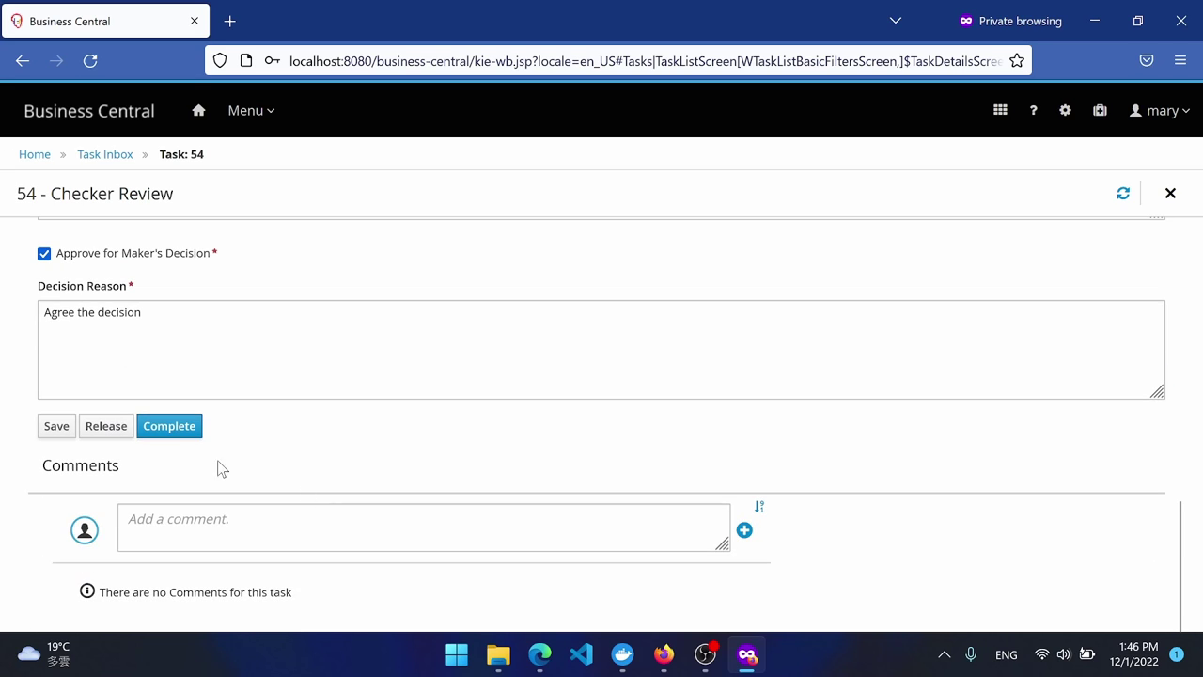
pyautogui.click(172, 428)
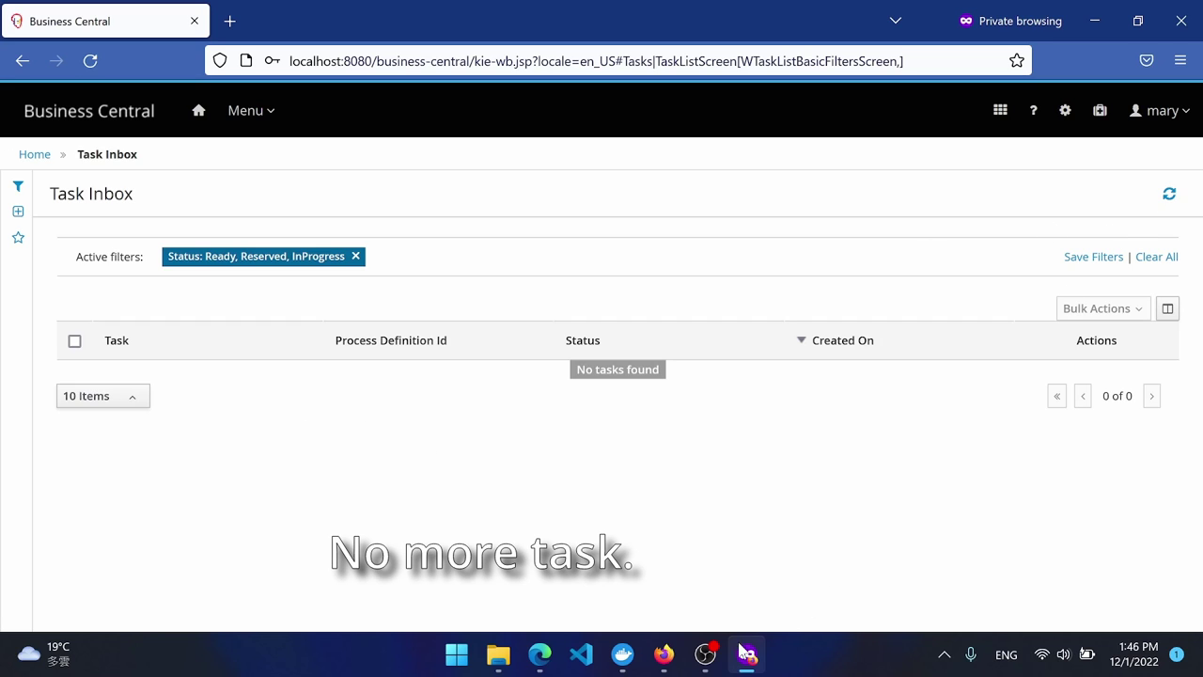
# Reload instance 42 and check its log, documents, variables and details showing Instance State Completed.
pyautogui.click(664, 655)
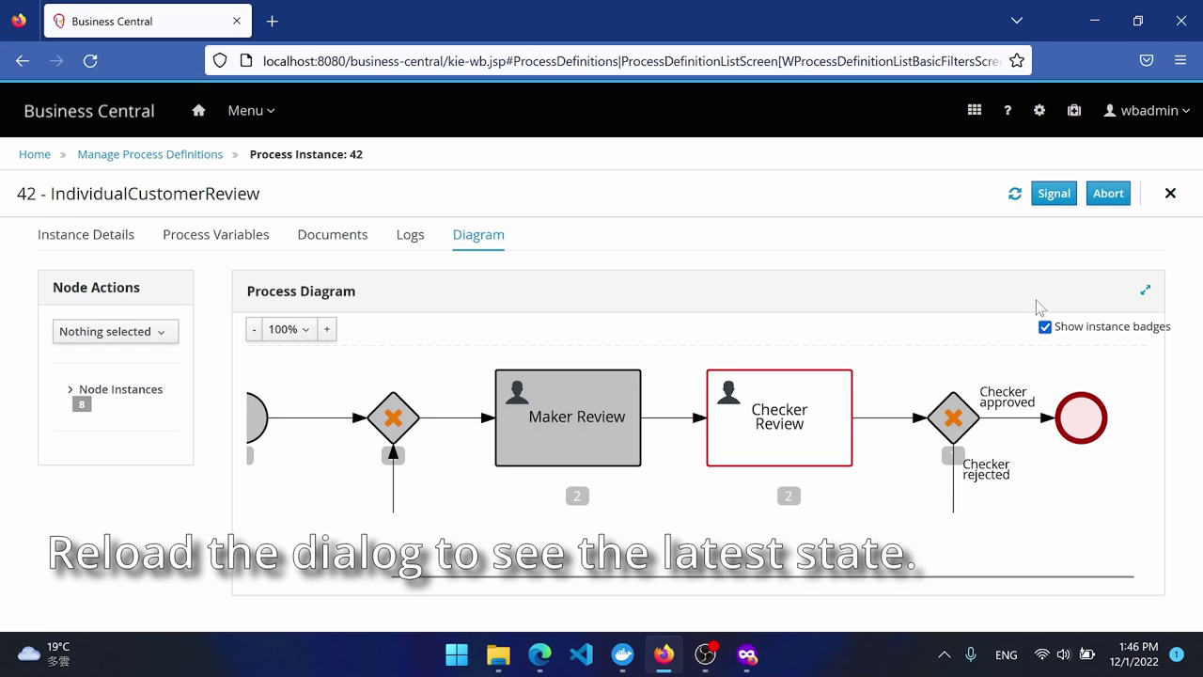
pyautogui.click(1015, 196)
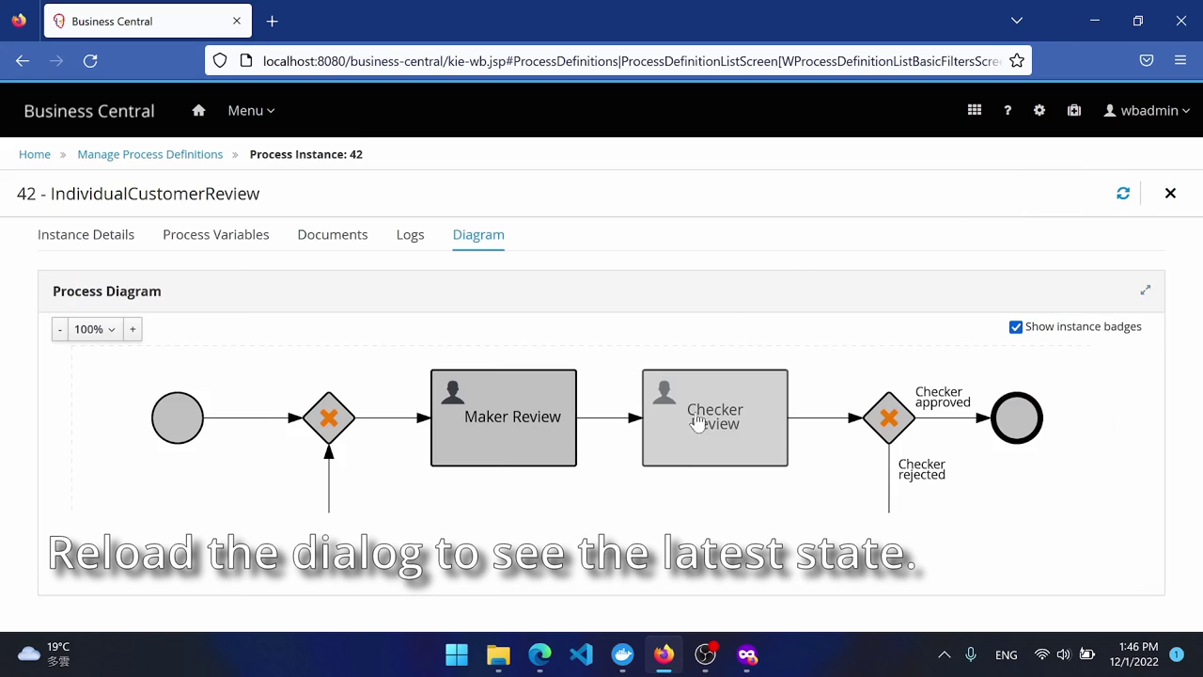
pyautogui.click(411, 237)
pyautogui.scroll(-5, 508, 395)
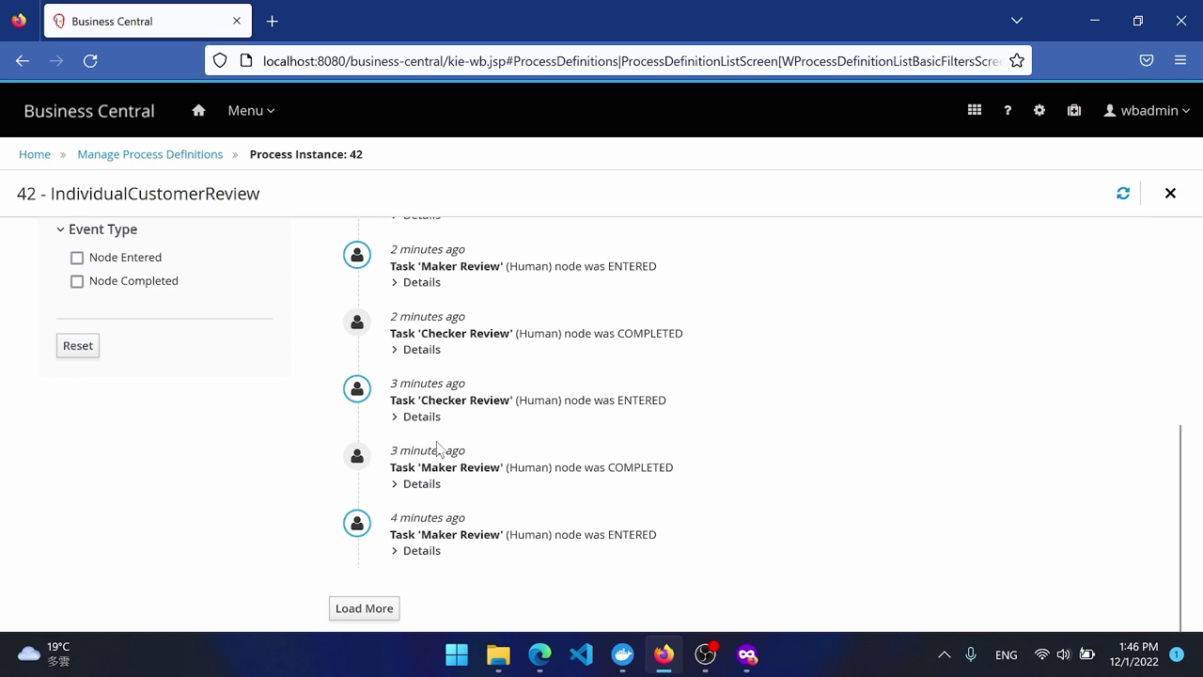
pyautogui.scroll(5, 437, 449)
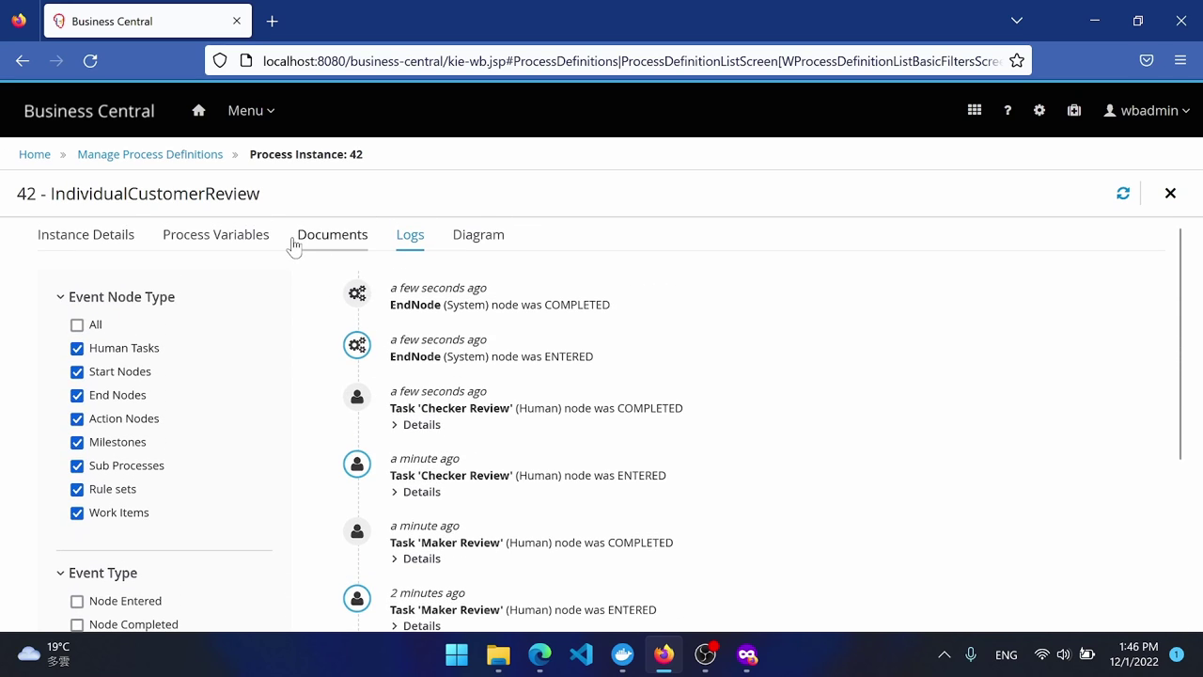
pyautogui.click(312, 246)
pyautogui.click(226, 244)
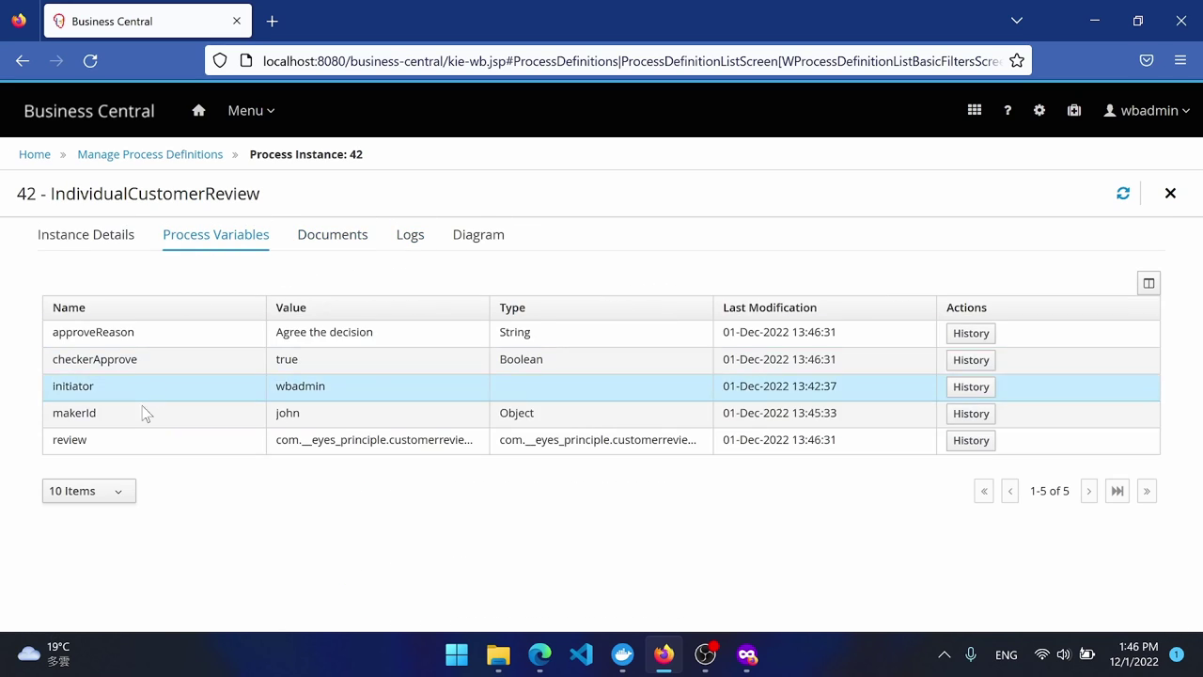
pyautogui.click(82, 237)
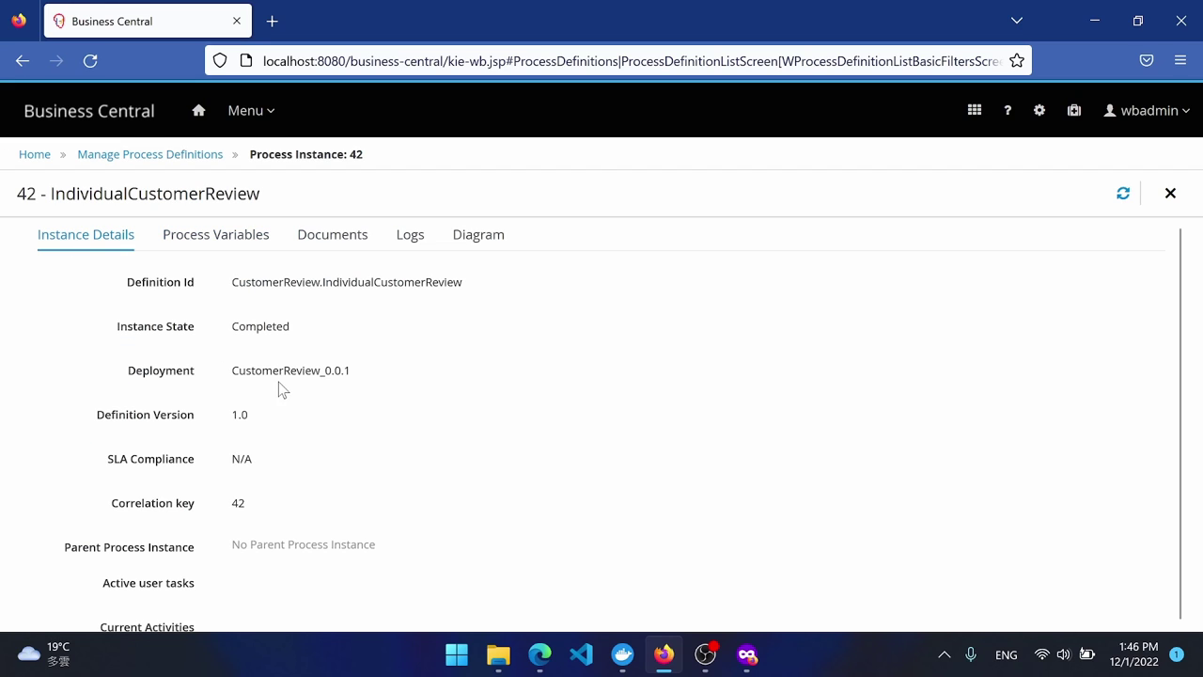